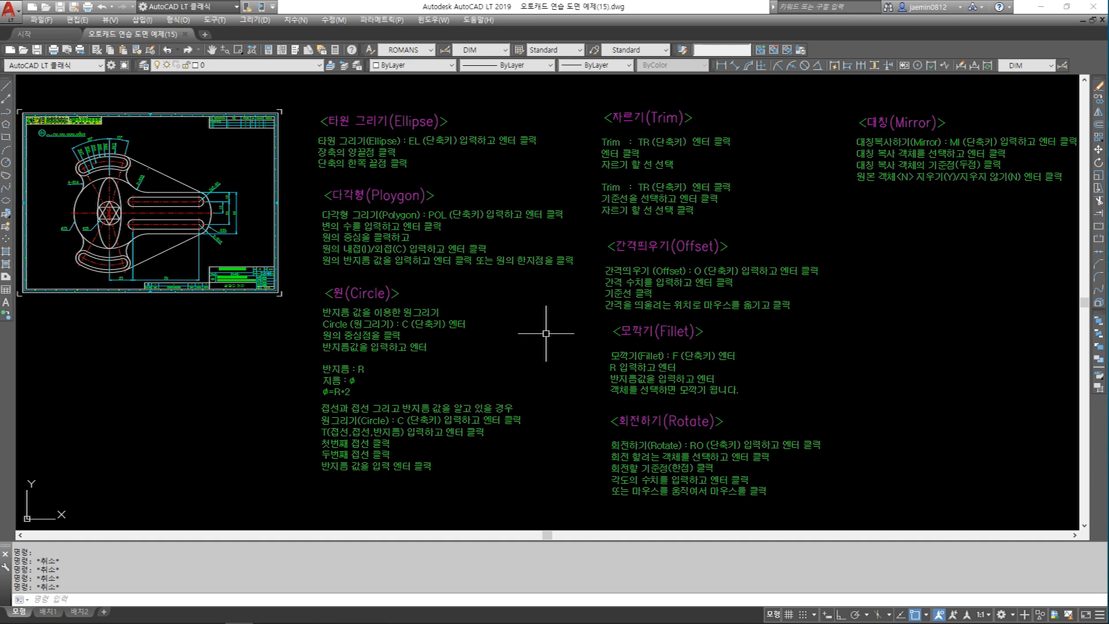
Step: Examine the dimensioned practice drawing alongside the Ellipse and Polygon command notes
{"action": "middle_click_drag", "start_coordinate": [546, 334], "coordinate": [861, 333]}
{"action": "scroll", "coordinate": [625, 277], "scroll_direction": "up", "scroll_amount": 5}
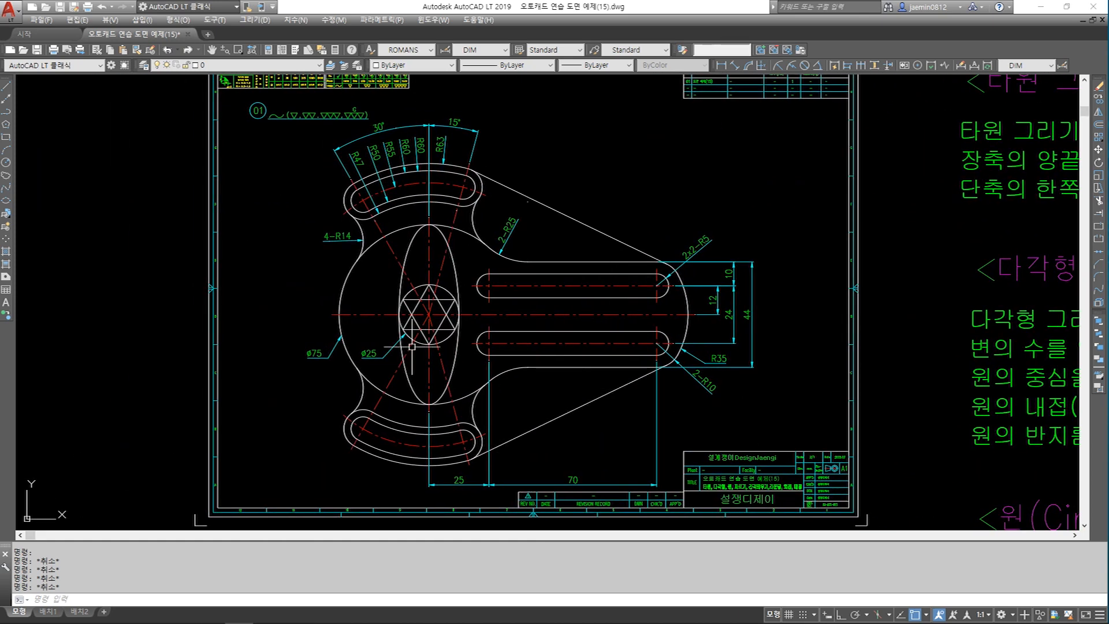
{"action": "scroll", "coordinate": [409, 334], "scroll_direction": "up", "scroll_amount": 3}
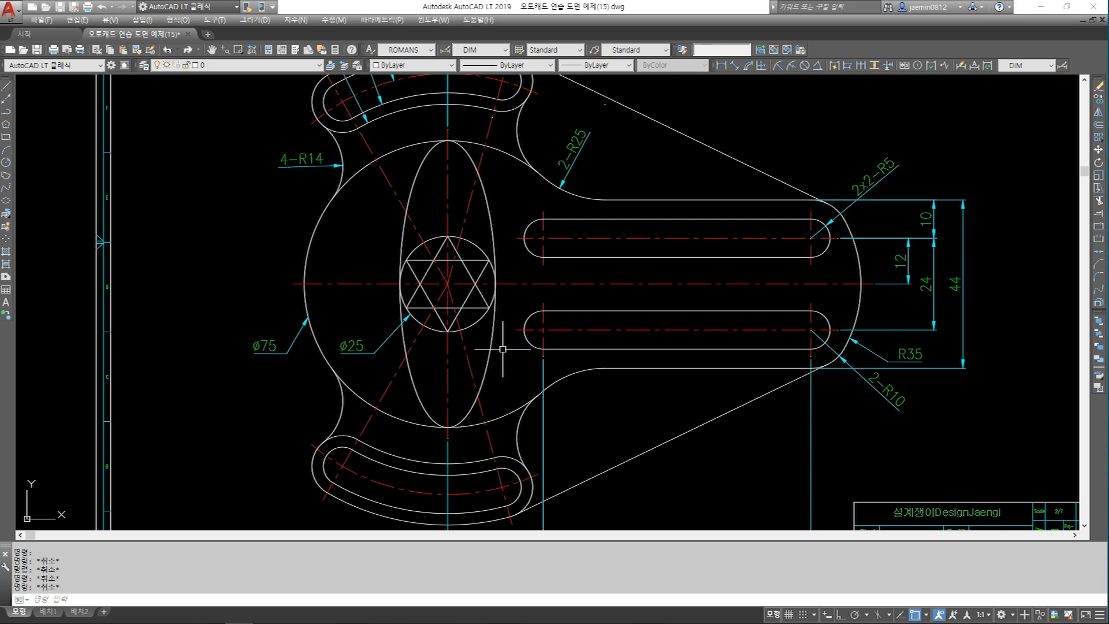
{"action": "scroll", "coordinate": [501, 348], "scroll_direction": "down", "scroll_amount": 2}
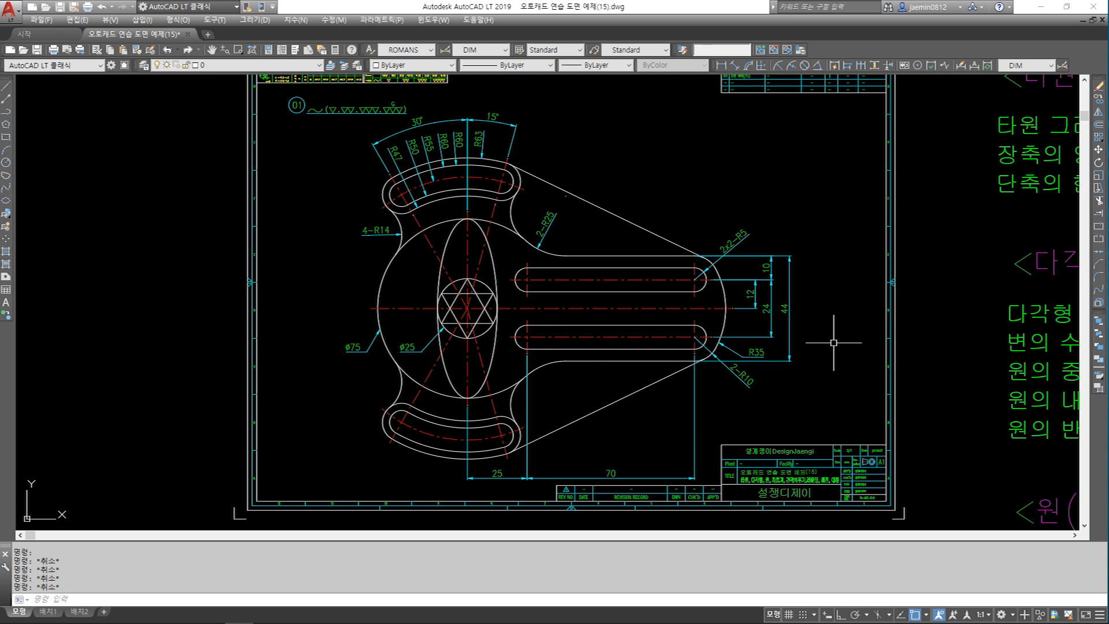
{"action": "middle_click_drag", "start_coordinate": [834, 342], "coordinate": [816, 342]}
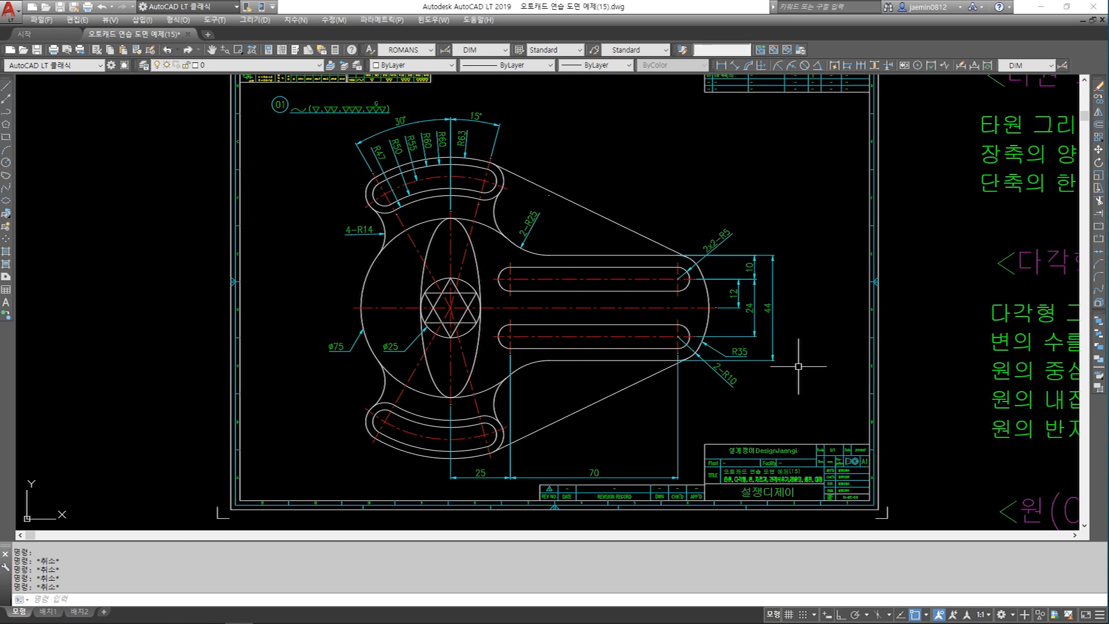
{"action": "middle_click_drag", "start_coordinate": [889, 323], "coordinate": [508, 371]}
{"action": "middle_click_drag", "start_coordinate": [747, 295], "coordinate": [634, 302]}
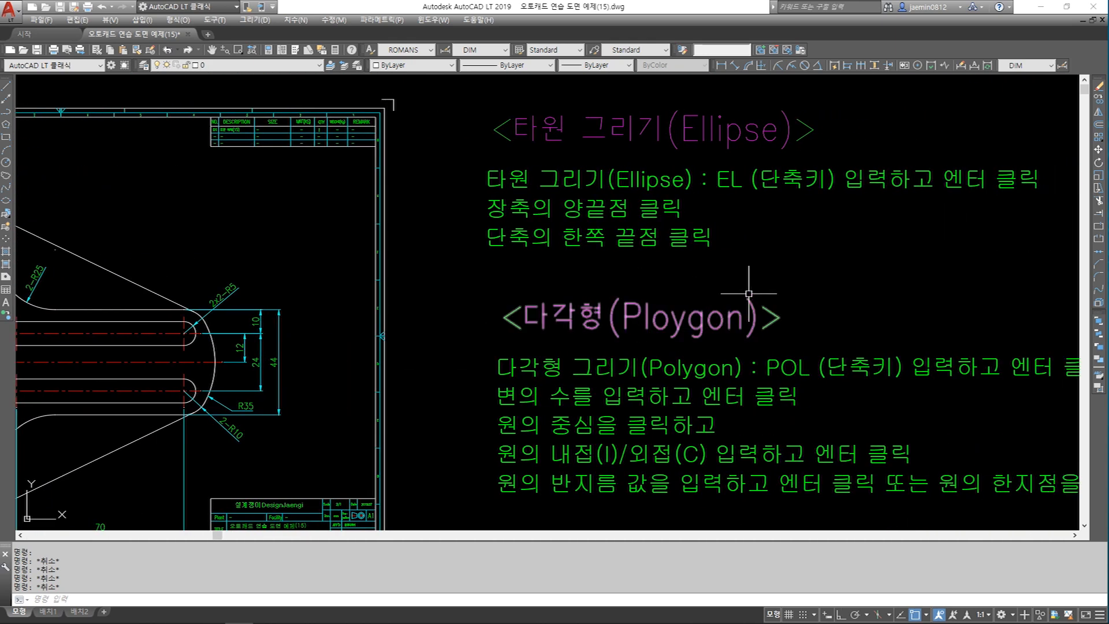
{"action": "middle_click_drag", "start_coordinate": [736, 302], "coordinate": [626, 314]}
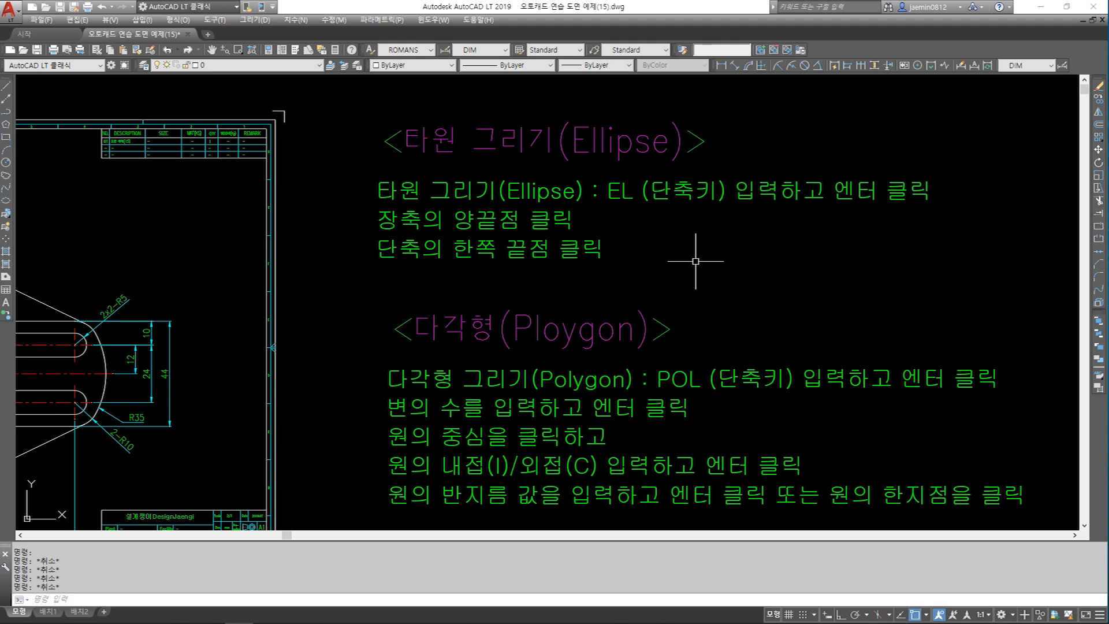
{"action": "mouse_move", "coordinate": [703, 324]}
{"action": "middle_mouse_down"}
{"action": "mouse_move", "coordinate": [718, 272]}
{"action": "mouse_move", "coordinate": [748, 242]}
{"action": "mouse_move", "coordinate": [943, 243]}
{"action": "middle_mouse_up"}
{"action": "scroll", "coordinate": [755, 243], "scroll_direction": "down", "scroll_amount": 2}
{"action": "scroll", "coordinate": [435, 276], "scroll_direction": "up", "scroll_amount": 4}
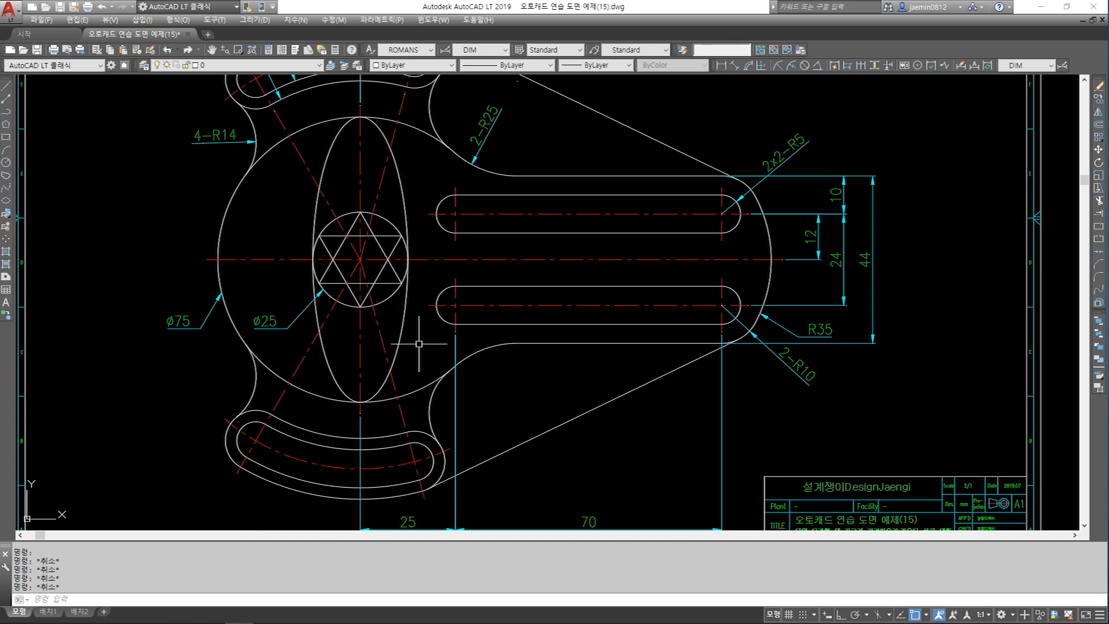
{"action": "scroll", "coordinate": [393, 345], "scroll_direction": "down", "scroll_amount": 4}
{"action": "scroll", "coordinate": [584, 346], "scroll_direction": "up", "scroll_amount": 4}
Step: Read the Polygon notes and the Circle notes on radius, diameter and tangent-tangent-radius construction
{"action": "middle_click_drag", "start_coordinate": [797, 352], "coordinate": [569, 293]}
{"action": "middle_click_drag", "start_coordinate": [686, 308], "coordinate": [557, 300]}
{"action": "scroll", "coordinate": [557, 301], "scroll_direction": "down", "scroll_amount": 2}
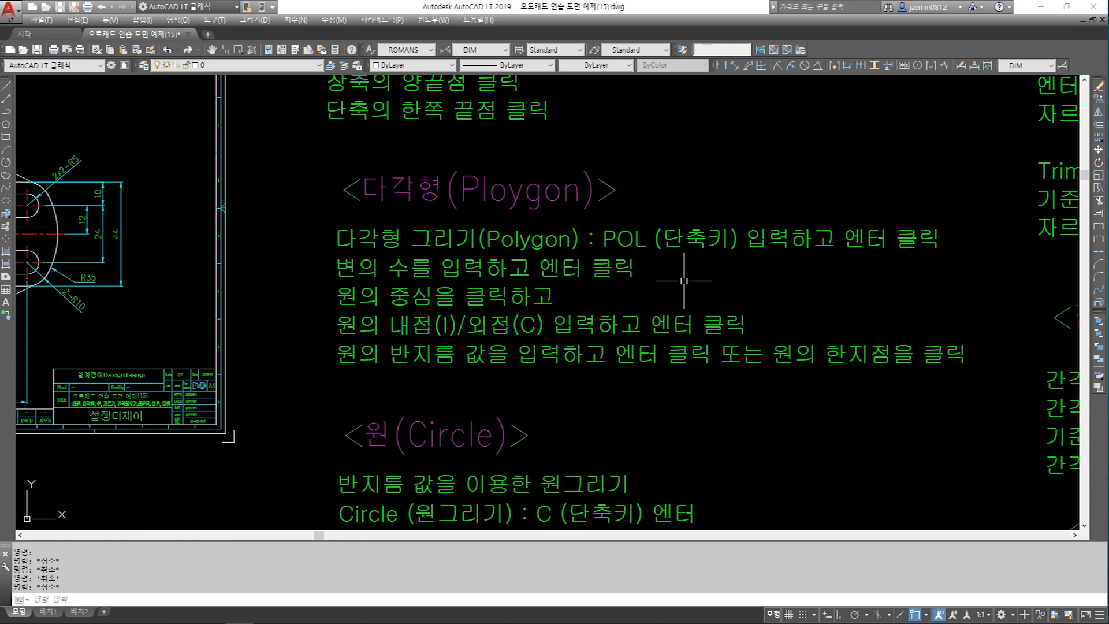
{"action": "middle_click_drag", "start_coordinate": [601, 432], "coordinate": [667, 352]}
{"action": "middle_click_drag", "start_coordinate": [626, 446], "coordinate": [659, 343]}
{"action": "middle_click_drag", "start_coordinate": [670, 401], "coordinate": [684, 365]}
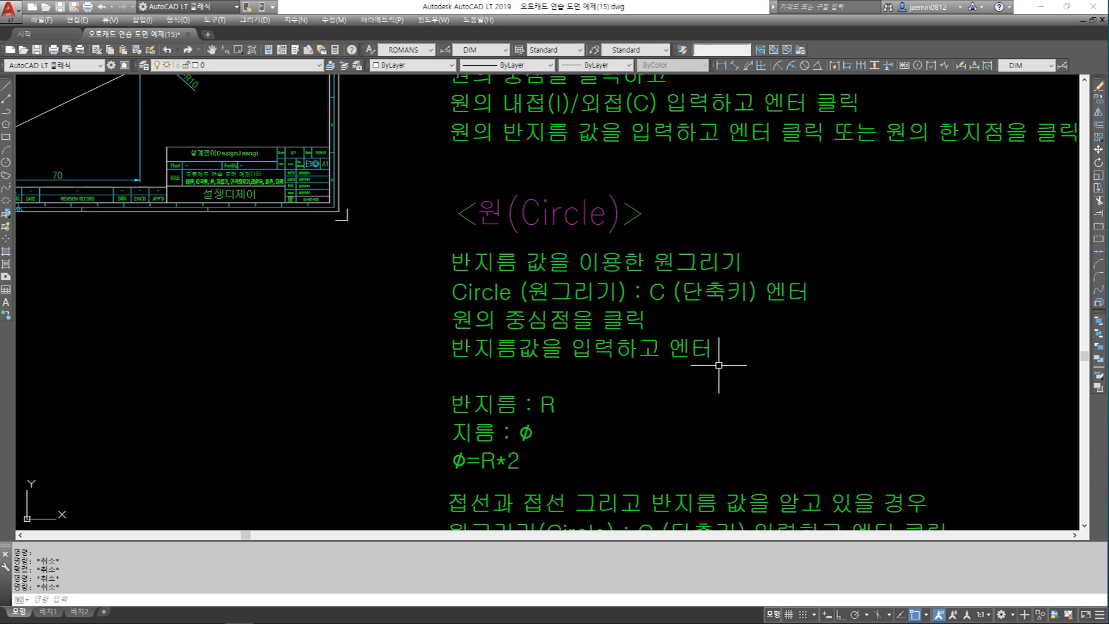
{"action": "middle_click_drag", "start_coordinate": [742, 451], "coordinate": [738, 299]}
{"action": "mouse_move", "coordinate": [754, 481]}
{"action": "middle_mouse_down"}
{"action": "mouse_move", "coordinate": [741, 410]}
{"action": "mouse_move", "coordinate": [772, 458]}
{"action": "middle_mouse_up"}
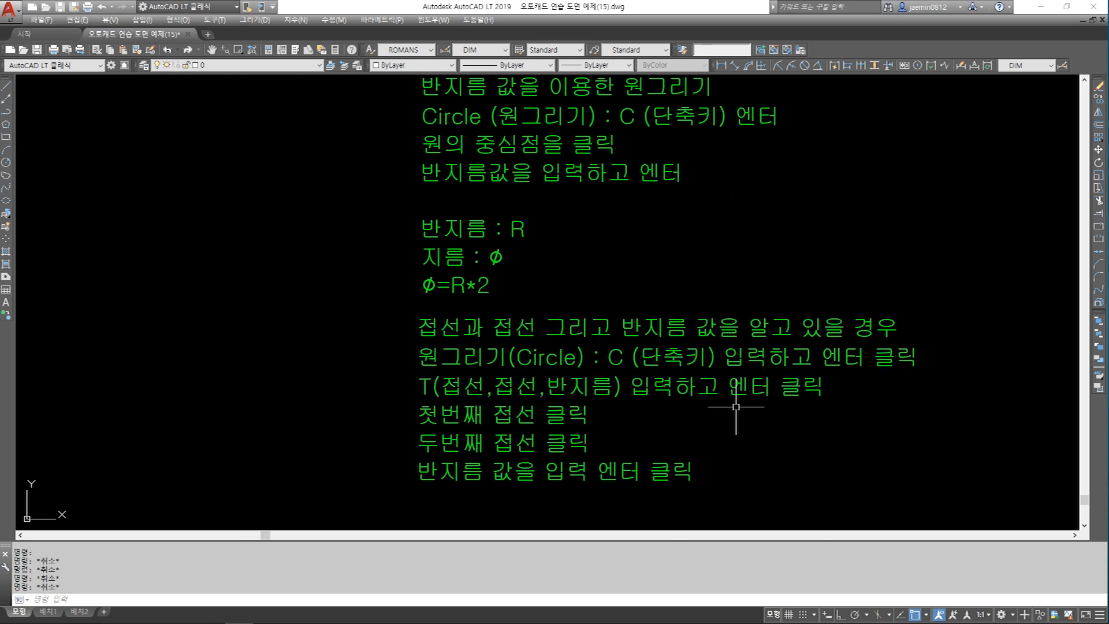
Step: Read the command notes for Trim, Offset, Fillet, Rotate and Mirror
{"action": "scroll", "coordinate": [982, 220], "scroll_direction": "down", "scroll_amount": 2}
{"action": "middle_click_drag", "start_coordinate": [1005, 191], "coordinate": [592, 367]}
{"action": "middle_click_drag", "start_coordinate": [798, 205], "coordinate": [661, 307]}
{"action": "middle_click_drag", "start_coordinate": [616, 240], "coordinate": [616, 304]}
{"action": "scroll", "coordinate": [589, 243], "scroll_direction": "up", "scroll_amount": 2}
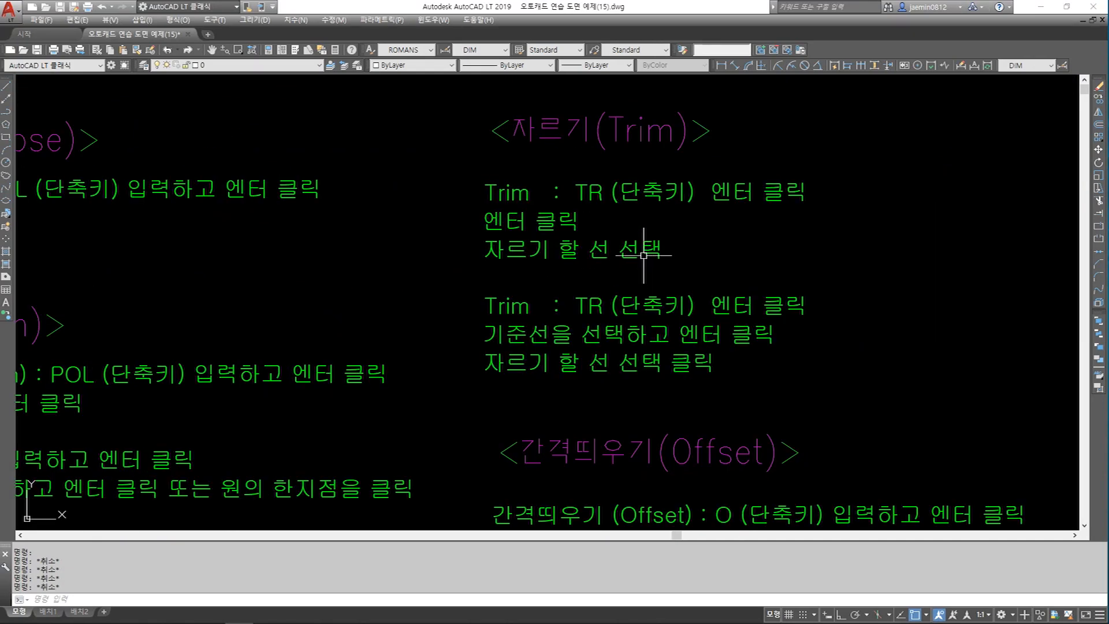
{"action": "scroll", "coordinate": [643, 253], "scroll_direction": "down", "scroll_amount": 4}
{"action": "middle_click_drag", "start_coordinate": [643, 253], "coordinate": [642, 181]}
{"action": "scroll", "coordinate": [730, 324], "scroll_direction": "up", "scroll_amount": 2}
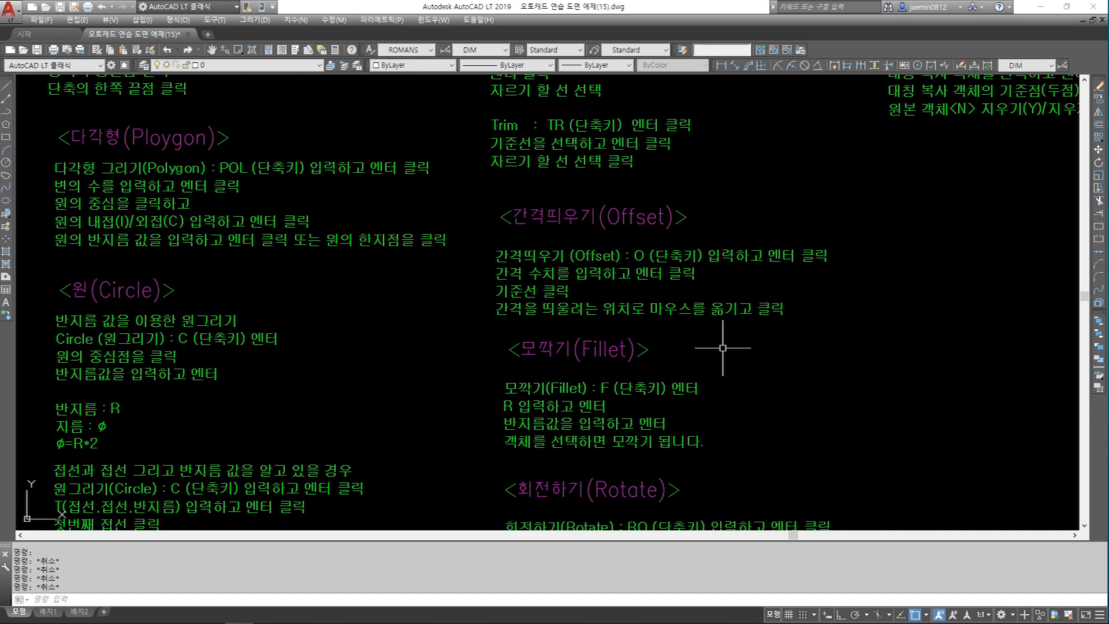
{"action": "middle_click_drag", "start_coordinate": [739, 437], "coordinate": [742, 354]}
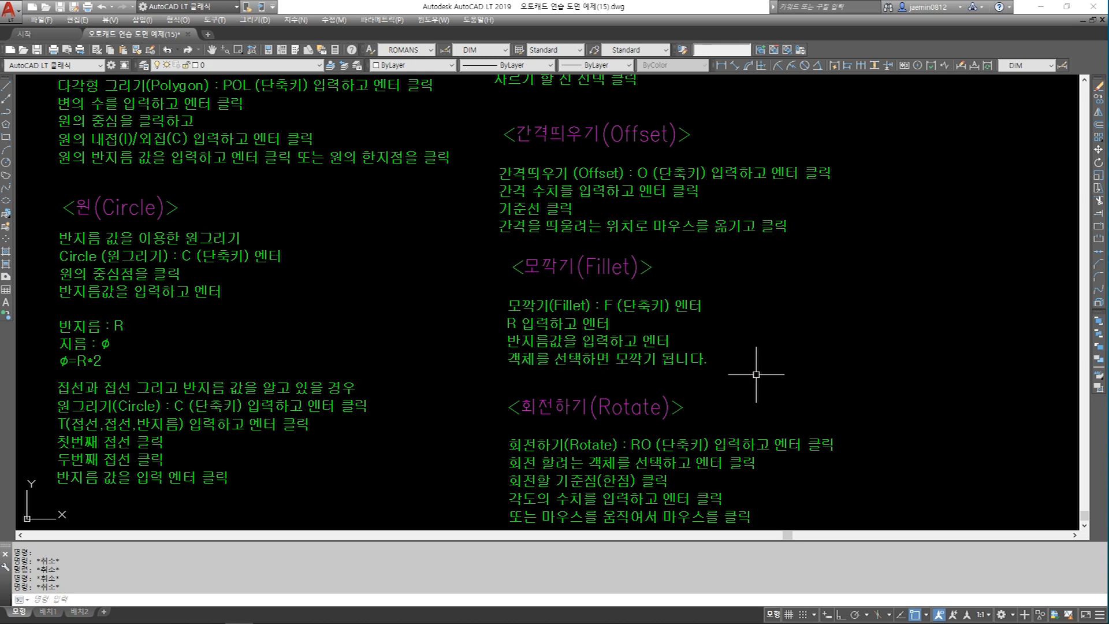
{"action": "middle_click_drag", "start_coordinate": [768, 366], "coordinate": [760, 289]}
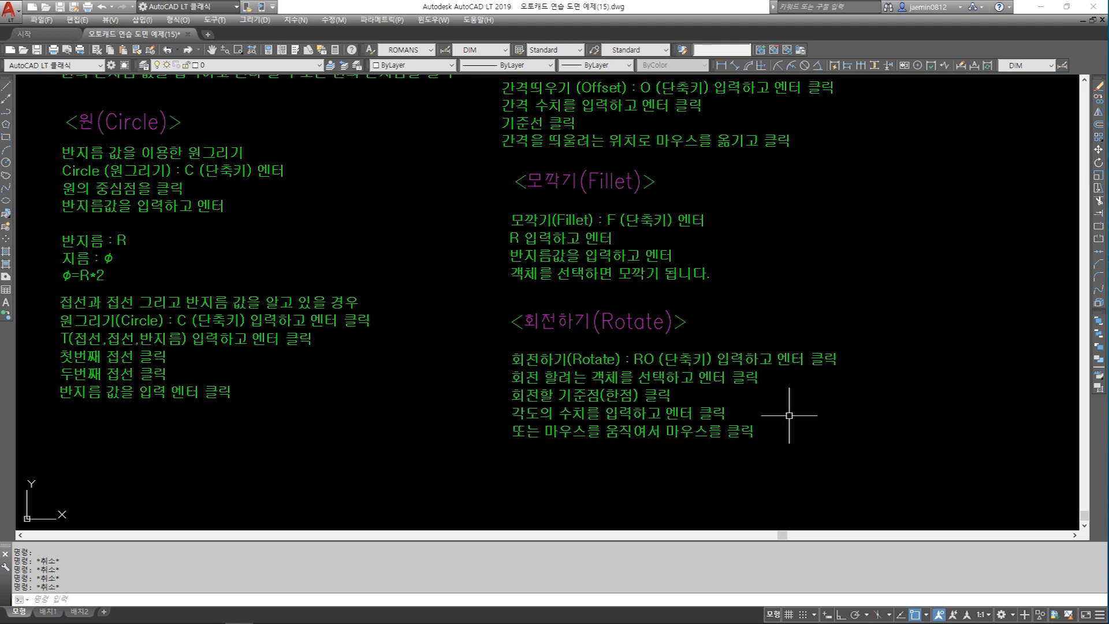
{"action": "scroll", "coordinate": [639, 428], "scroll_direction": "down", "scroll_amount": 4}
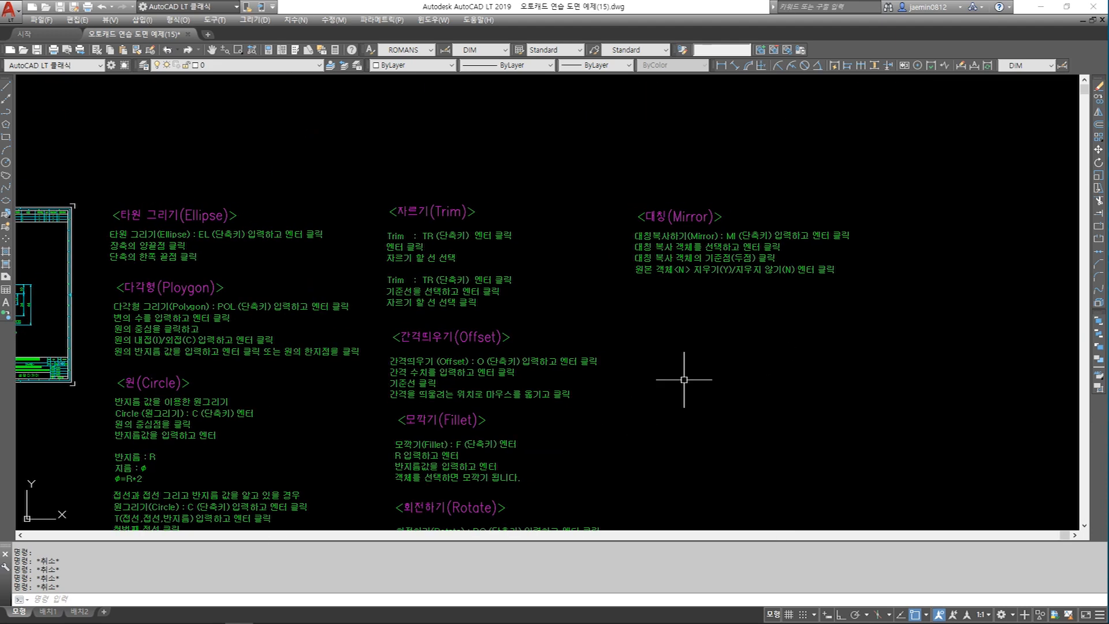
{"action": "scroll", "coordinate": [666, 350], "scroll_direction": "up", "scroll_amount": 4}
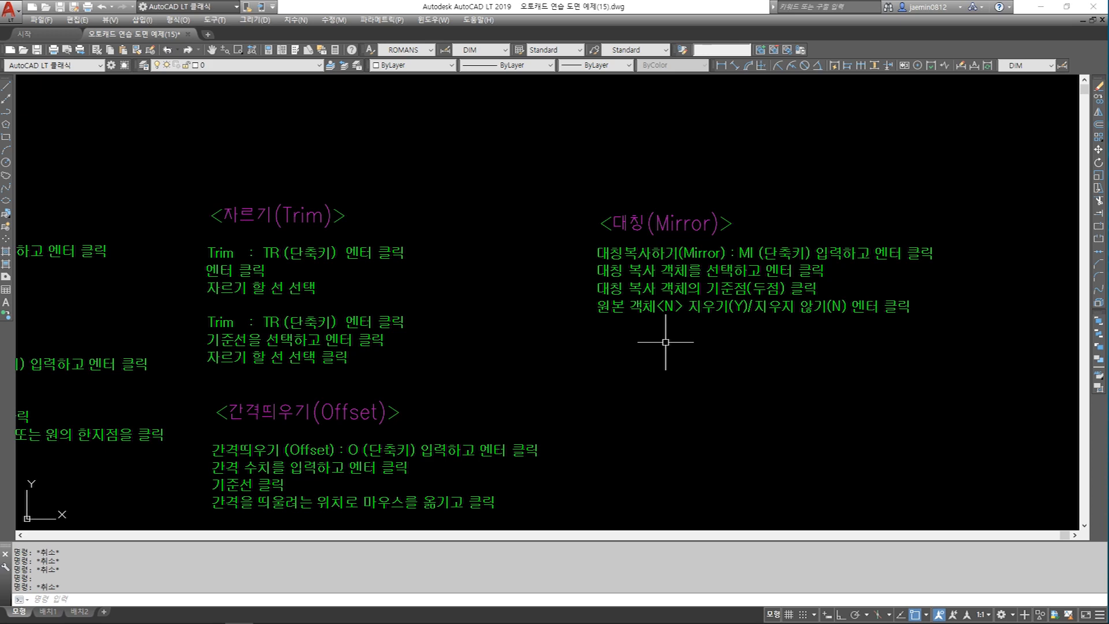
{"action": "scroll", "coordinate": [666, 342], "scroll_direction": "down", "scroll_amount": 4}
{"action": "scroll", "coordinate": [569, 359], "scroll_direction": "up", "scroll_amount": 2}
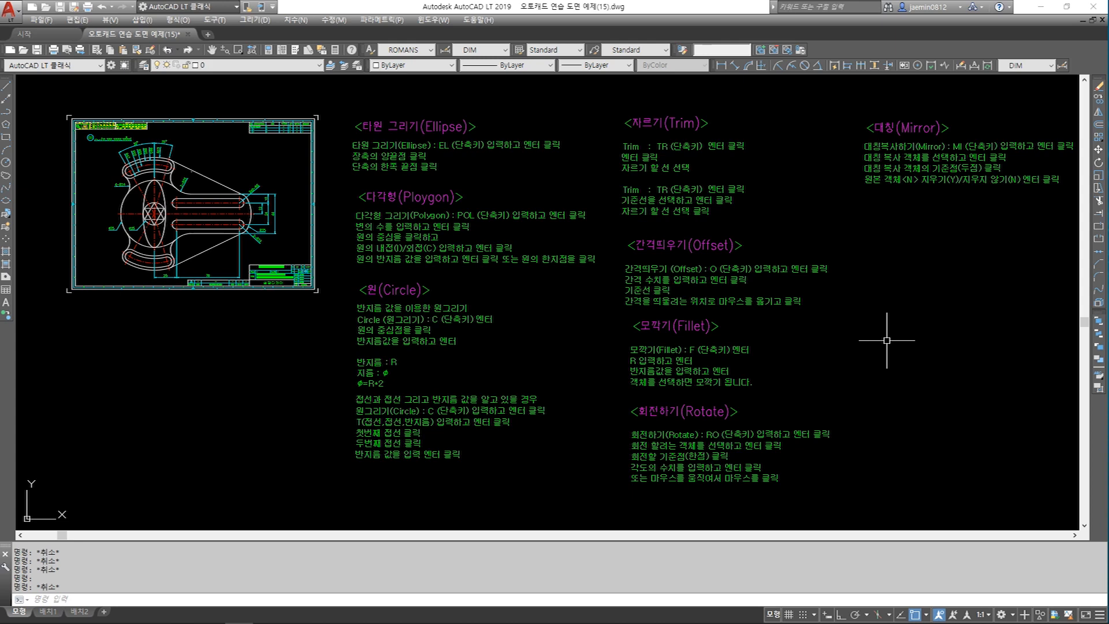
Step: Copy the whole part with its centerlines and dimensions out of the title-block frame into the empty space below it
{"action": "middle_click_drag", "start_coordinate": [529, 339], "coordinate": [918, 337]}
{"action": "scroll", "coordinate": [639, 216], "scroll_direction": "up", "scroll_amount": 5}
{"action": "middle_click_drag", "start_coordinate": [648, 222], "coordinate": [672, 341]}
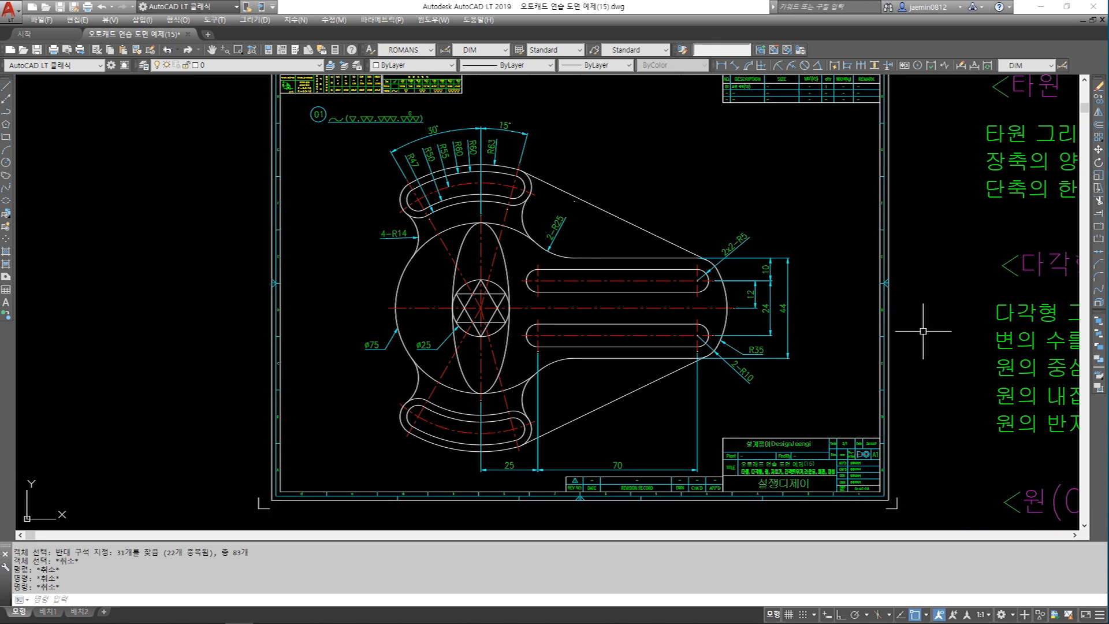
{"action": "key", "text": "Escape"}
{"action": "key", "text": "Escape"}
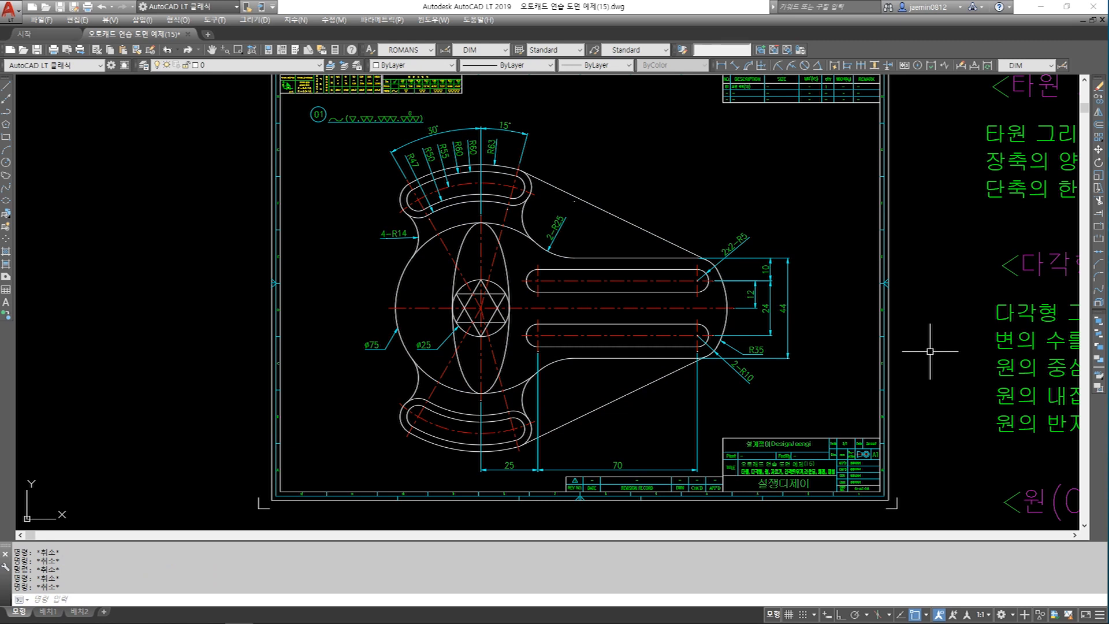
{"action": "type", "text": "cc"}
{"action": "key", "text": "Return"}
{"action": "left_click", "coordinate": [779, 137]}
{"action": "left_click", "coordinate": [446, 274]}
{"action": "left_click", "coordinate": [779, 217]}
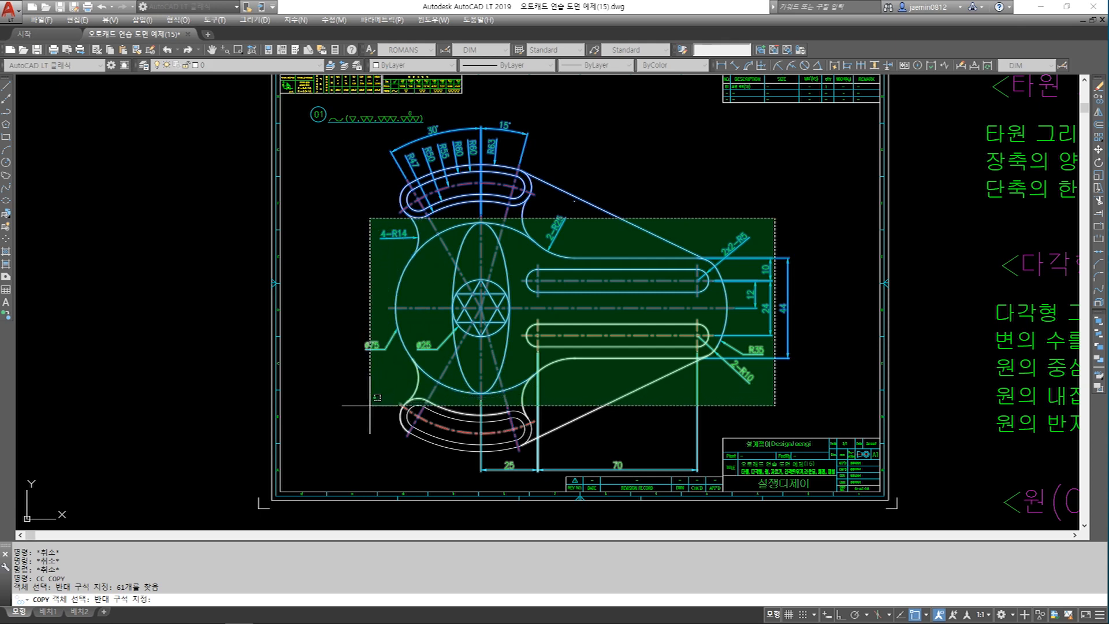
{"action": "left_click", "coordinate": [344, 437]}
{"action": "left_click", "coordinate": [589, 456]}
{"action": "left_click", "coordinate": [349, 343]}
{"action": "key", "text": "Return"}
{"action": "left_click", "coordinate": [589, 294]}
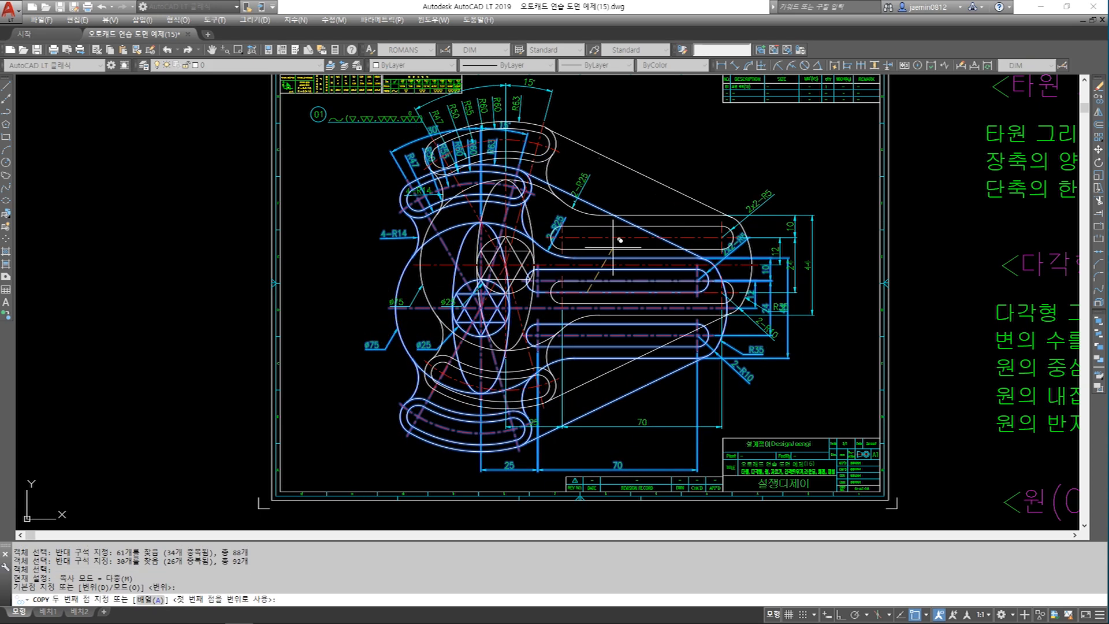
{"action": "scroll", "coordinate": [730, 82], "scroll_direction": "down", "scroll_amount": 4}
{"action": "middle_click_drag", "start_coordinate": [685, 250], "coordinate": [737, 136]}
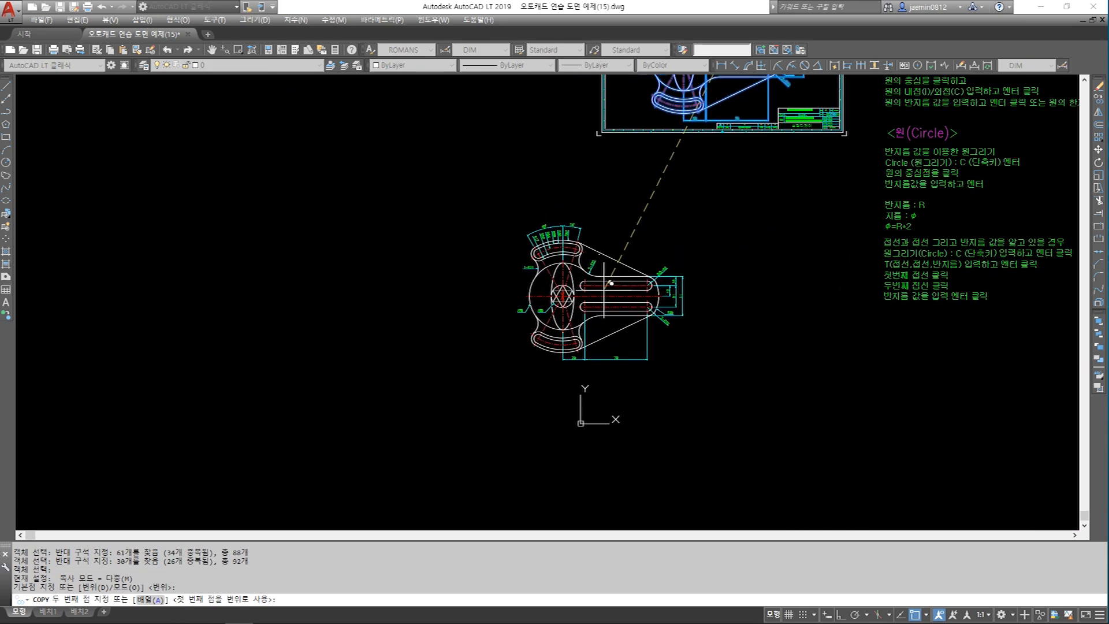
{"action": "left_click", "coordinate": [578, 290]}
{"action": "key", "text": "Escape"}
{"action": "scroll", "coordinate": [580, 293], "scroll_direction": "up", "scroll_amount": 4}
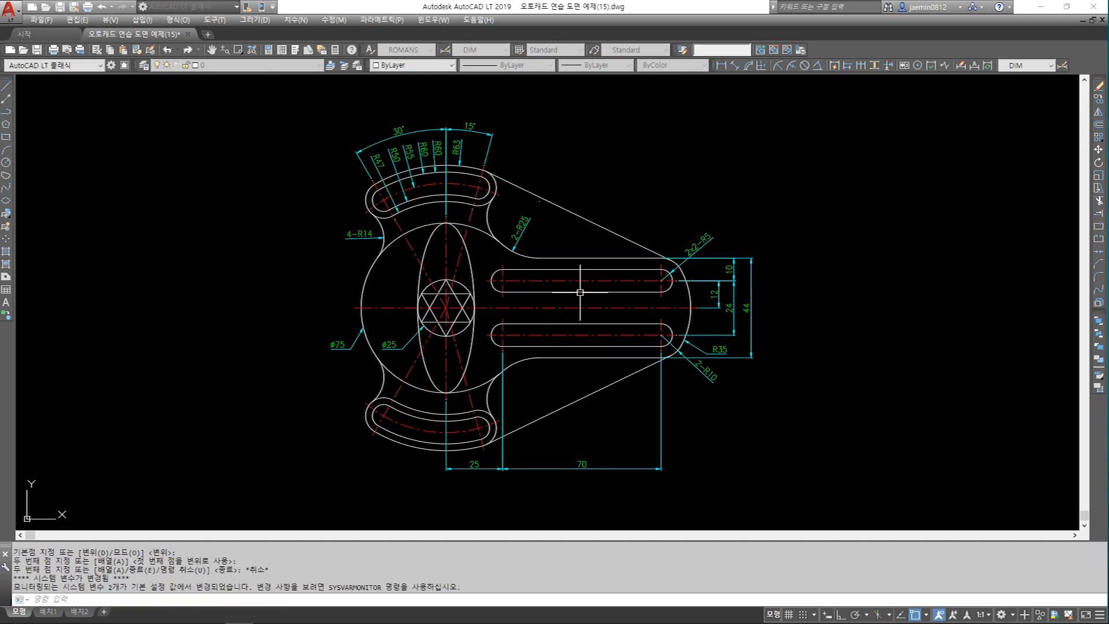
Step: Examine the copied part's dimensions around the central star, the ø25 circle and the ø75 circle
{"action": "middle_click_drag", "start_coordinate": [609, 283], "coordinate": [515, 287]}
{"action": "scroll", "coordinate": [526, 285], "scroll_direction": "up", "scroll_amount": 3}
{"action": "scroll", "coordinate": [526, 285], "scroll_direction": "down", "scroll_amount": 3}
{"action": "key", "text": "Escape"}
{"action": "type", "text": "z"}
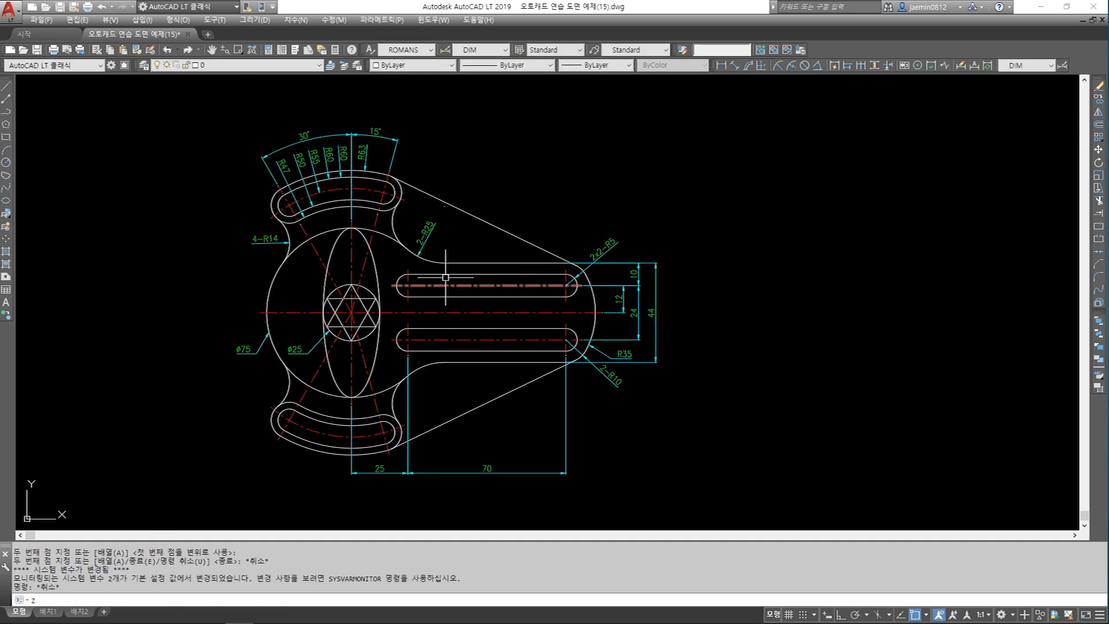
{"action": "key", "text": "Return"}
{"action": "left_click", "coordinate": [213, 122]}
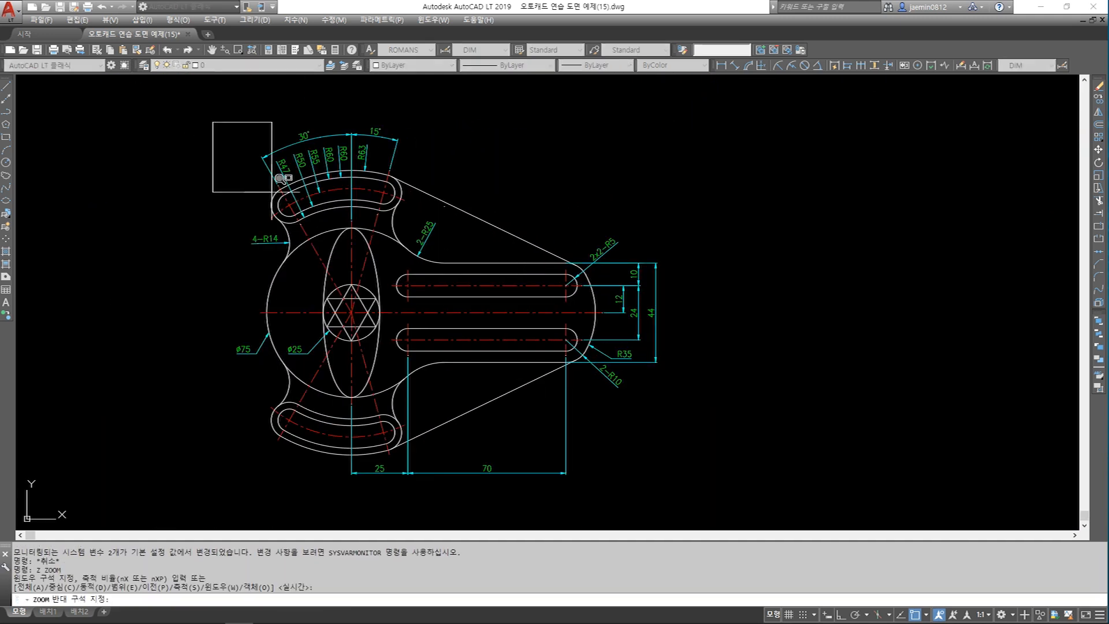
{"action": "left_click", "coordinate": [660, 485]}
{"action": "mouse_move", "coordinate": [664, 483]}
{"action": "middle_mouse_down"}
{"action": "mouse_move", "coordinate": [710, 453]}
{"action": "mouse_move", "coordinate": [550, 384]}
{"action": "mouse_move", "coordinate": [456, 401]}
{"action": "middle_mouse_up"}
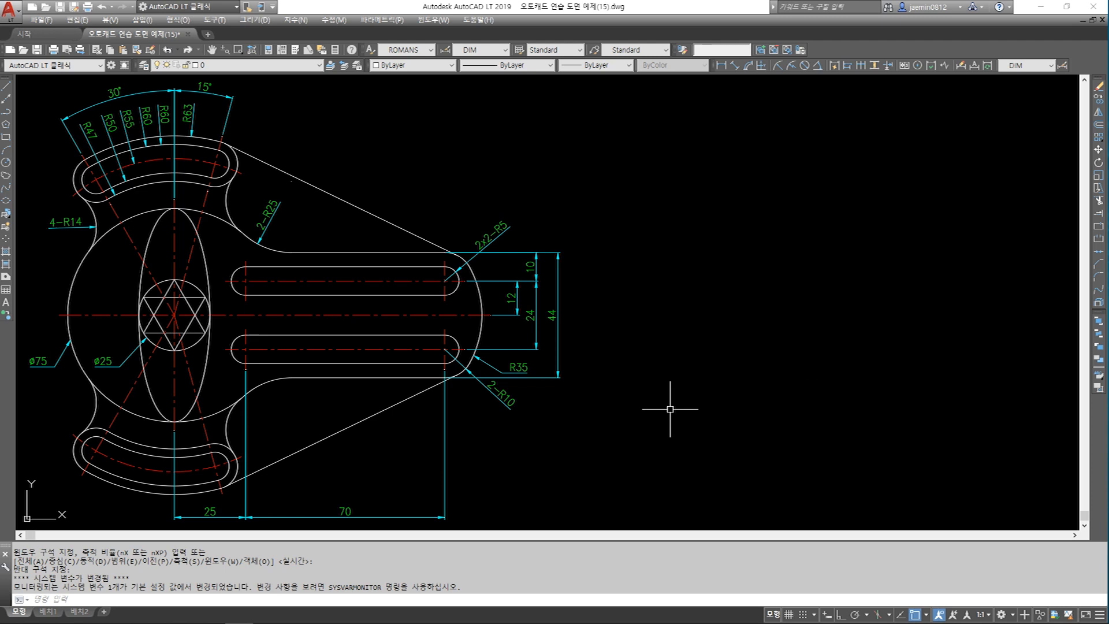
{"action": "scroll", "coordinate": [191, 323], "scroll_direction": "up", "scroll_amount": 4}
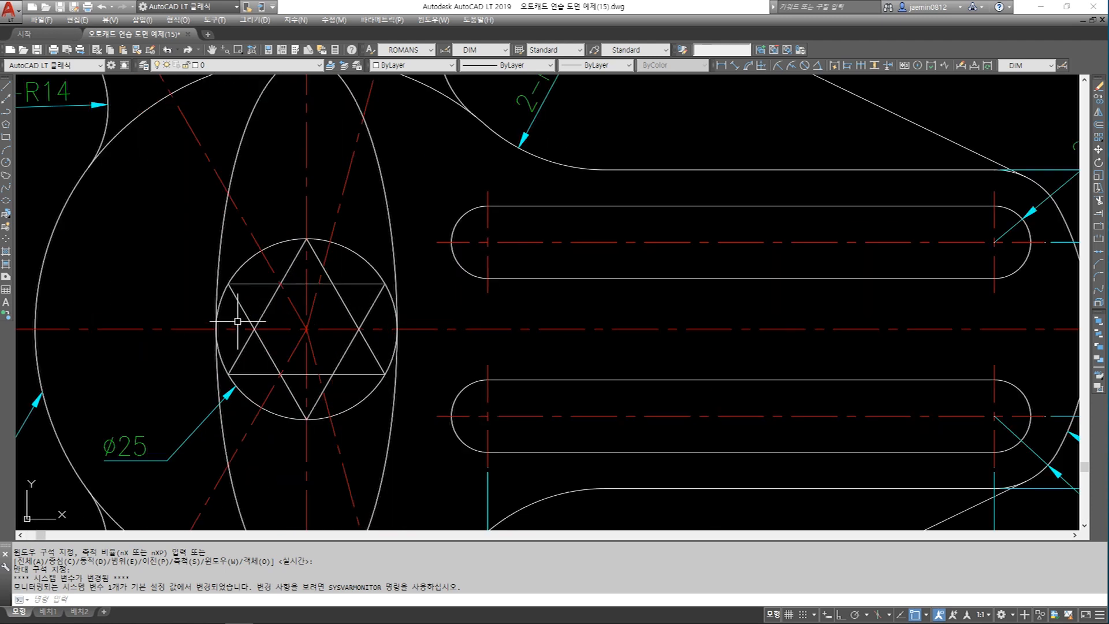
{"action": "scroll", "coordinate": [330, 358], "scroll_direction": "down", "scroll_amount": 2}
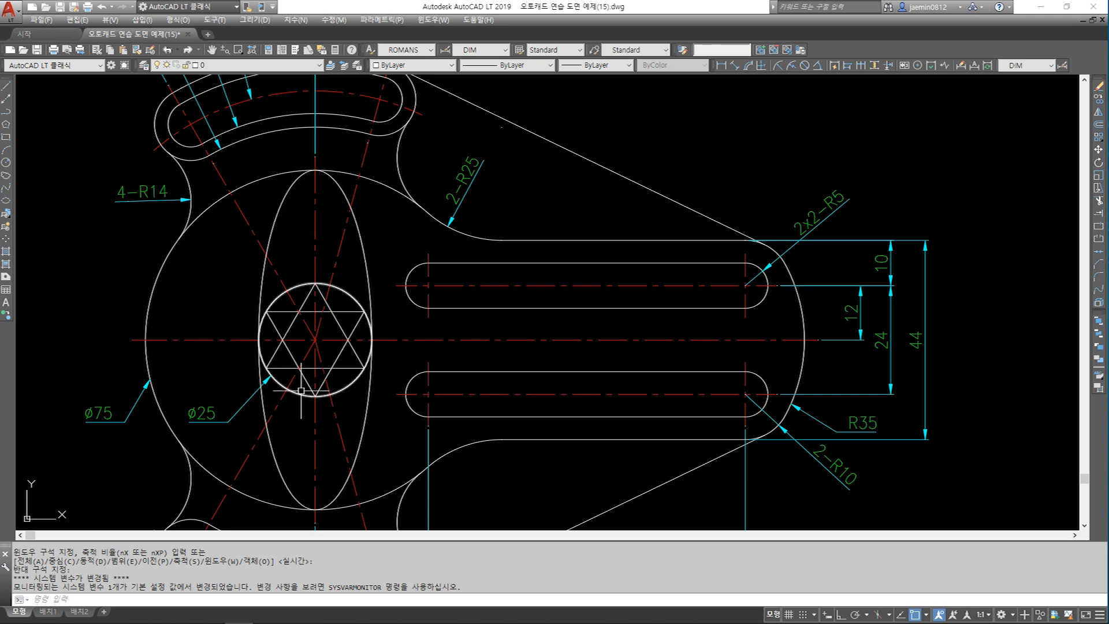
{"action": "left_click", "coordinate": [146, 359]}
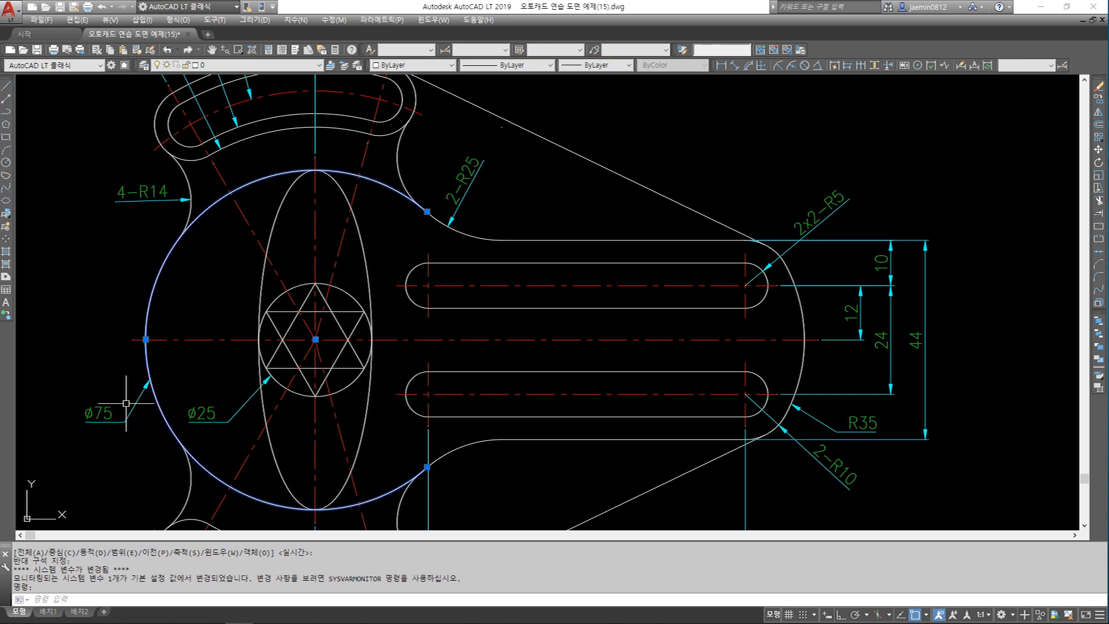
{"action": "middle_click_drag", "start_coordinate": [236, 362], "coordinate": [278, 347]}
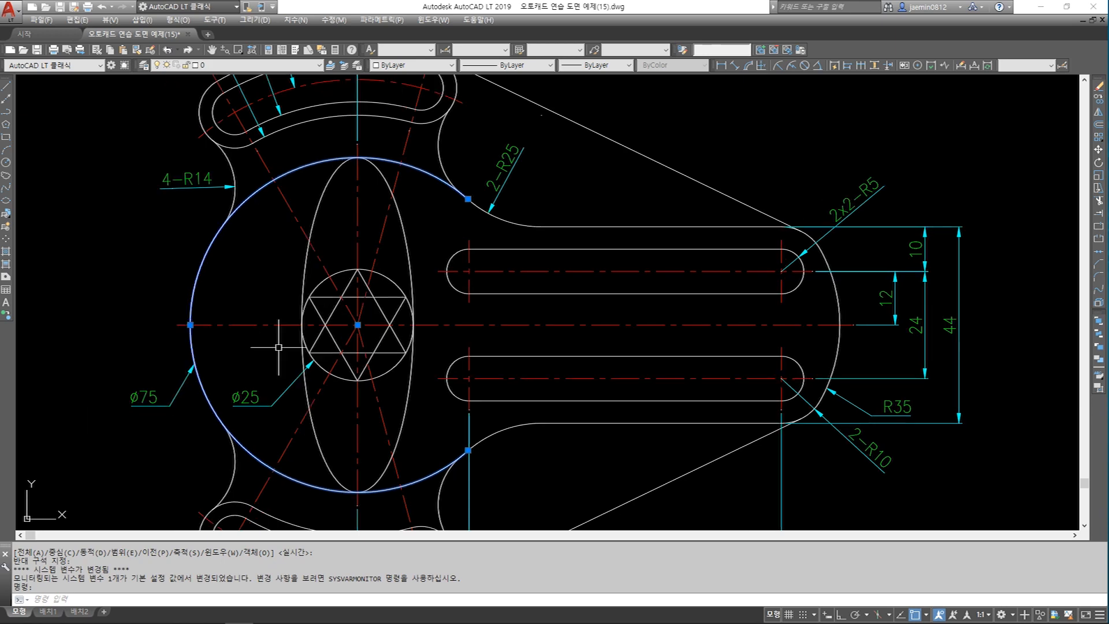
{"action": "scroll", "coordinate": [279, 347], "scroll_direction": "down", "scroll_amount": 1}
{"action": "middle_click_drag", "start_coordinate": [377, 363], "coordinate": [252, 354]}
{"action": "mouse_move", "coordinate": [366, 355]}
{"action": "middle_mouse_down"}
{"action": "mouse_move", "coordinate": [349, 334]}
{"action": "mouse_move", "coordinate": [334, 352]}
{"action": "middle_mouse_up"}
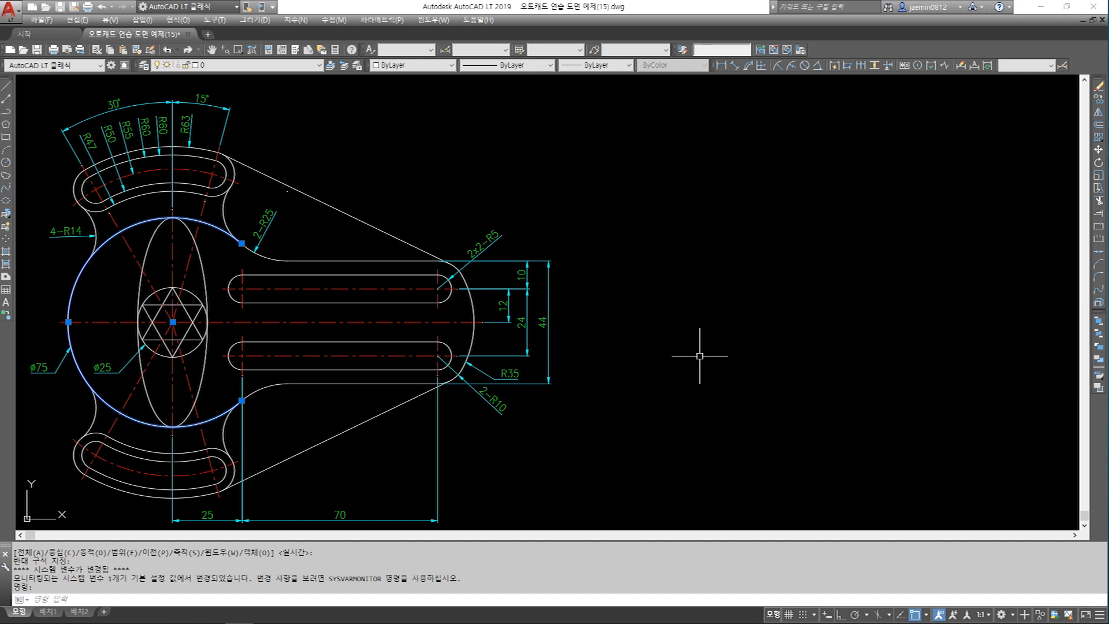
Step: Draw a circle with a diameter of 25 in the empty area beside the copied part
{"action": "type", "text": "c"}
{"action": "key", "text": "Return"}
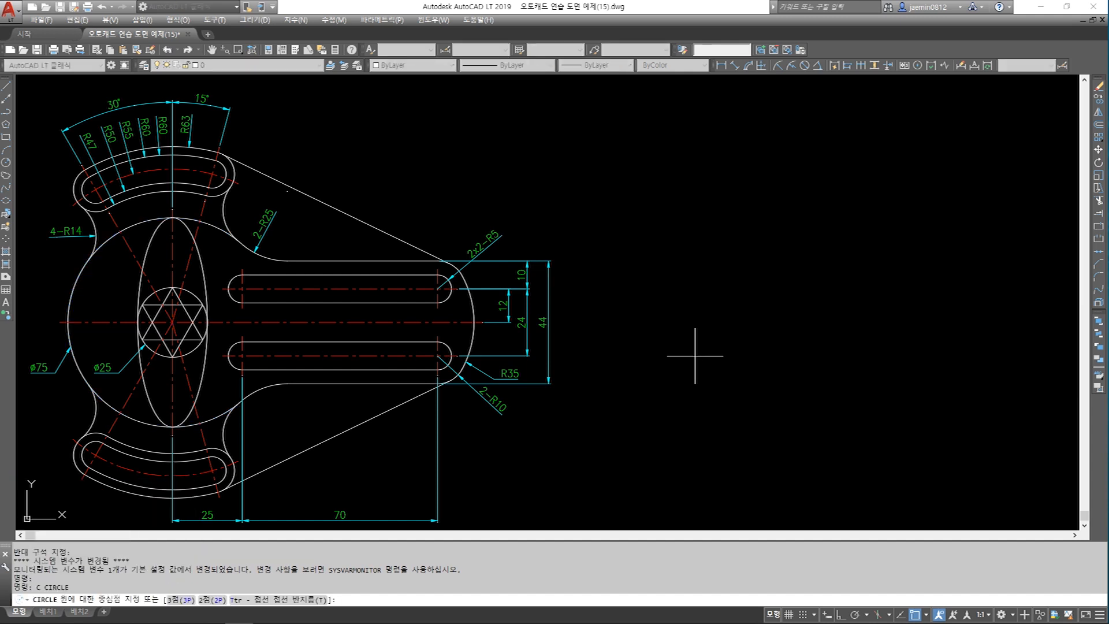
{"action": "left_click", "coordinate": [684, 317]}
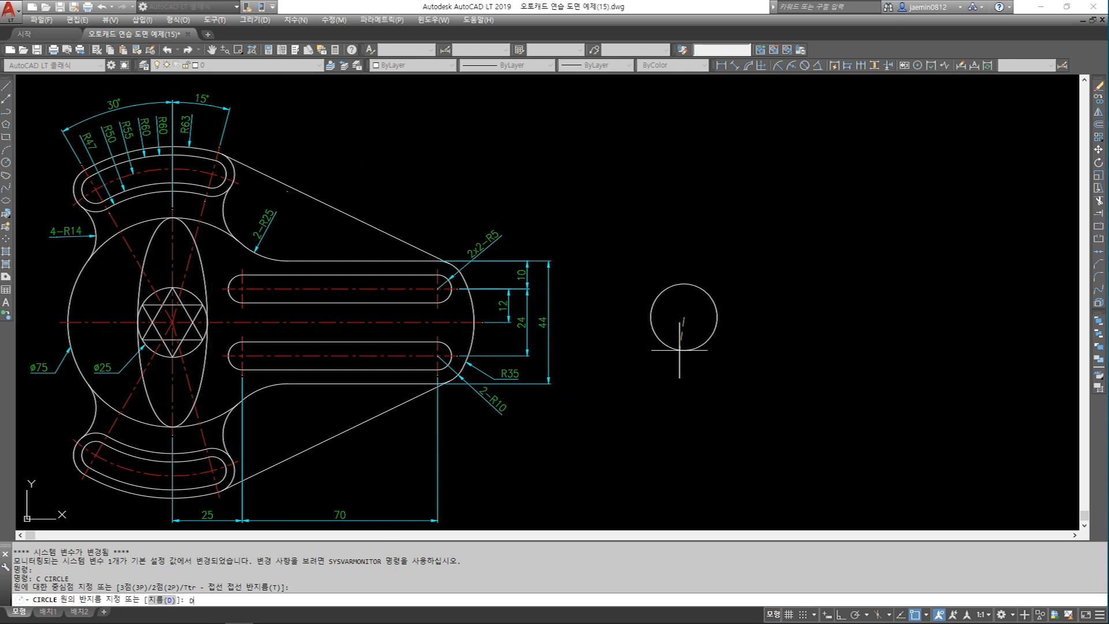
{"action": "key", "text": "Return"}
{"action": "type", "text": "25"}
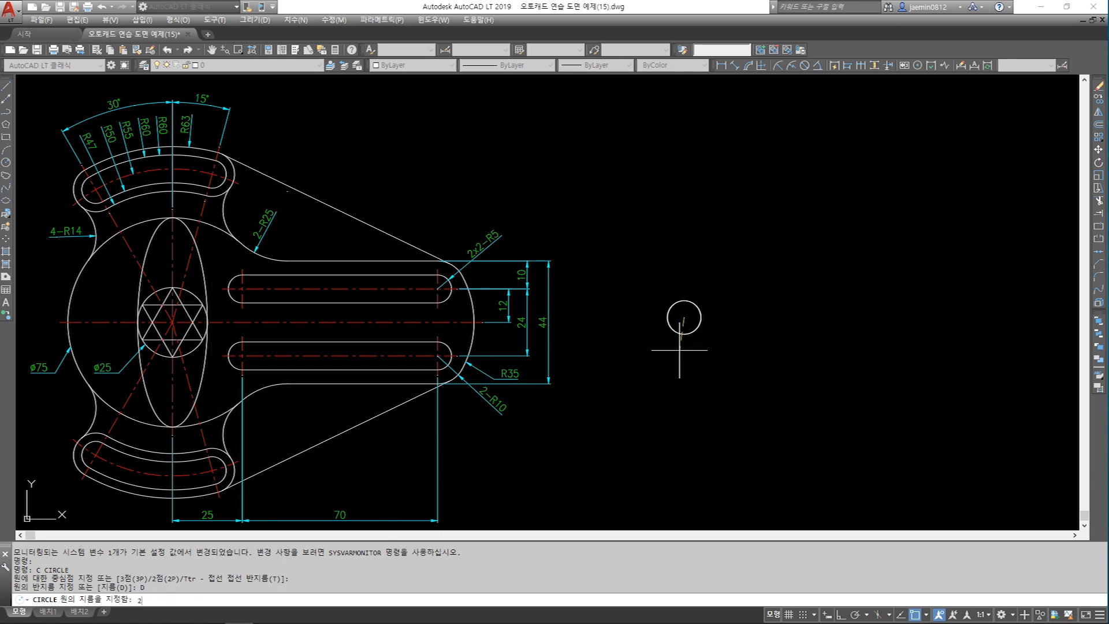
{"action": "key", "text": "Return"}
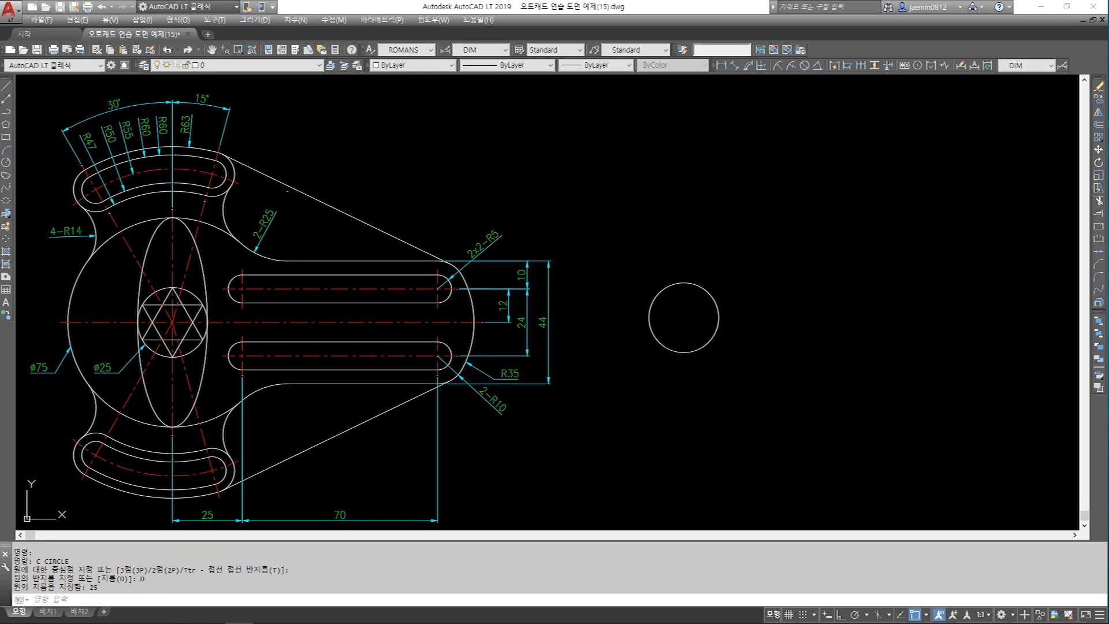
Step: Add a horizontal linear dimension across the small circle, and erase that dimension
{"action": "key", "text": "Escape"}
{"action": "type", "text": "aa"}
{"action": "key", "text": "Return"}
{"action": "left_click", "coordinate": [649, 317]}
{"action": "left_click", "coordinate": [719, 317]}
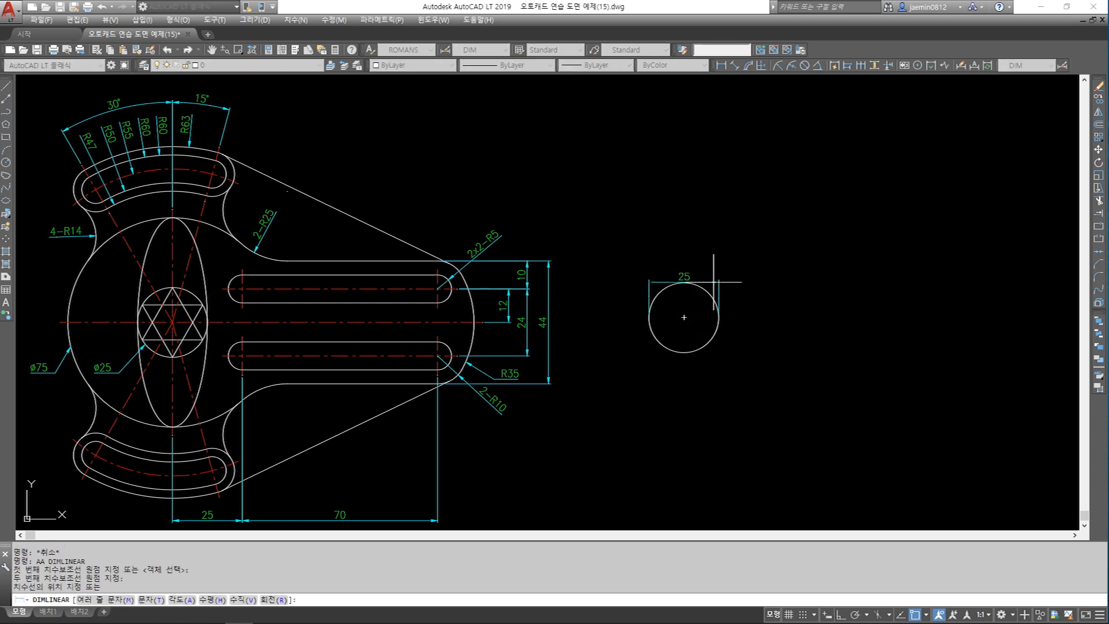
{"action": "left_click", "coordinate": [718, 265]}
{"action": "key", "text": "Escape"}
{"action": "type", "text": "e"}
{"action": "key", "text": "Return"}
{"action": "double_click", "coordinate": [721, 261]}
{"action": "left_click", "coordinate": [705, 284]}
{"action": "key", "text": "Return"}
Step: Set the dimension scale (DIMSCALE) to 1.5
{"action": "type", "text": "dd"}
{"action": "key", "text": "Return"}
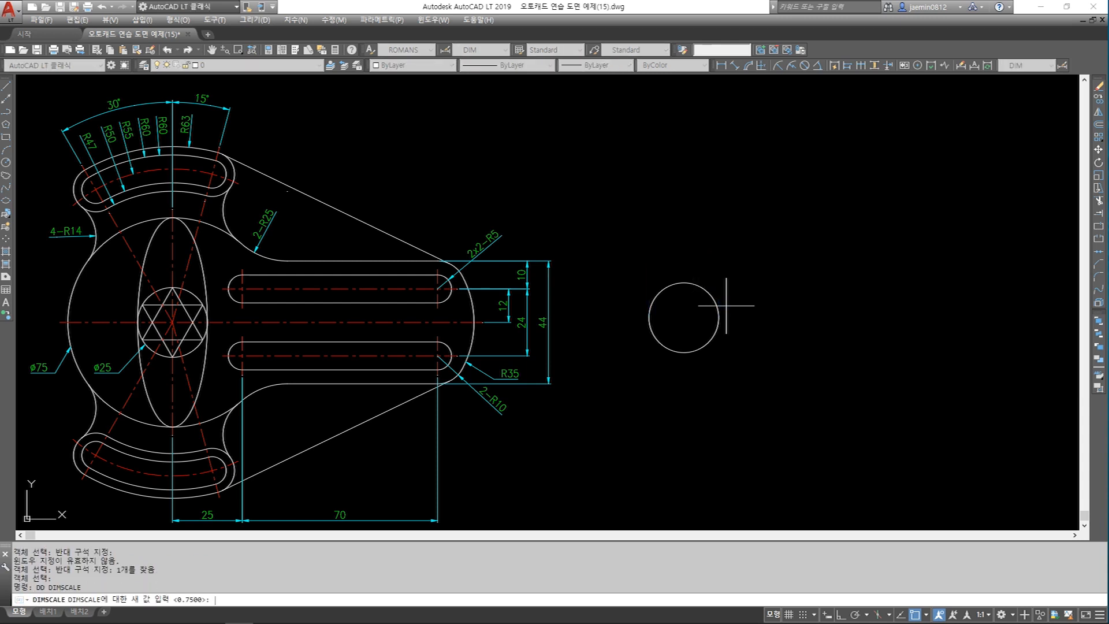
{"action": "type", "text": "1.5"}
{"action": "key", "text": "Return"}
{"action": "key", "text": "Escape"}
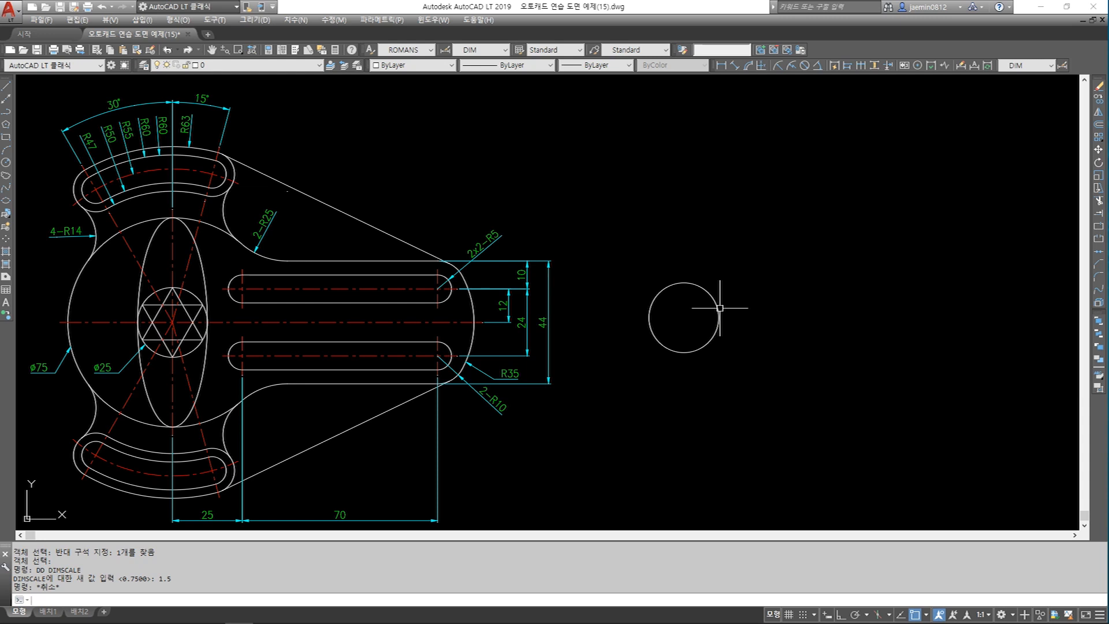
Step: Draw a circle with a diameter of 75 concentric with the small circle
{"action": "type", "text": "c"}
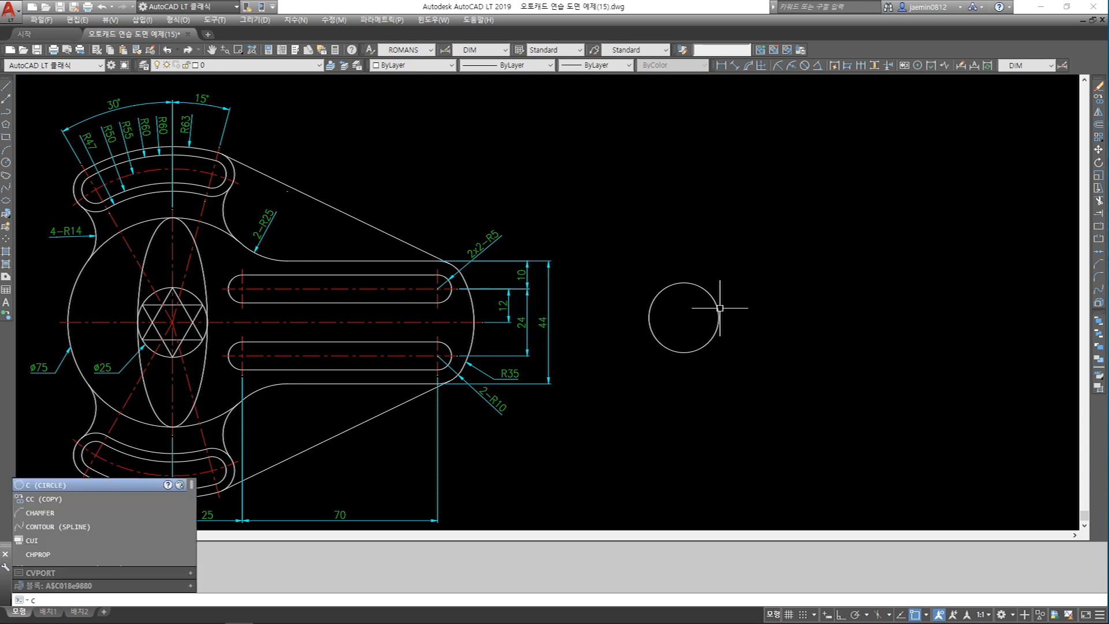
{"action": "key", "text": "Return"}
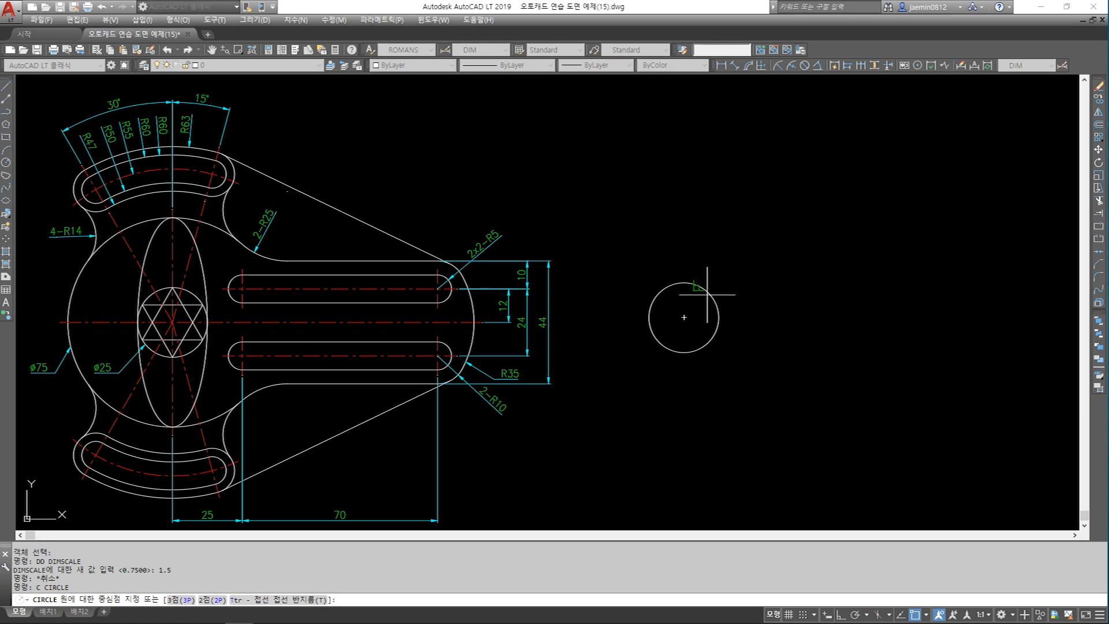
{"action": "left_click", "coordinate": [685, 317]}
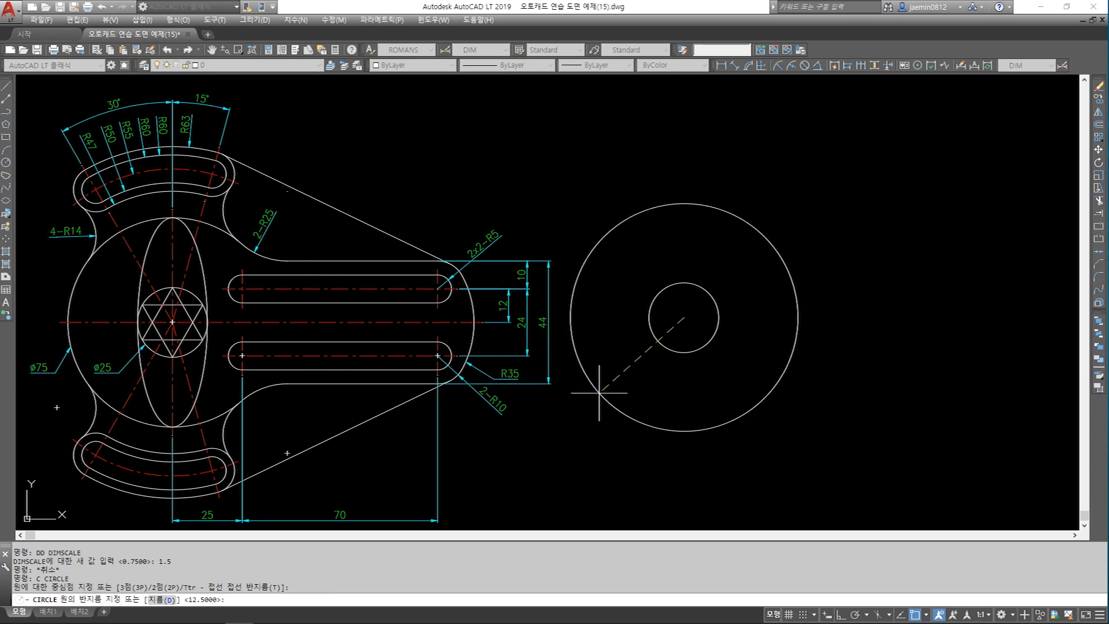
{"action": "type", "text": "D"}
{"action": "key", "text": "Return"}
{"action": "type", "text": "75"}
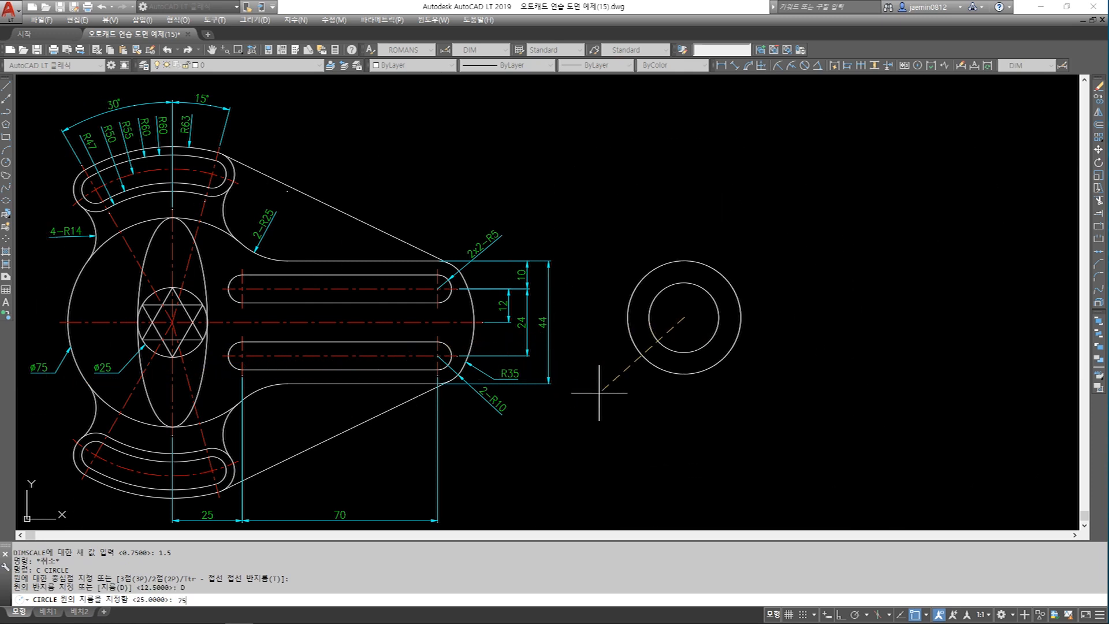
{"action": "key", "text": "Return"}
Step: Add a horizontal linear dimension across the large circle above it, and delete that dimension
{"action": "type", "text": "aa"}
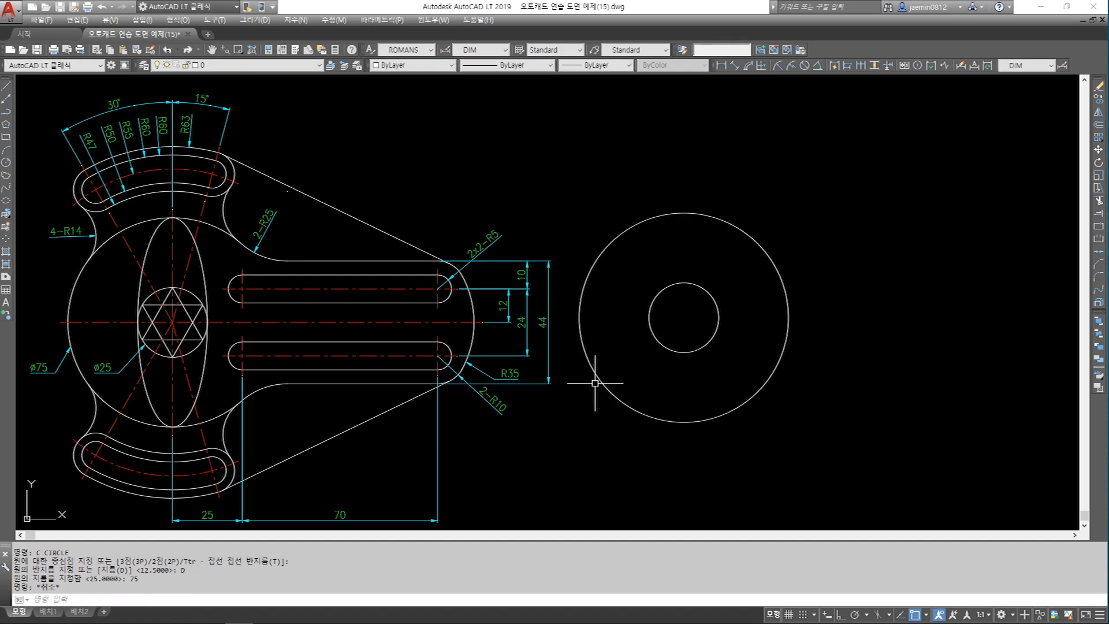
{"action": "key", "text": "Return"}
{"action": "left_click", "coordinate": [579, 317]}
{"action": "left_click", "coordinate": [789, 317]}
{"action": "left_click", "coordinate": [752, 184]}
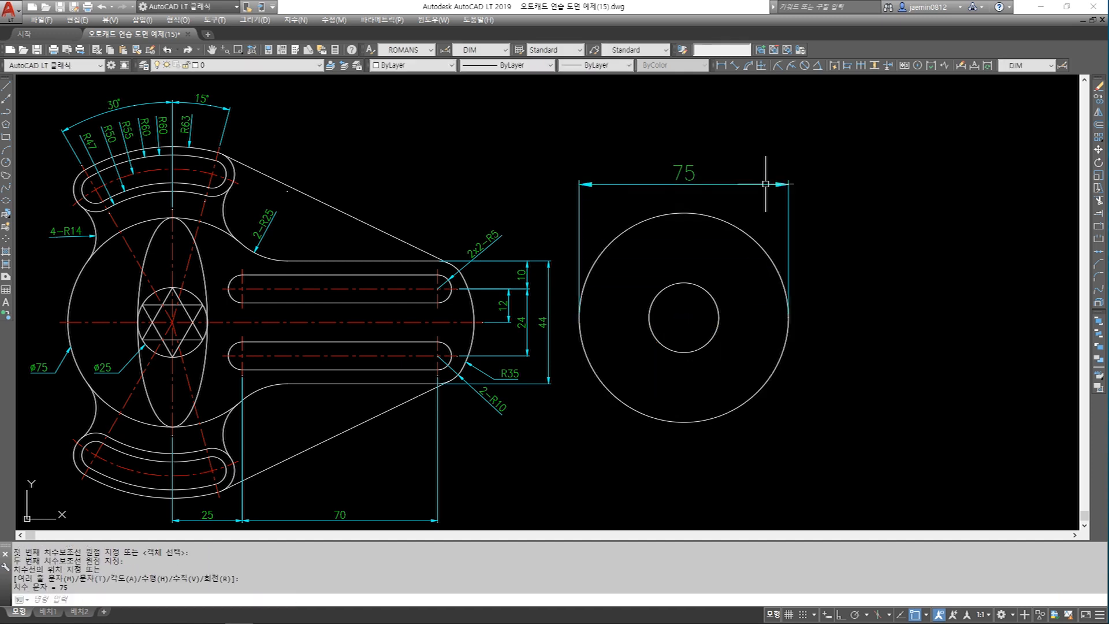
{"action": "left_click", "coordinate": [815, 168]}
{"action": "left_click", "coordinate": [780, 196]}
{"action": "key", "text": "Delete"}
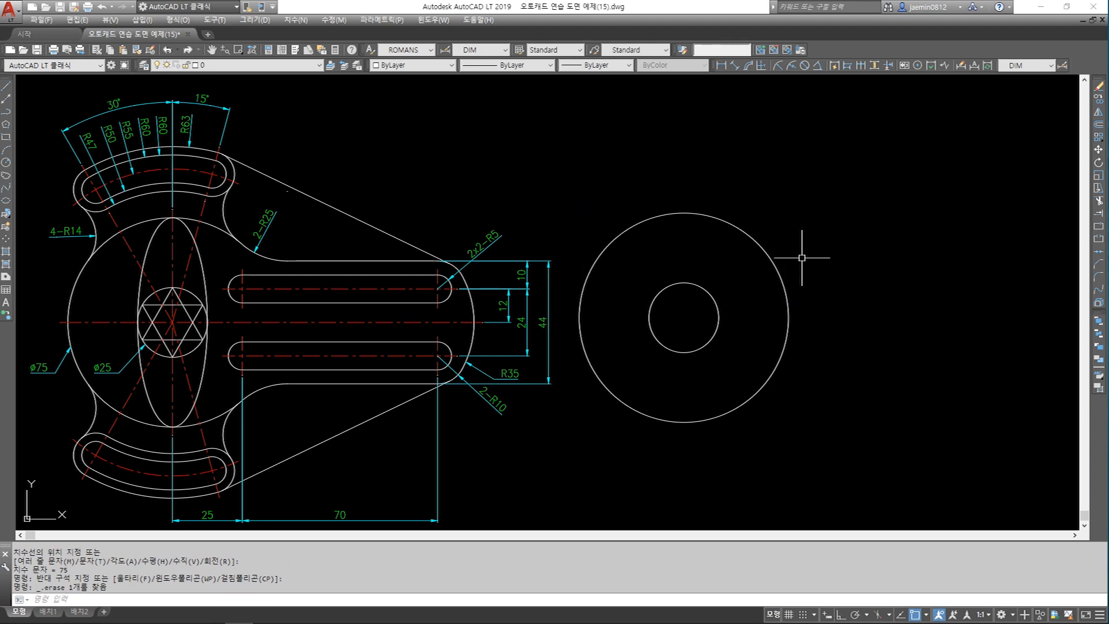
Step: Draw a 3-sided polygon inscribed in the inner circle, centred on it with a vertex at its top quadrant
{"action": "scroll", "coordinate": [149, 330], "scroll_direction": "up", "scroll_amount": 2}
{"action": "middle_click_drag", "start_coordinate": [150, 330], "coordinate": [359, 327]}
{"action": "scroll", "coordinate": [379, 323], "scroll_direction": "up", "scroll_amount": 2}
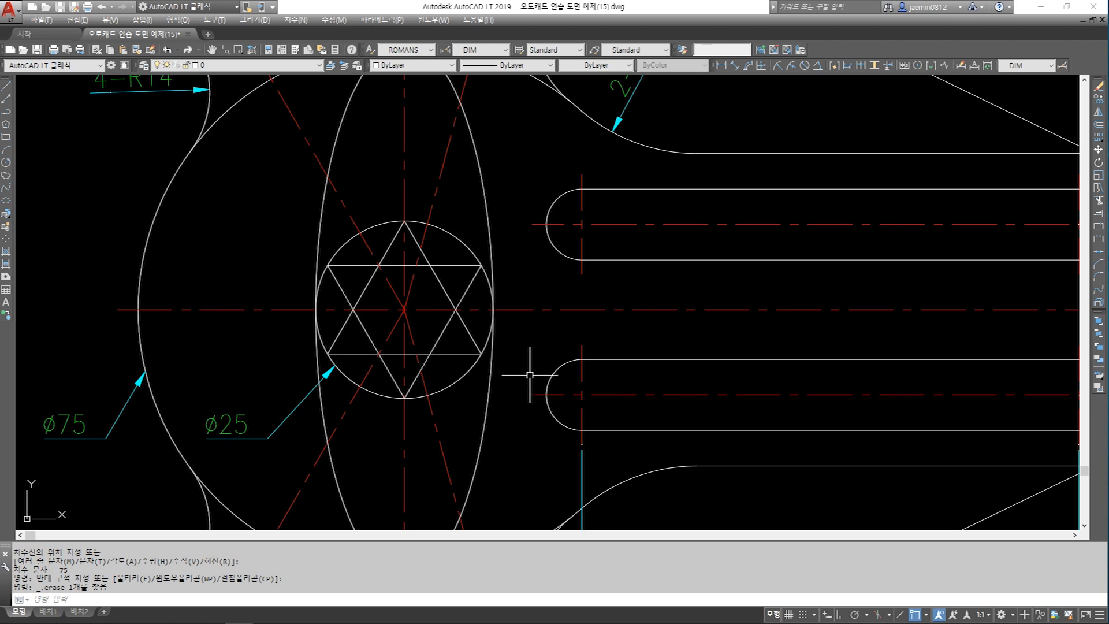
{"action": "scroll", "coordinate": [522, 366], "scroll_direction": "down", "scroll_amount": 4}
{"action": "middle_click_drag", "start_coordinate": [704, 361], "coordinate": [404, 327]}
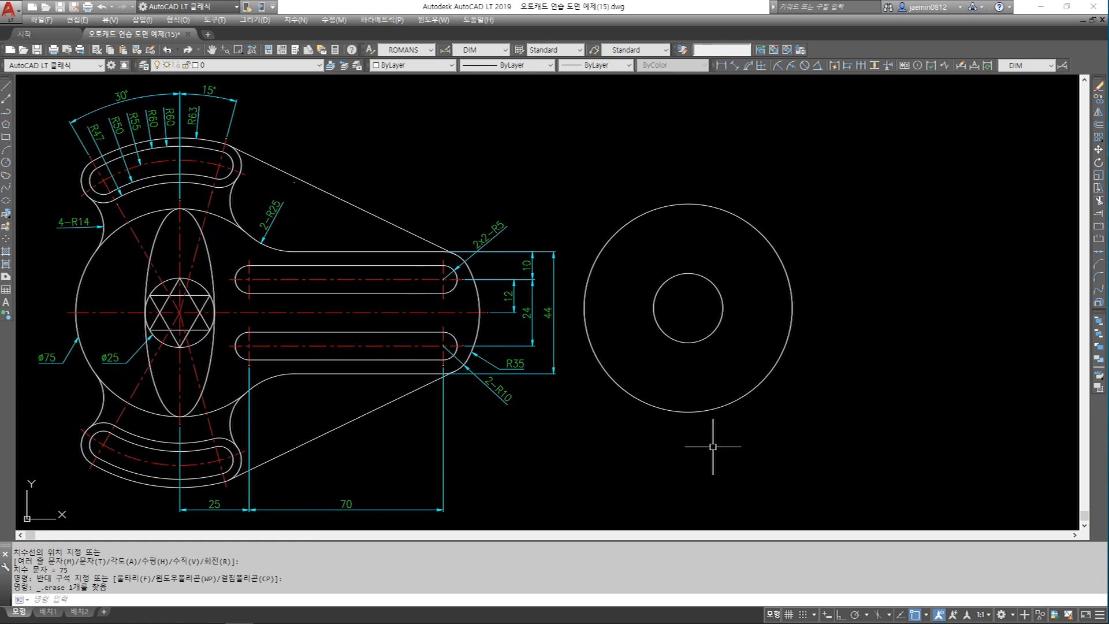
{"action": "type", "text": "POL"}
{"action": "key", "text": "Return"}
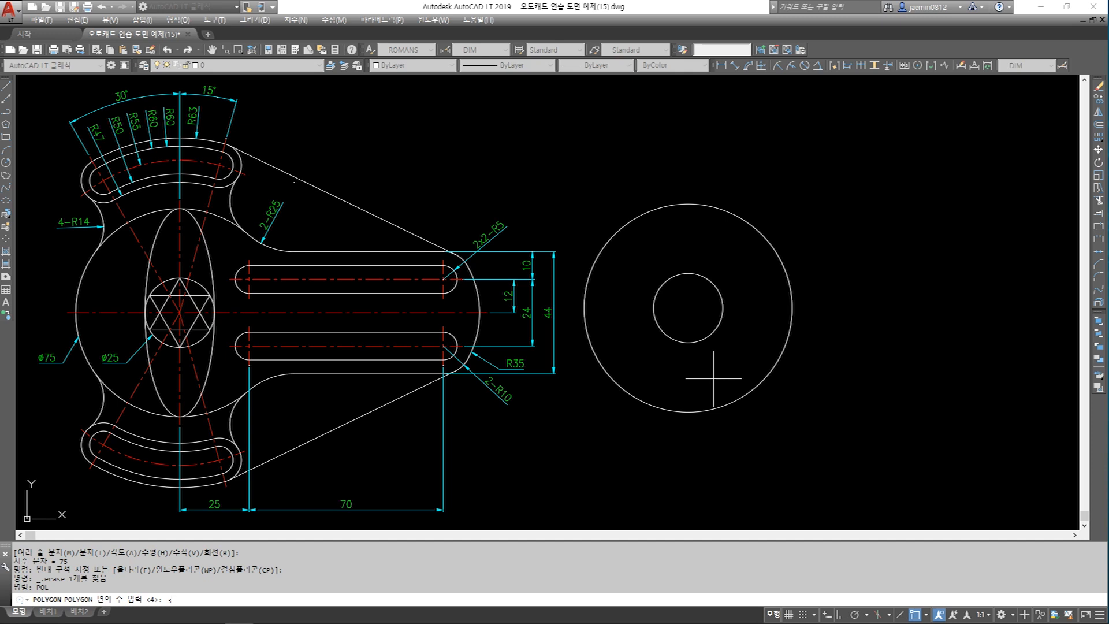
{"action": "key", "text": "Return"}
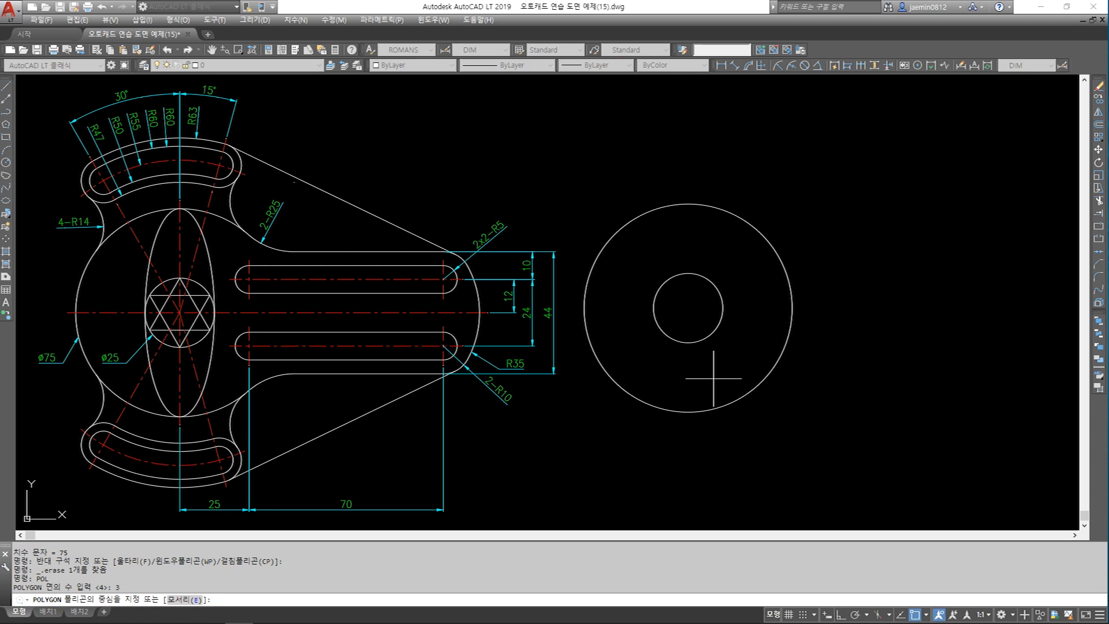
{"action": "left_click", "coordinate": [688, 308]}
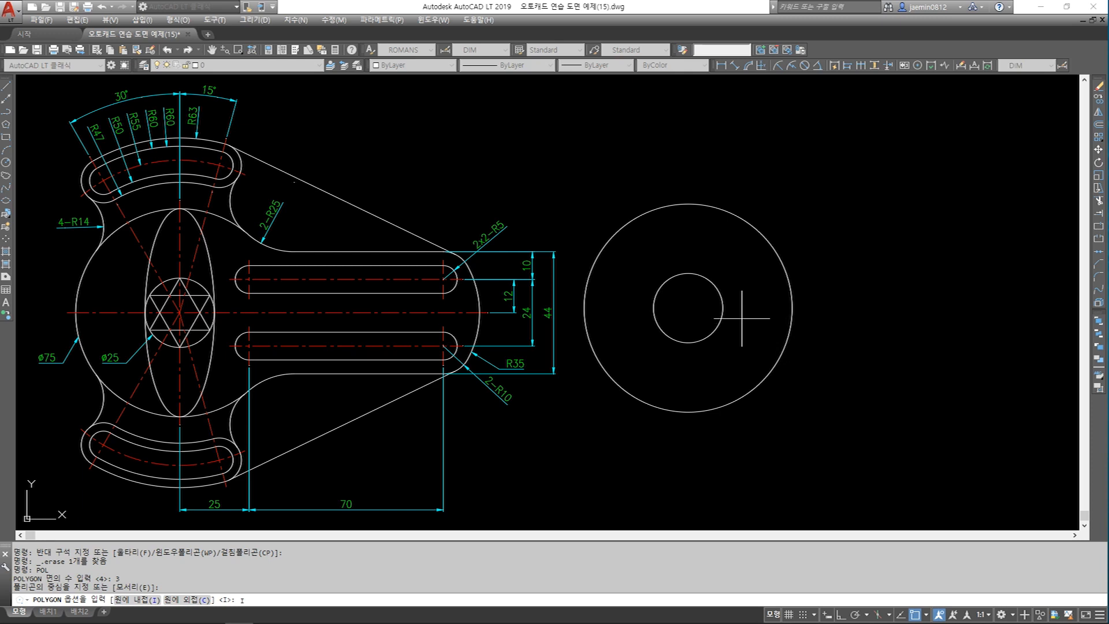
{"action": "key", "text": "Return"}
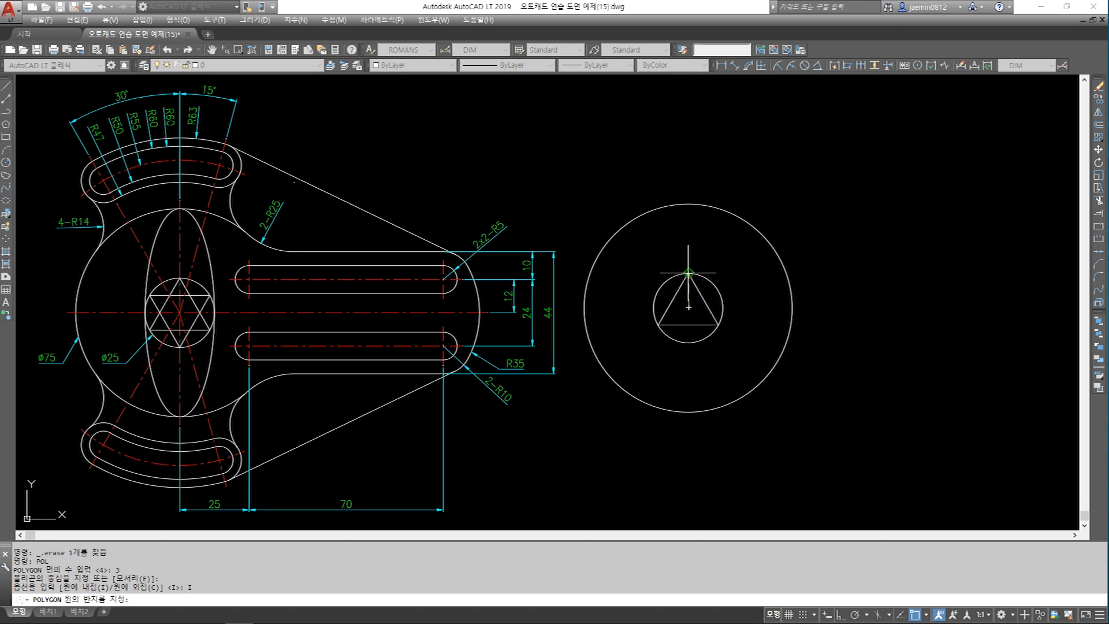
{"action": "left_click", "coordinate": [689, 273]}
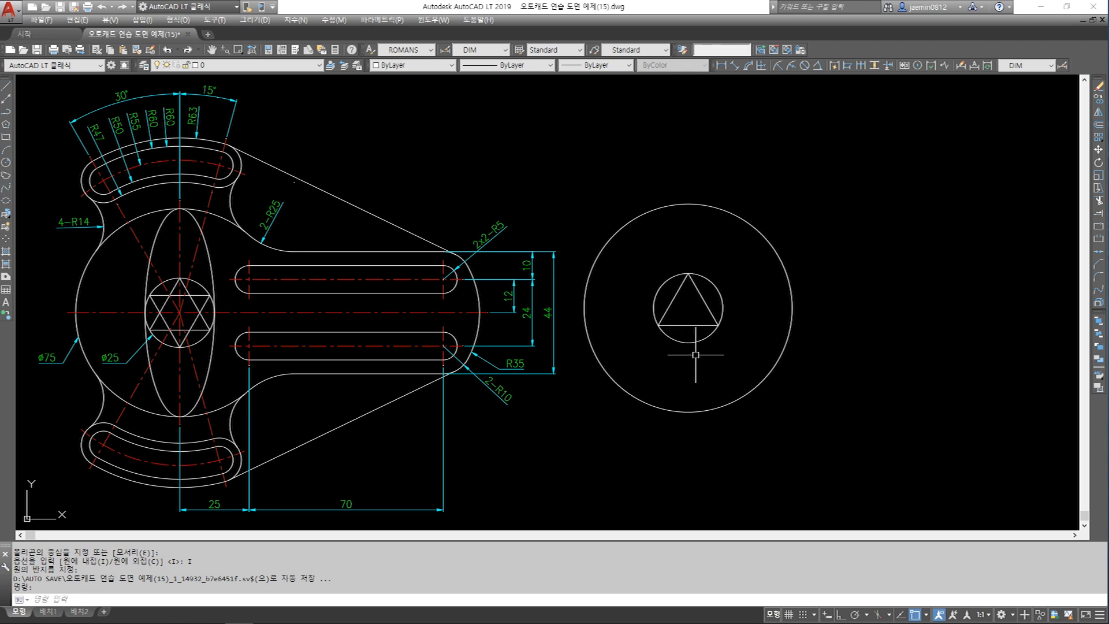
Step: Draw a second inscribed 3-sided polygon from the same centre with its vertex at the inner circle's bottom quadrant, completing the star
{"action": "type", "text": "POL"}
{"action": "key", "text": "Return"}
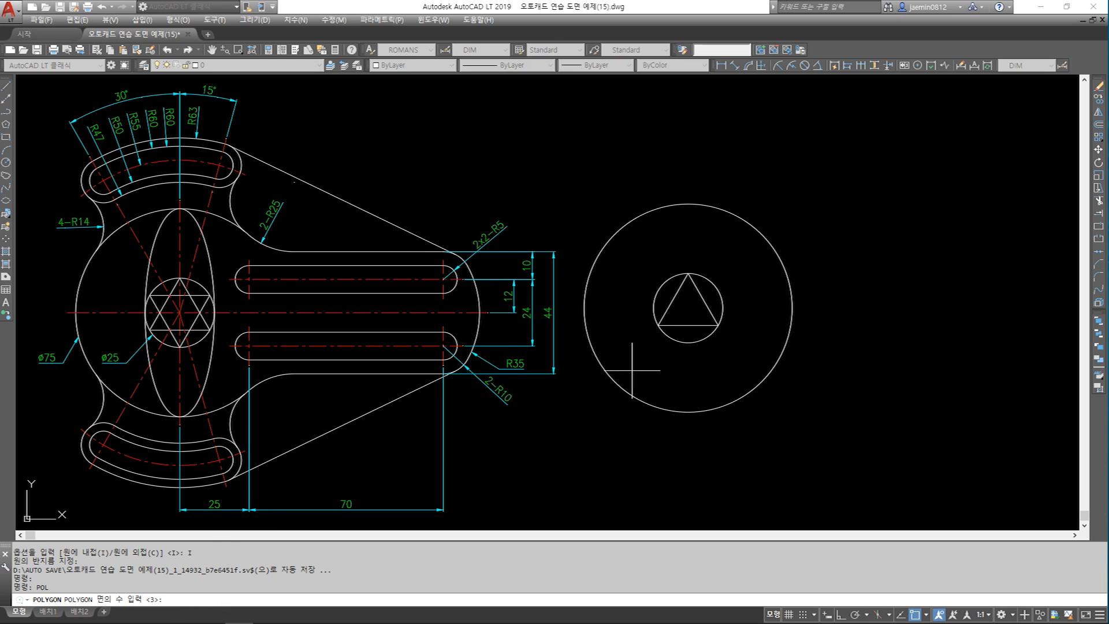
{"action": "key", "text": "Return"}
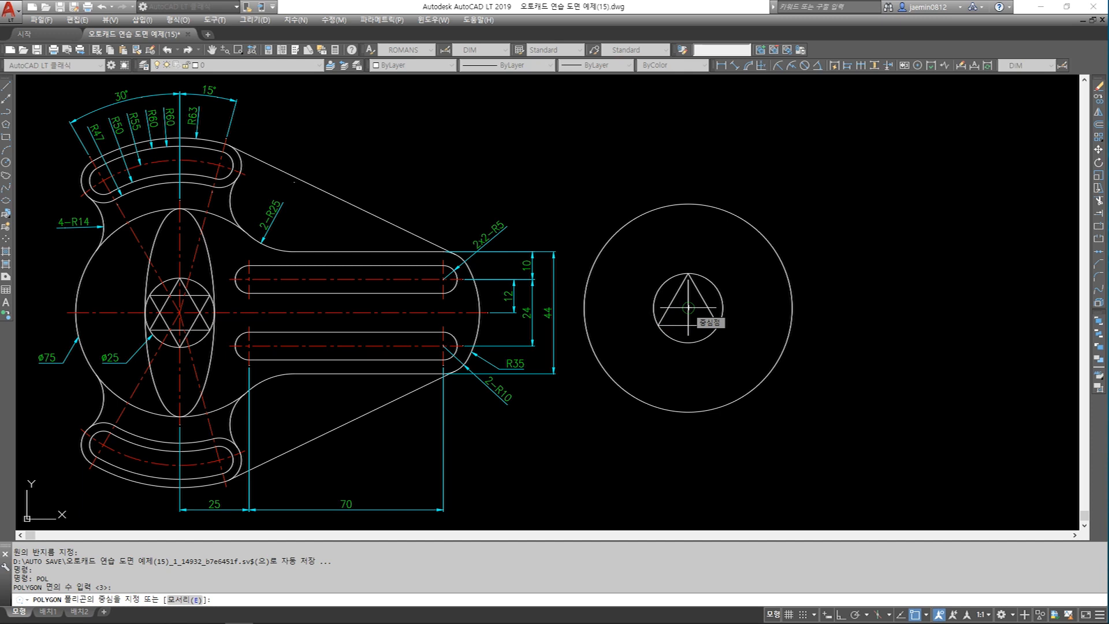
{"action": "left_click", "coordinate": [688, 308]}
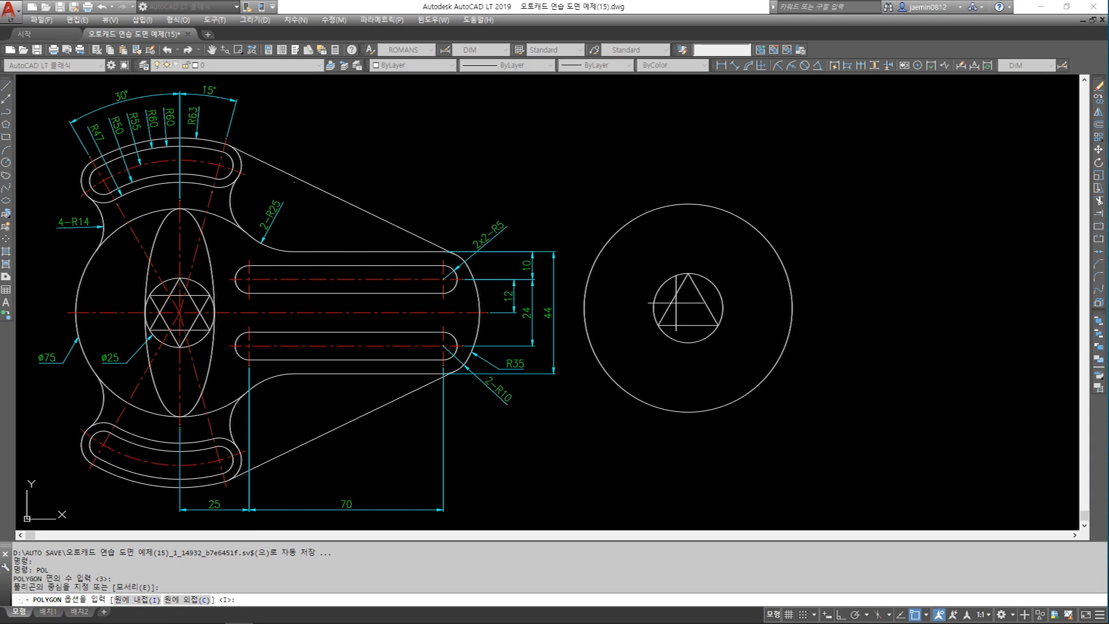
{"action": "key", "text": "Return"}
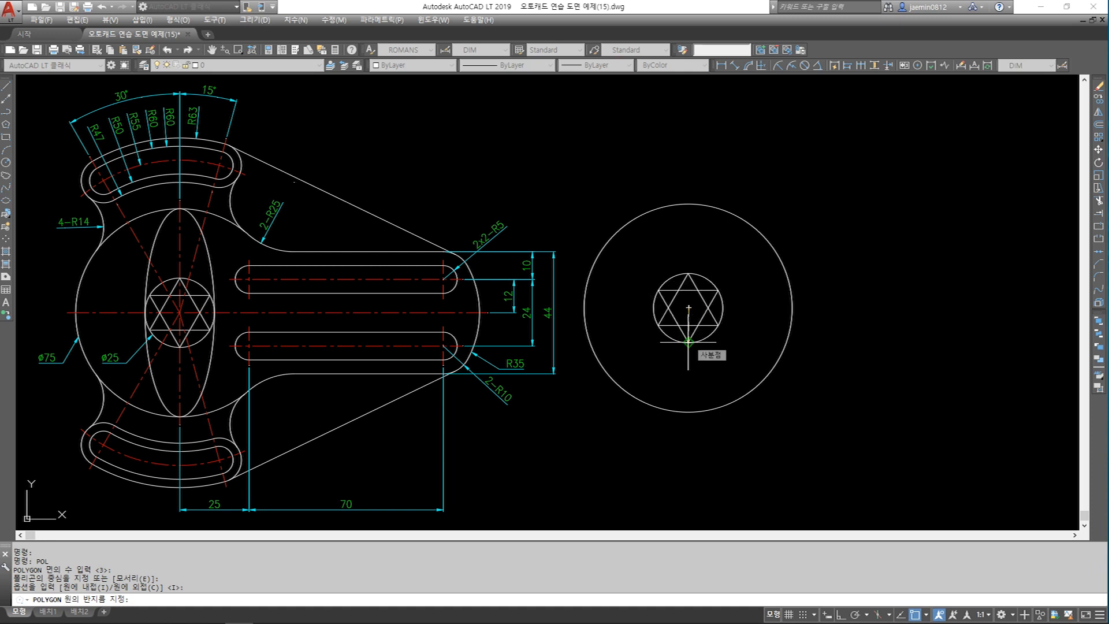
{"action": "left_click", "coordinate": [688, 342]}
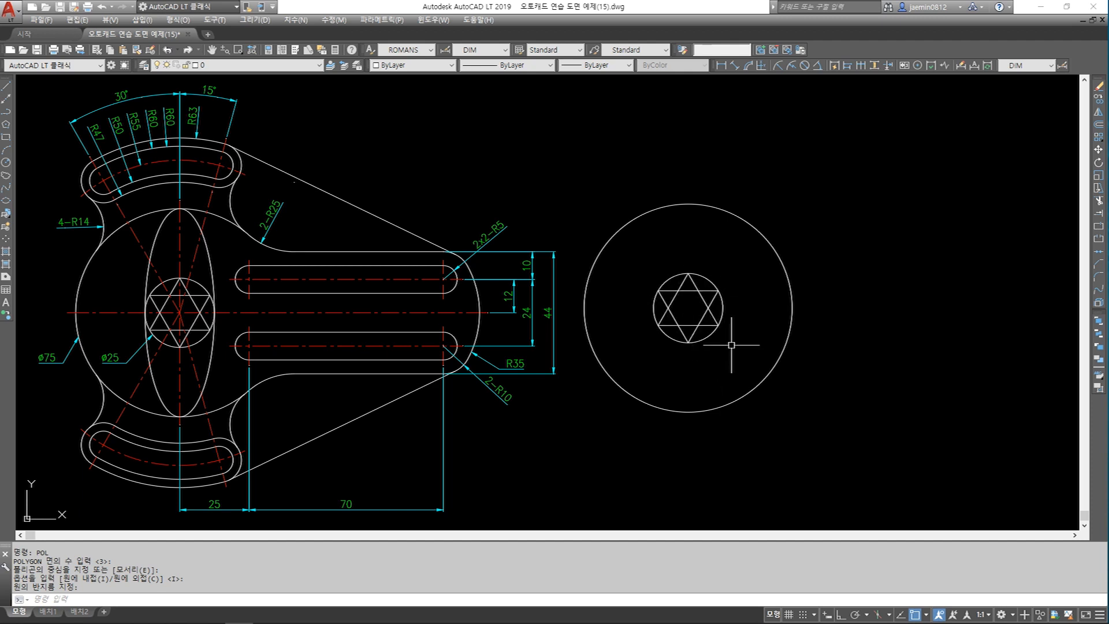
{"action": "left_click", "coordinate": [689, 345]}
Step: Draw an ellipse whose short axis spans the inner circle's side quadrants and whose long axis reaches the outer circle's bottom quadrant
{"action": "type", "text": "EL"}
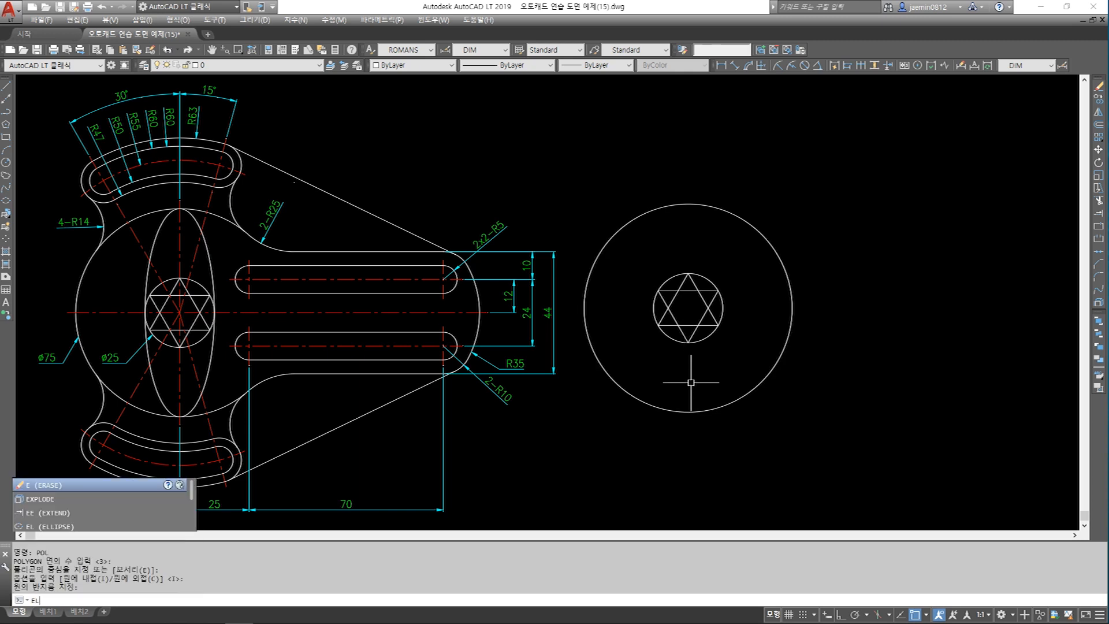
{"action": "key", "text": "Return"}
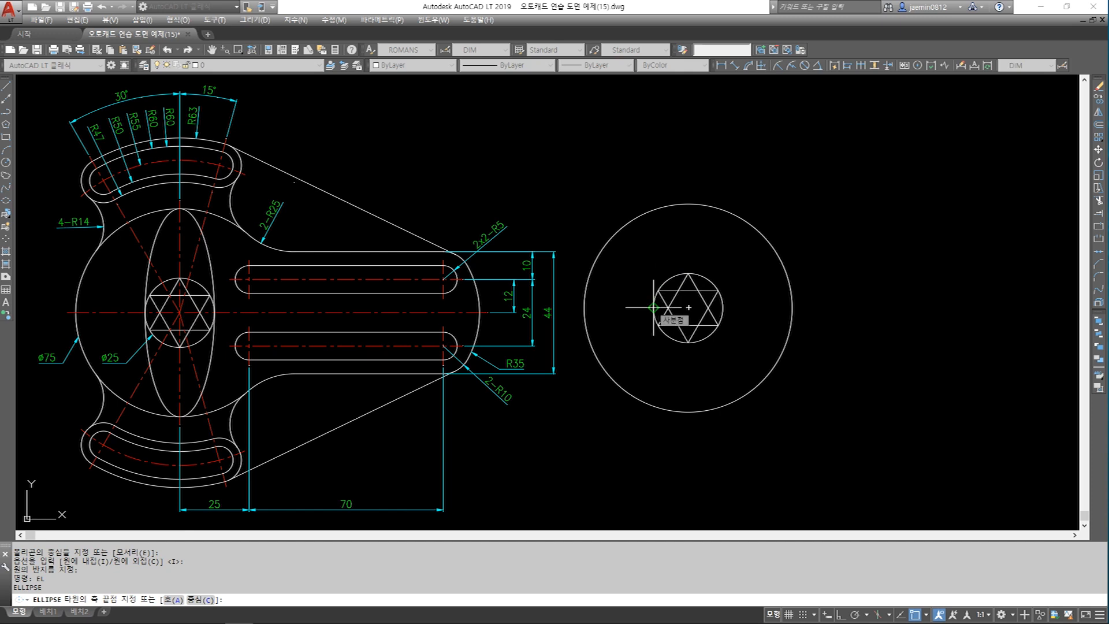
{"action": "left_click", "coordinate": [724, 307]}
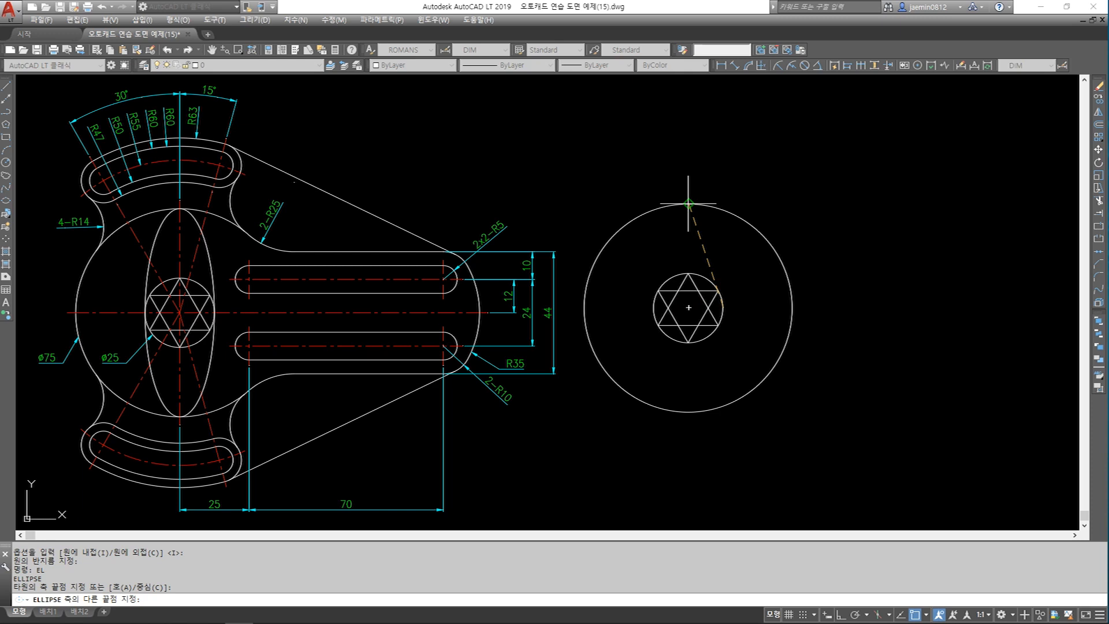
{"action": "left_click", "coordinate": [654, 308]}
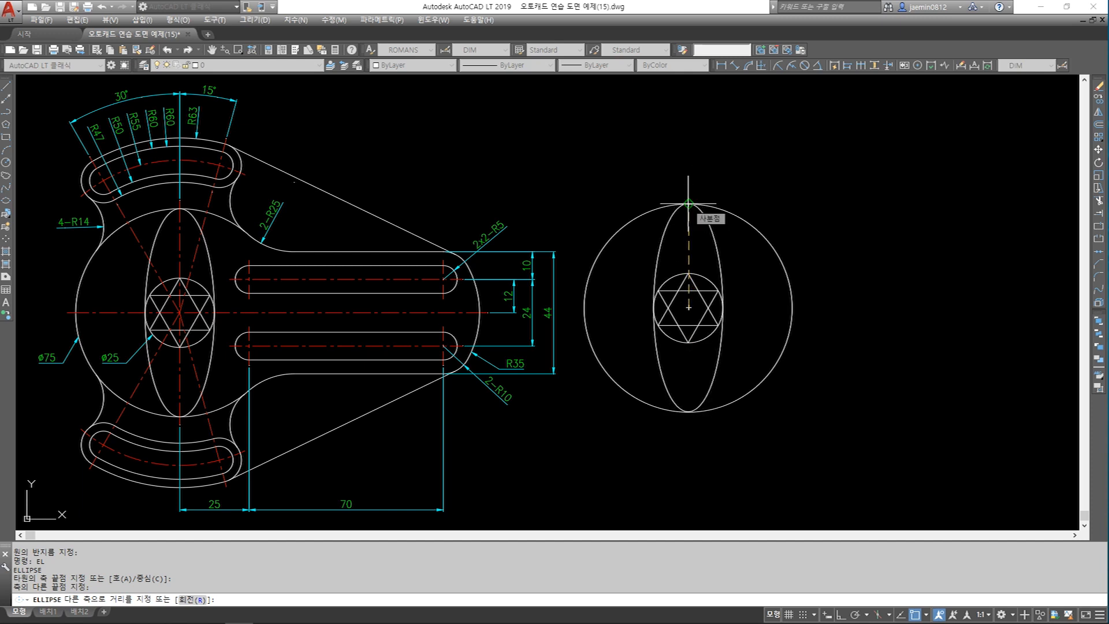
{"action": "left_click", "coordinate": [688, 412]}
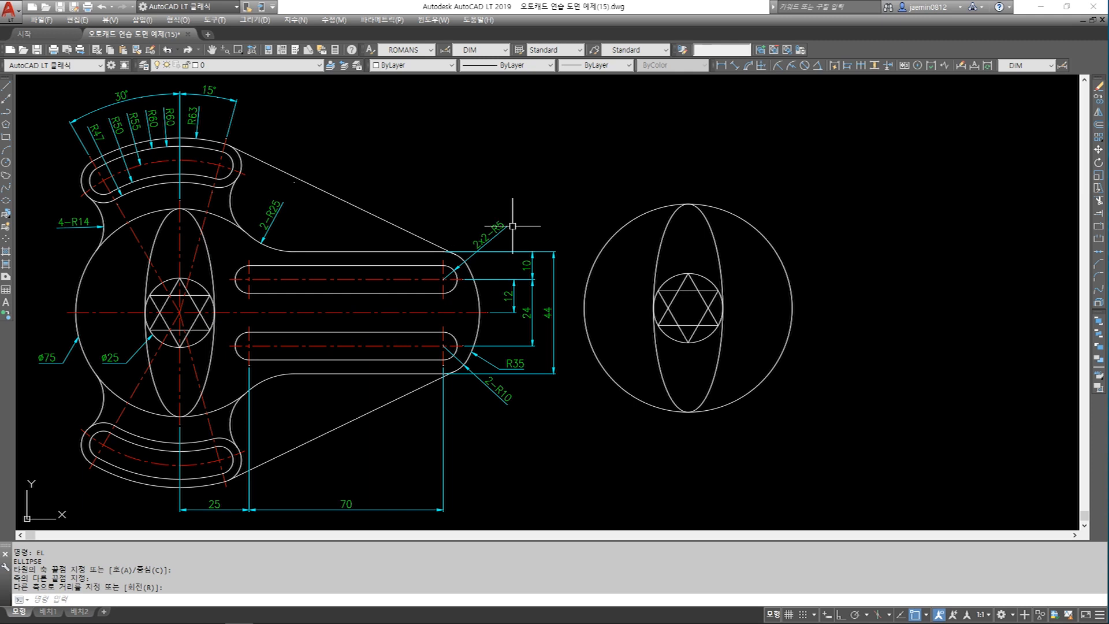
Step: Examine the reference part's two long slots, their rounded ends and the 2x2-R5 radius note
{"action": "scroll", "coordinate": [471, 253], "scroll_direction": "up", "scroll_amount": 4}
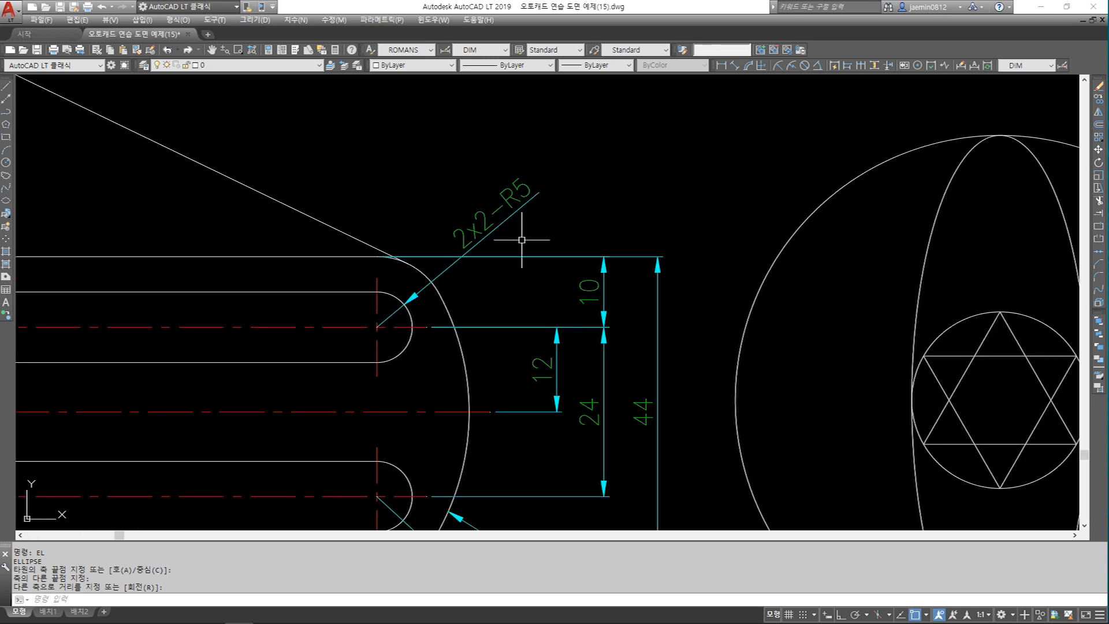
{"action": "scroll", "coordinate": [522, 240], "scroll_direction": "down", "scroll_amount": 2}
{"action": "middle_click_drag", "start_coordinate": [324, 303], "coordinate": [381, 300]}
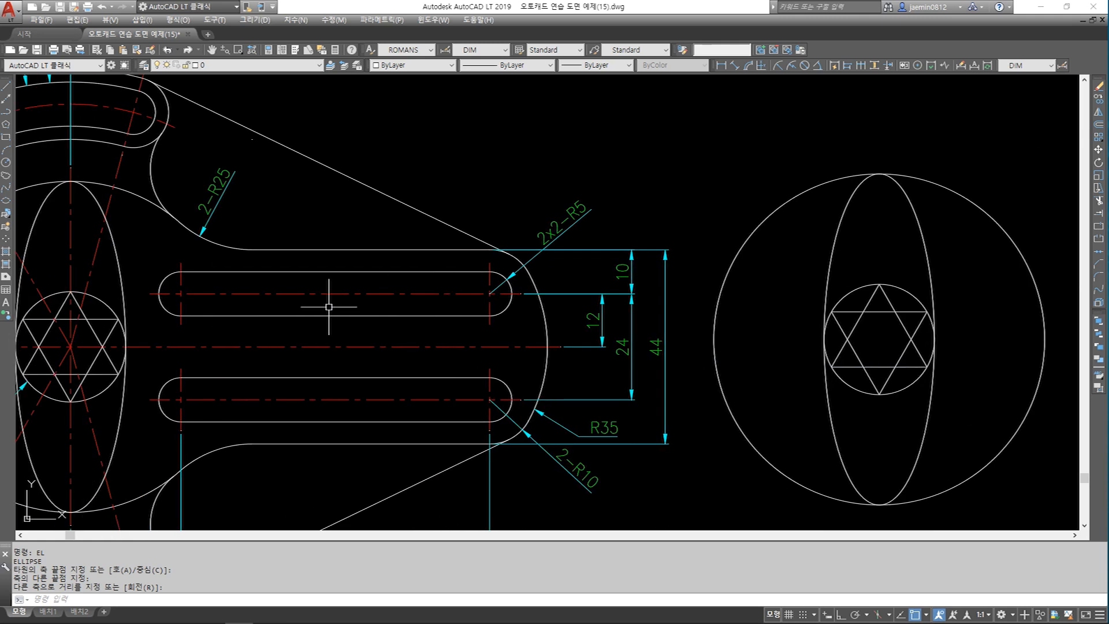
{"action": "left_click", "coordinate": [503, 309]}
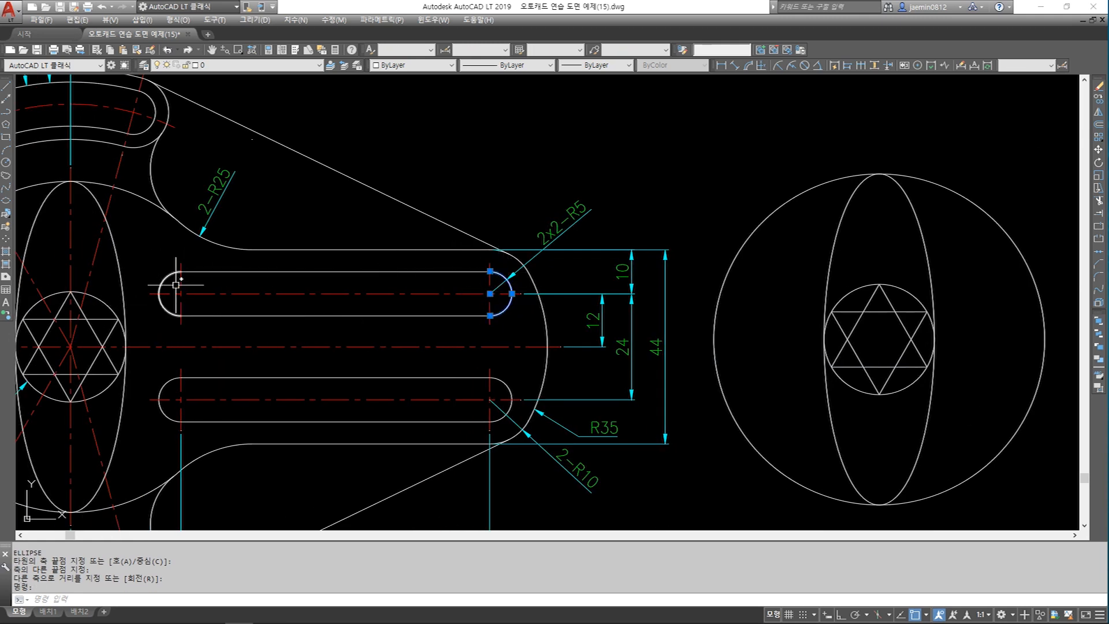
{"action": "left_click", "coordinate": [162, 303]}
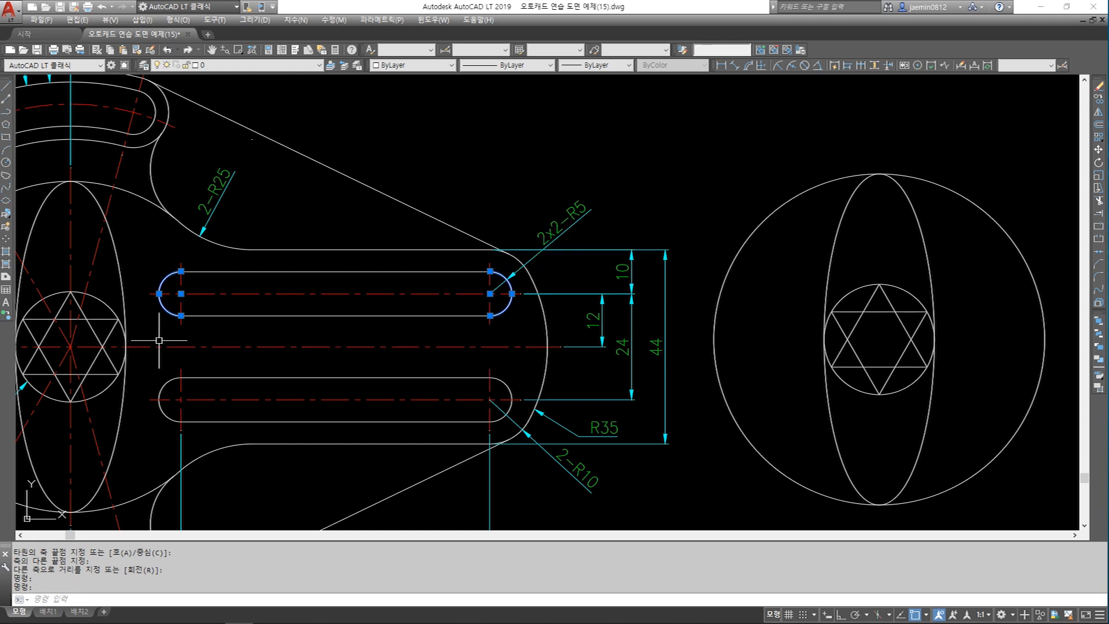
{"action": "scroll", "coordinate": [426, 241], "scroll_direction": "down", "scroll_amount": 2}
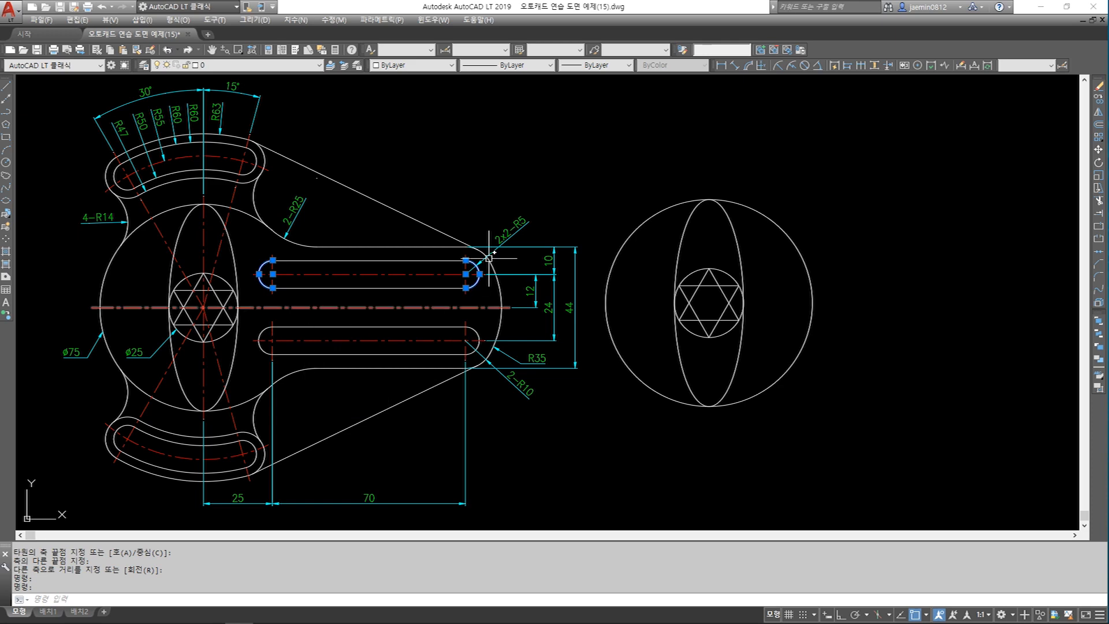
{"action": "scroll", "coordinate": [494, 244], "scroll_direction": "up", "scroll_amount": 4}
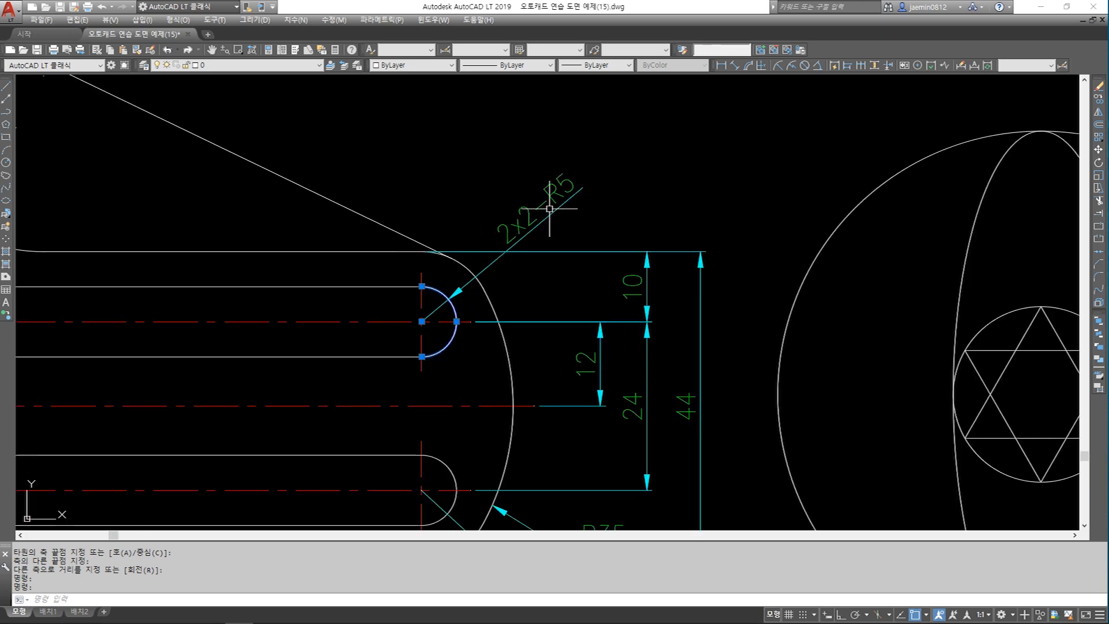
{"action": "scroll", "coordinate": [550, 210], "scroll_direction": "down", "scroll_amount": 4}
{"action": "middle_click_drag", "start_coordinate": [550, 208], "coordinate": [519, 230]}
{"action": "key", "text": "Escape"}
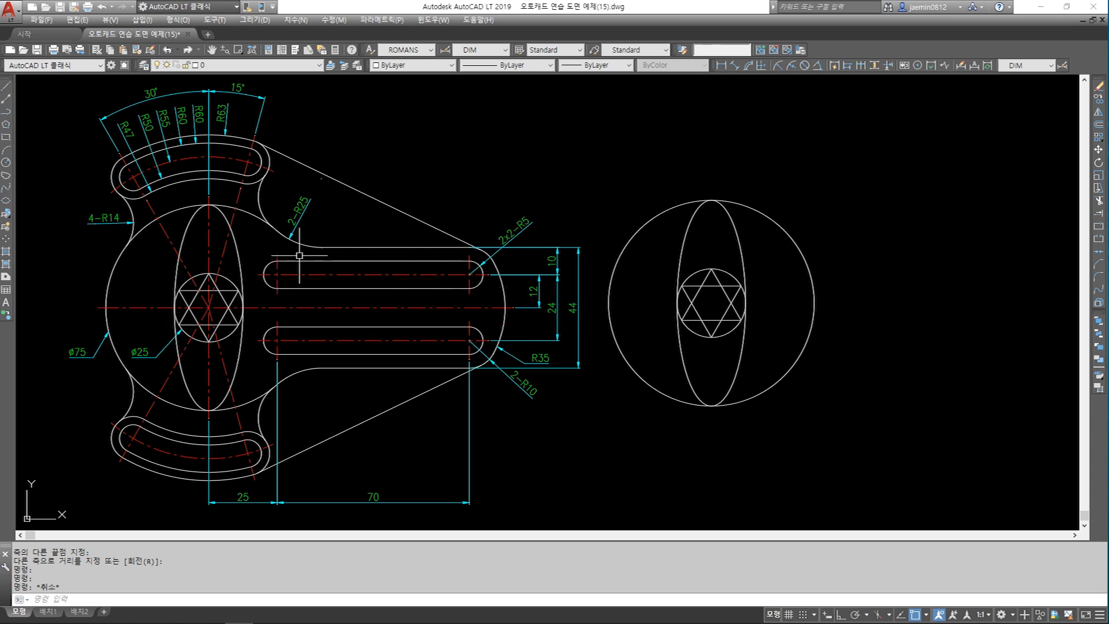
Step: Draw a horizontal and a vertical centre line across the outer circle, each joining two opposite quadrants
{"action": "key", "text": "Escape"}
{"action": "type", "text": "l"}
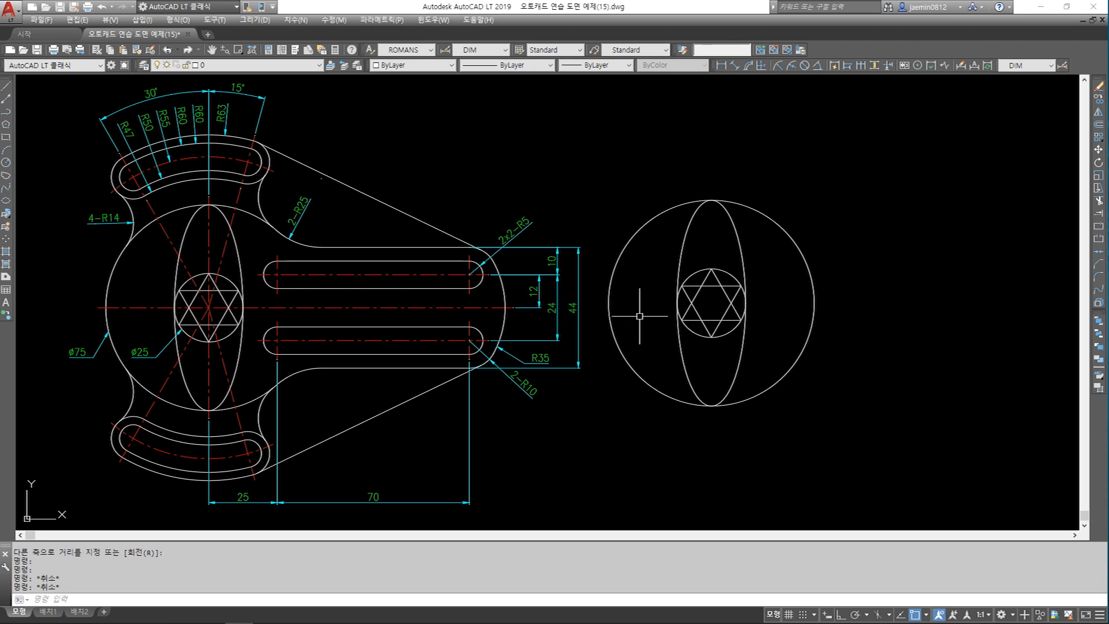
{"action": "key", "text": "Return"}
{"action": "left_click", "coordinate": [610, 296]}
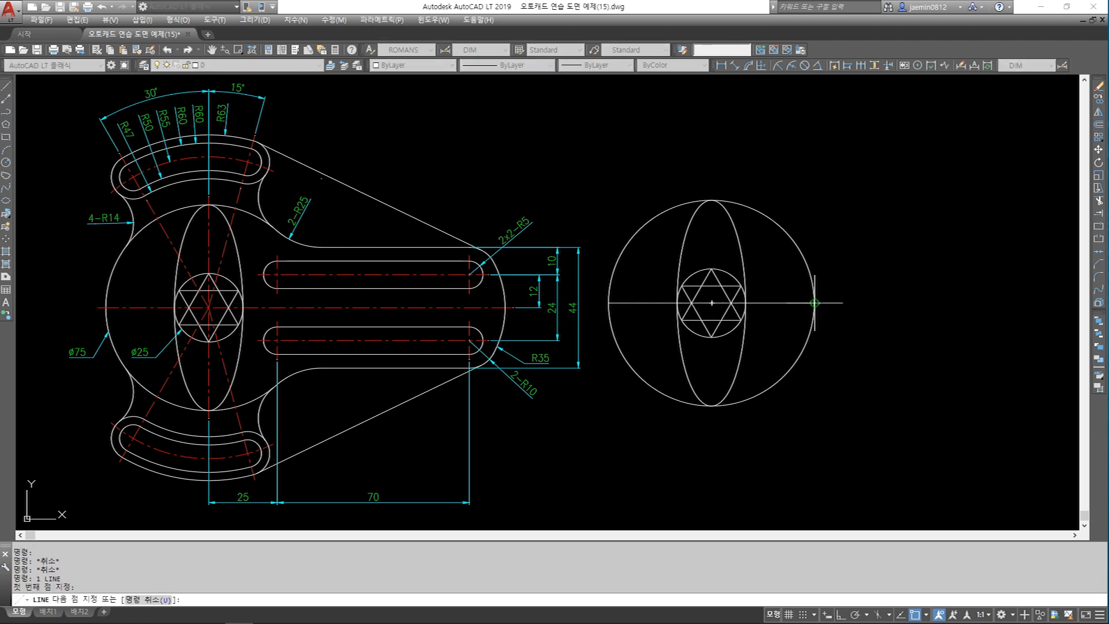
{"action": "left_click", "coordinate": [815, 302]}
{"action": "key", "text": "Escape"}
{"action": "key", "text": "Return"}
{"action": "left_click", "coordinate": [712, 200]}
{"action": "left_click", "coordinate": [712, 406]}
{"action": "key", "text": "Escape"}
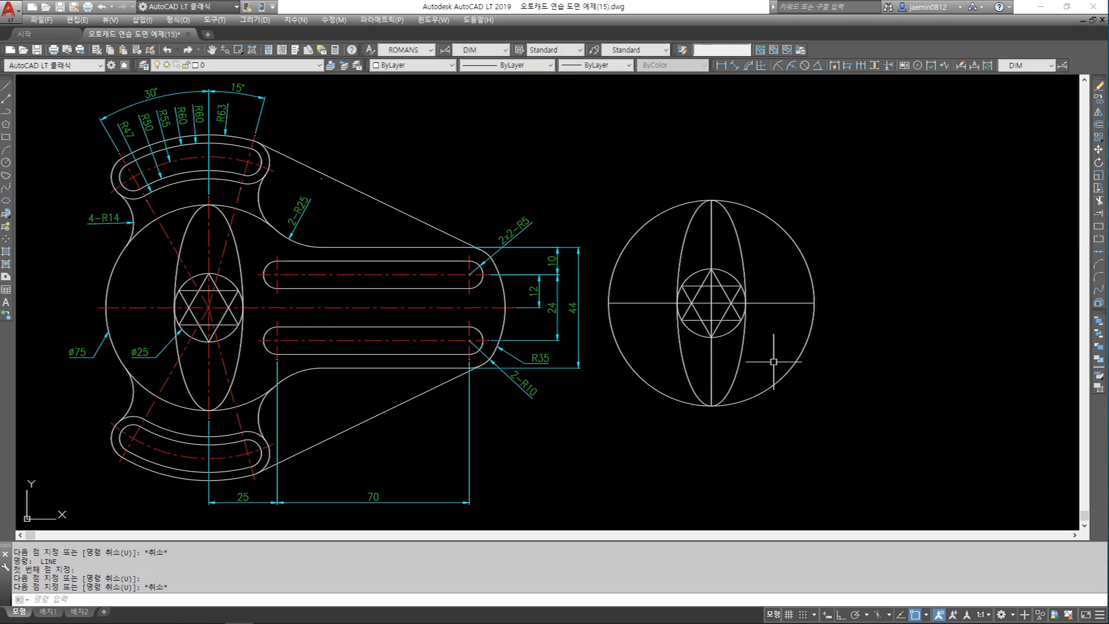
{"action": "key", "text": "Escape"}
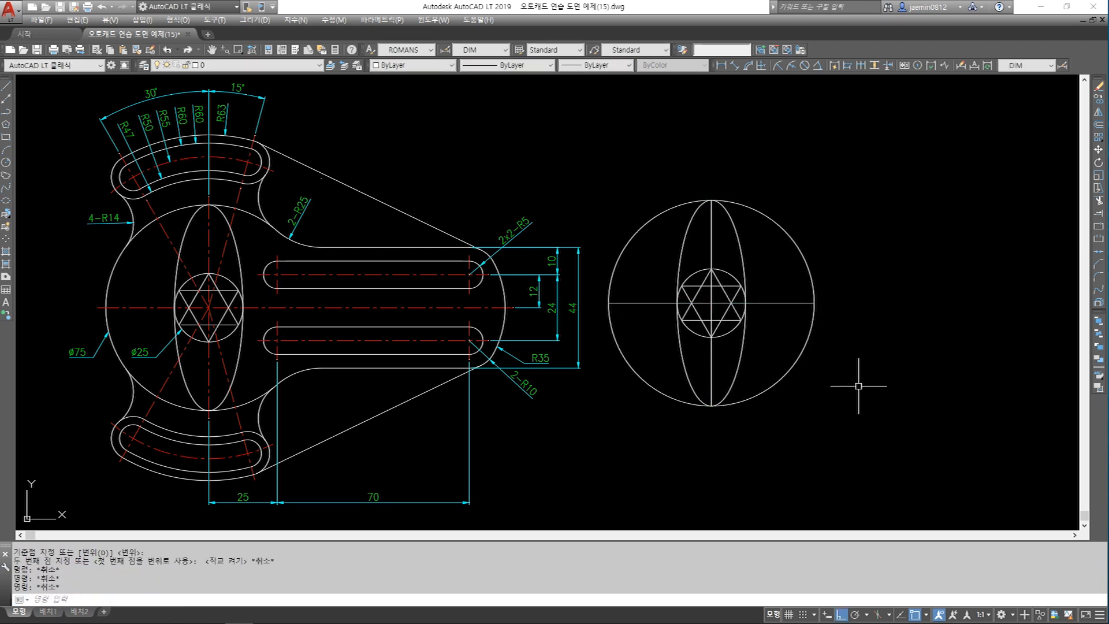
Step: Stretch the right end of the horizontal centre line beyond the outer circle, and undo the stretch
{"action": "key", "text": "Escape"}
{"action": "key", "text": "Escape"}
{"action": "type", "text": "s"}
{"action": "key", "text": "Return"}
{"action": "left_click", "coordinate": [842, 289]}
{"action": "left_click", "coordinate": [790, 341]}
{"action": "key", "text": "Return"}
{"action": "left_click", "coordinate": [732, 486]}
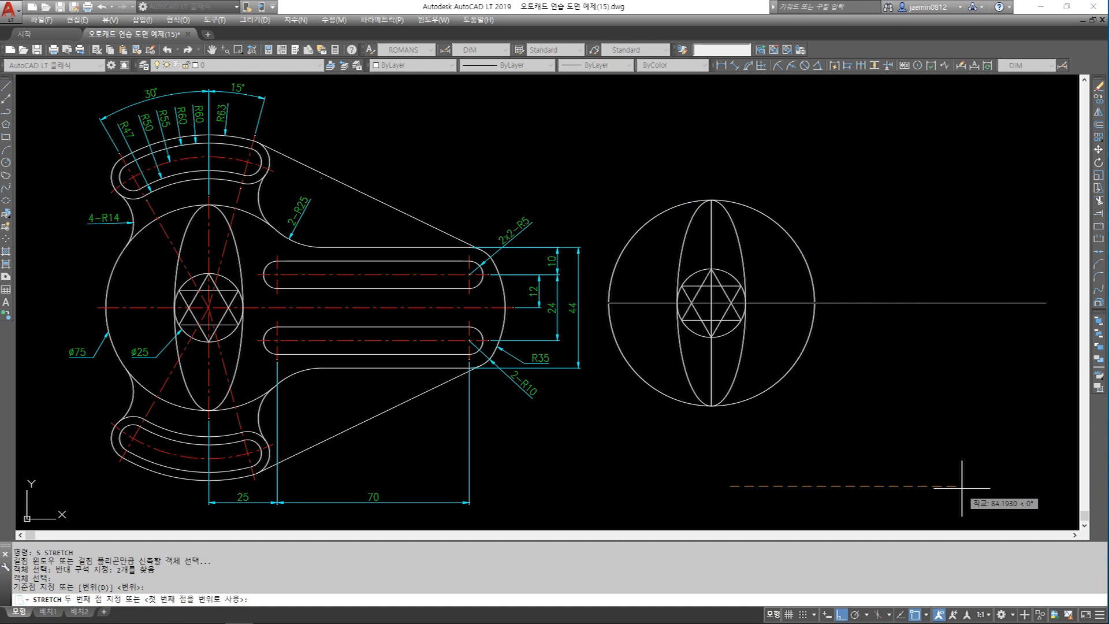
{"action": "left_click", "coordinate": [981, 485]}
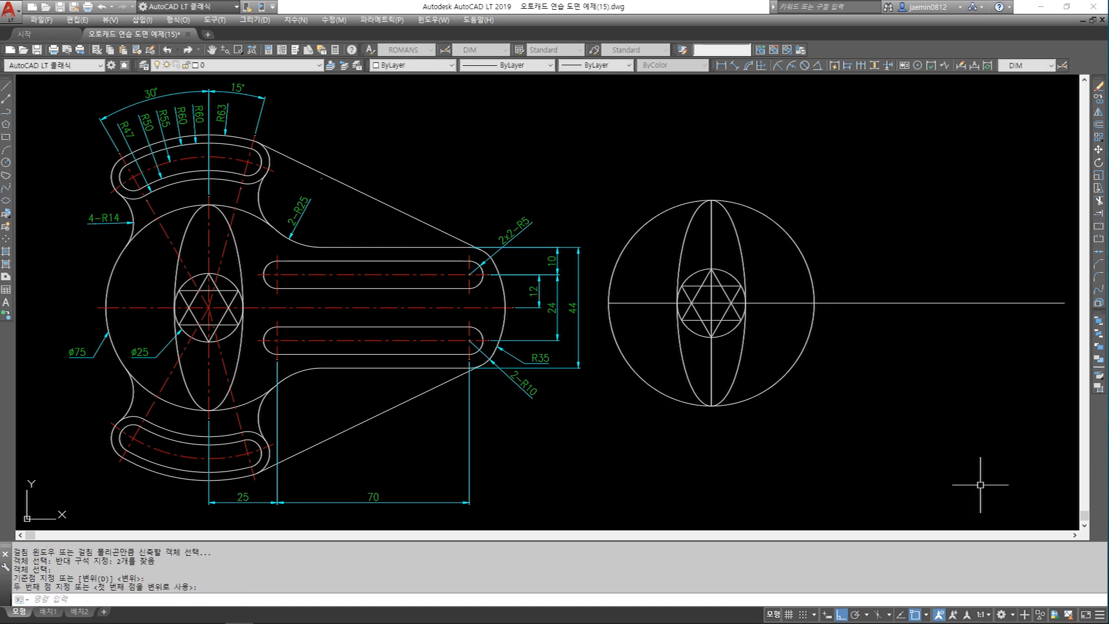
{"action": "type", "text": "u"}
{"action": "key", "text": "space"}
Step: Extend the horizontal centre line's right endpoint straight out beyond the outer circle, far enough to cover the slot's length
{"action": "left_click", "coordinate": [785, 274]}
{"action": "left_click", "coordinate": [768, 321]}
{"action": "left_click", "coordinate": [771, 296]}
{"action": "left_click", "coordinate": [762, 317]}
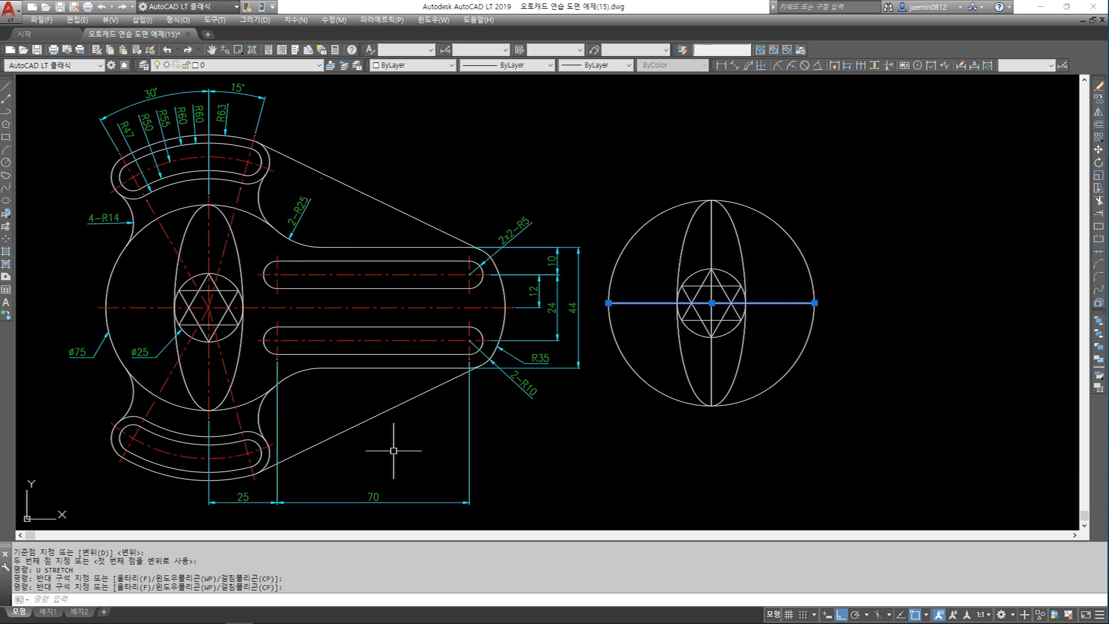
{"action": "left_click", "coordinate": [787, 267]}
{"action": "left_click", "coordinate": [769, 344]}
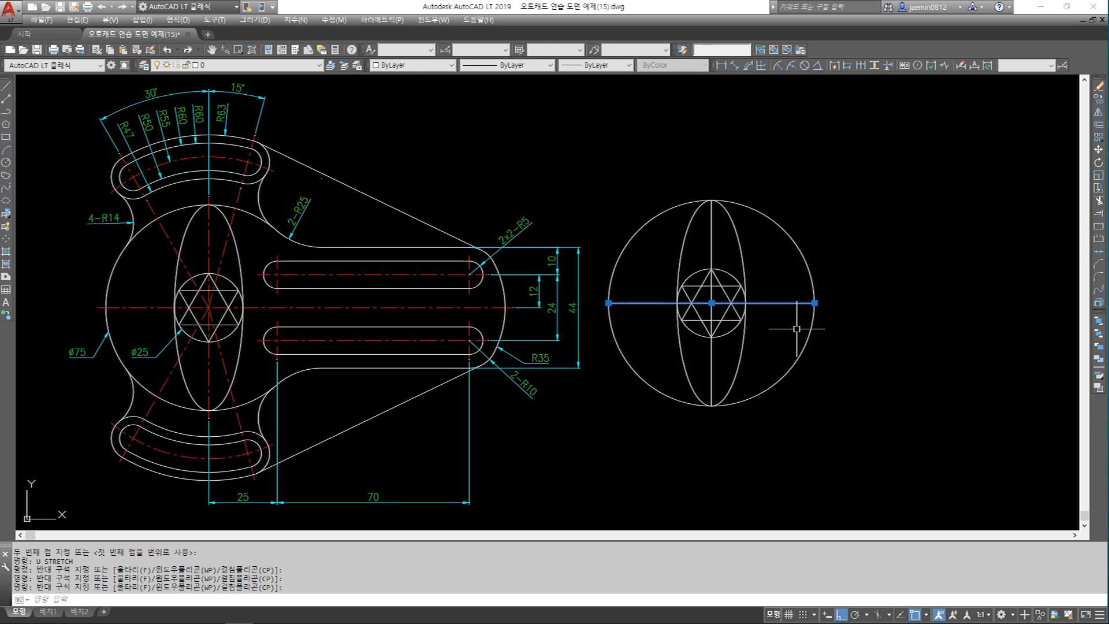
{"action": "left_click", "coordinate": [815, 302]}
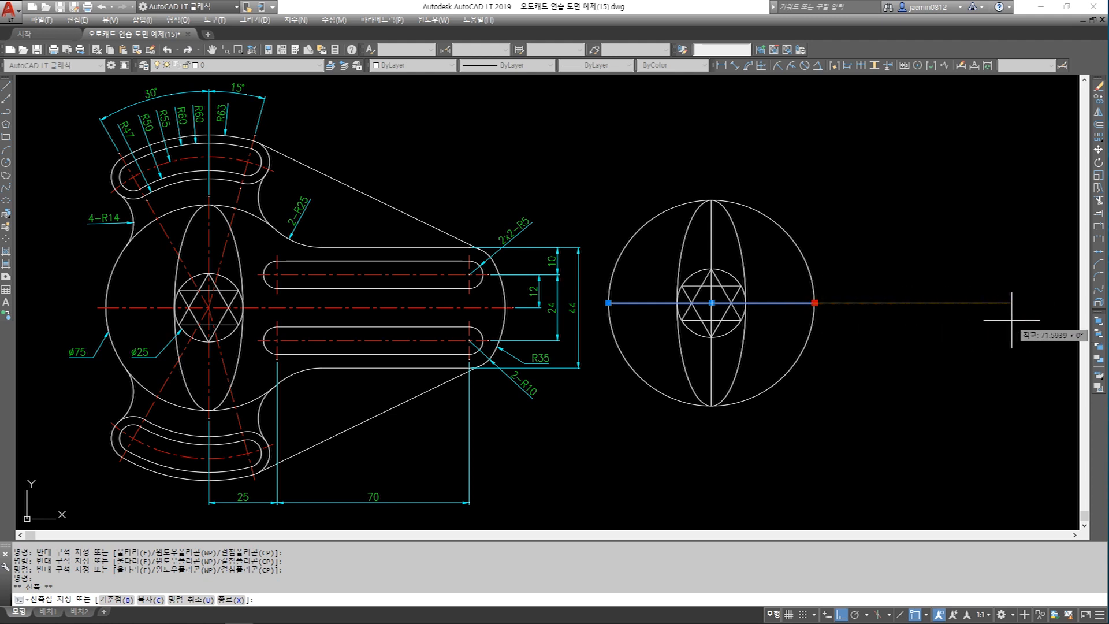
{"action": "left_click", "coordinate": [1050, 318]}
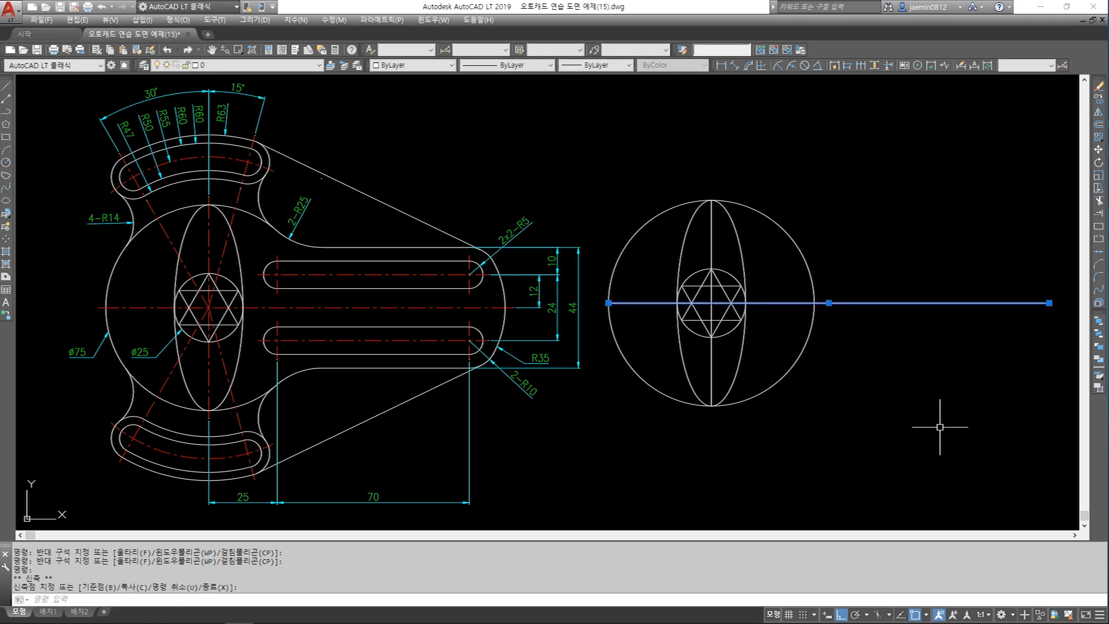
{"action": "key", "text": "Escape"}
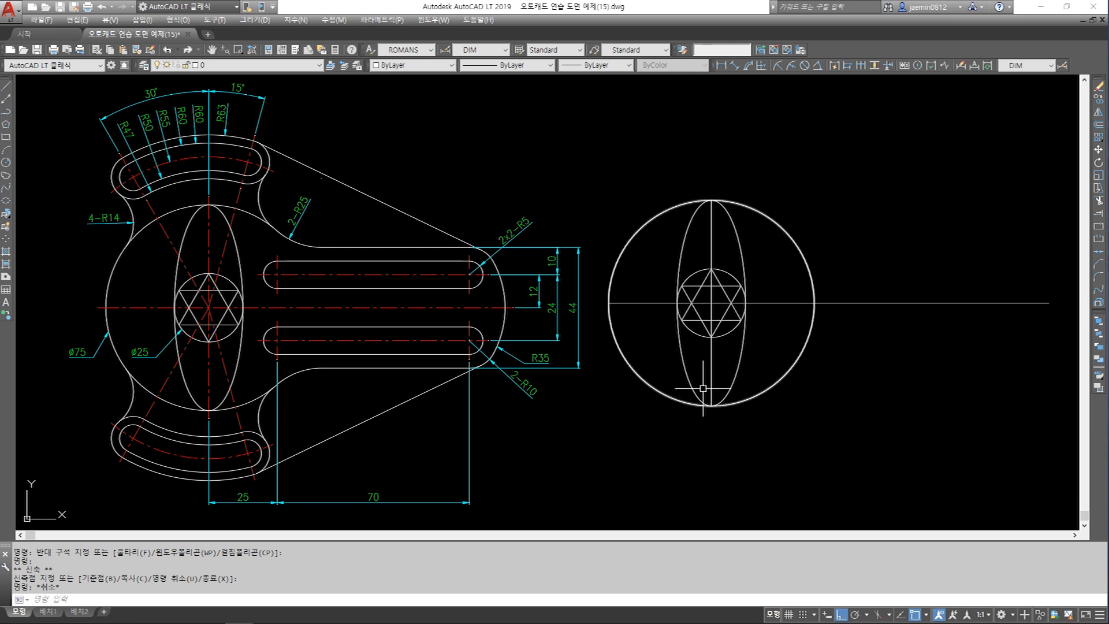
Step: Offset the extended horizontal centre line upward by 12
{"action": "type", "text": "o"}
{"action": "key", "text": "Return"}
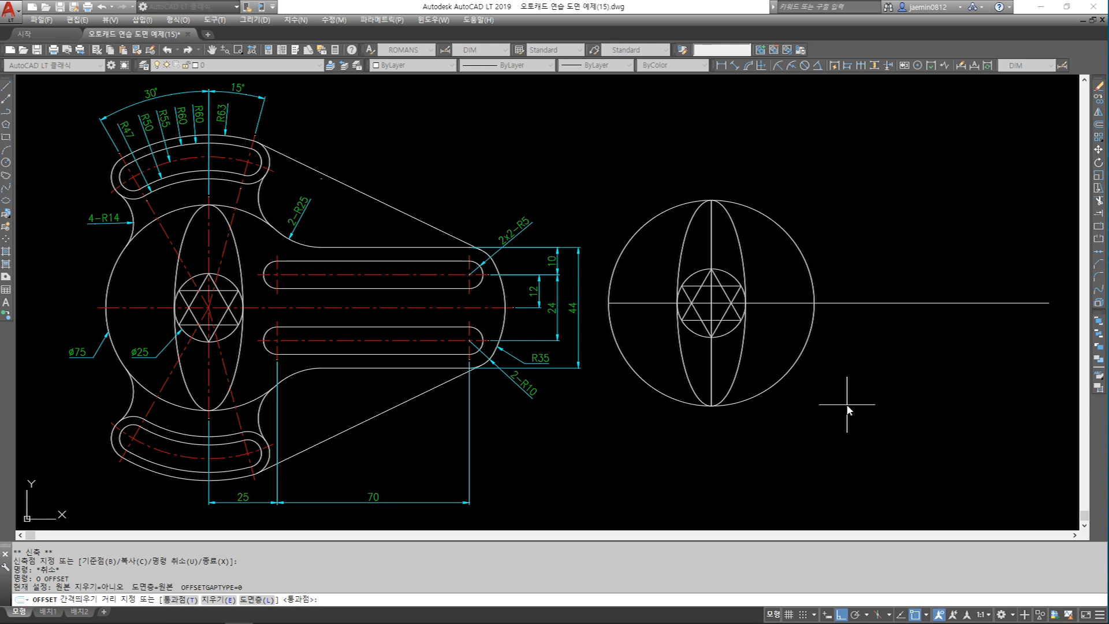
{"action": "type", "text": "12"}
{"action": "key", "text": "Return"}
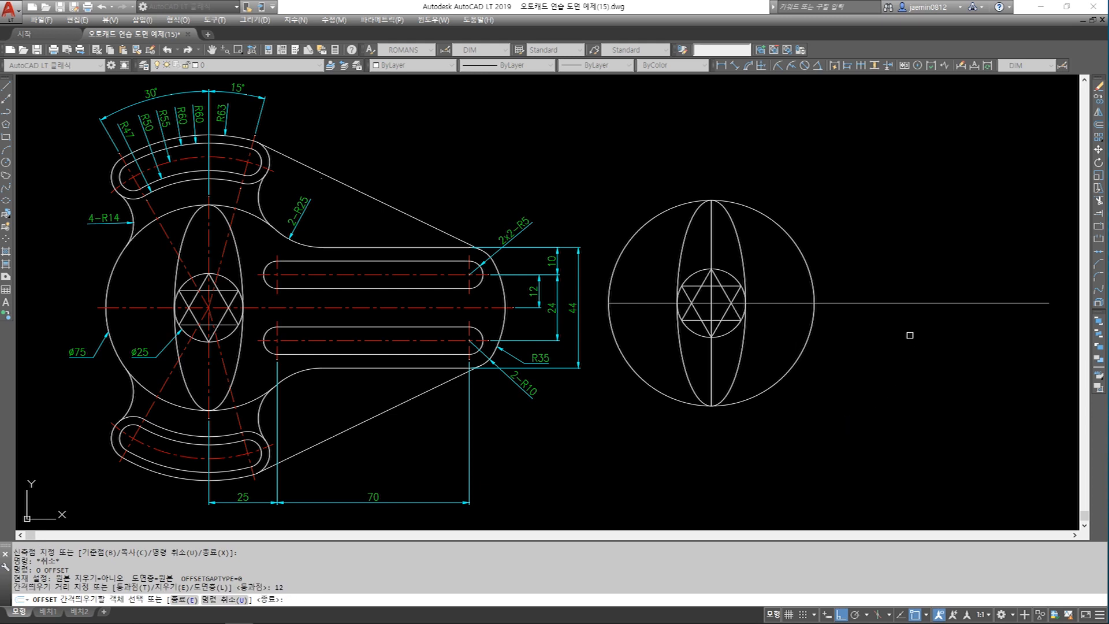
{"action": "left_click", "coordinate": [905, 303]}
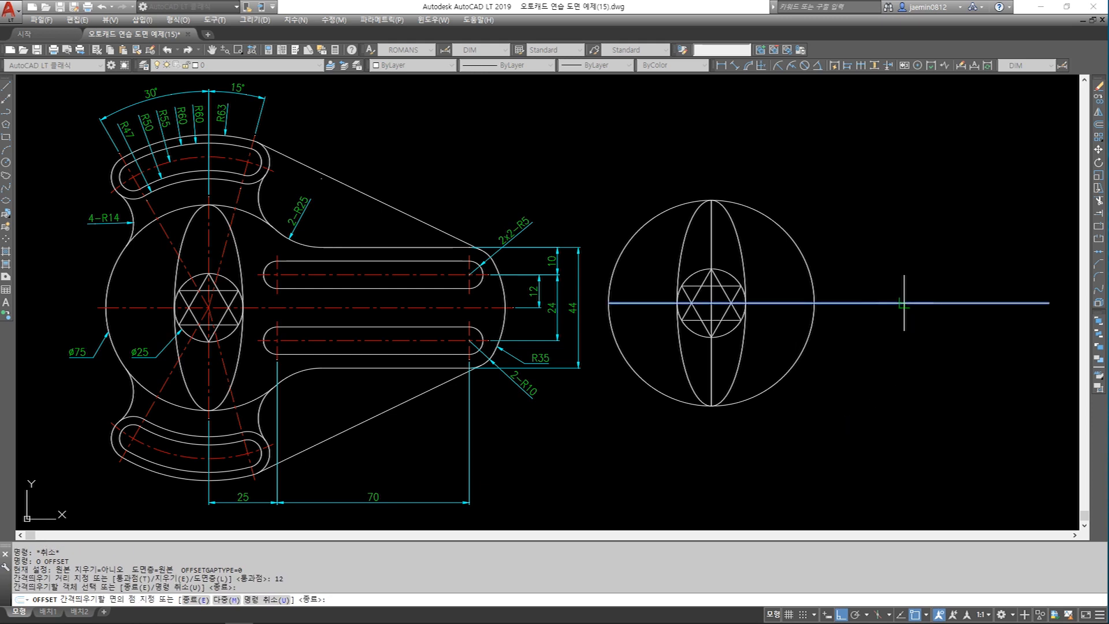
{"action": "left_click", "coordinate": [892, 229]}
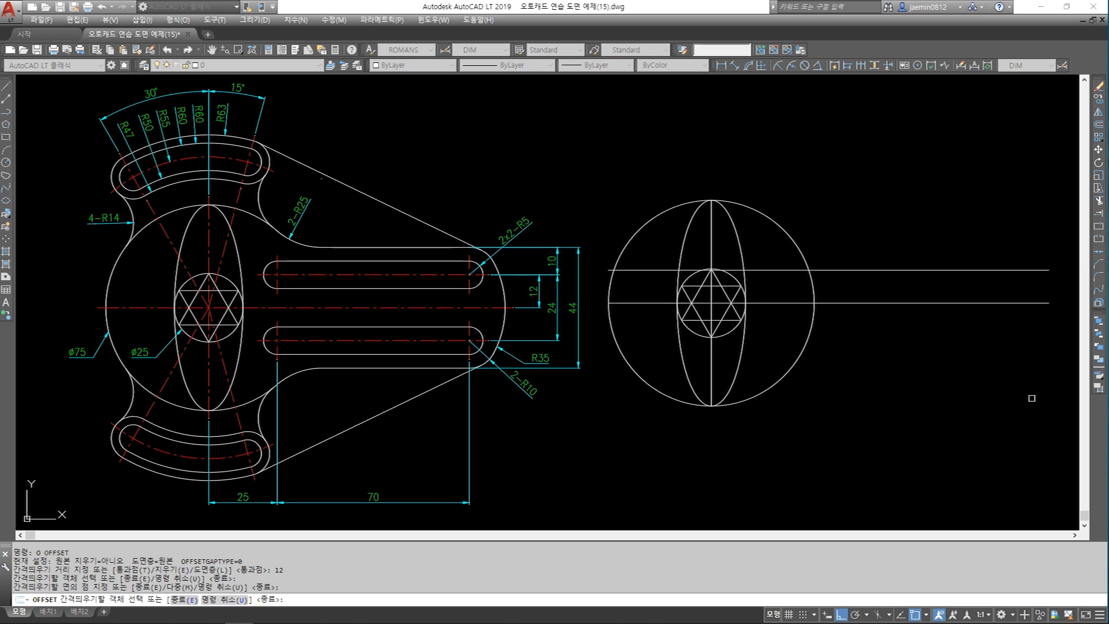
{"action": "key", "text": "Escape"}
Step: Offset the circle's vertical centre line to the right by 25
{"action": "type", "text": "o"}
{"action": "key", "text": "Return"}
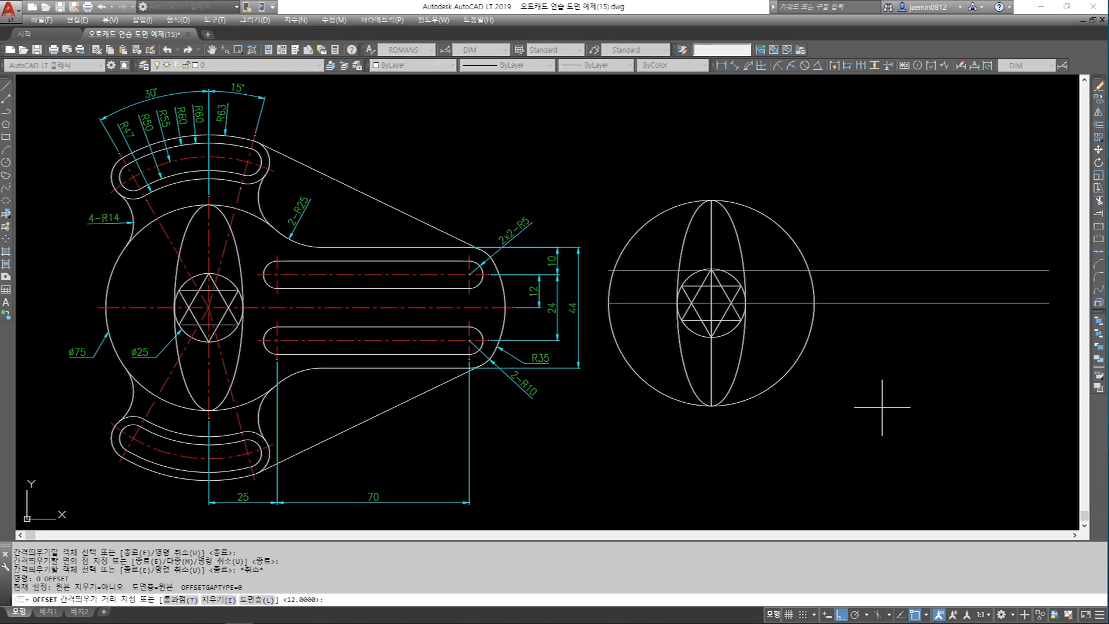
{"action": "type", "text": "25"}
{"action": "key", "text": "Return"}
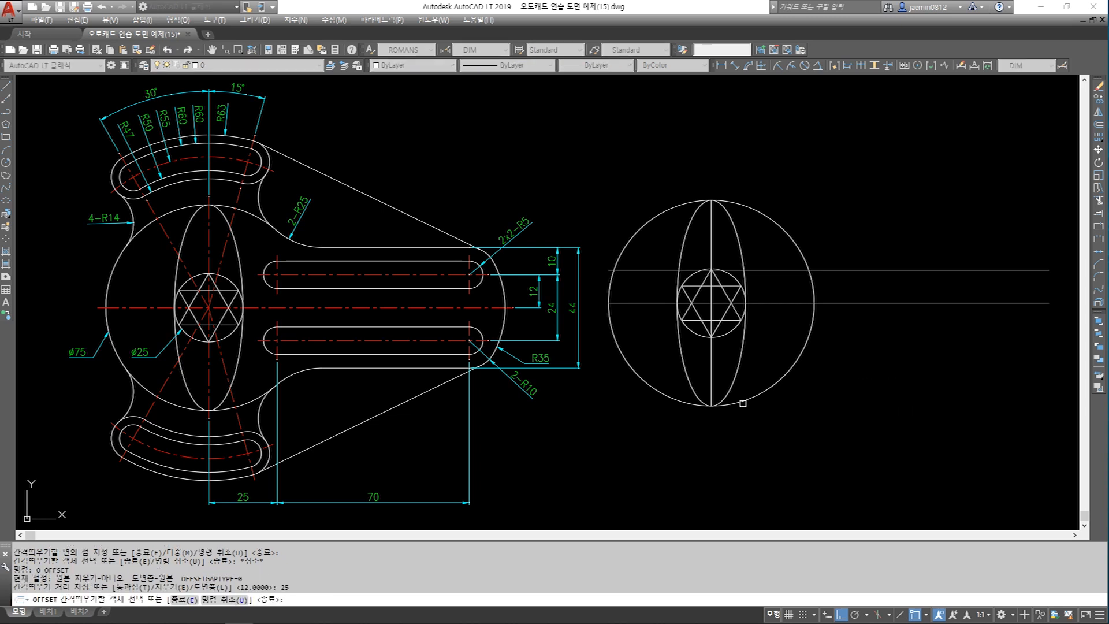
{"action": "left_click", "coordinate": [712, 352]}
{"action": "left_click", "coordinate": [873, 353]}
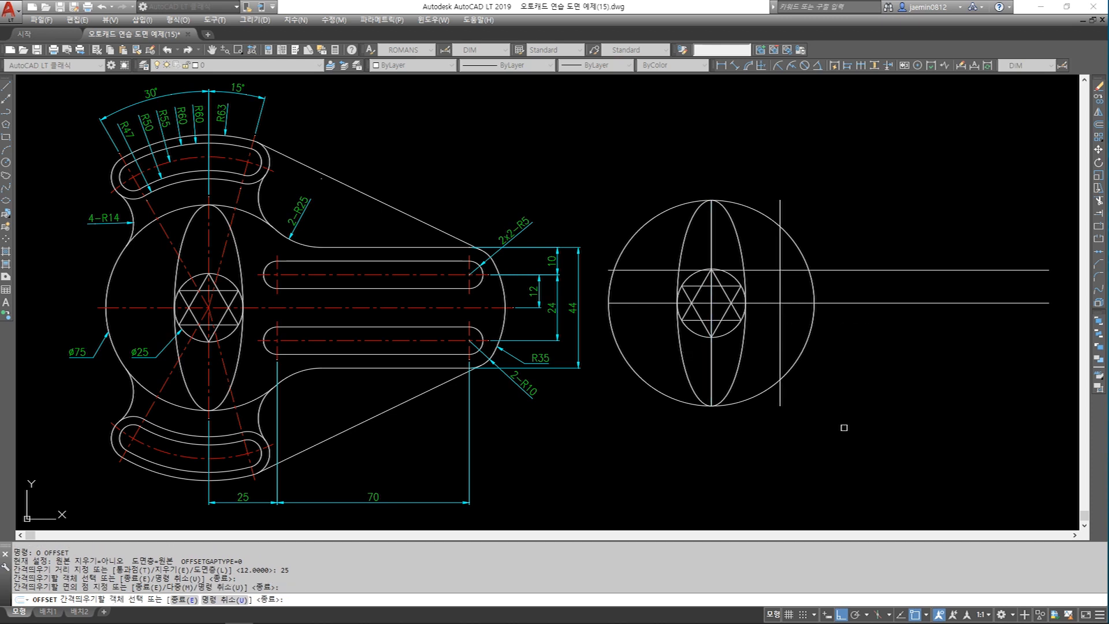
{"action": "key", "text": "Return"}
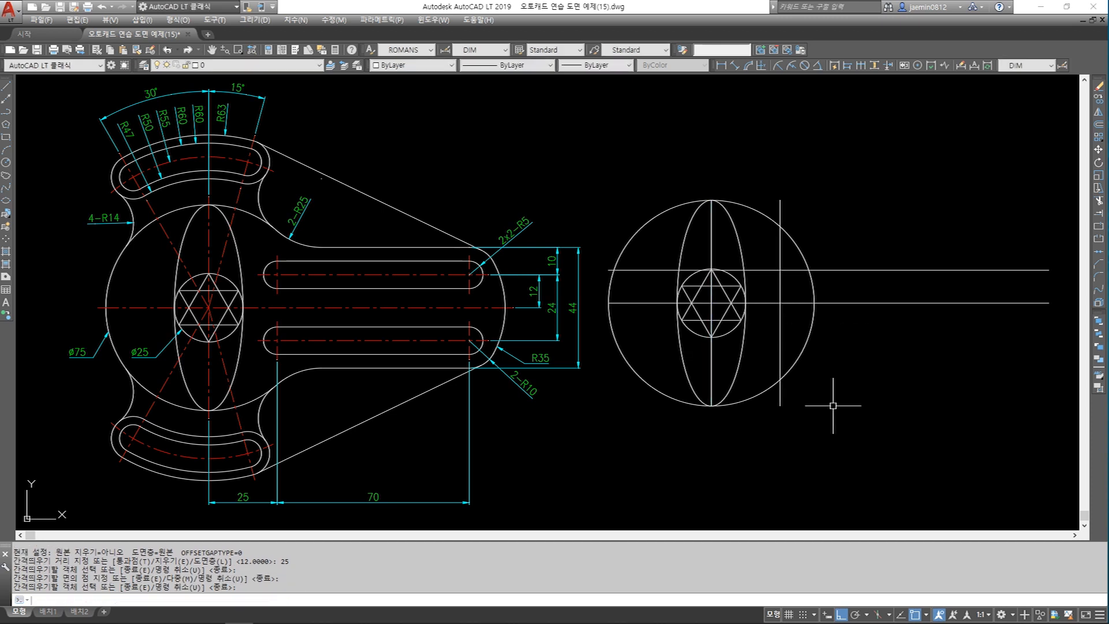
Step: Offset the new vertical line right of the centre a further 70 to the right
{"action": "key", "text": "Return"}
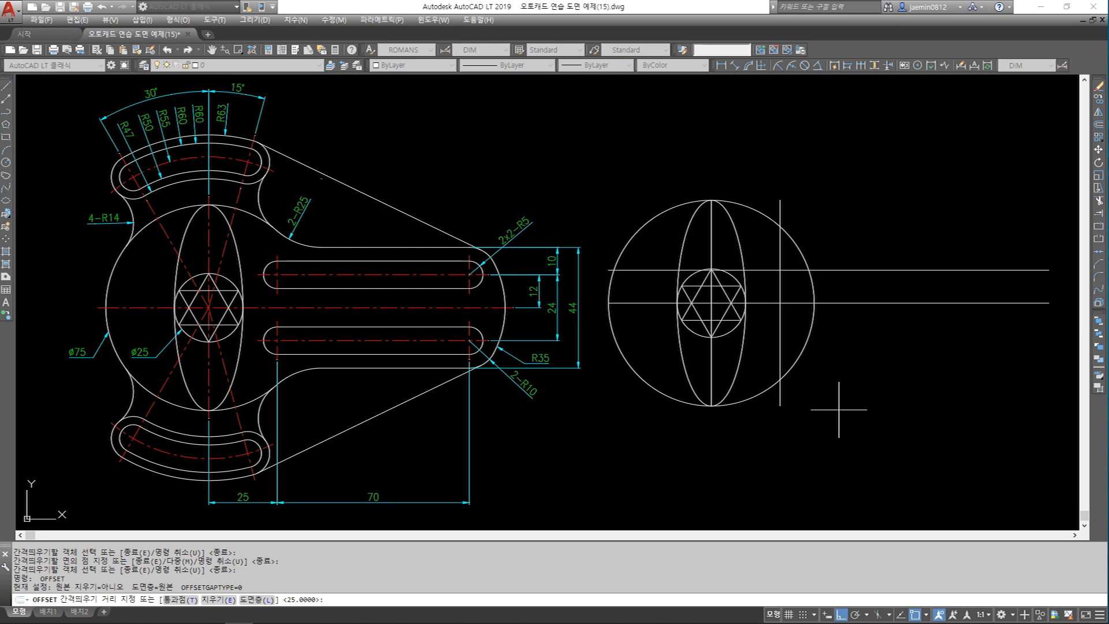
{"action": "type", "text": "70"}
{"action": "key", "text": "Return"}
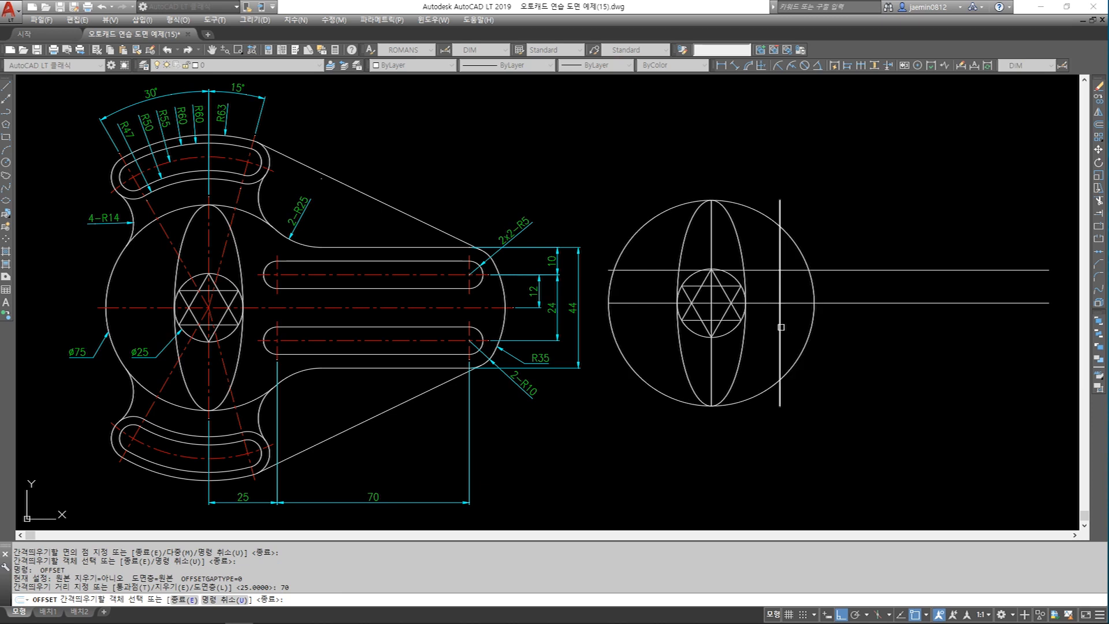
{"action": "left_click", "coordinate": [781, 327]}
{"action": "left_click", "coordinate": [925, 323]}
{"action": "key", "text": "Escape"}
Step: Add a linear dimension below the circle between the vertical centre line and the first offset line
{"action": "type", "text": "qaa"}
{"action": "key", "text": "Return"}
{"action": "key", "text": "Escape"}
{"action": "key", "text": "Escape"}
{"action": "type", "text": "aa"}
{"action": "key", "text": "Return"}
{"action": "left_click", "coordinate": [780, 405]}
{"action": "key", "text": "Escape"}
{"action": "key", "text": "space"}
{"action": "left_click", "coordinate": [780, 405]}
{"action": "left_click", "coordinate": [712, 405]}
{"action": "left_click", "coordinate": [746, 457]}
{"action": "key", "text": "Escape"}
Step: Dimension the distance between the two offset vertical lines, in line with the neighbouring dimension
{"action": "key", "text": "space"}
{"action": "left_click", "coordinate": [780, 405]}
{"action": "left_click", "coordinate": [972, 405]}
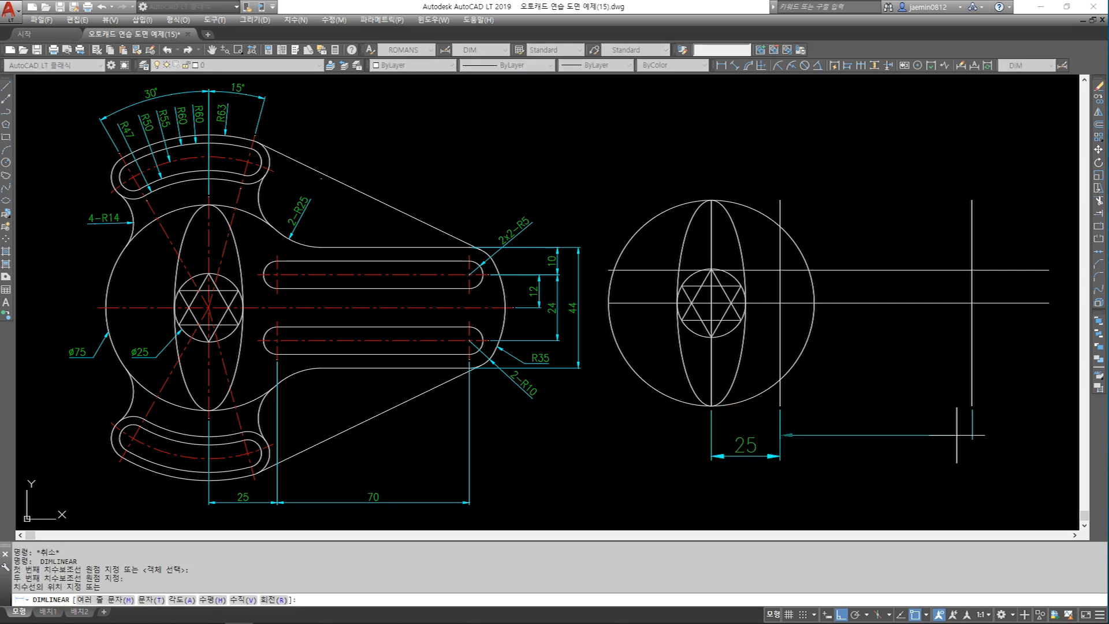
{"action": "left_click", "coordinate": [844, 456]}
{"action": "key", "text": "Escape"}
Step: Dimension the vertical gap between the horizontal centre line and its offset copy, near their right end
{"action": "key", "text": "space"}
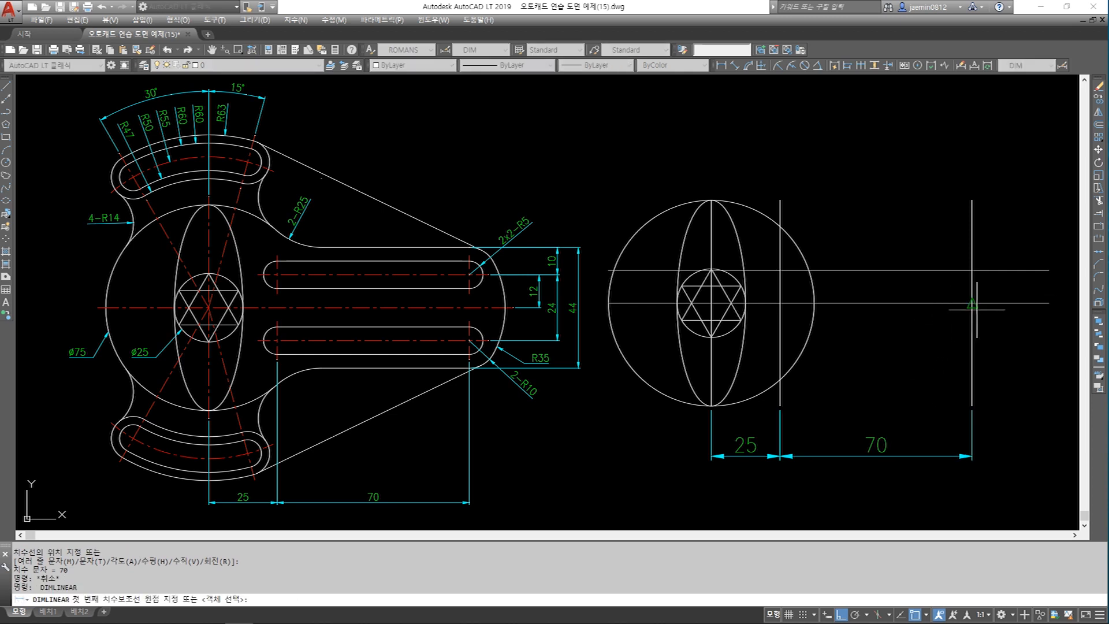
{"action": "left_click", "coordinate": [973, 303]}
{"action": "left_click", "coordinate": [973, 270]}
{"action": "left_click", "coordinate": [1014, 322]}
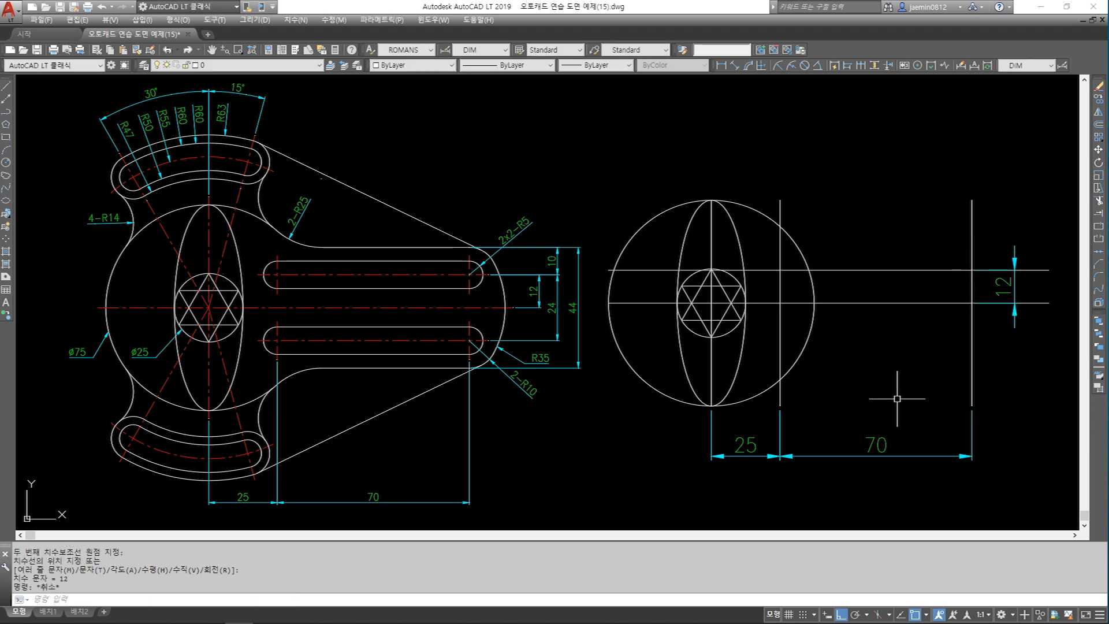
{"action": "key", "text": "Escape"}
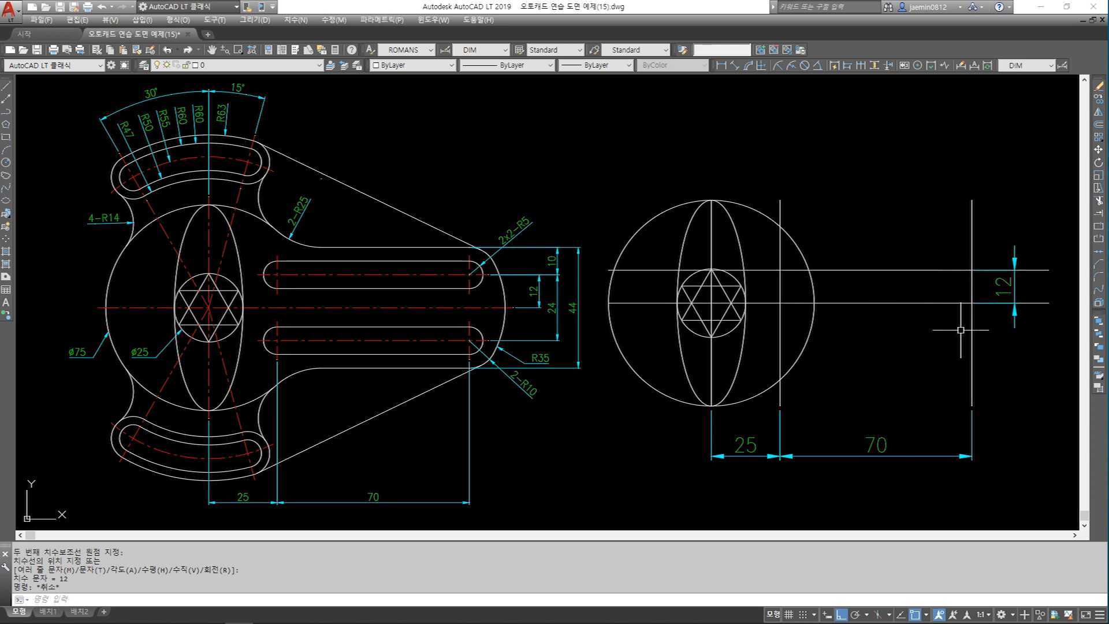
Step: Erase the three linear dimensions added to check the offset lines
{"action": "key", "text": "Escape"}
{"action": "type", "text": "e"}
{"action": "key", "text": "Return"}
{"action": "left_click", "coordinate": [1009, 290]}
{"action": "key", "text": "space"}
{"action": "key", "text": "Escape"}
{"action": "type", "text": "e"}
{"action": "left_click_drag", "start_coordinate": [925, 429], "coordinate": [879, 470]}
{"action": "key", "text": "space"}
{"action": "left_click_drag", "start_coordinate": [765, 432], "coordinate": [731, 474]}
{"action": "key", "text": "space"}
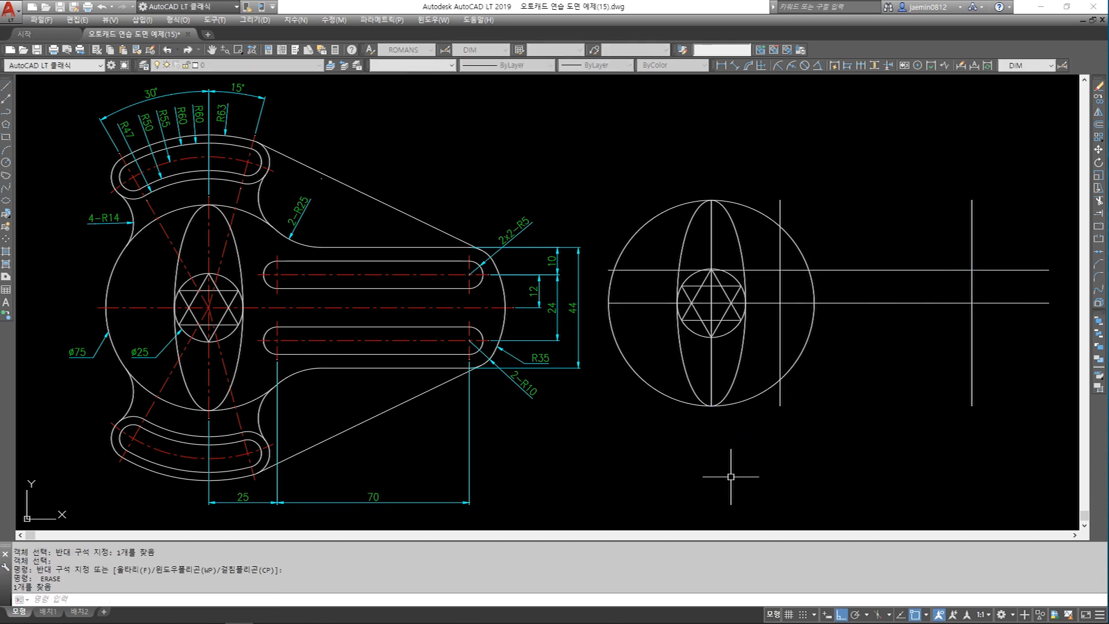
{"action": "key", "text": "Escape"}
Step: Draw a circle of radius 5 where the upper horizontal line crosses the first offset vertical line
{"action": "key", "text": "space"}
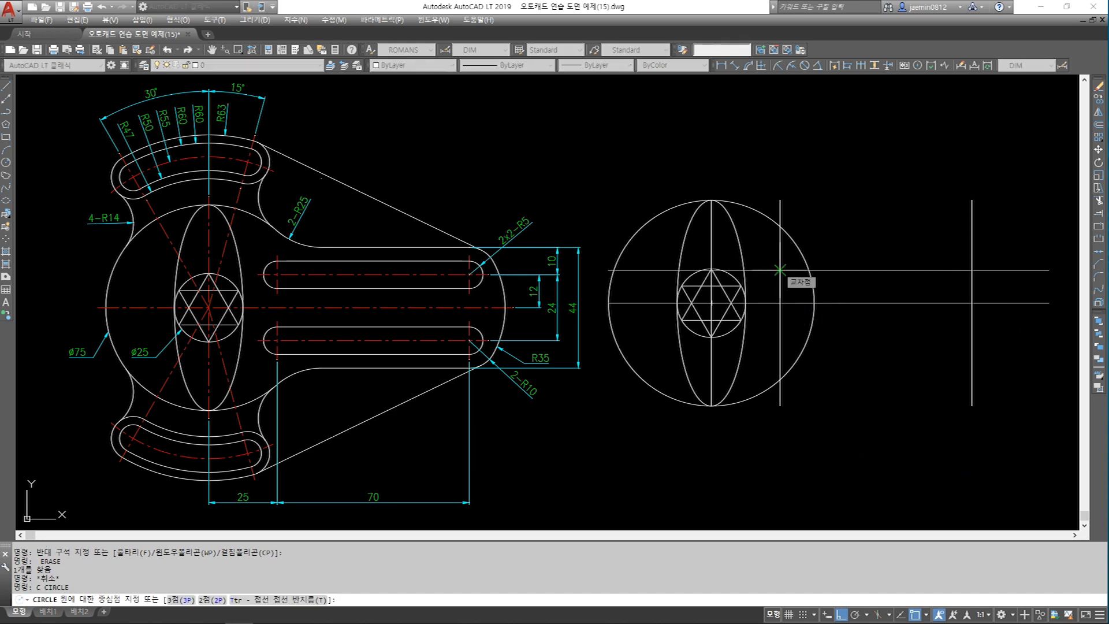
{"action": "left_click", "coordinate": [780, 269]}
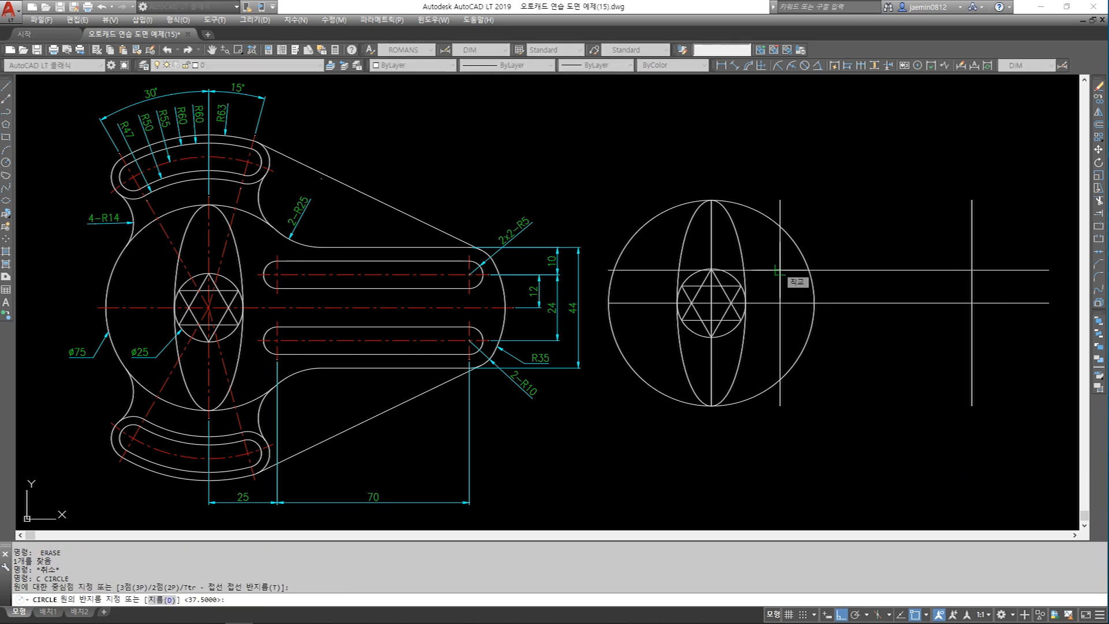
{"action": "type", "text": "5"}
{"action": "key", "text": "Return"}
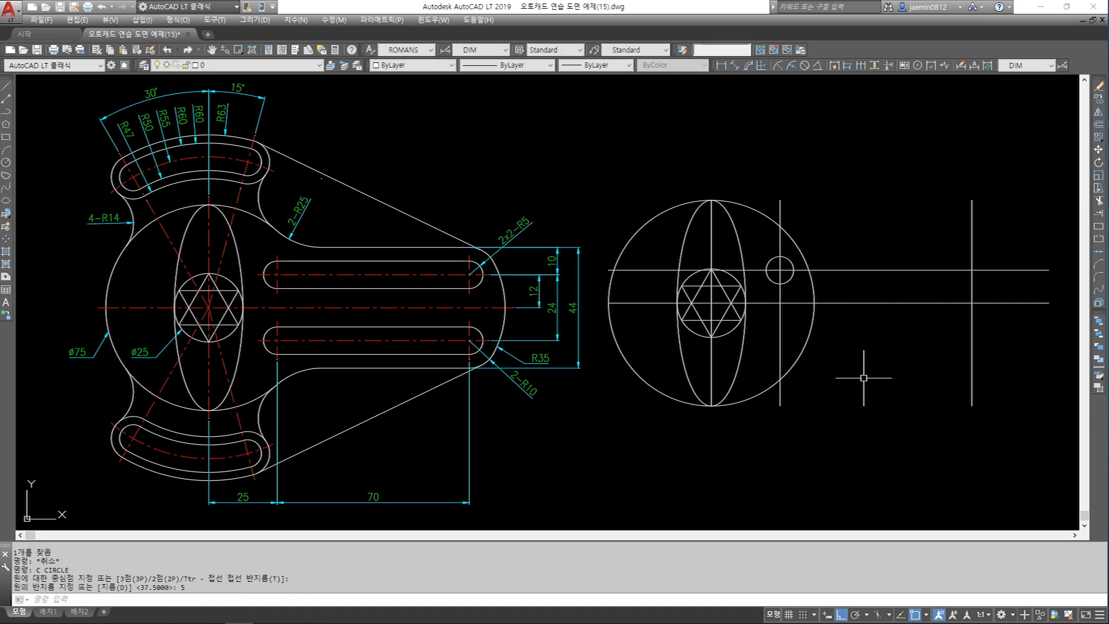
Step: Draw a second radius 5 circle at the intersection of the upper horizontal line and the far vertical line
{"action": "key", "text": "Return"}
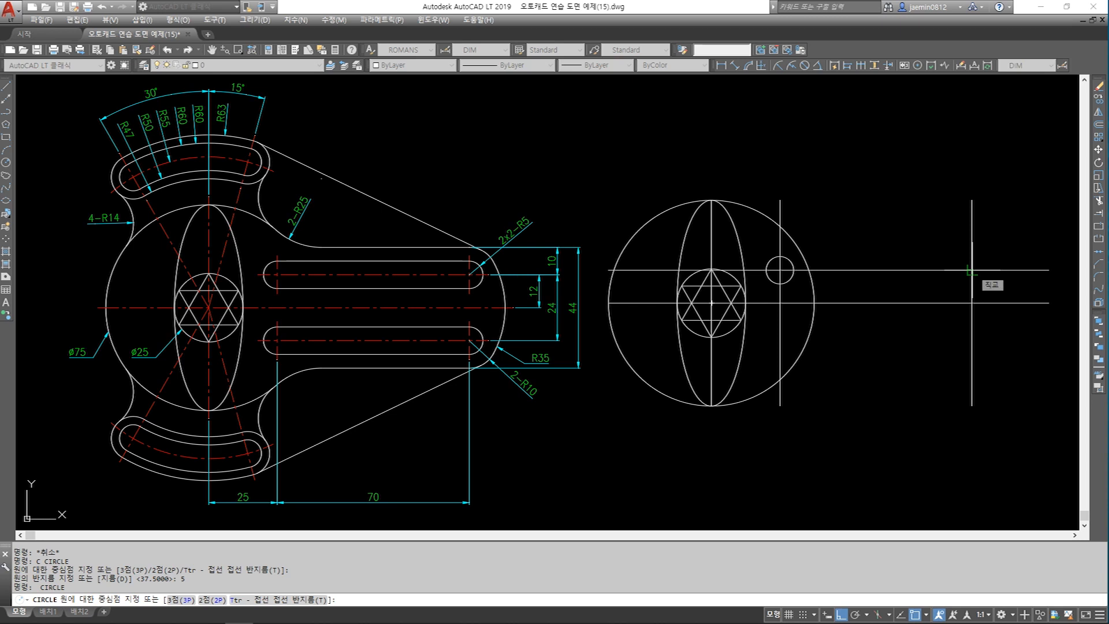
{"action": "right_click", "coordinate": [972, 270], "text": "shift"}
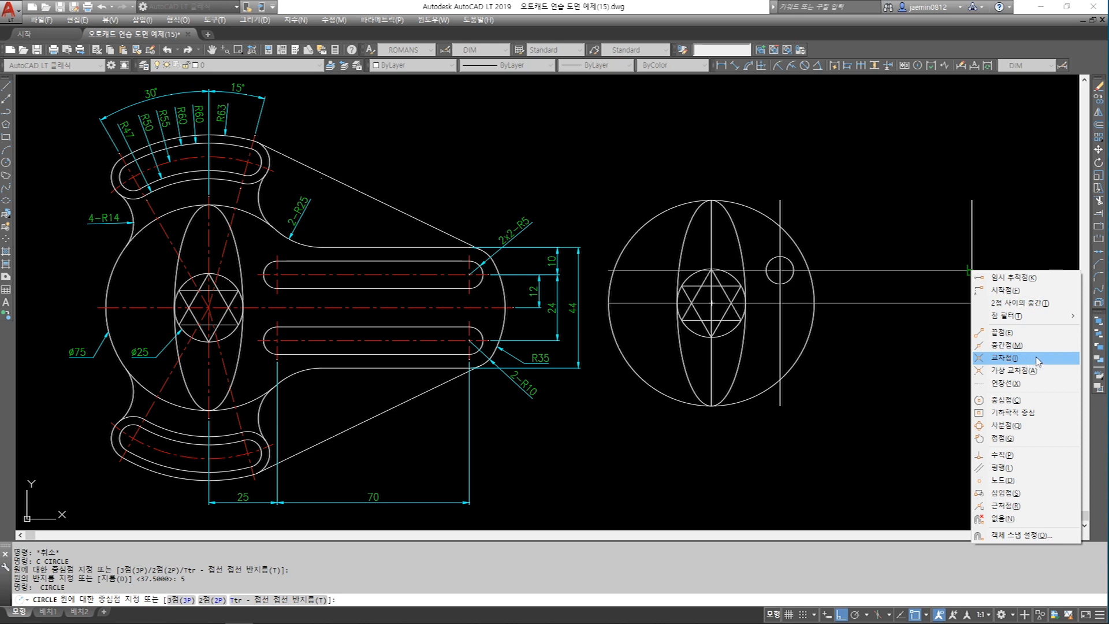
{"action": "left_click", "coordinate": [1017, 357]}
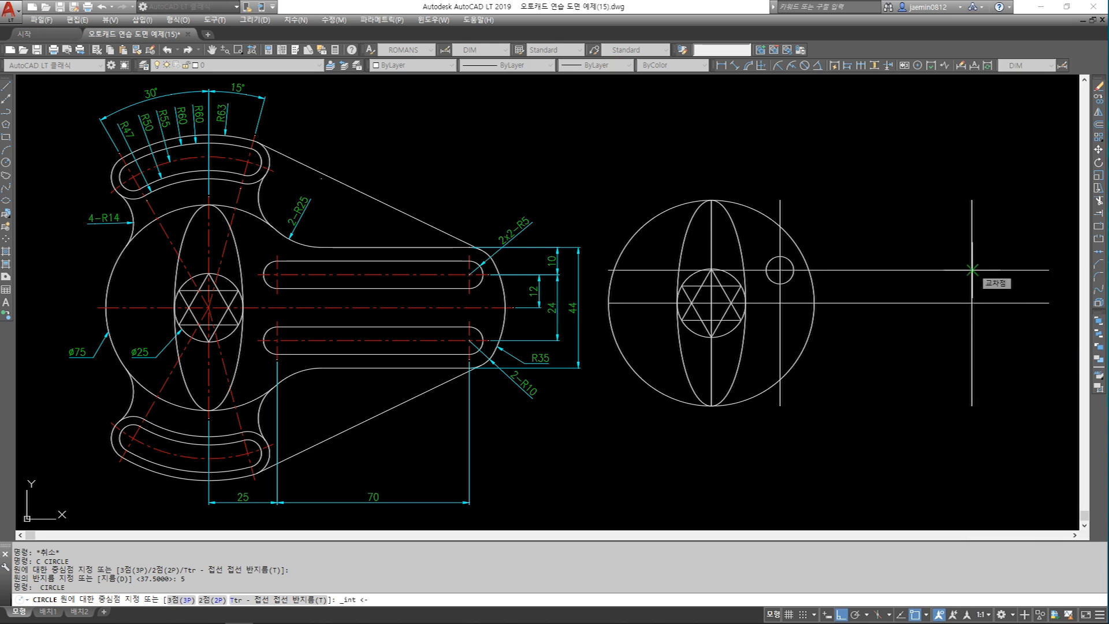
{"action": "left_click", "coordinate": [973, 269]}
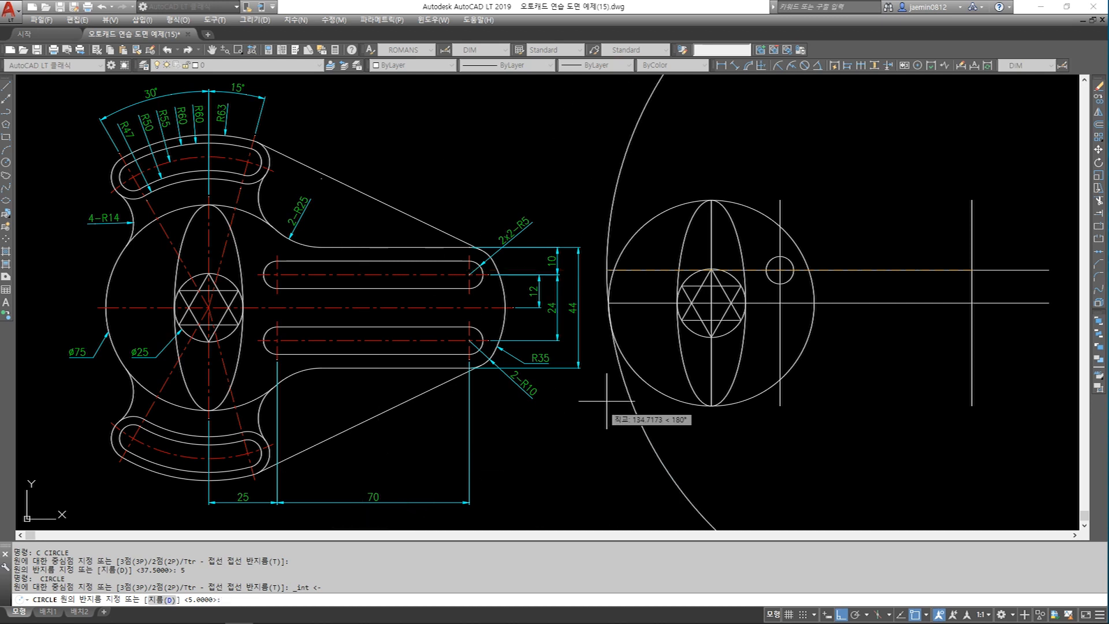
{"action": "key", "text": "Return"}
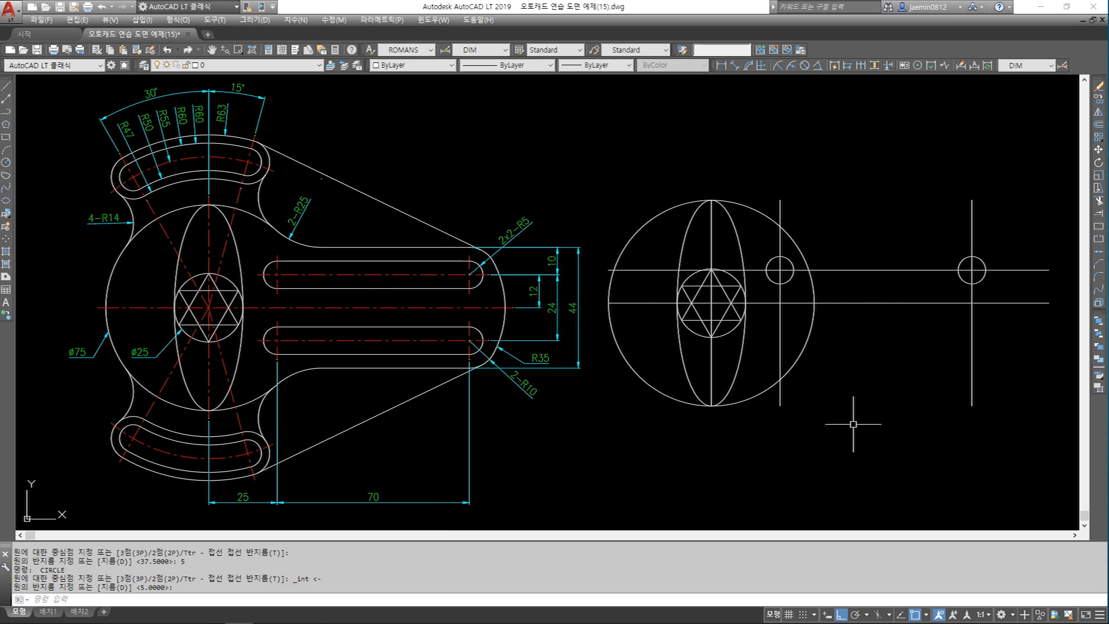
Step: Draw two horizontal lines joining the tops and the bottoms of the two radius 5 circles
{"action": "key", "text": "Escape"}
{"action": "type", "text": "l"}
{"action": "key", "text": "Return"}
{"action": "left_click", "coordinate": [780, 254]}
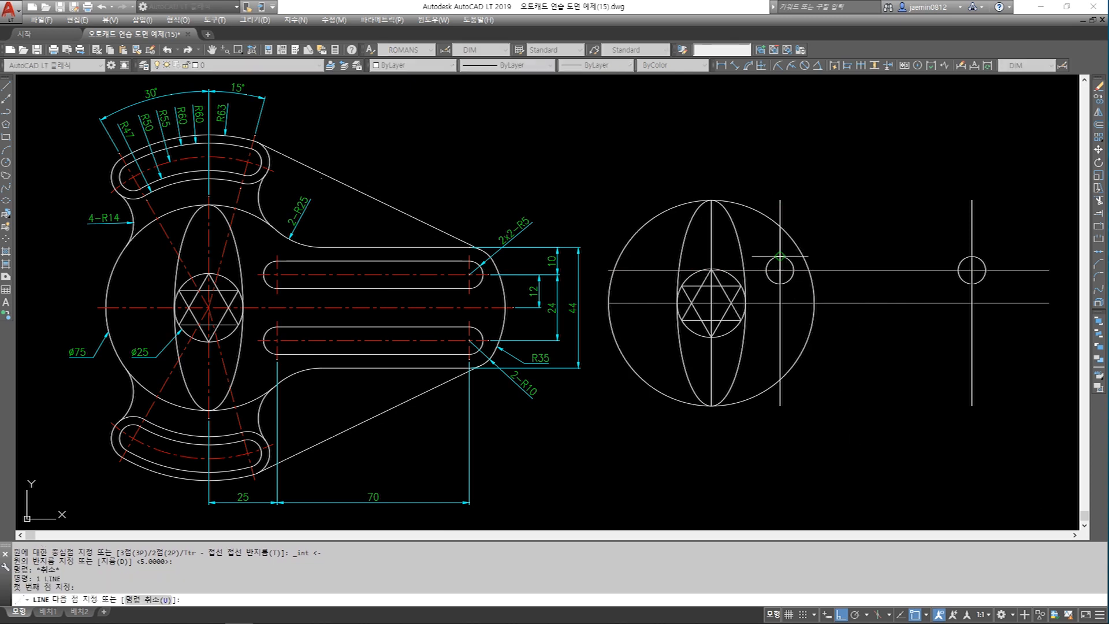
{"action": "key", "text": "Escape"}
{"action": "key", "text": "Escape"}
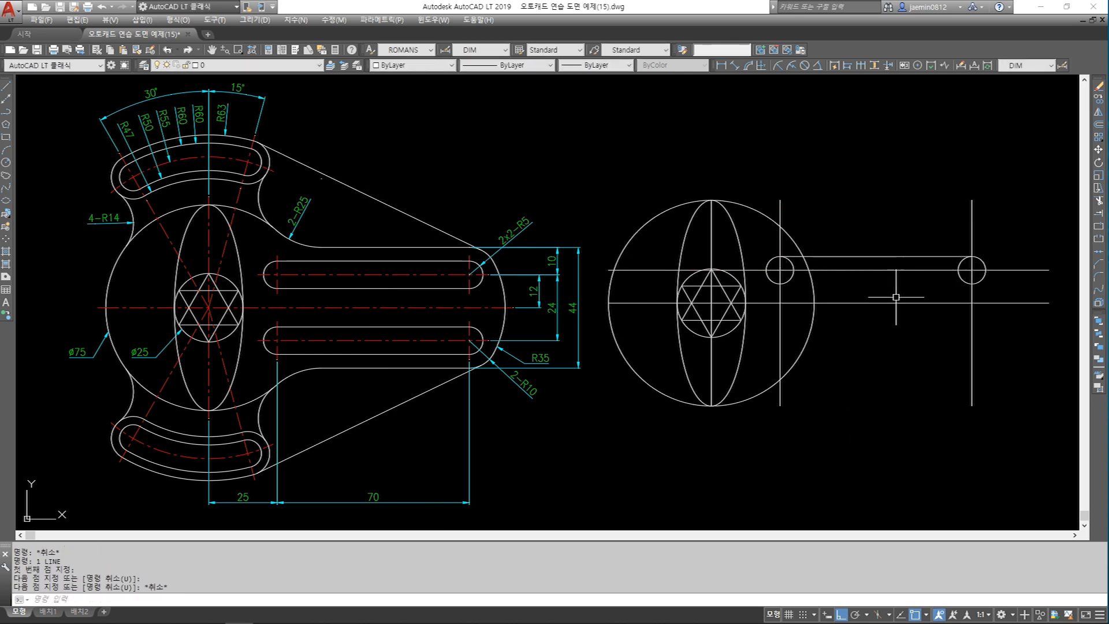
{"action": "key", "text": "Return"}
{"action": "left_click", "coordinate": [780, 282]}
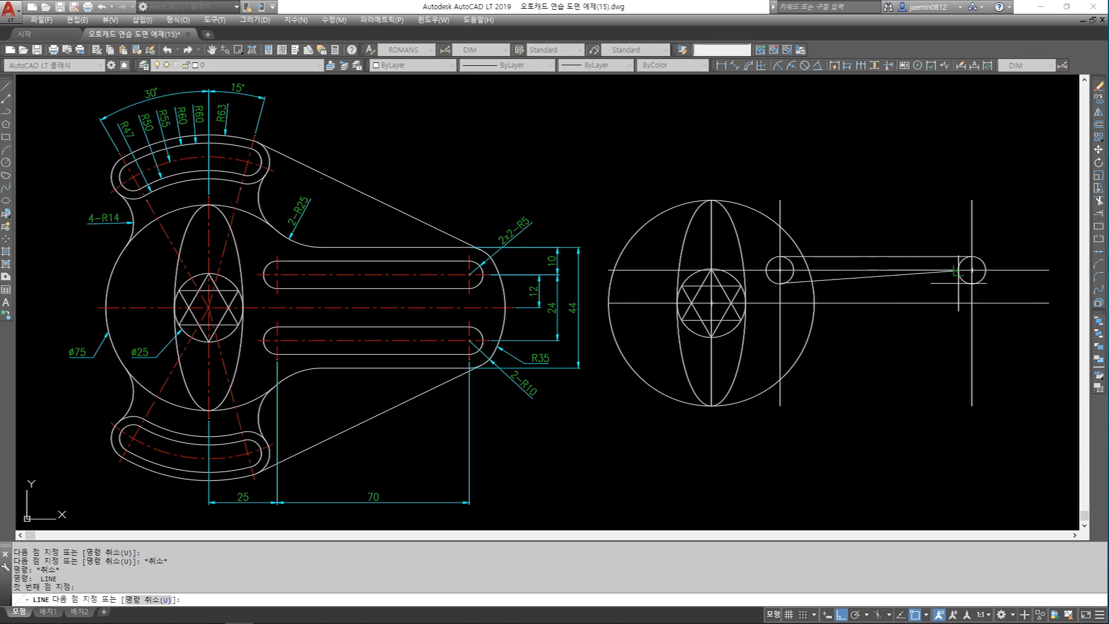
{"action": "key", "text": "Escape"}
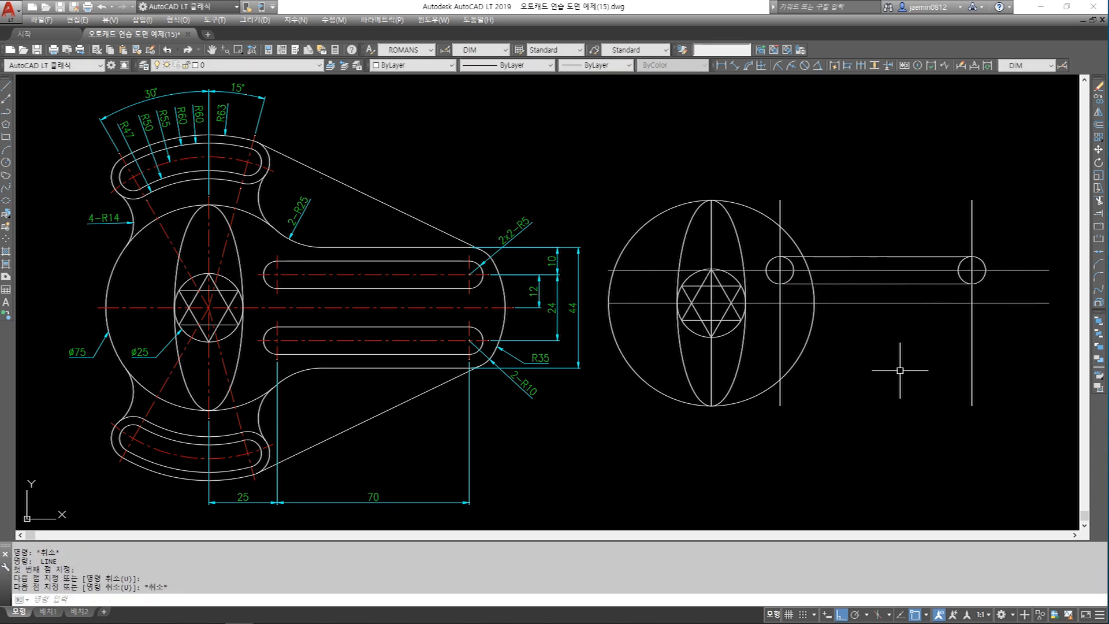
Step: Erase both offset vertical lines and the upper offset horizontal line running through the slot's end circles
{"action": "key", "text": "Escape"}
{"action": "type", "text": "e"}
{"action": "key", "text": "space"}
{"action": "left_click", "coordinate": [993, 350]}
{"action": "left_click", "coordinate": [918, 366]}
{"action": "key", "text": "space"}
{"action": "left_click", "coordinate": [780, 333]}
{"action": "key", "text": "space"}
{"action": "key", "text": "space"}
{"action": "left_click", "coordinate": [1022, 258]}
{"action": "left_click", "coordinate": [1006, 282]}
{"action": "key", "text": "space"}
{"action": "key", "text": "Escape"}
{"action": "key", "text": "Escape"}
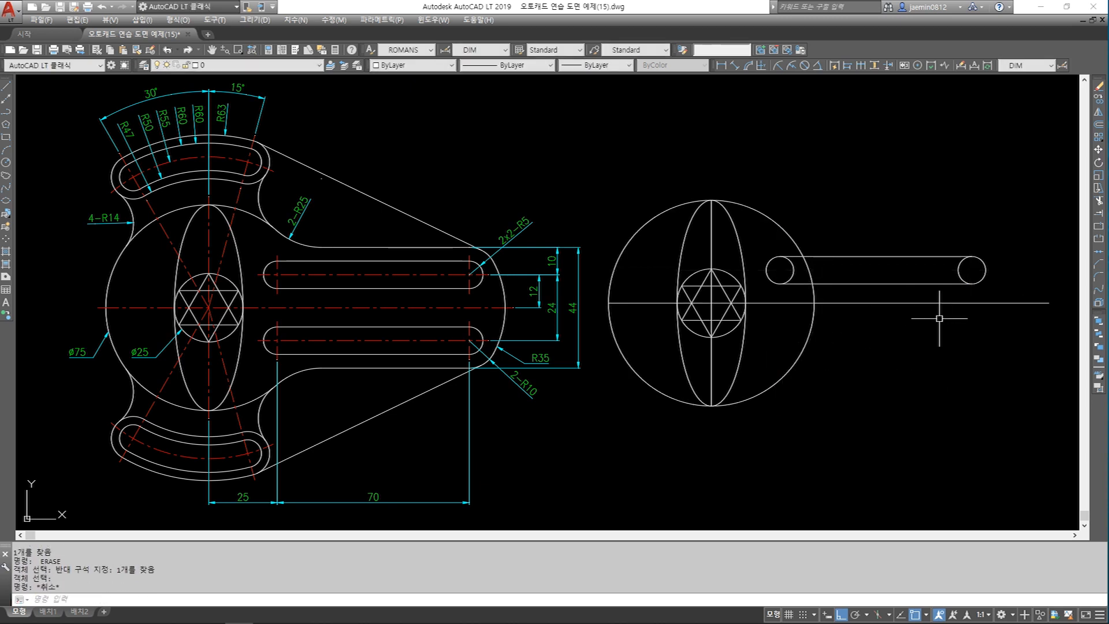
Step: Trim the inner halves of both radius 5 circles against the two joining lines to form the upper slot
{"action": "type", "text": "tr"}
{"action": "key", "text": "space"}
{"action": "left_click", "coordinate": [892, 245]}
{"action": "left_click", "coordinate": [867, 292]}
{"action": "key", "text": "space"}
{"action": "left_click", "coordinate": [792, 270]}
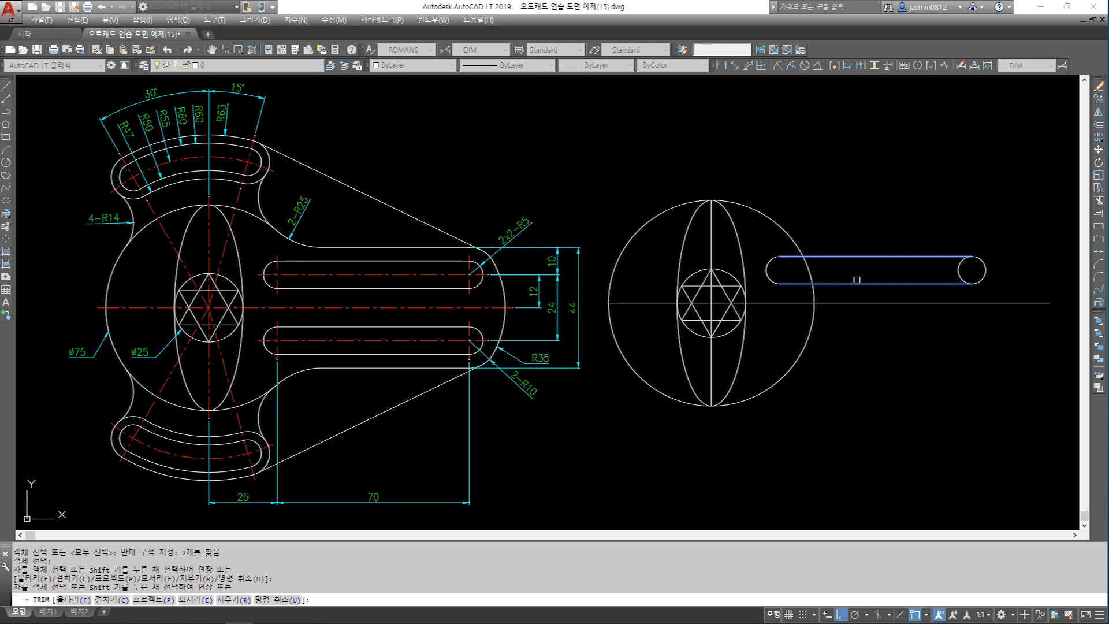
{"action": "left_click", "coordinate": [960, 269]}
{"action": "key", "text": "Escape"}
{"action": "middle_click_drag", "start_coordinate": [910, 382], "coordinate": [828, 392]}
{"action": "key", "text": "Escape"}
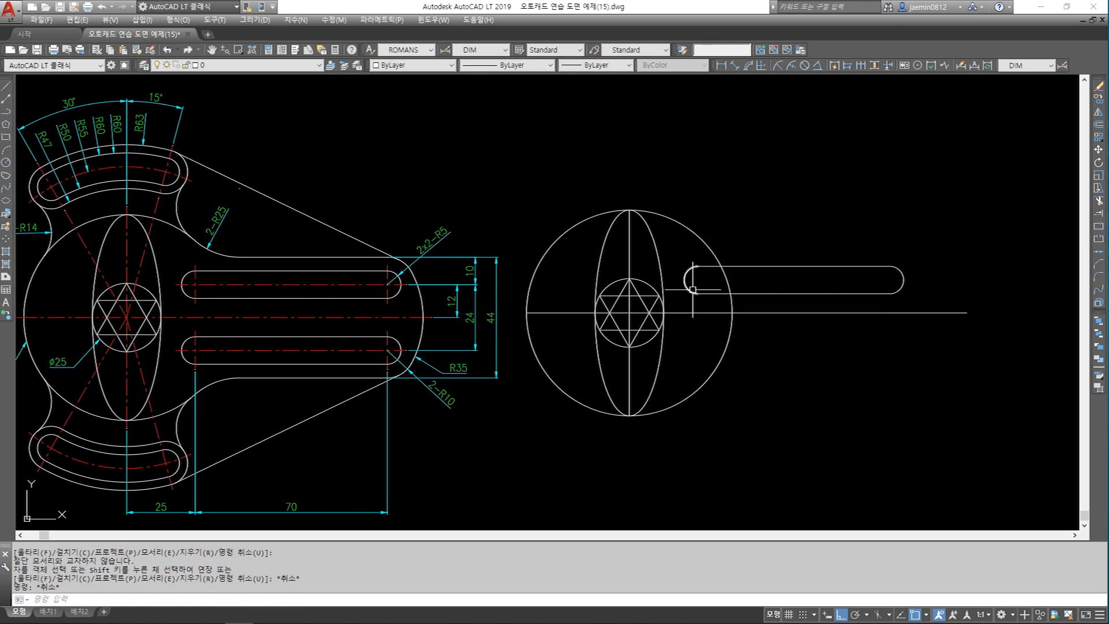
{"action": "type", "text": "3"}
{"action": "key", "text": "space"}
{"action": "key", "text": "Escape"}
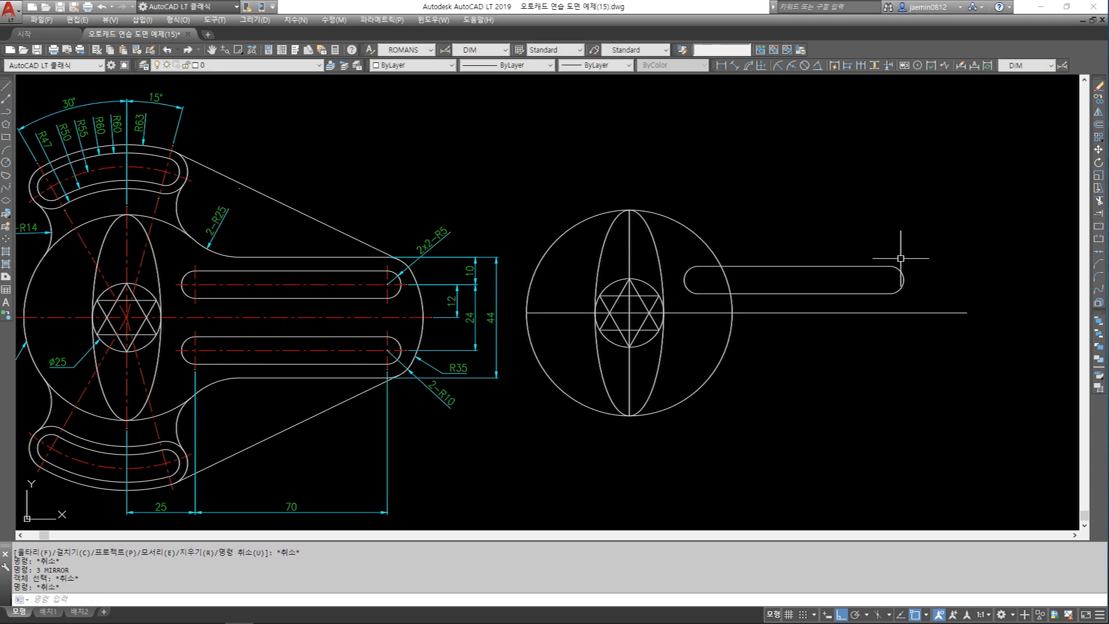
{"action": "left_click", "coordinate": [807, 374]}
{"action": "left_click", "coordinate": [798, 341]}
{"action": "key", "text": "Escape"}
{"action": "left_click", "coordinate": [790, 321]}
{"action": "left_click", "coordinate": [769, 305]}
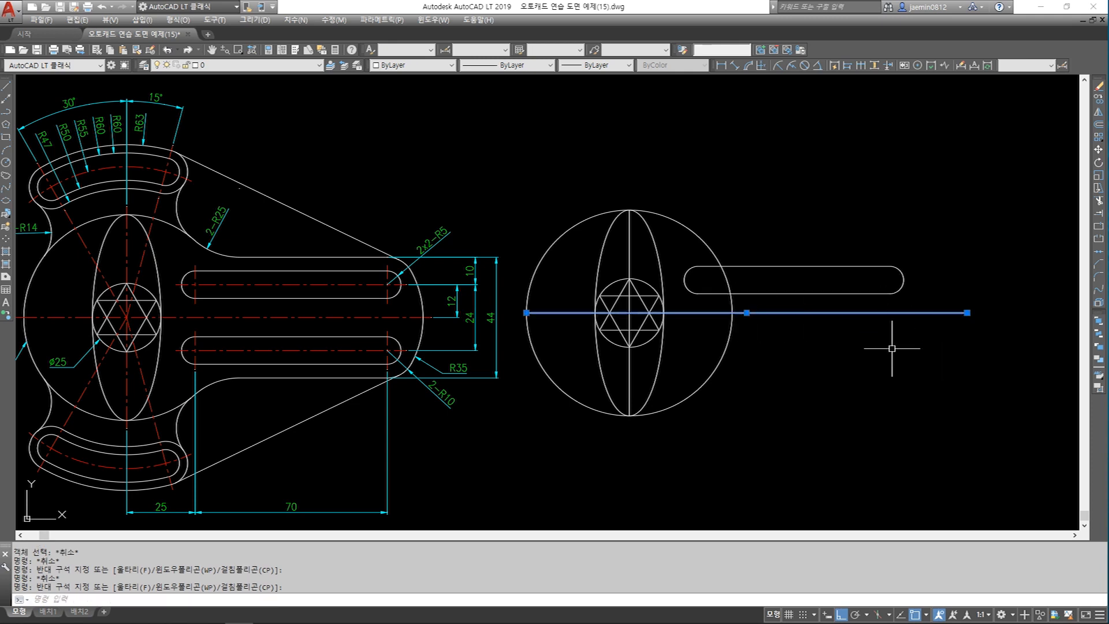
{"action": "key", "text": "Escape"}
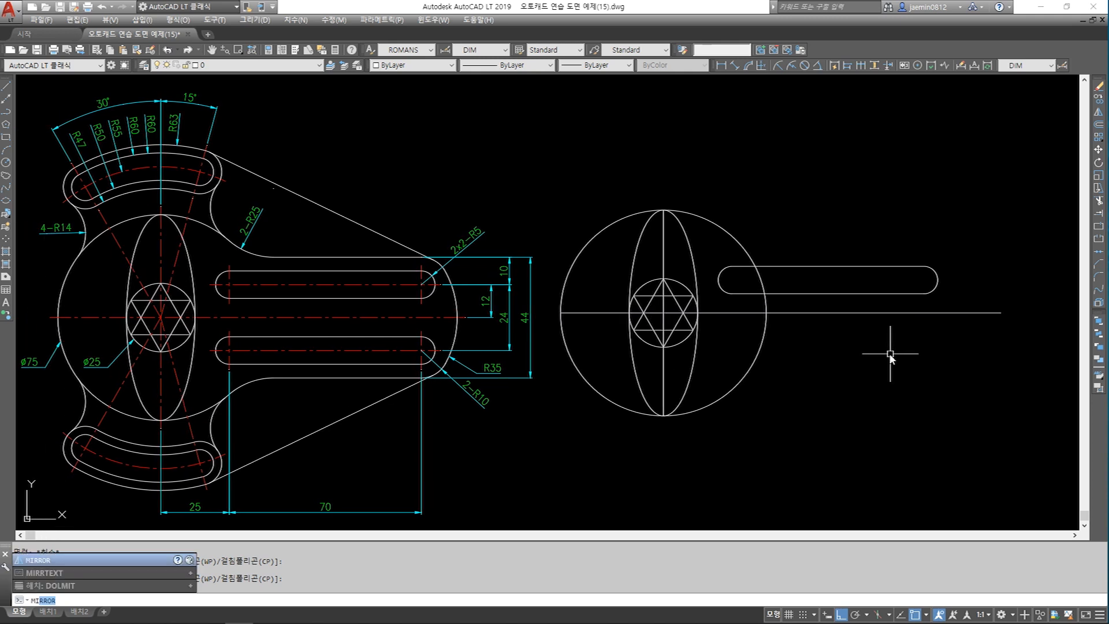
Step: Mirror the upper slot across the horizontal centre line, keeping the original
{"action": "key", "text": "Return"}
{"action": "left_click", "coordinate": [716, 256]}
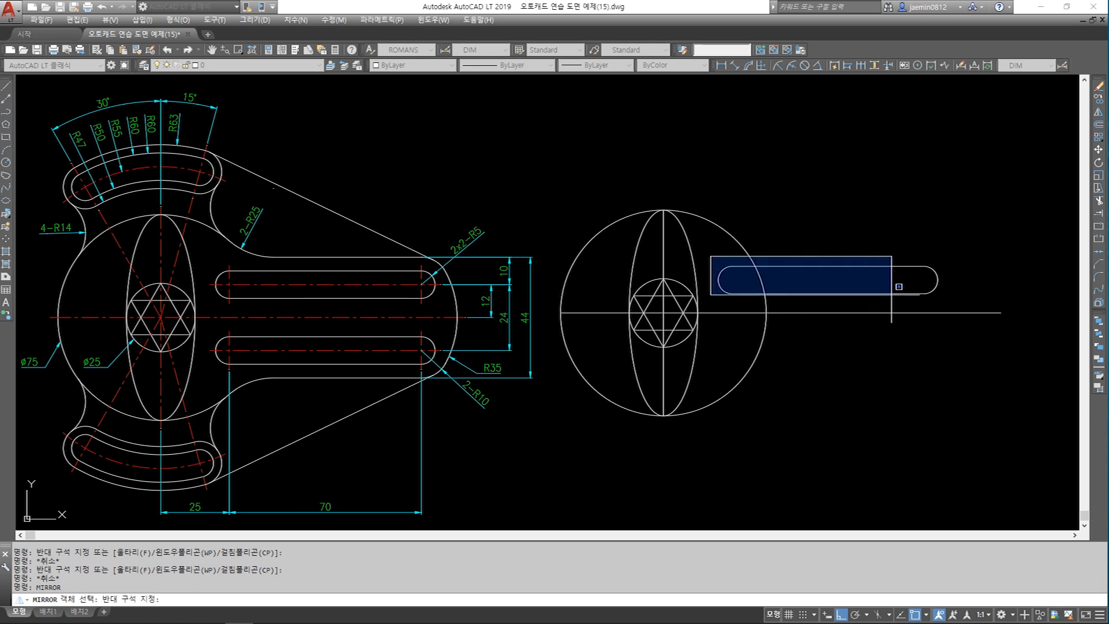
{"action": "left_click", "coordinate": [968, 331]}
{"action": "key", "text": "Return"}
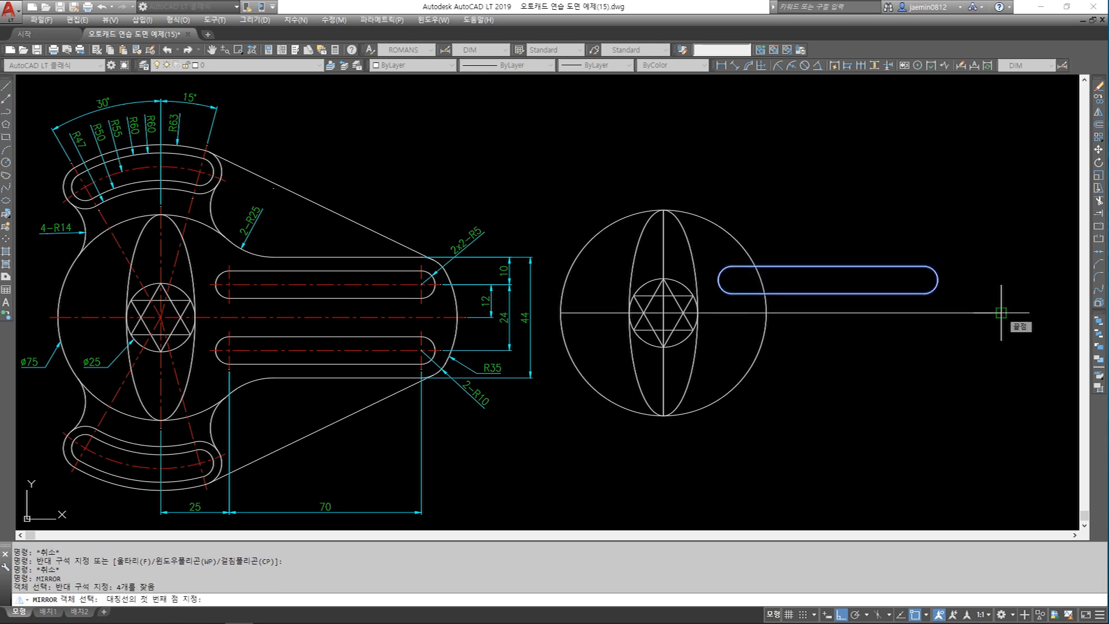
{"action": "left_click", "coordinate": [1001, 313]}
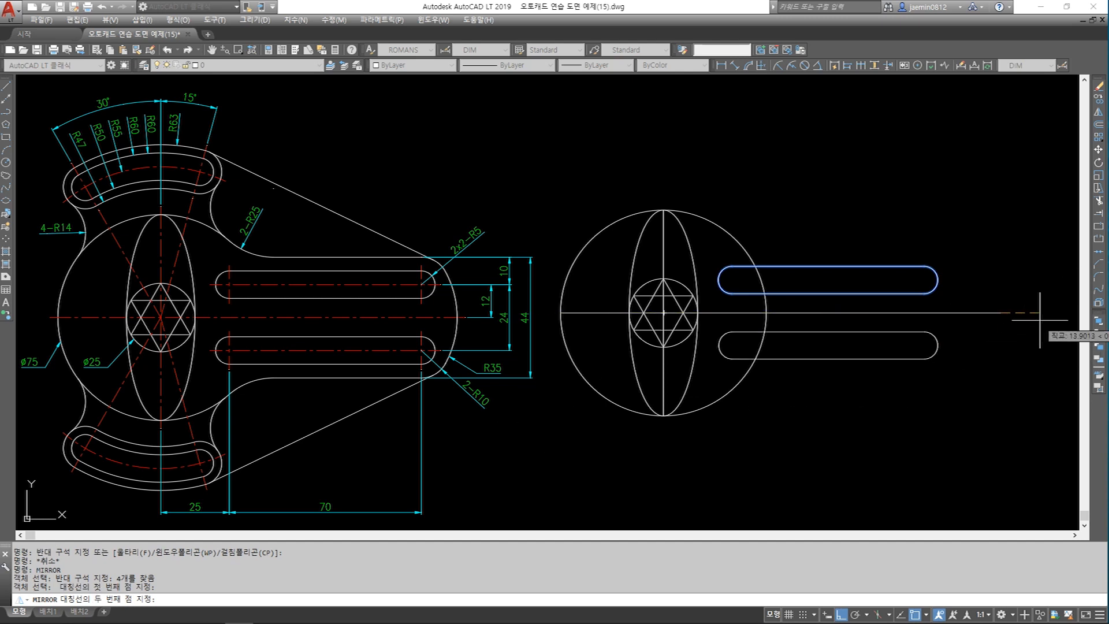
{"action": "left_click", "coordinate": [1038, 321]}
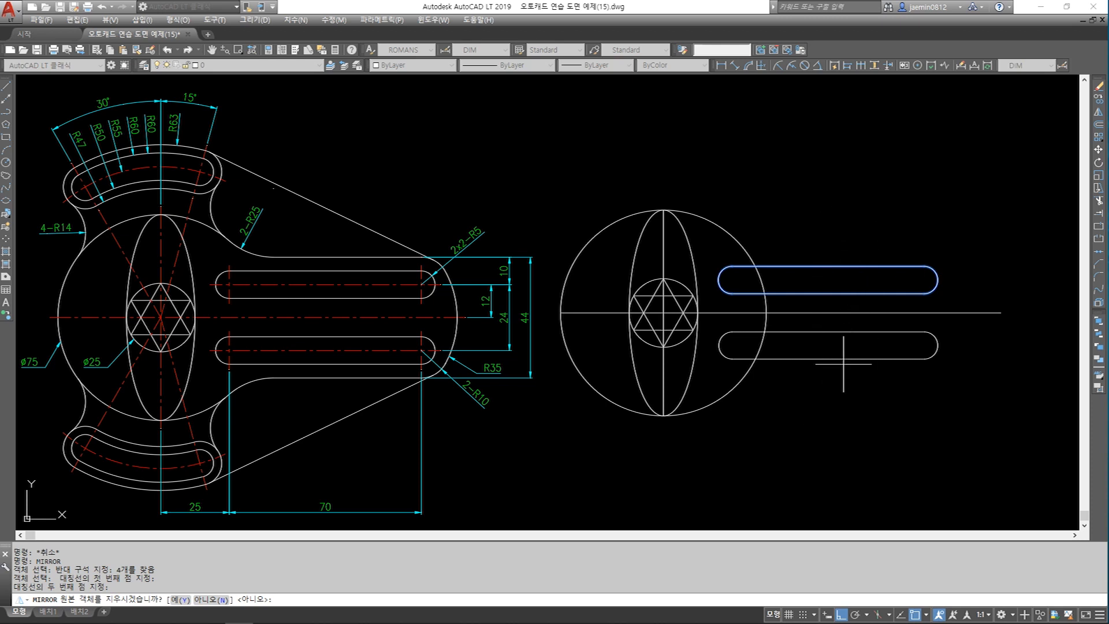
{"action": "key", "text": "Return"}
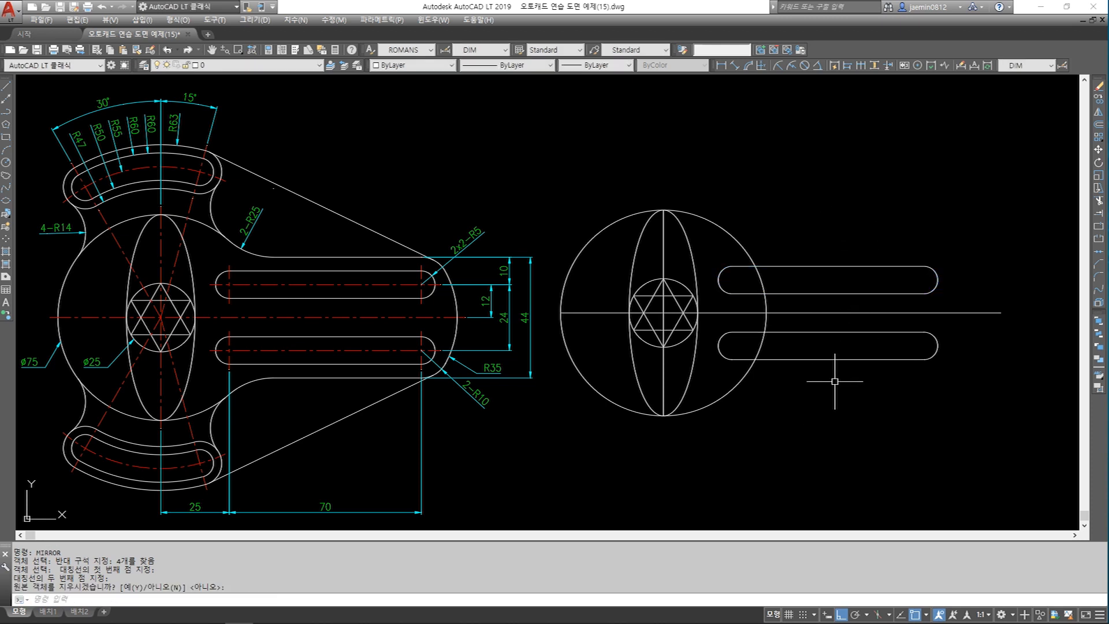
Step: Dimension the vertical distances from the lower and the upper slot's outer arc to the centre line's free end
{"action": "key", "text": "Escape"}
{"action": "type", "text": "aa"}
{"action": "key", "text": "space"}
{"action": "left_click", "coordinate": [938, 345]}
{"action": "left_click", "coordinate": [1002, 312]}
{"action": "left_click", "coordinate": [1023, 323]}
{"action": "key", "text": "Escape"}
{"action": "key", "text": "space"}
{"action": "left_click", "coordinate": [938, 280]}
{"action": "left_click", "coordinate": [1001, 313]}
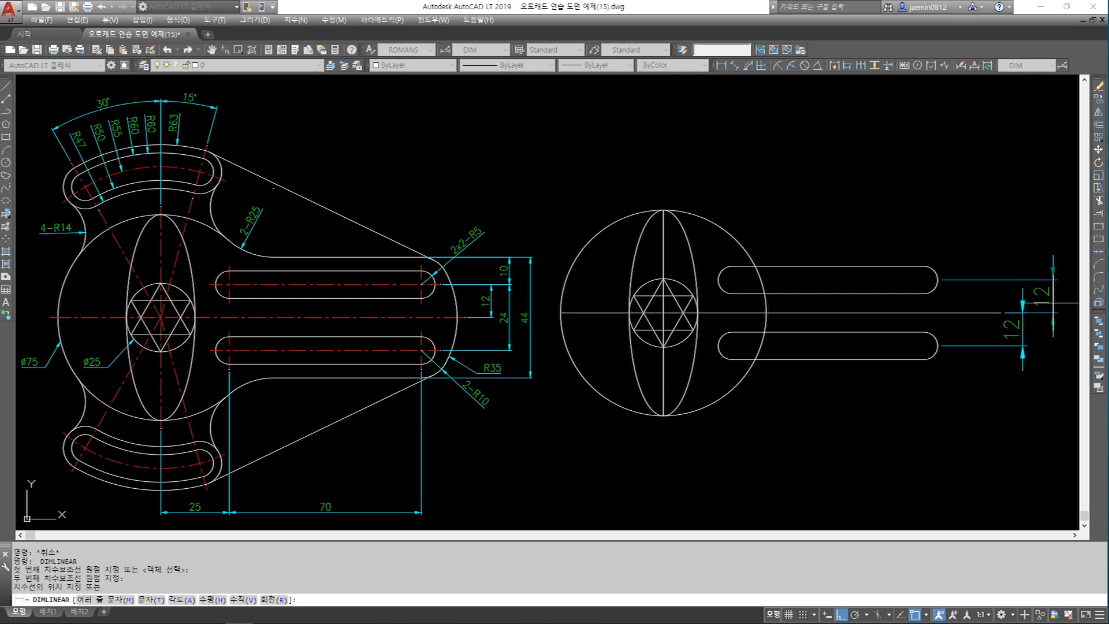
{"action": "left_click", "coordinate": [1055, 347]}
{"action": "key", "text": "Escape"}
Step: Dimension the vertical distance between the two slots at their outer arcs
{"action": "type", "text": "aa"}
{"action": "key", "text": "space"}
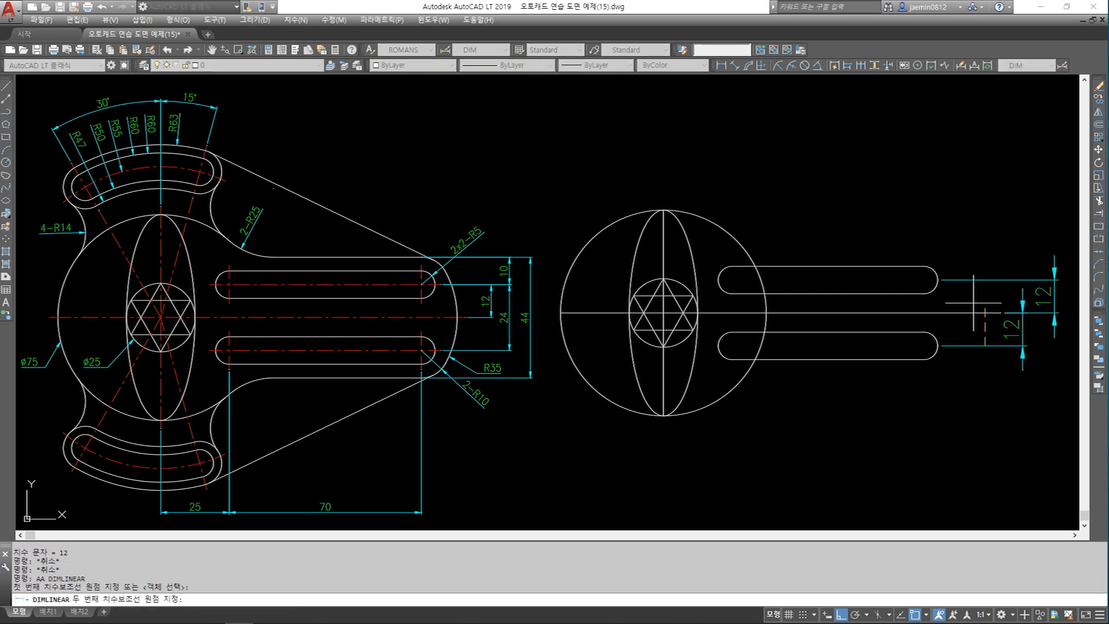
{"action": "left_click", "coordinate": [938, 280]}
{"action": "left_click", "coordinate": [938, 346]}
{"action": "key", "text": "Escape"}
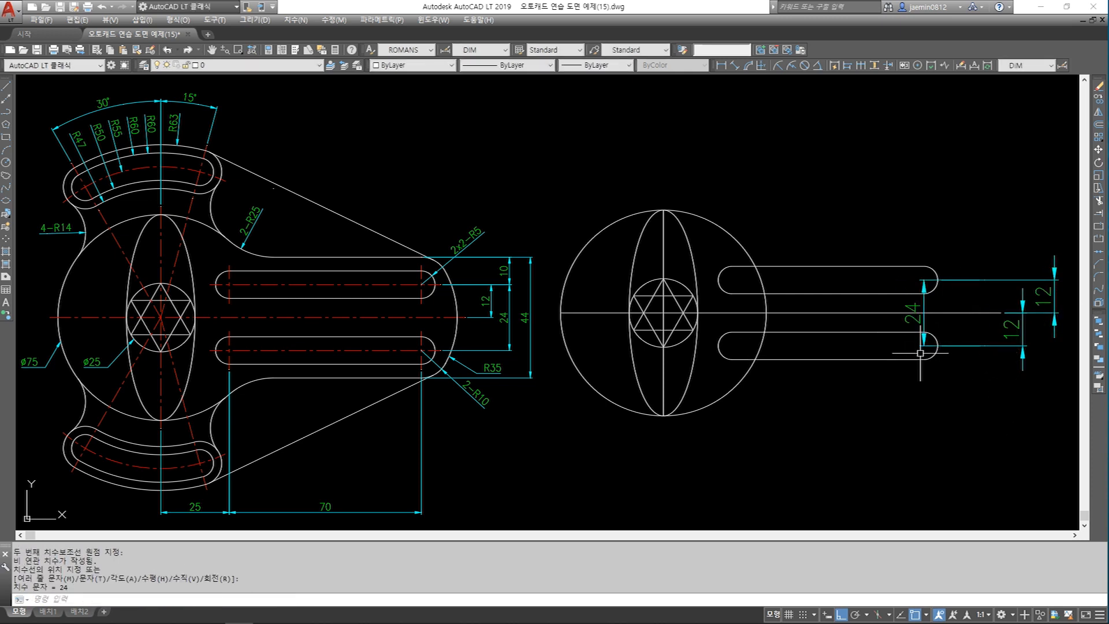
Step: Erase the three linear dimensions added to check the slot positions
{"action": "type", "text": "e"}
{"action": "key", "text": "space"}
{"action": "left_click", "coordinate": [925, 331]}
{"action": "key", "text": "space"}
{"action": "key", "text": "space"}
{"action": "left_click", "coordinate": [1039, 372]}
{"action": "left_click", "coordinate": [998, 303]}
{"action": "key", "text": "space"}
{"action": "key", "text": "Escape"}
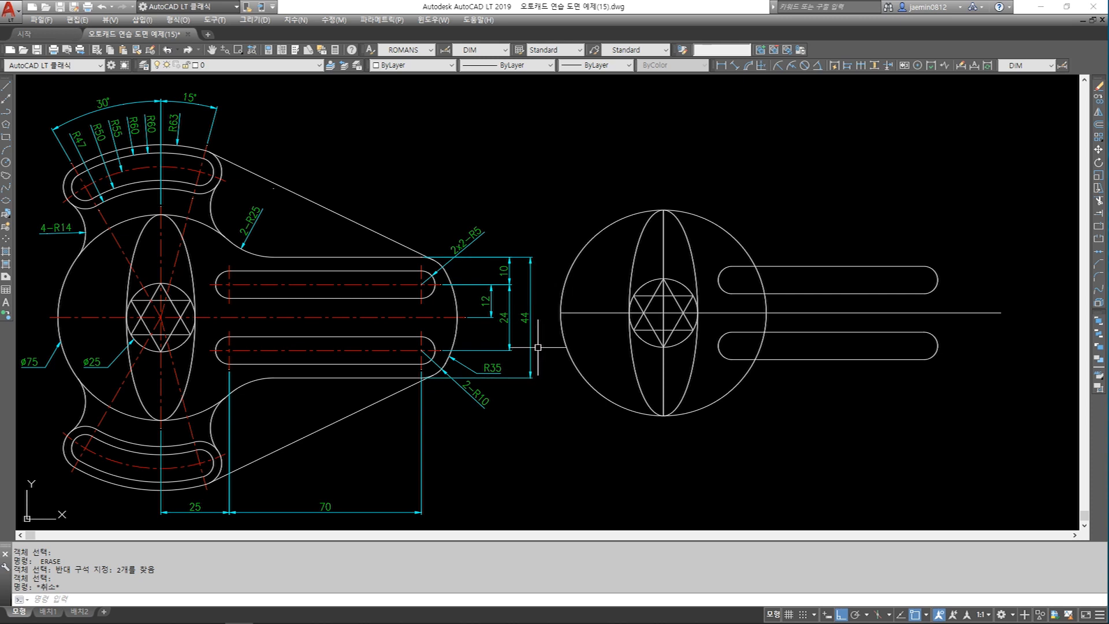
Step: Offset the horizontal centre line by 22 both upward and downward
{"action": "key", "text": "Return"}
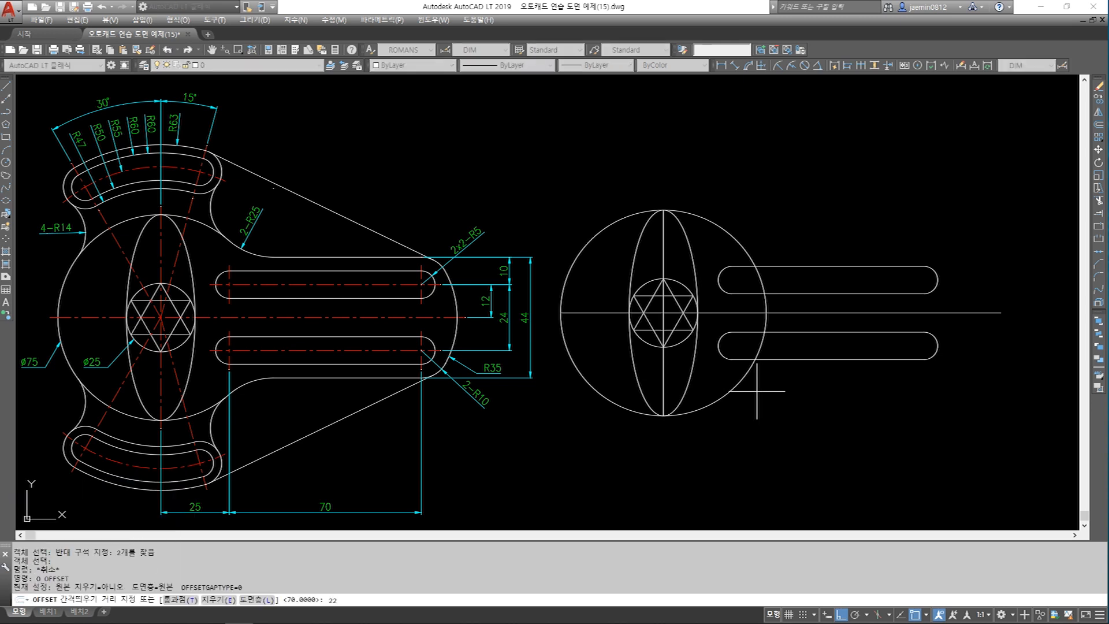
{"action": "type", "text": "22"}
{"action": "key", "text": "Return"}
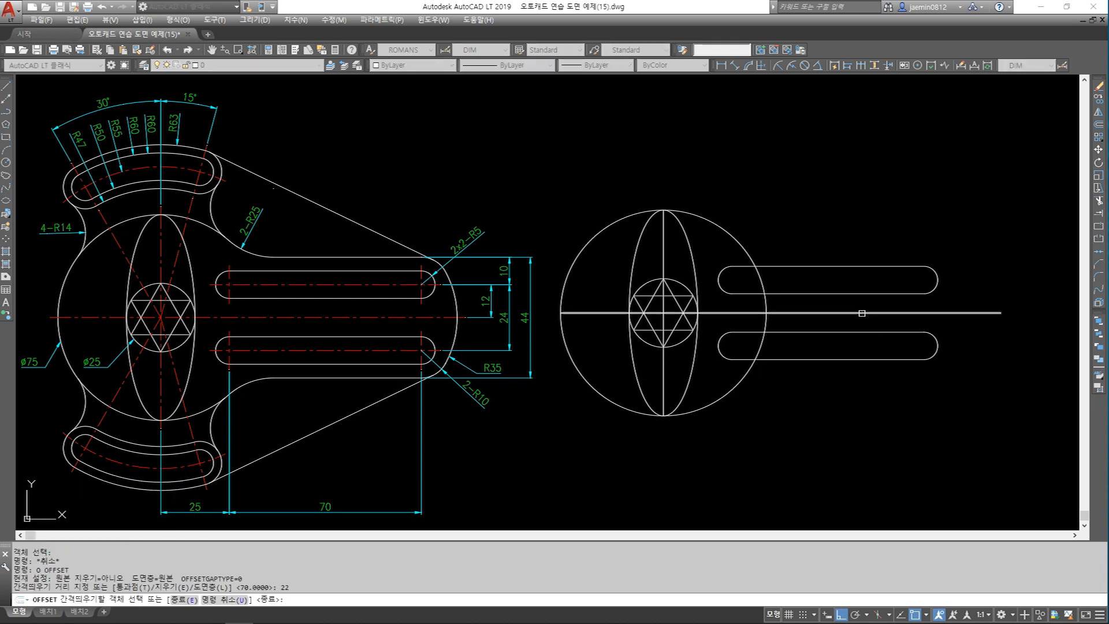
{"action": "left_click", "coordinate": [862, 313]}
{"action": "left_click", "coordinate": [854, 220]}
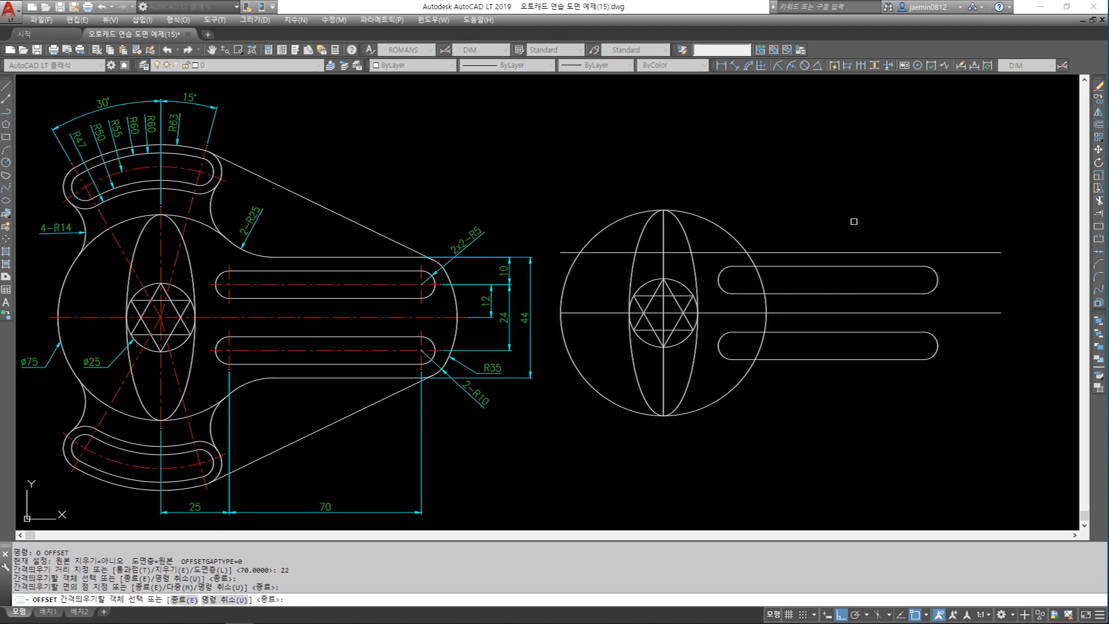
{"action": "left_click", "coordinate": [853, 312]}
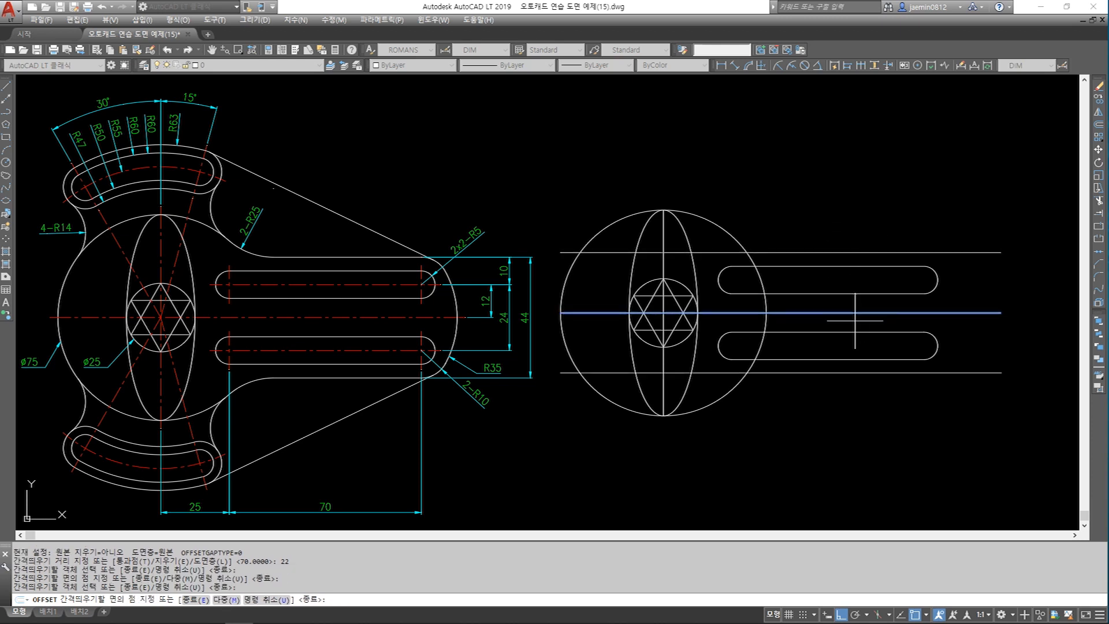
{"action": "left_click", "coordinate": [848, 401]}
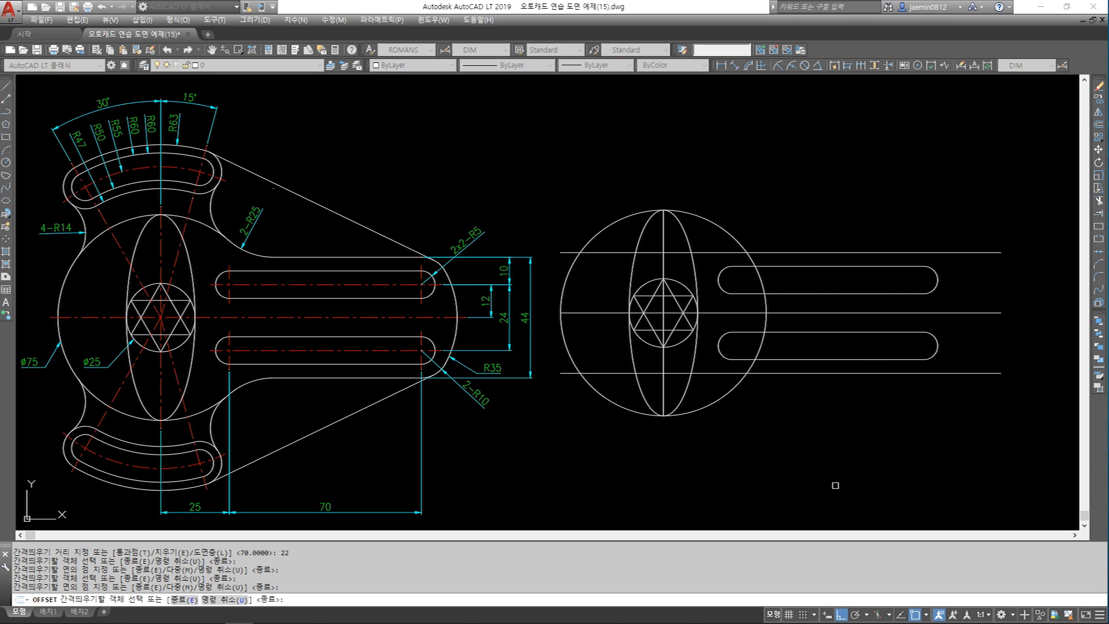
{"action": "key", "text": "Escape"}
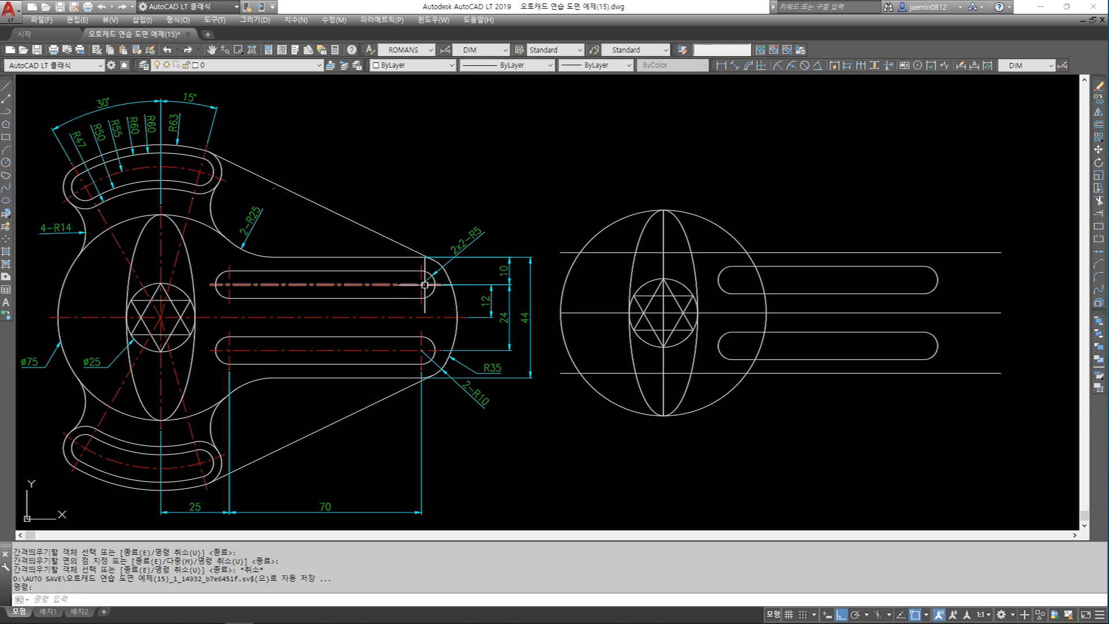
Step: Draw a circle of radius 10 concentric with the lower slot's outer end arc
{"action": "left_click", "coordinate": [437, 370]}
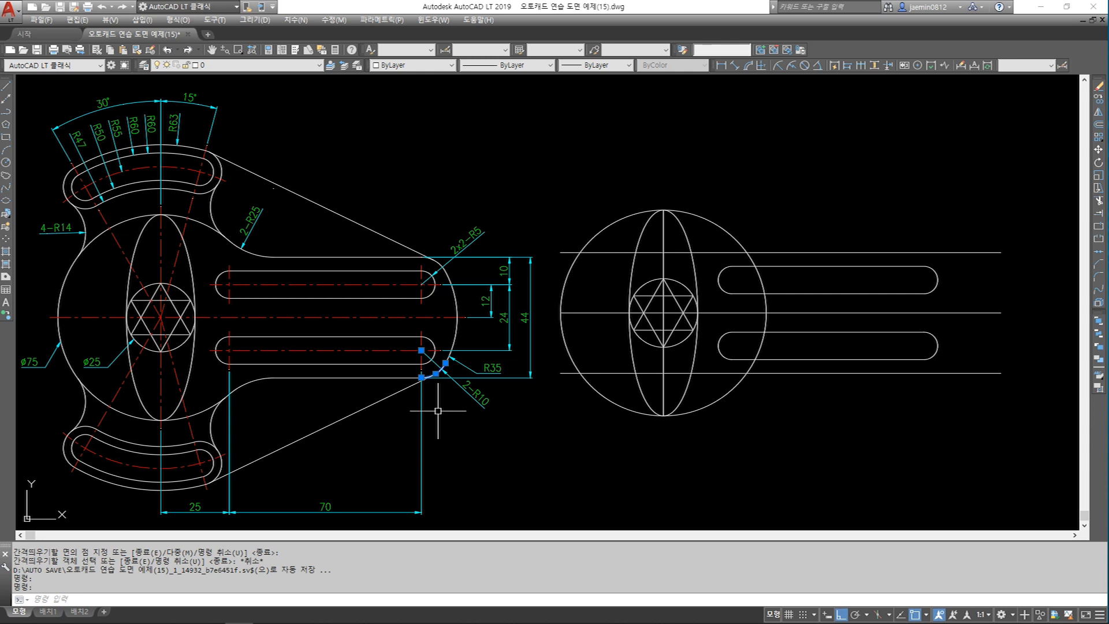
{"action": "key", "text": "Escape"}
{"action": "left_click", "coordinate": [434, 346]}
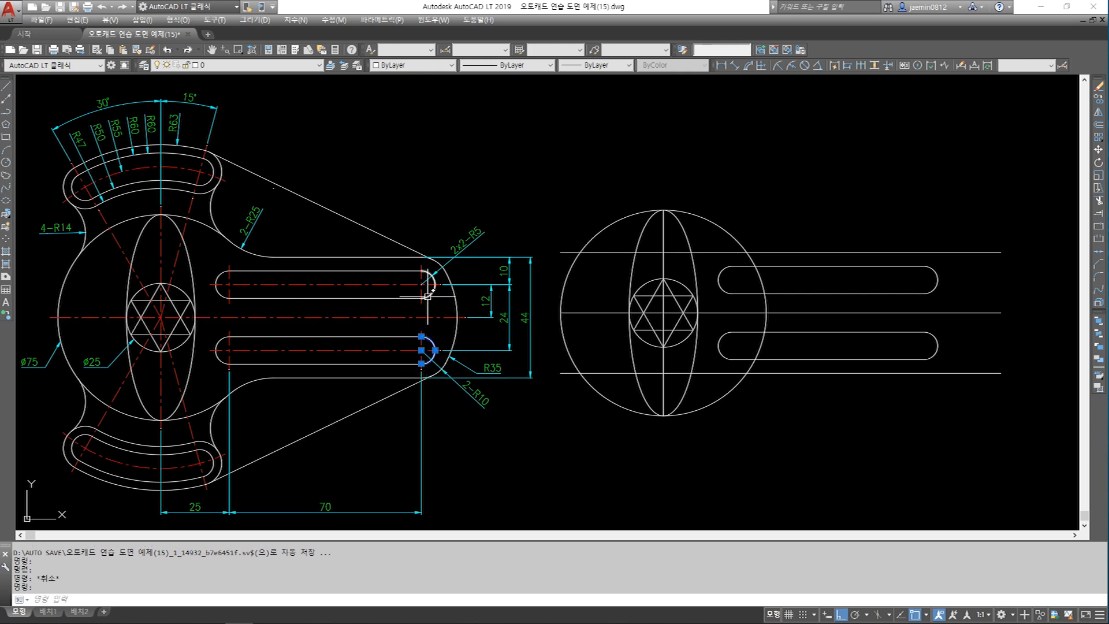
{"action": "left_click", "coordinate": [427, 296]}
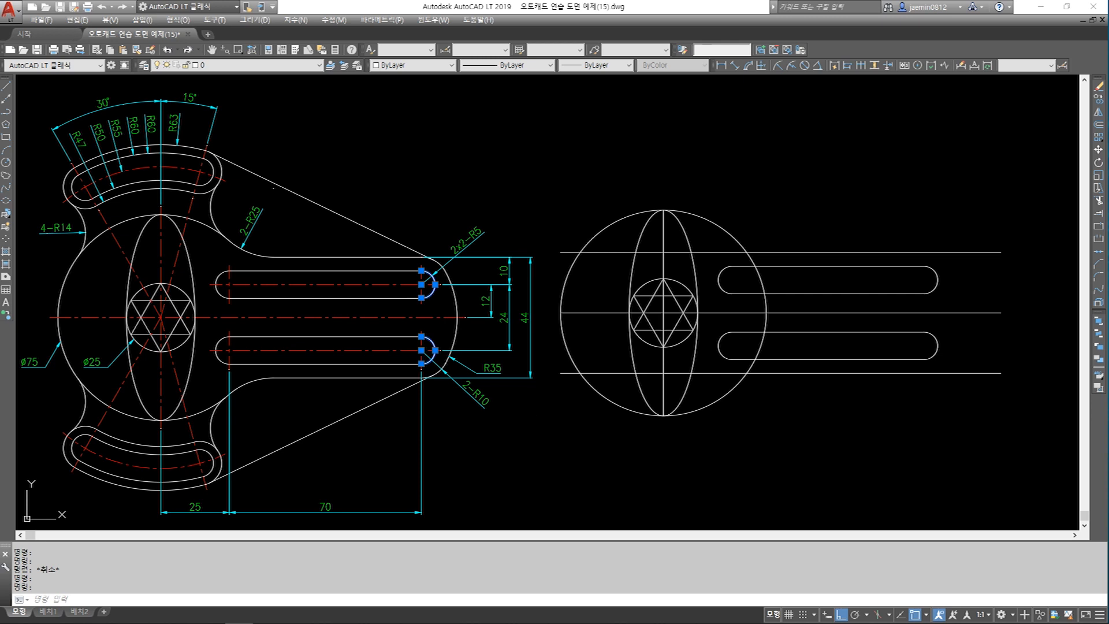
{"action": "key", "text": "Escape"}
{"action": "key", "text": "Return"}
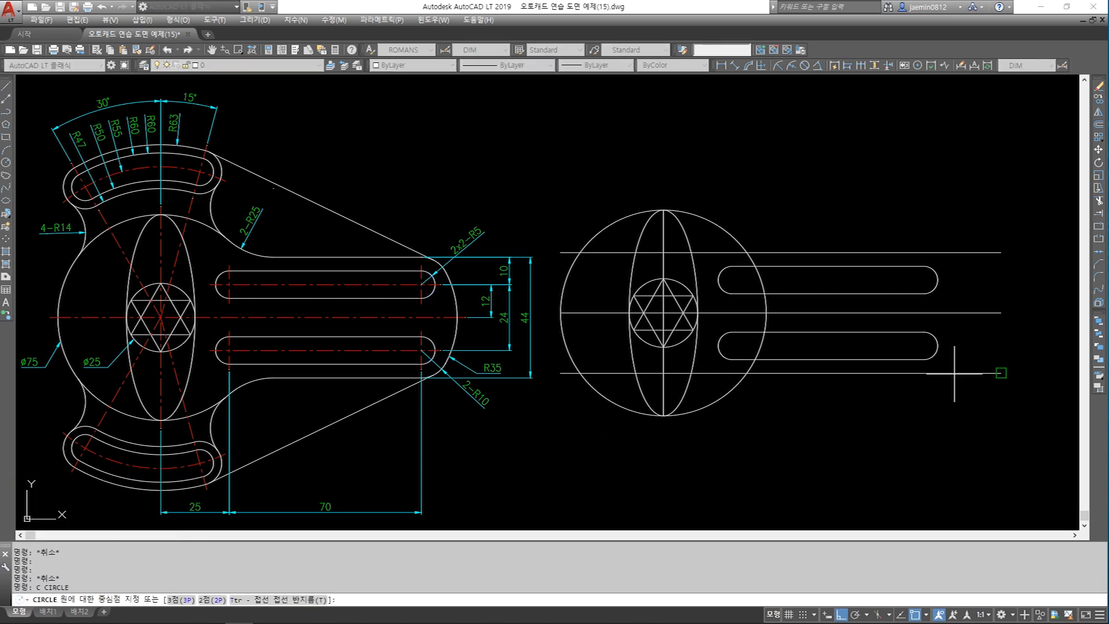
{"action": "left_click", "coordinate": [925, 345]}
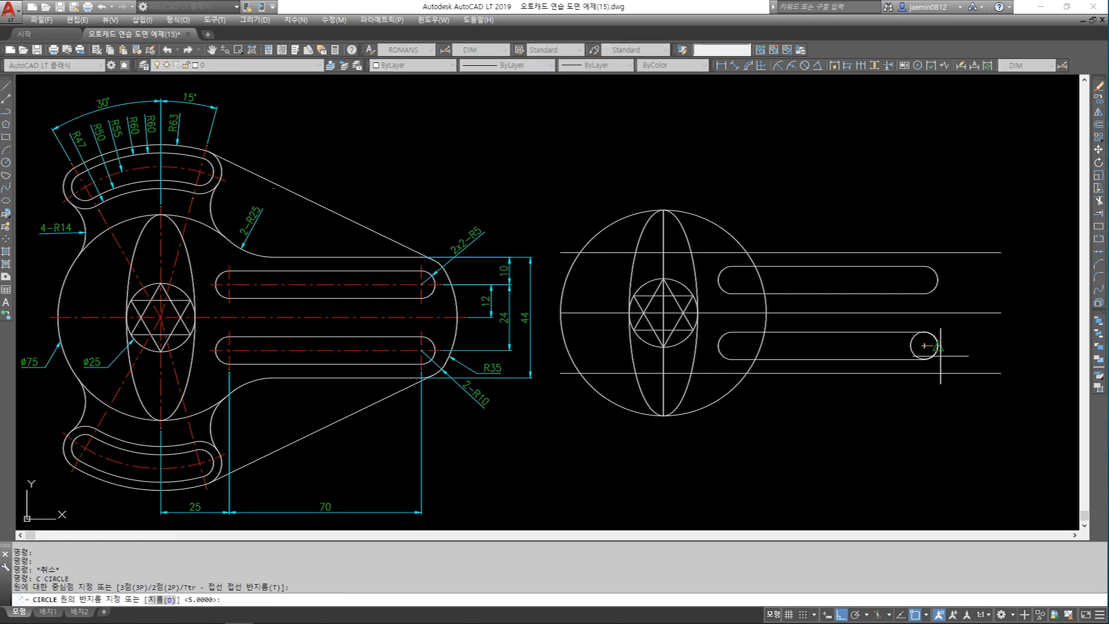
{"action": "type", "text": "10"}
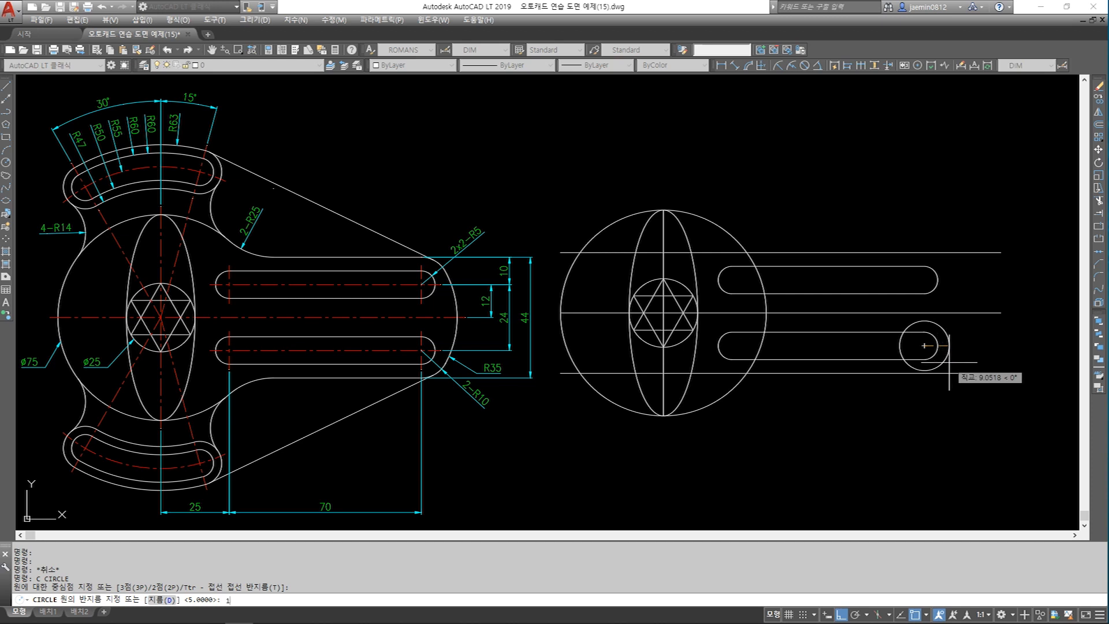
{"action": "key", "text": "Return"}
Step: Draw a second radius 10 circle concentric with the upper slot's outer end arc
{"action": "key", "text": "Return"}
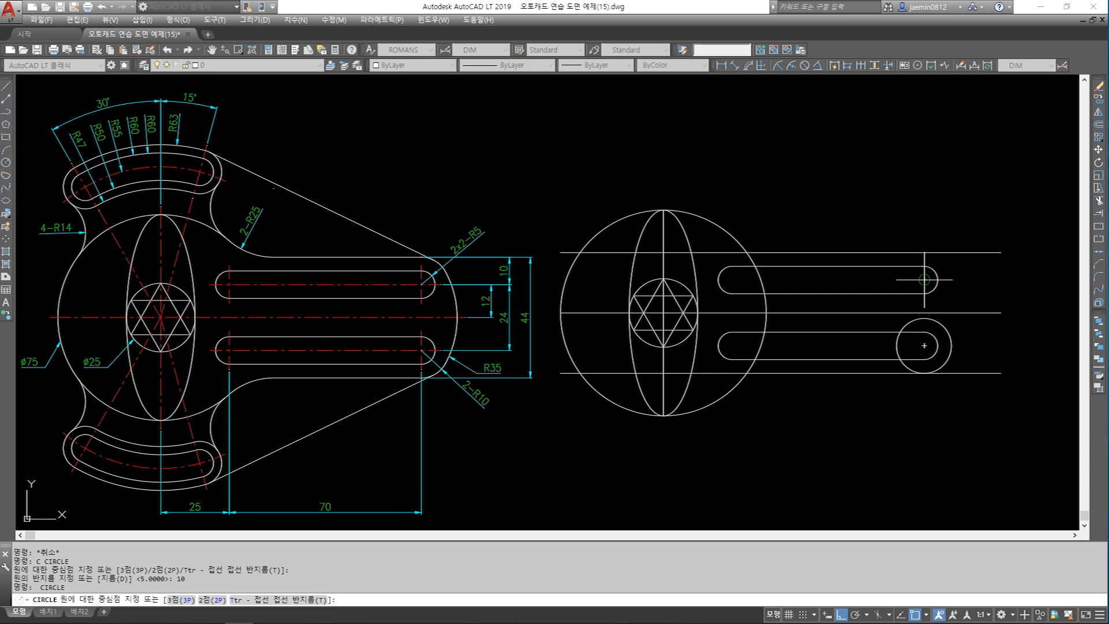
{"action": "left_click", "coordinate": [925, 279]}
{"action": "key", "text": "Return"}
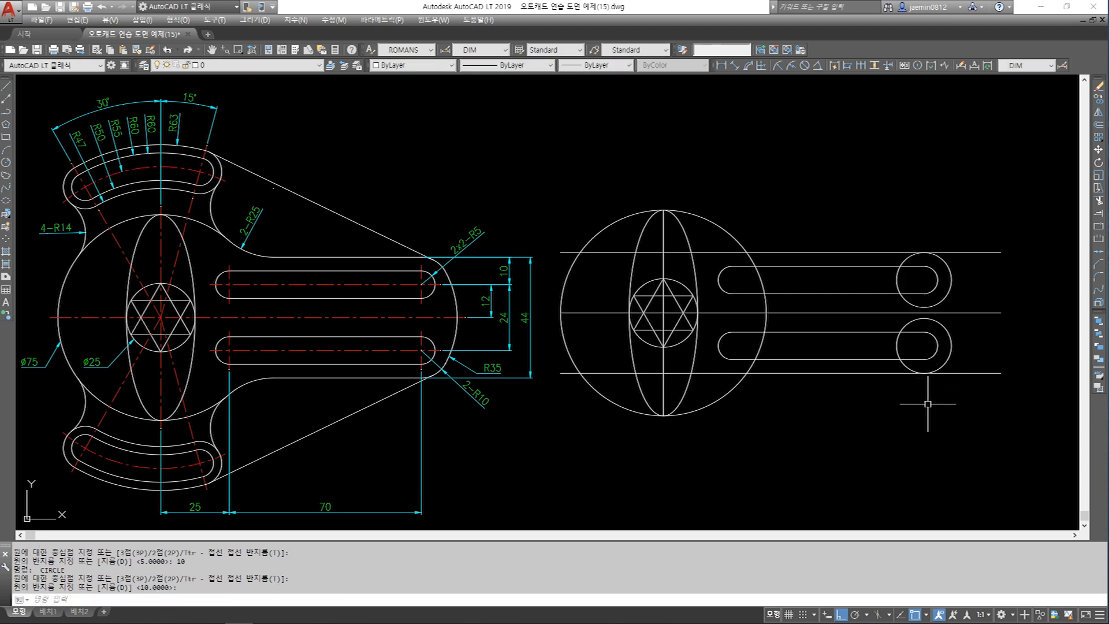
Step: Trim the upper offset line's overhang beyond the upper radius 10 circle, using that circle as the cutting edge
{"action": "key", "text": "Escape"}
{"action": "type", "text": "tr"}
{"action": "key", "text": "Return"}
{"action": "left_click", "coordinate": [948, 267]}
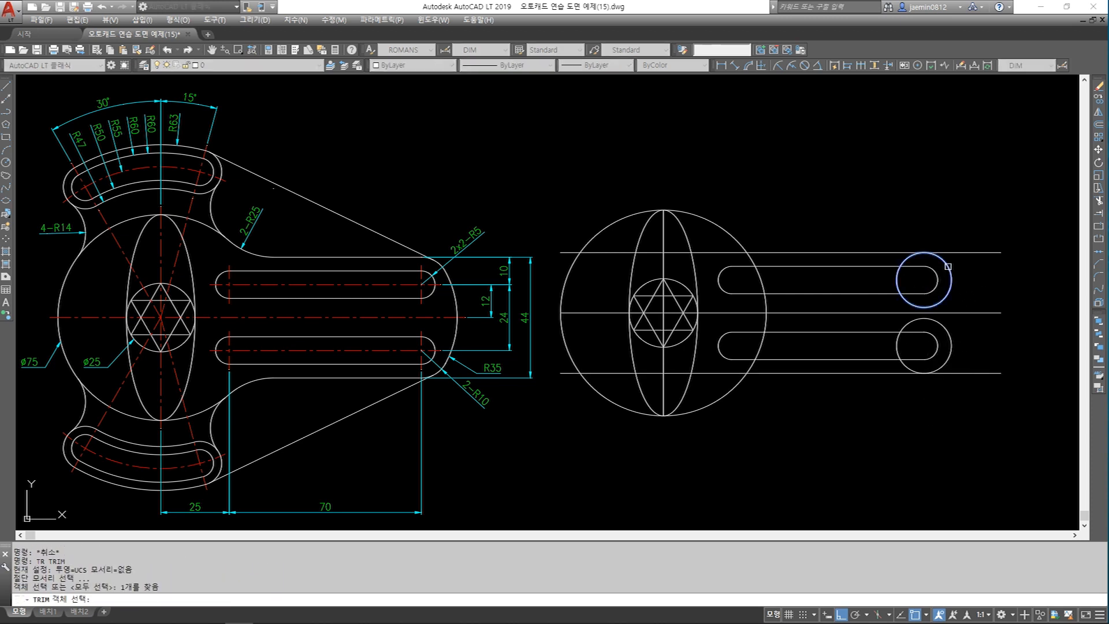
{"action": "key", "text": "Return"}
{"action": "left_click", "coordinate": [976, 252]}
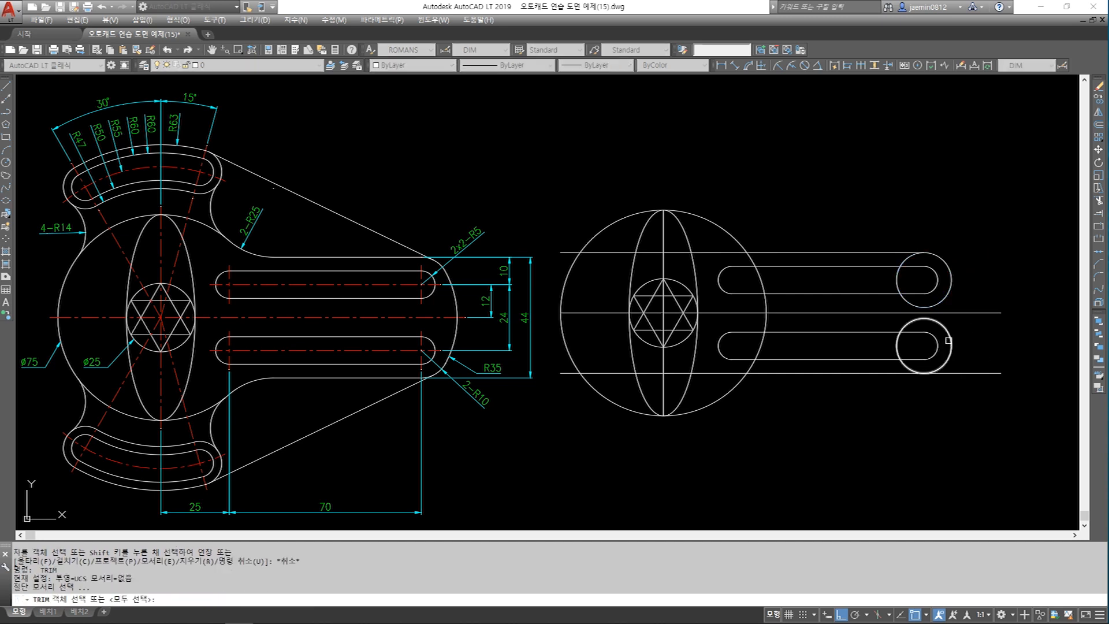
Step: Trim the lower offset line's overhang beyond the lower radius 10 circle, using that circle as the cutting edge
{"action": "left_click", "coordinate": [987, 354]}
{"action": "left_click", "coordinate": [966, 390]}
{"action": "key", "text": "Escape"}
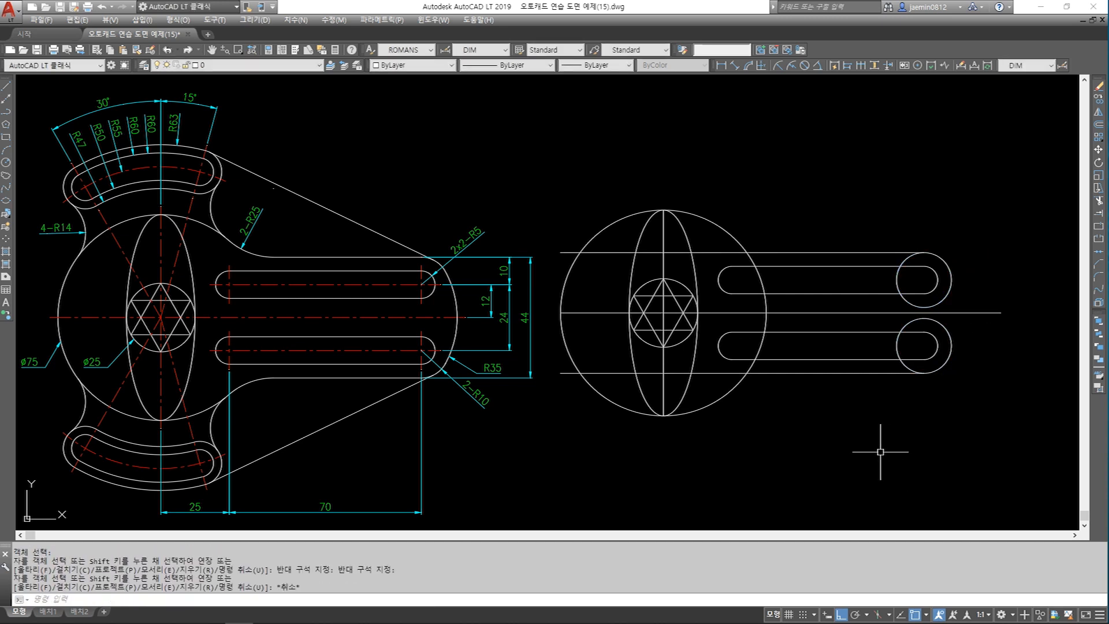
Step: Fillet the large circle and the upper offset line with a radius of 25
{"action": "mouse_move", "coordinate": [712, 222]}
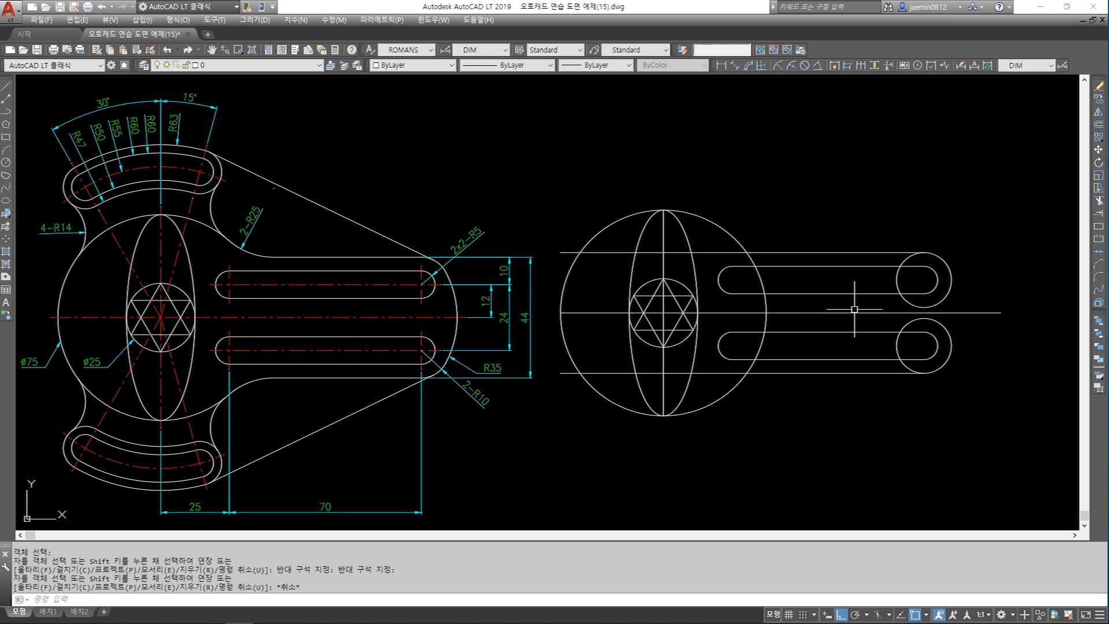
{"action": "mouse_move", "coordinate": [855, 254]}
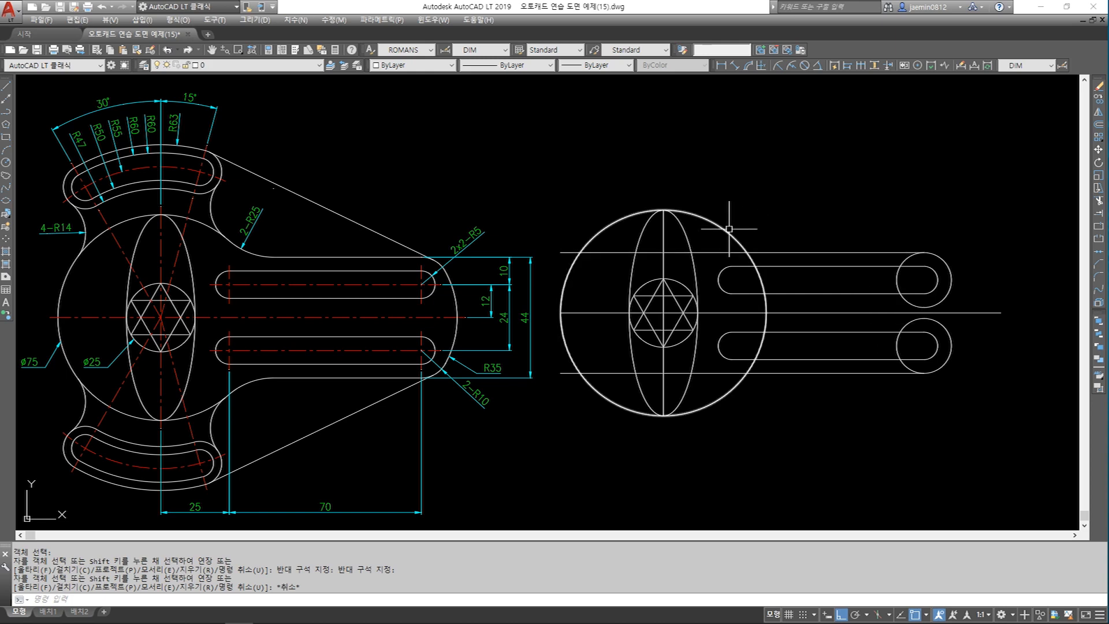
{"action": "scroll", "coordinate": [225, 218], "scroll_direction": "up", "scroll_amount": 4}
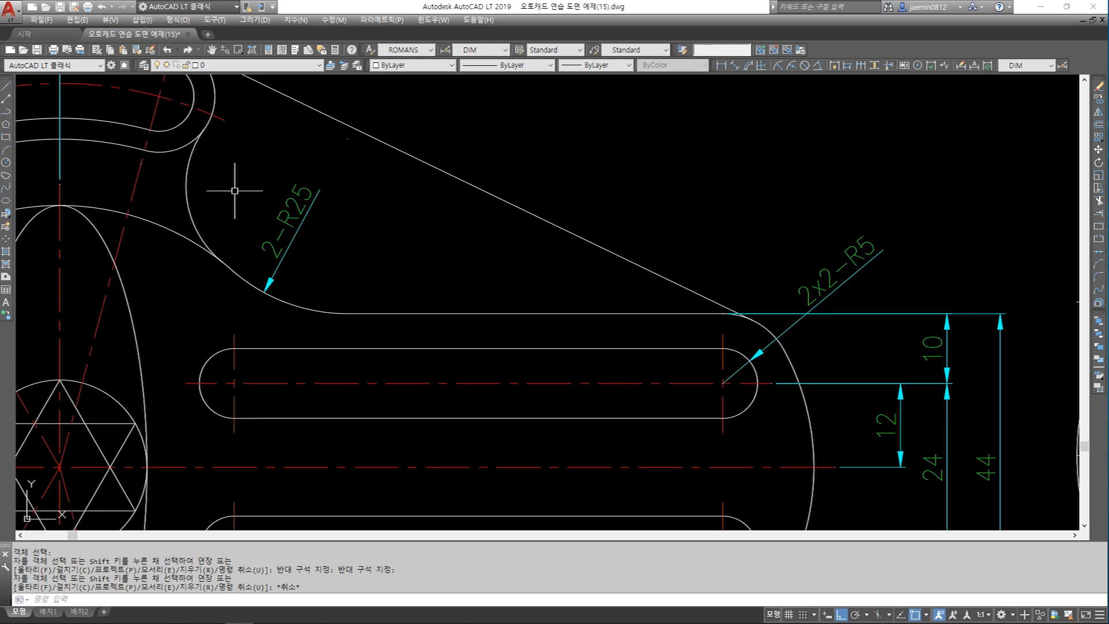
{"action": "scroll", "coordinate": [337, 247], "scroll_direction": "down", "scroll_amount": 4}
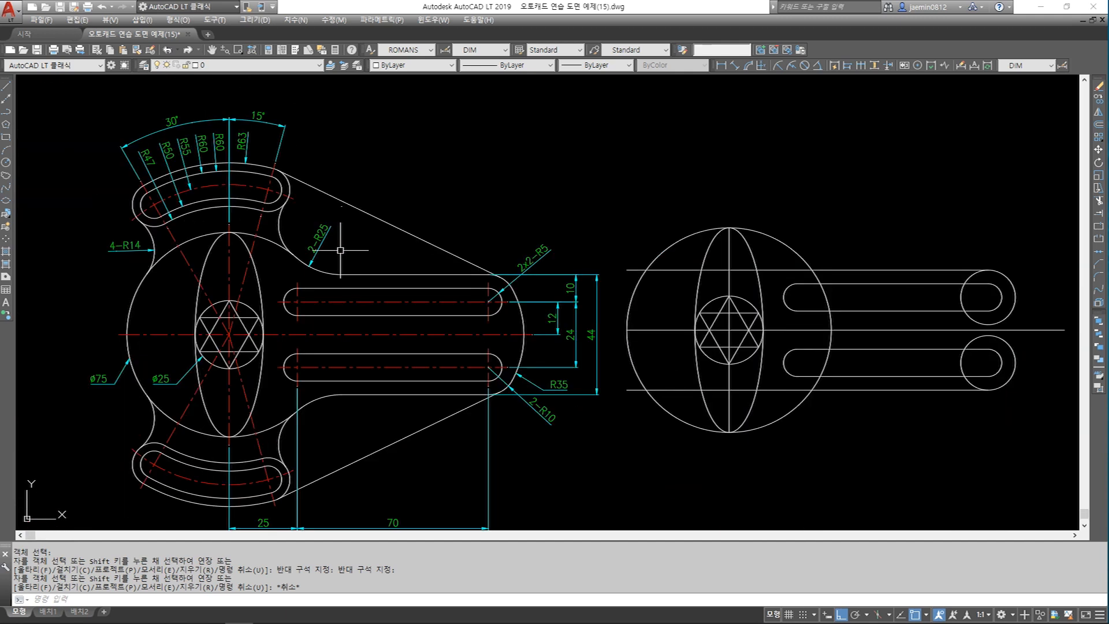
{"action": "middle_click_drag", "start_coordinate": [560, 380], "coordinate": [527, 361]}
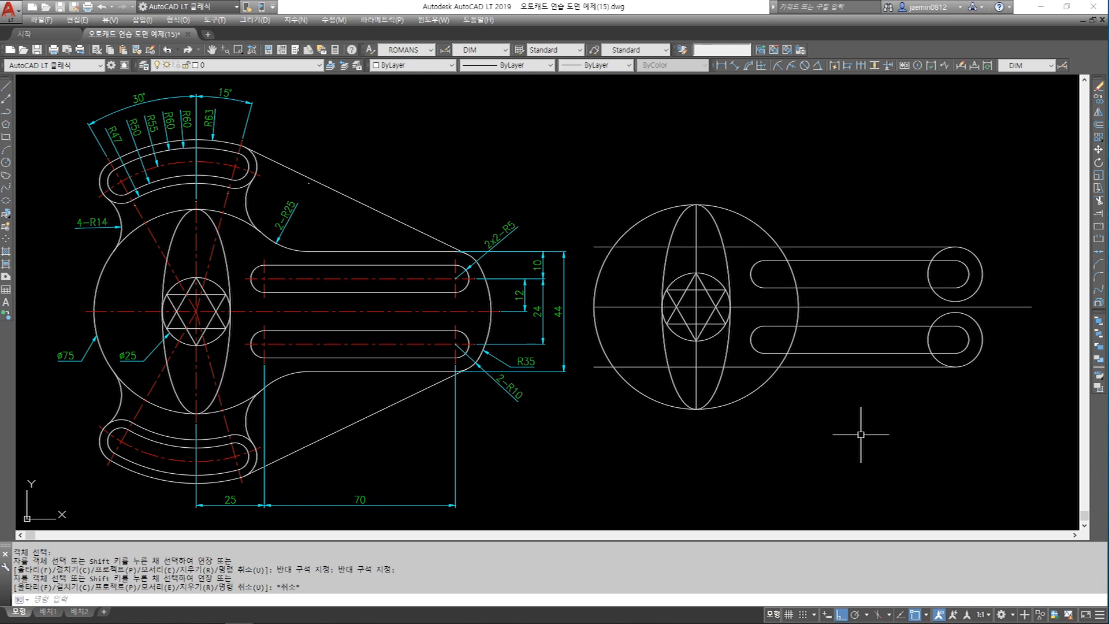
{"action": "type", "text": "F"}
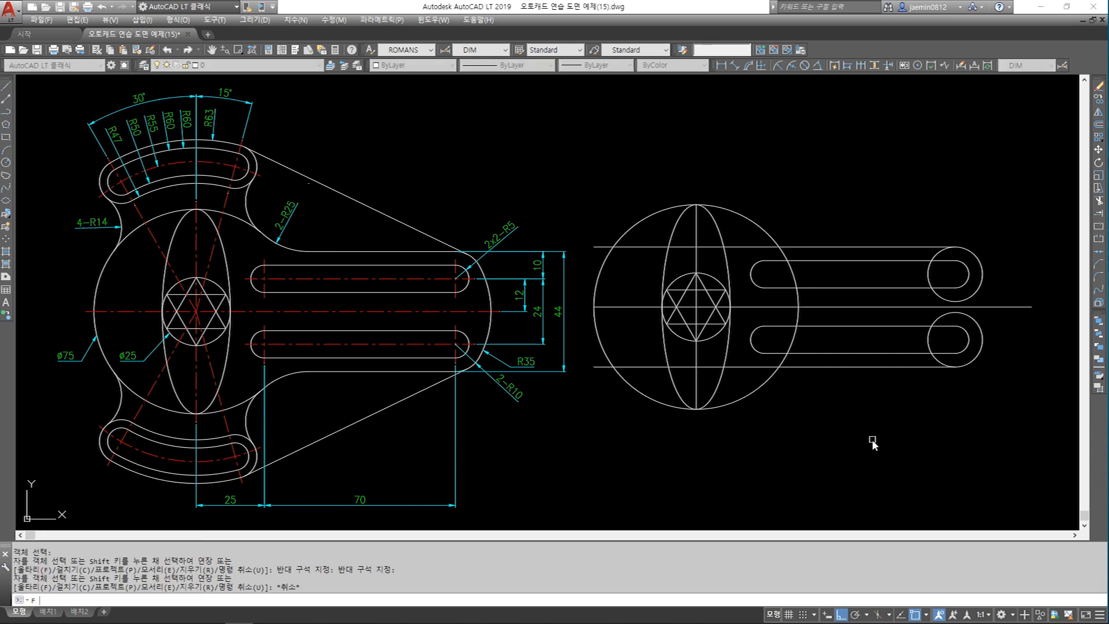
{"action": "key", "text": "Return"}
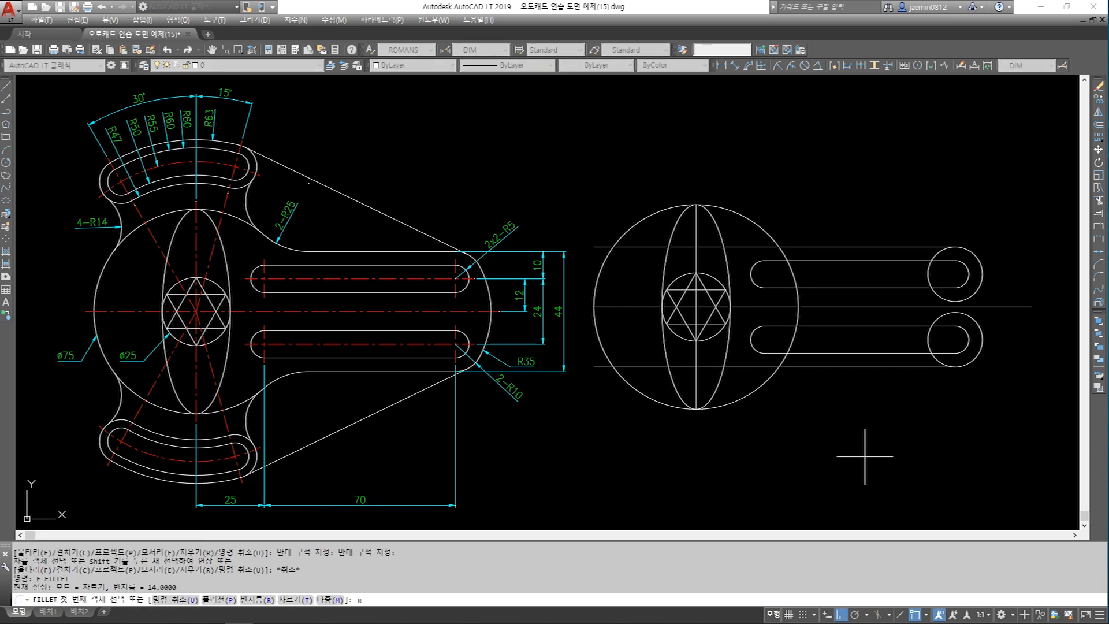
{"action": "key", "text": "Return"}
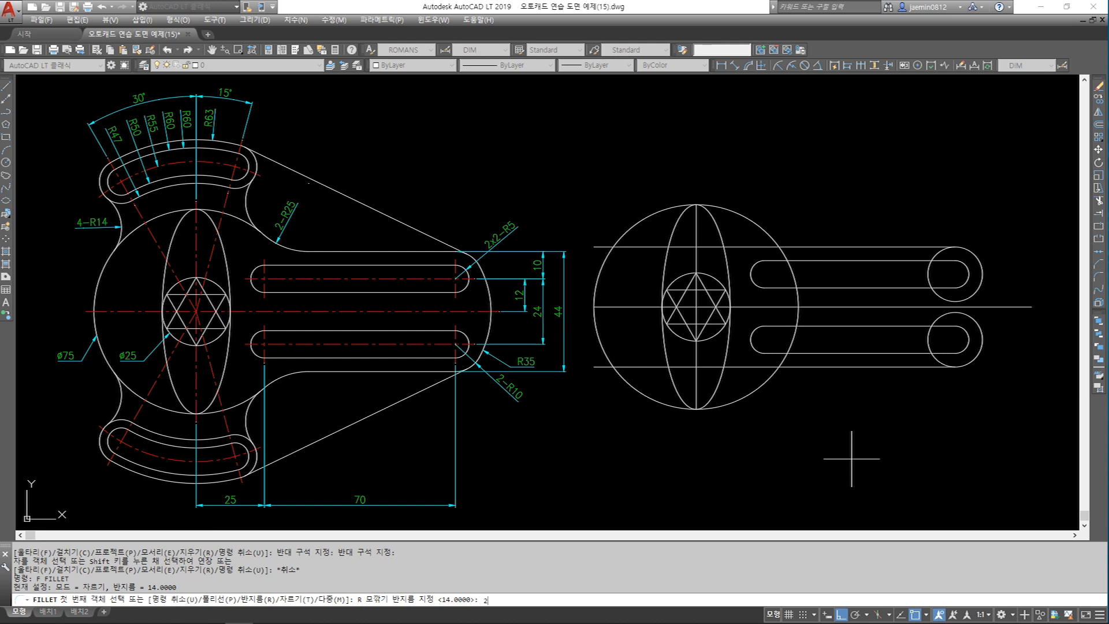
{"action": "key", "text": "Return"}
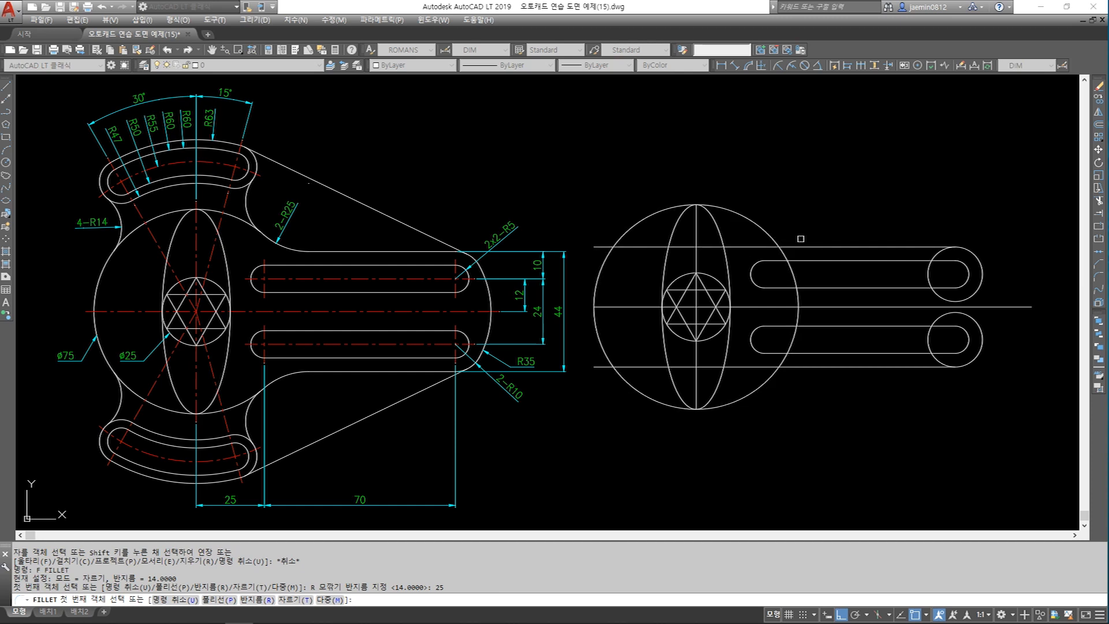
{"action": "left_click", "coordinate": [754, 222]}
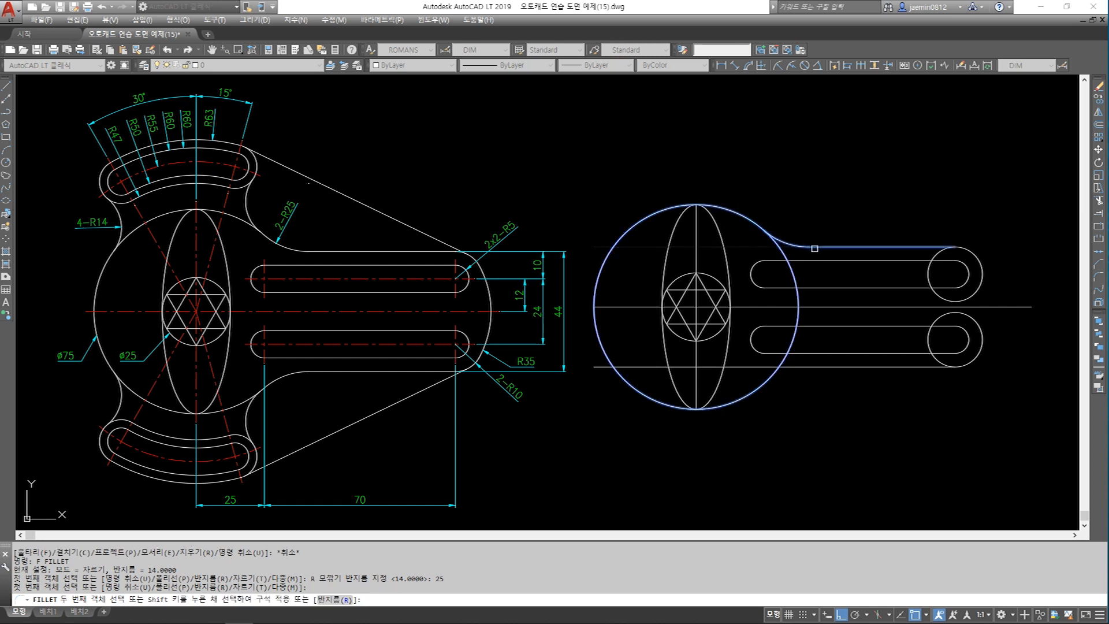
{"action": "left_click", "coordinate": [815, 248]}
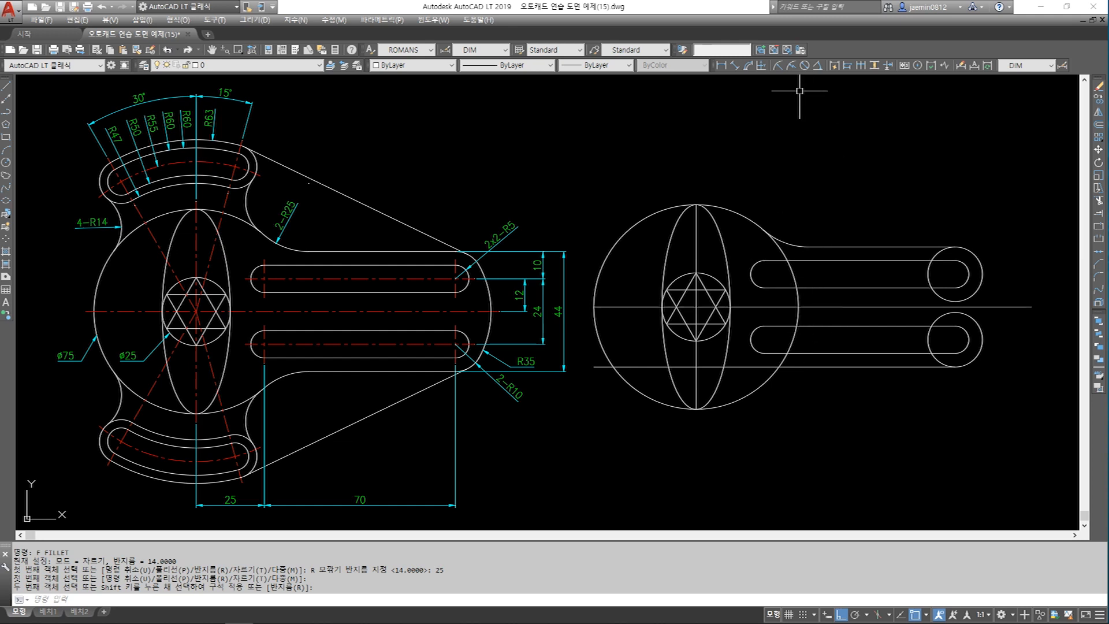
Step: Check the upper fillet arc with a temporary radius dimension and erase that dimension
{"action": "left_click", "coordinate": [783, 67]}
{"action": "left_click", "coordinate": [781, 236]}
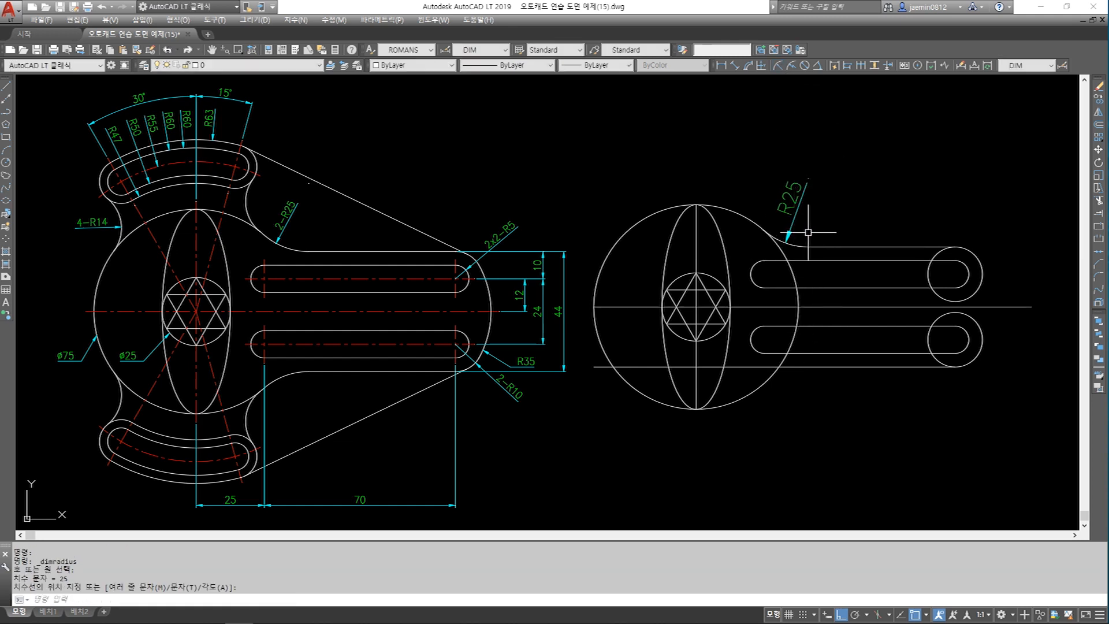
{"action": "left_click", "coordinate": [809, 215]}
{"action": "left_click", "coordinate": [814, 217]}
{"action": "key", "text": "Delete"}
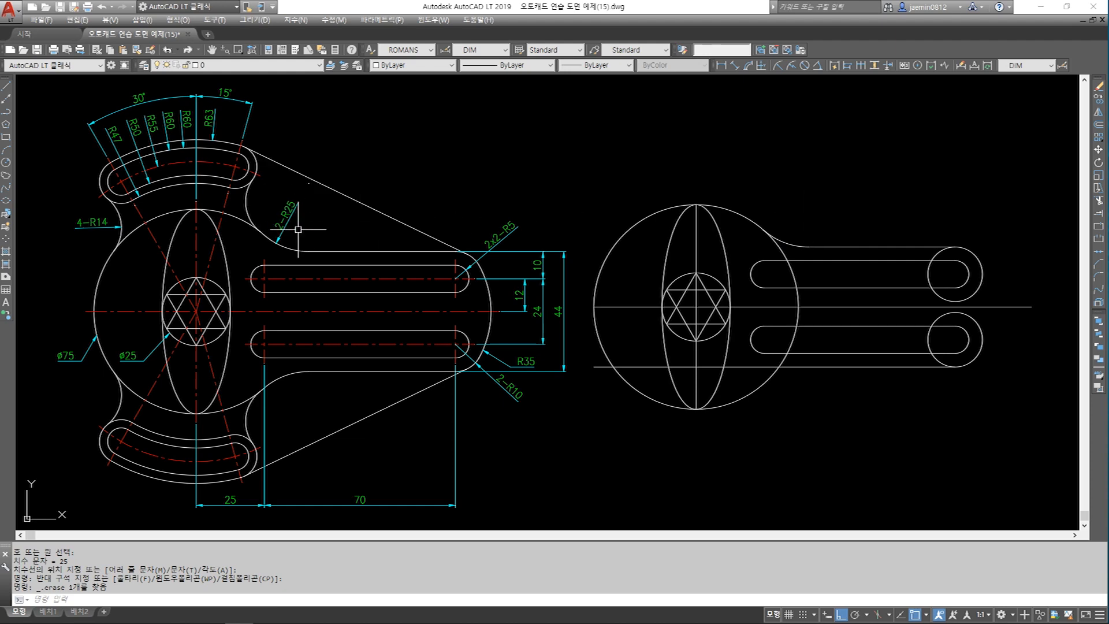
Step: Fillet the lower offset line and the large circle with the same radius of 25
{"action": "scroll", "coordinate": [274, 222], "scroll_direction": "up", "scroll_amount": 2}
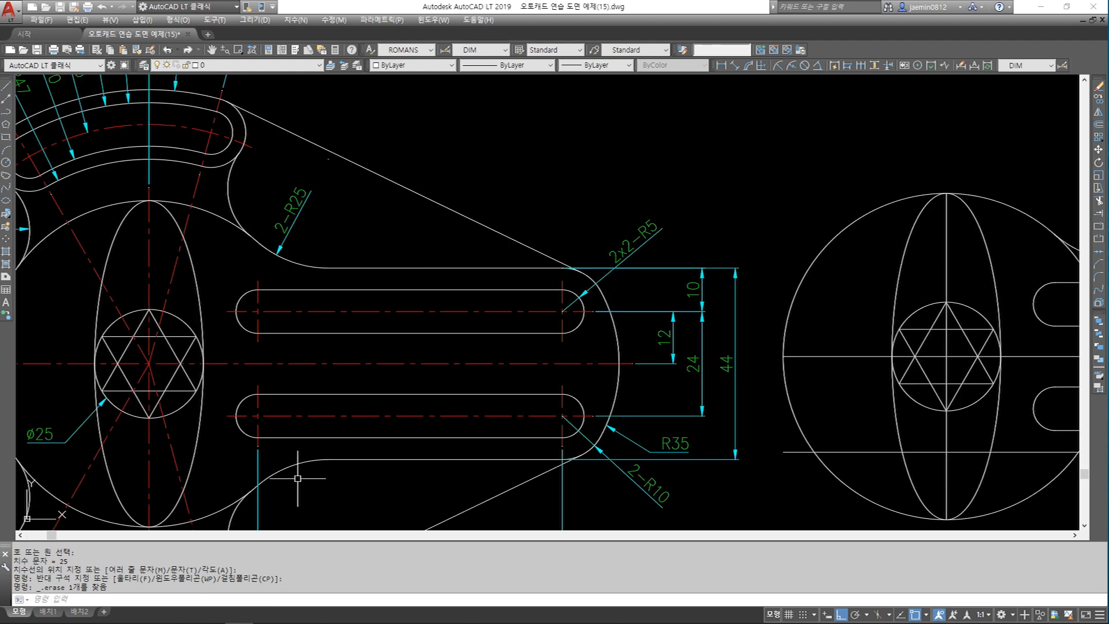
{"action": "scroll", "coordinate": [304, 471], "scroll_direction": "down", "scroll_amount": 4}
{"action": "middle_click_drag", "start_coordinate": [370, 479], "coordinate": [389, 377]}
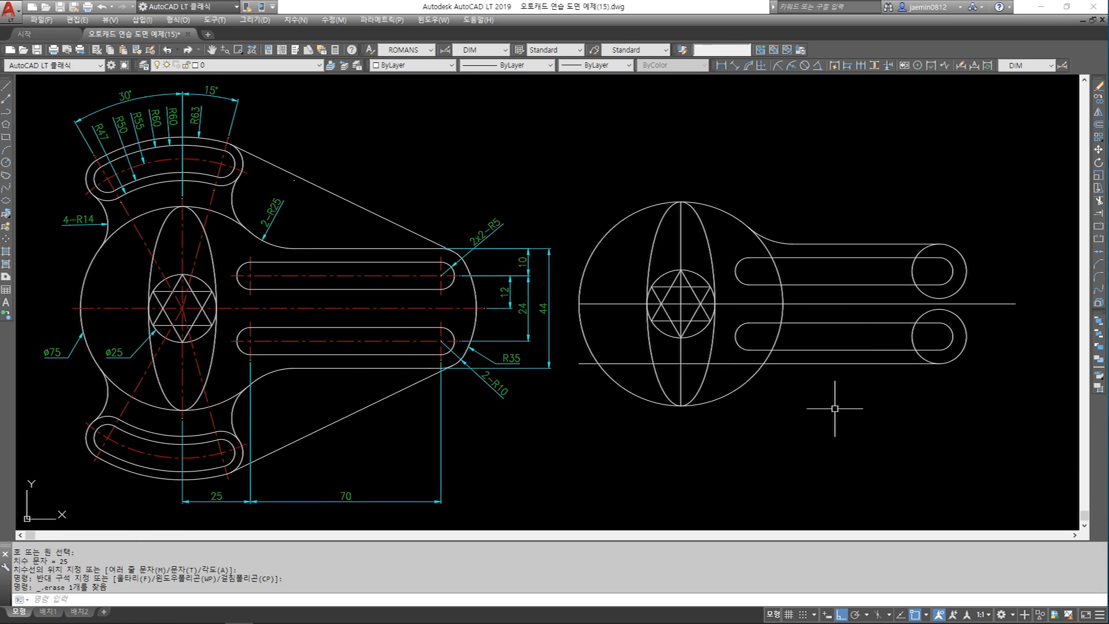
{"action": "key", "text": "Return"}
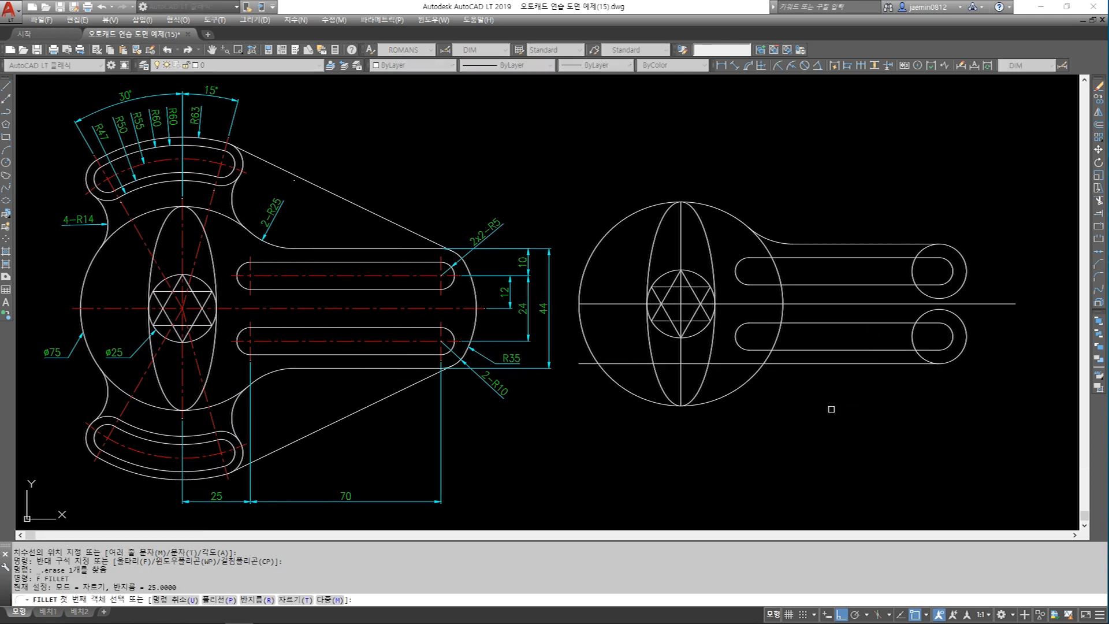
{"action": "left_click", "coordinate": [821, 363]}
{"action": "left_click", "coordinate": [751, 379]}
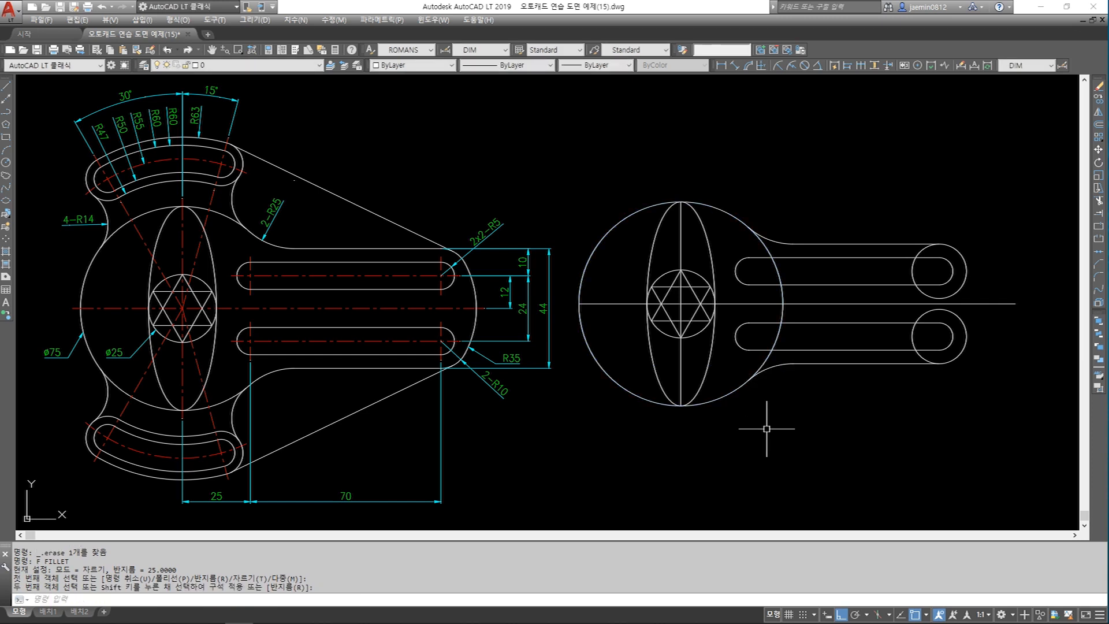
Step: Trim away the large circle's segment between the two radius 25 fillet arcs, using both arcs as cutting edges
{"action": "key", "text": "Escape"}
{"action": "type", "text": "tr"}
{"action": "key", "text": "Return"}
{"action": "left_click", "coordinate": [775, 239]}
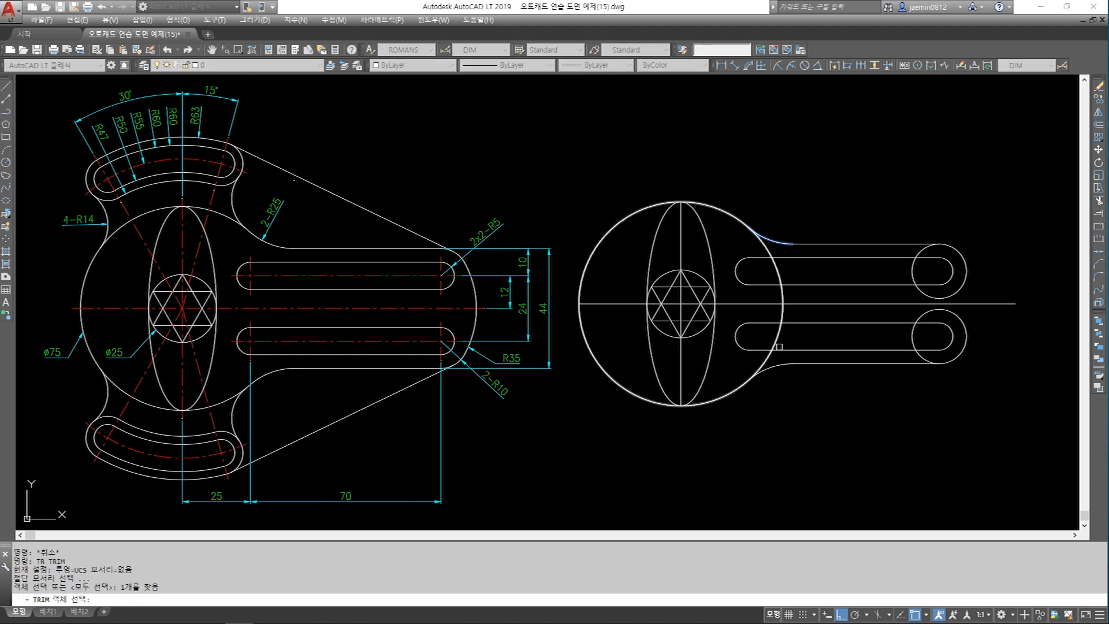
{"action": "left_click", "coordinate": [775, 367]}
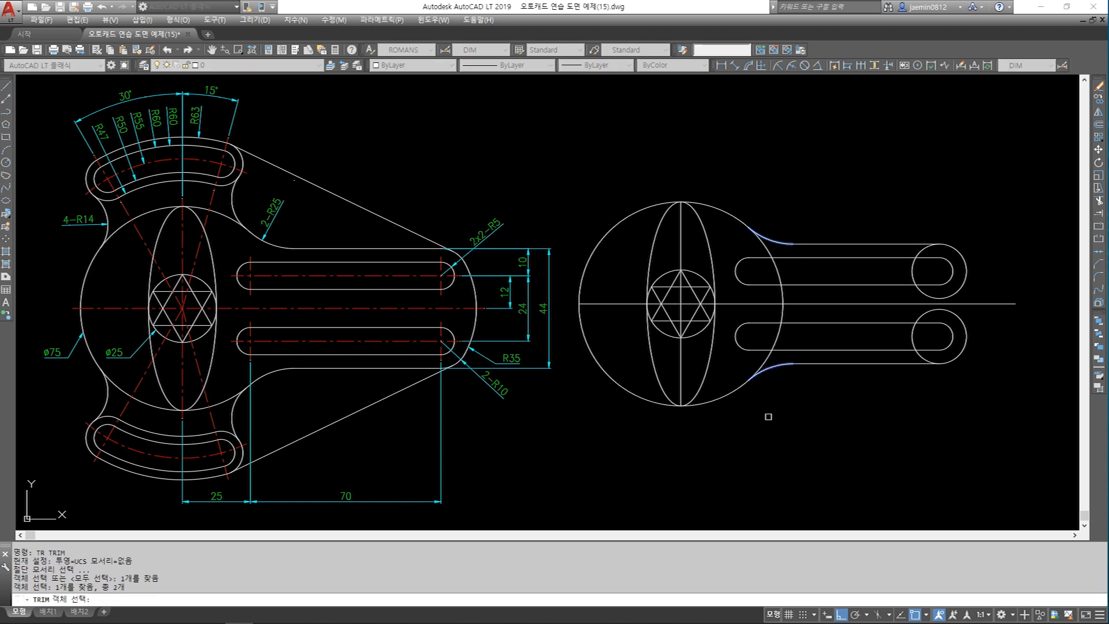
{"action": "key", "text": "Return"}
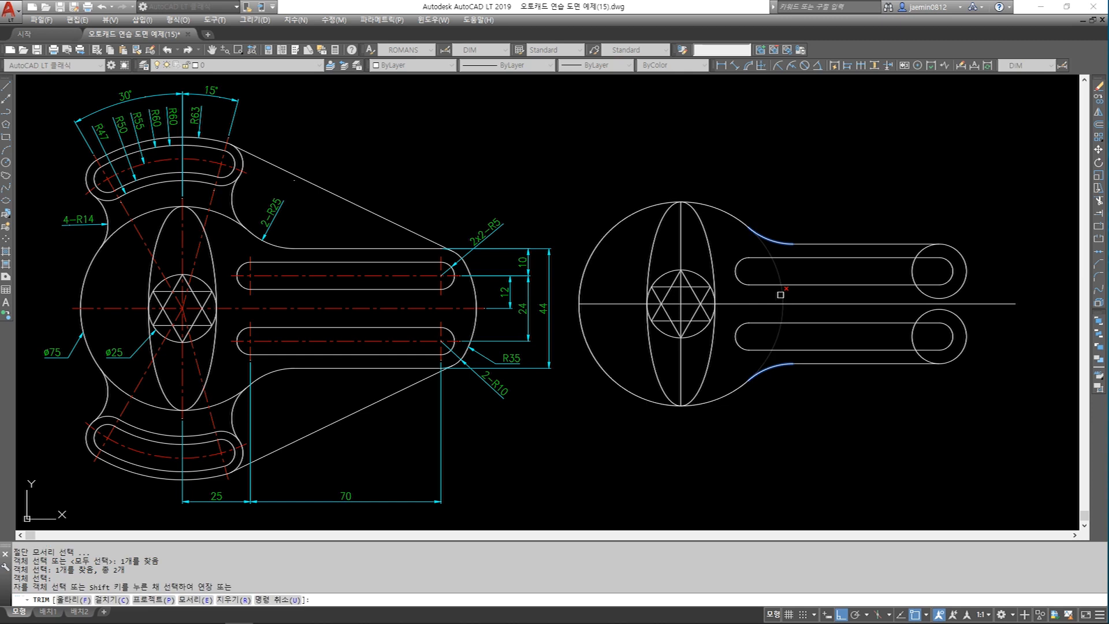
{"action": "double_click", "coordinate": [780, 294]}
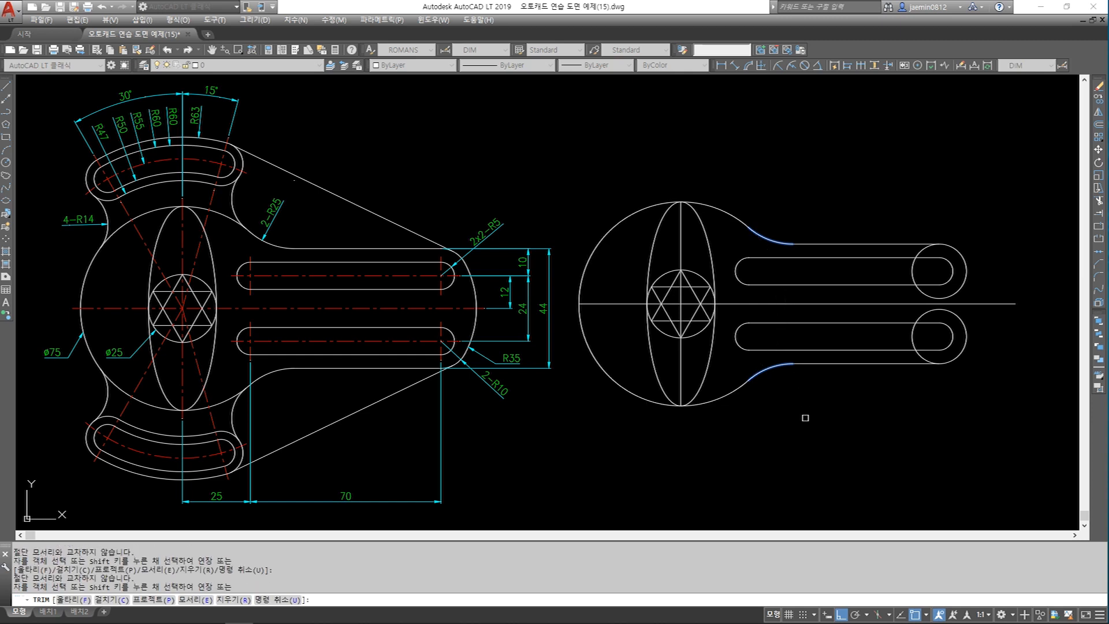
{"action": "key", "text": "Escape"}
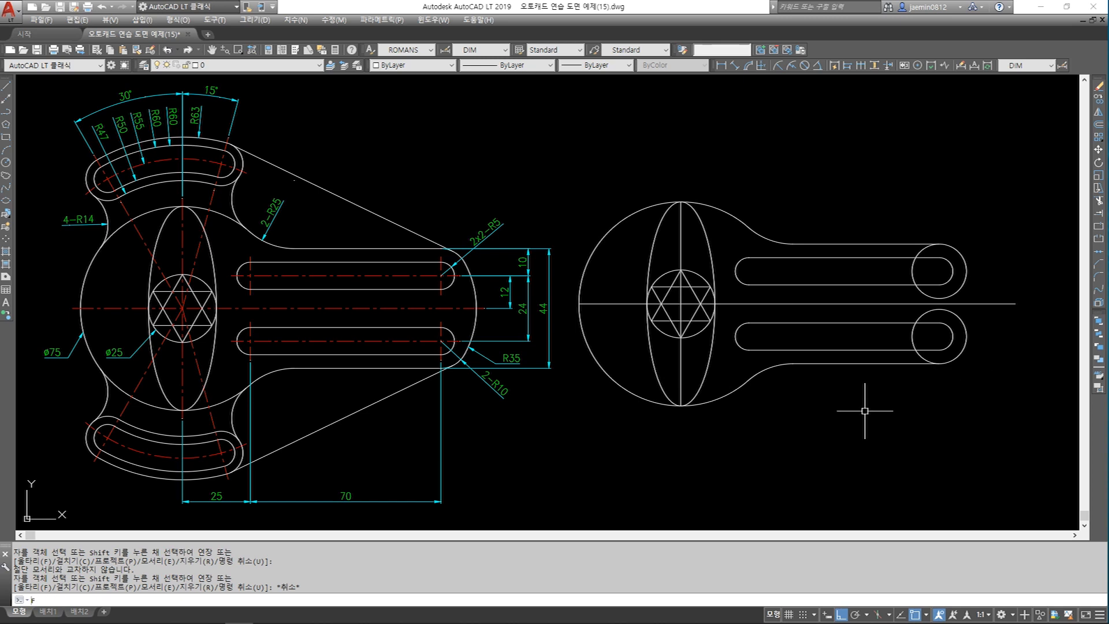
Step: Try to join the outer sides of the two radius 10 circles with a radius 35 fillet
{"action": "key", "text": "Return"}
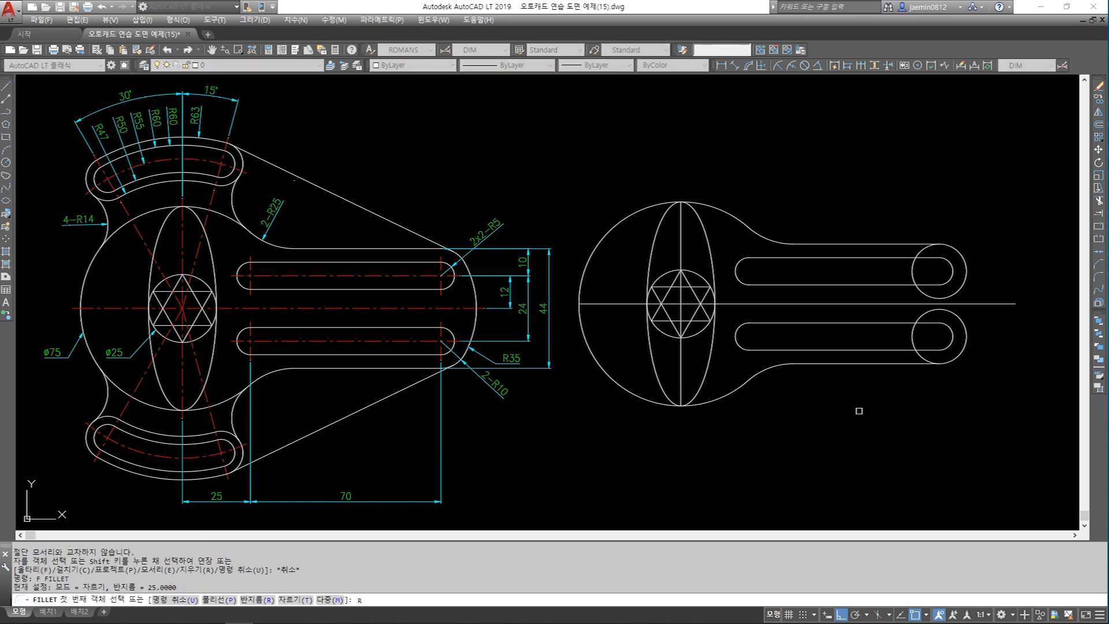
{"action": "type", "text": "R"}
{"action": "key", "text": "Return"}
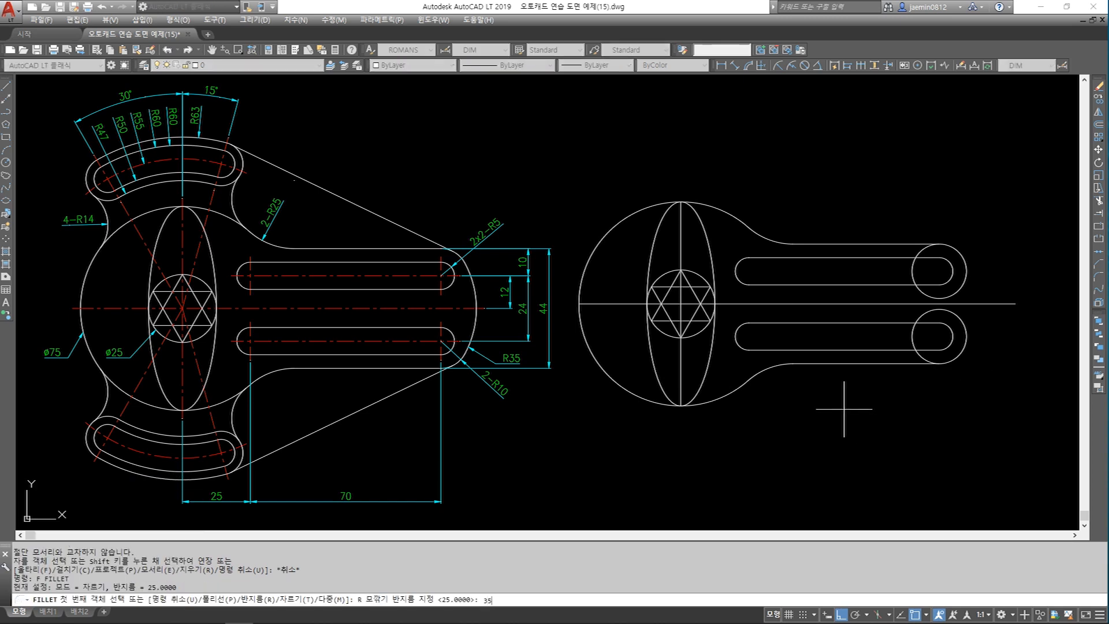
{"action": "key", "text": "Return"}
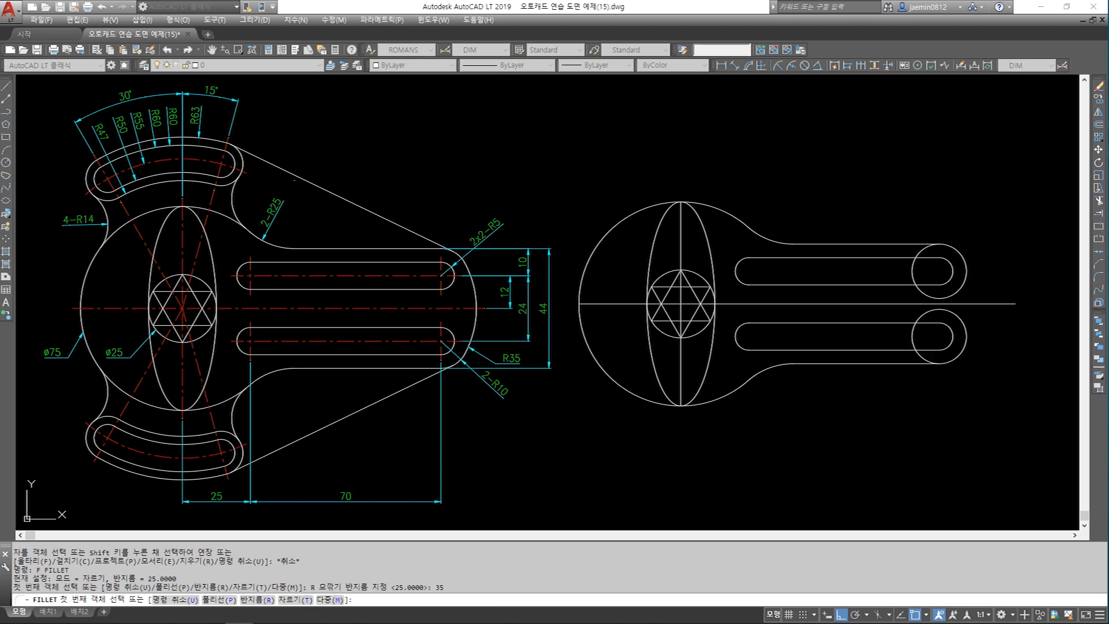
{"action": "left_click", "coordinate": [965, 325]}
{"action": "left_click", "coordinate": [965, 286]}
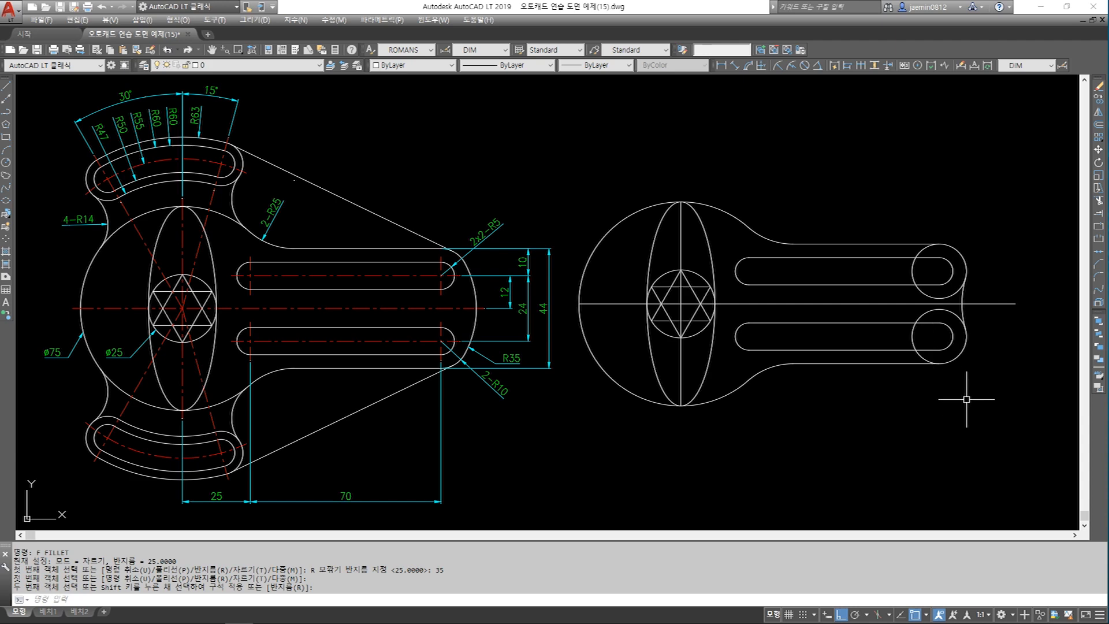
Step: Add a radius dimension to the fillet arc between the two radius 10 circles
{"action": "key", "text": "Escape"}
{"action": "left_click", "coordinate": [778, 65]}
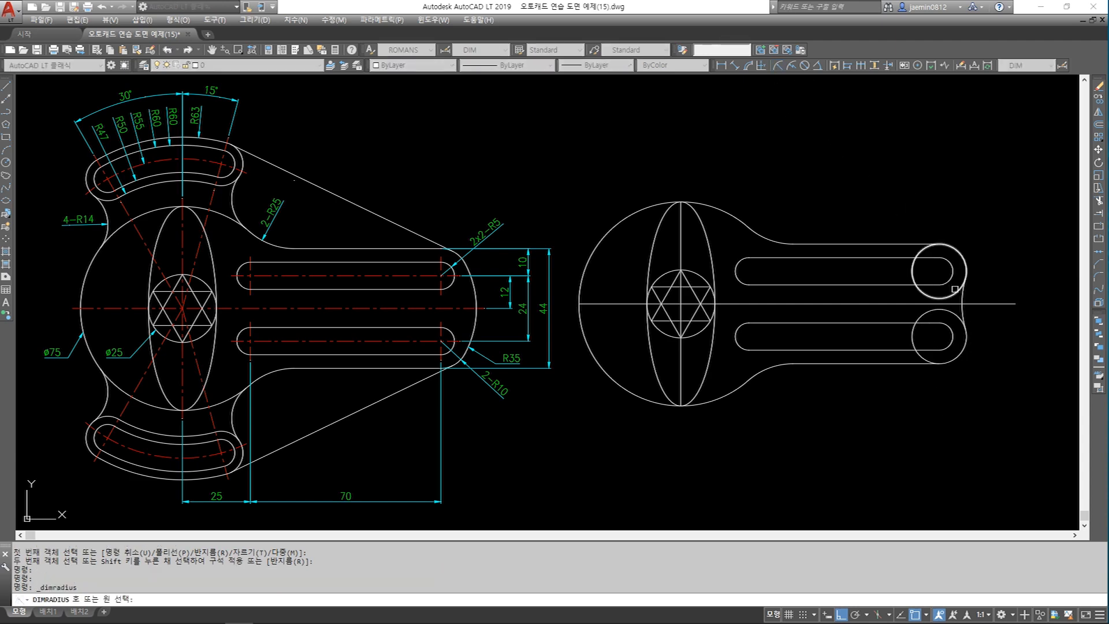
{"action": "left_click", "coordinate": [963, 291]}
{"action": "left_click", "coordinate": [967, 287]}
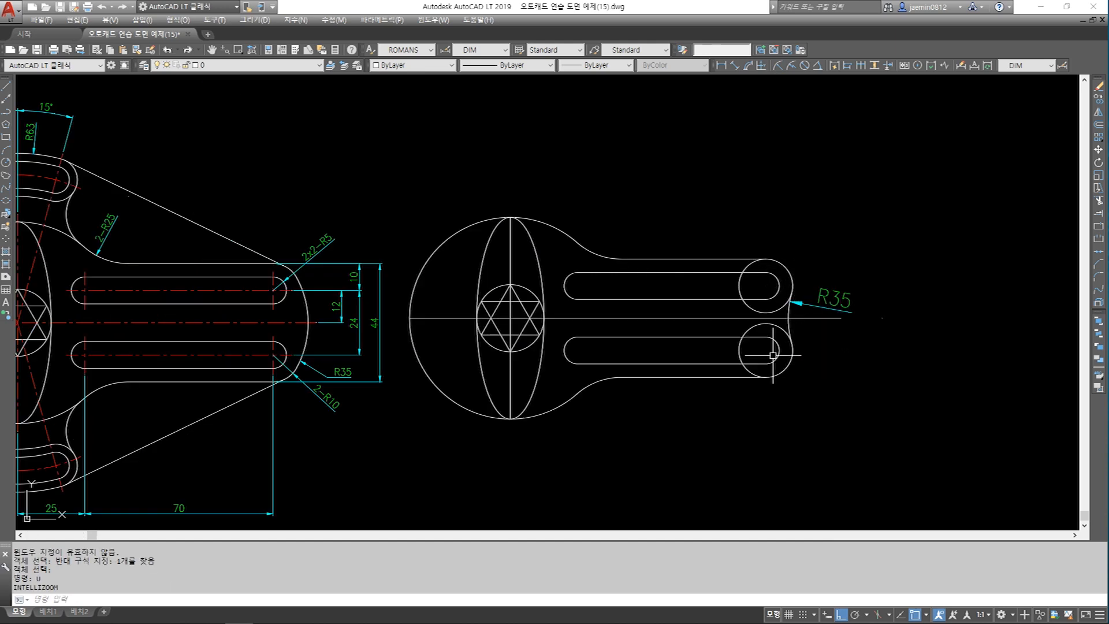
Step: Erase the radius 35 fillet arc between the two circles together with its radius dimension
{"action": "scroll", "coordinate": [758, 289], "scroll_direction": "up", "scroll_amount": 2}
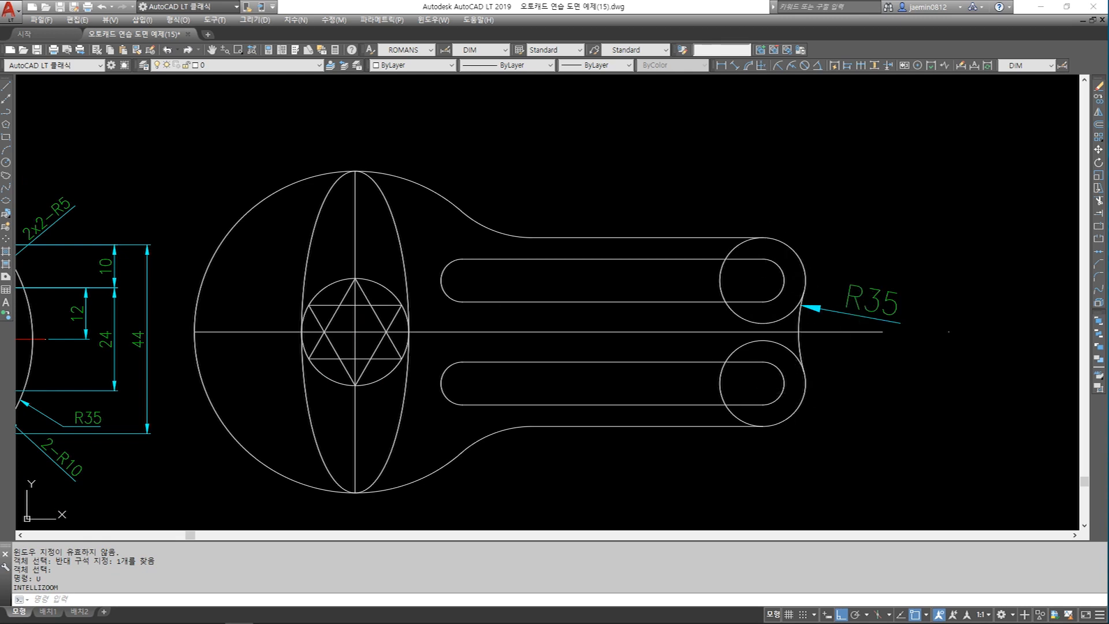
{"action": "left_click", "coordinate": [822, 308]}
{"action": "left_click", "coordinate": [801, 338]}
{"action": "key", "text": "Delete"}
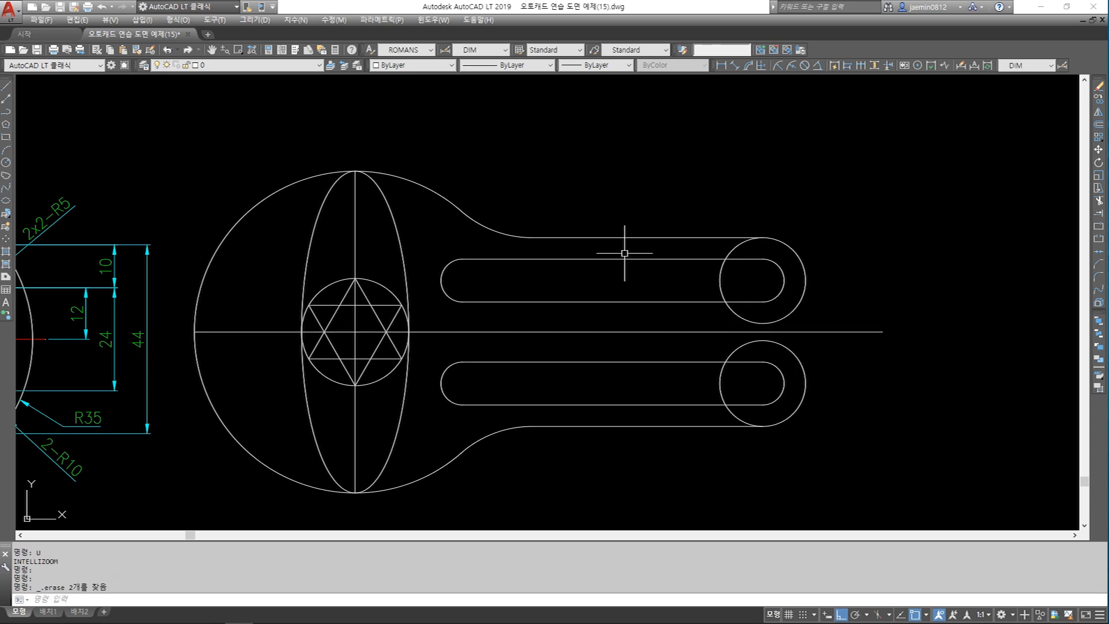
Step: Draw a radius 35 circle tangent to the outer sides of the two radius 10 circles, using the tangent-tangent-radius option
{"action": "scroll", "coordinate": [631, 248], "scroll_direction": "down", "scroll_amount": 5}
{"action": "scroll", "coordinate": [718, 279], "scroll_direction": "up", "scroll_amount": 8}
{"action": "scroll", "coordinate": [532, 283], "scroll_direction": "down", "scroll_amount": 3}
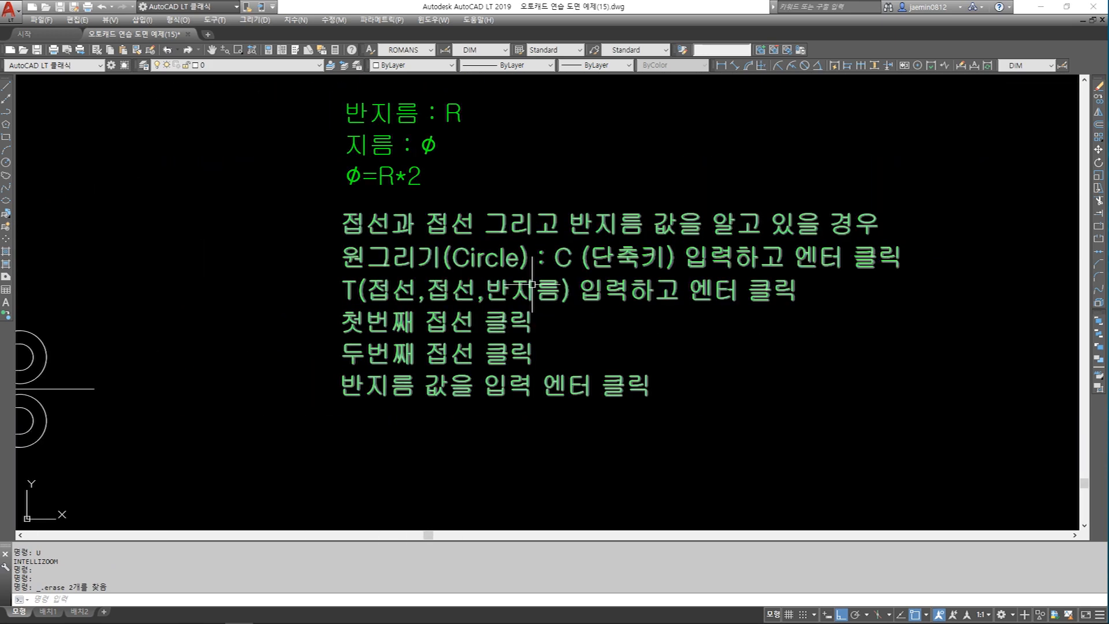
{"action": "scroll", "coordinate": [638, 309], "scroll_direction": "down", "scroll_amount": 3}
{"action": "scroll", "coordinate": [743, 340], "scroll_direction": "up", "scroll_amount": 4}
{"action": "middle_click_drag", "start_coordinate": [743, 339], "coordinate": [869, 320]}
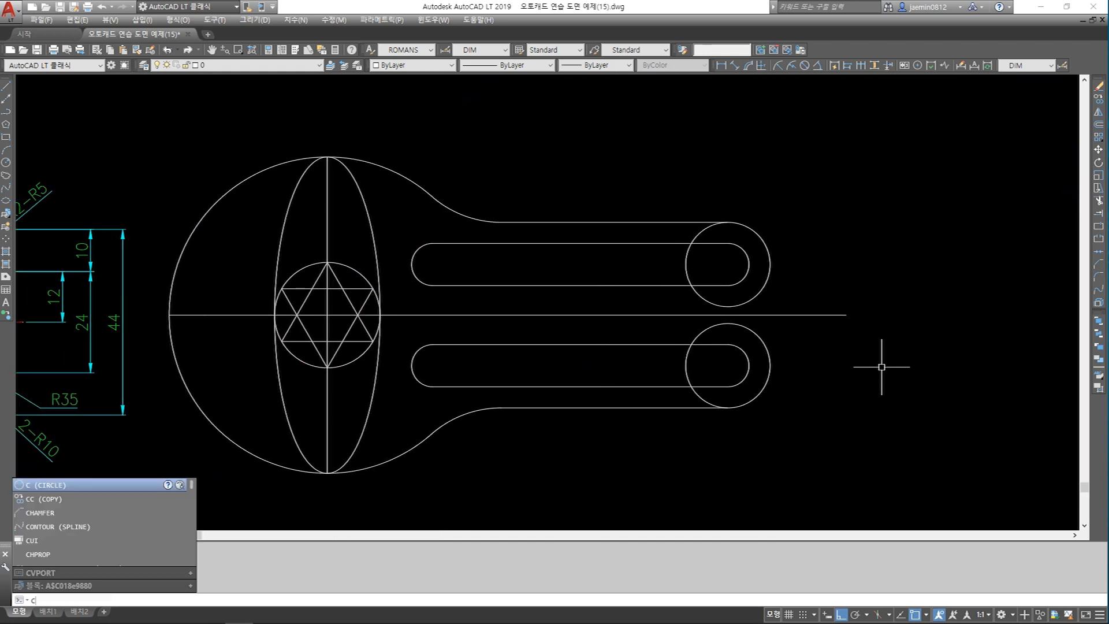
{"action": "key", "text": "Return"}
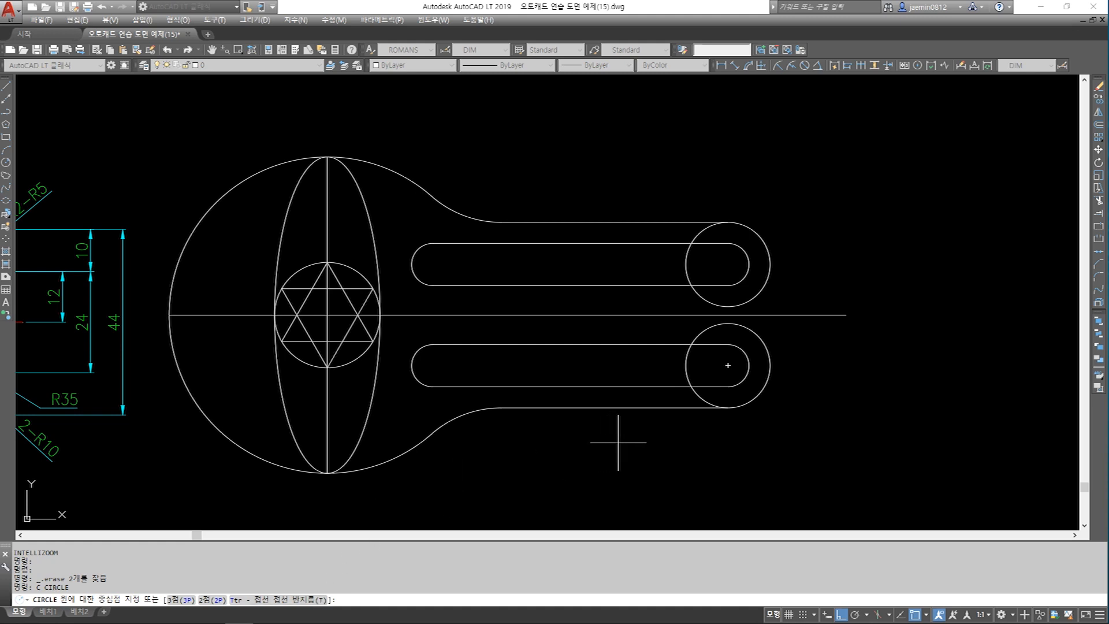
{"action": "type", "text": "T"}
{"action": "key", "text": "Return"}
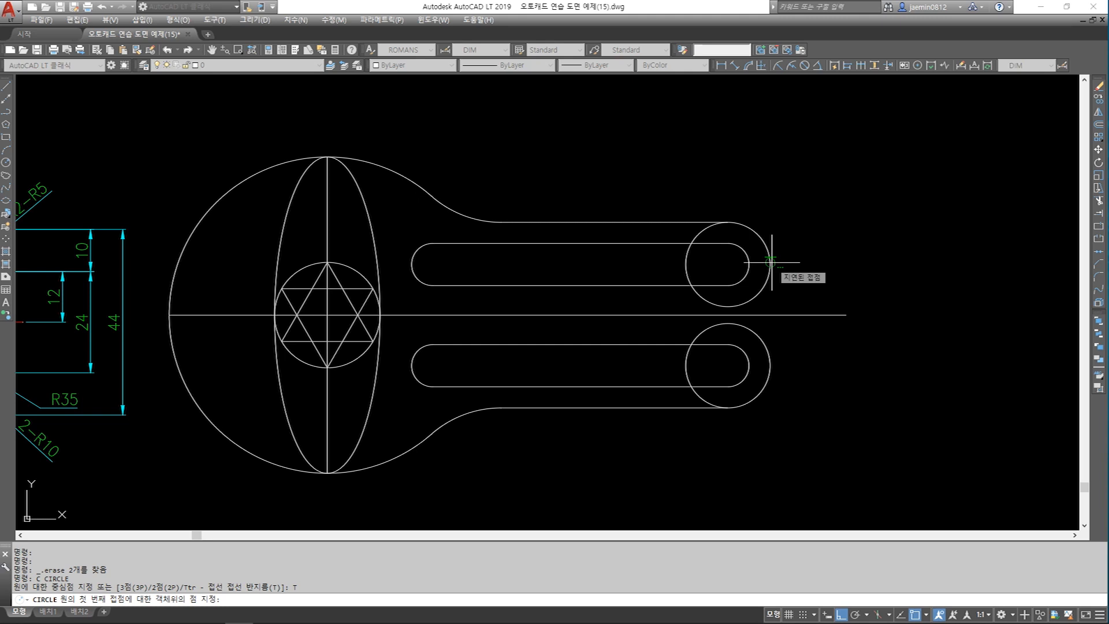
{"action": "left_click", "coordinate": [757, 237]}
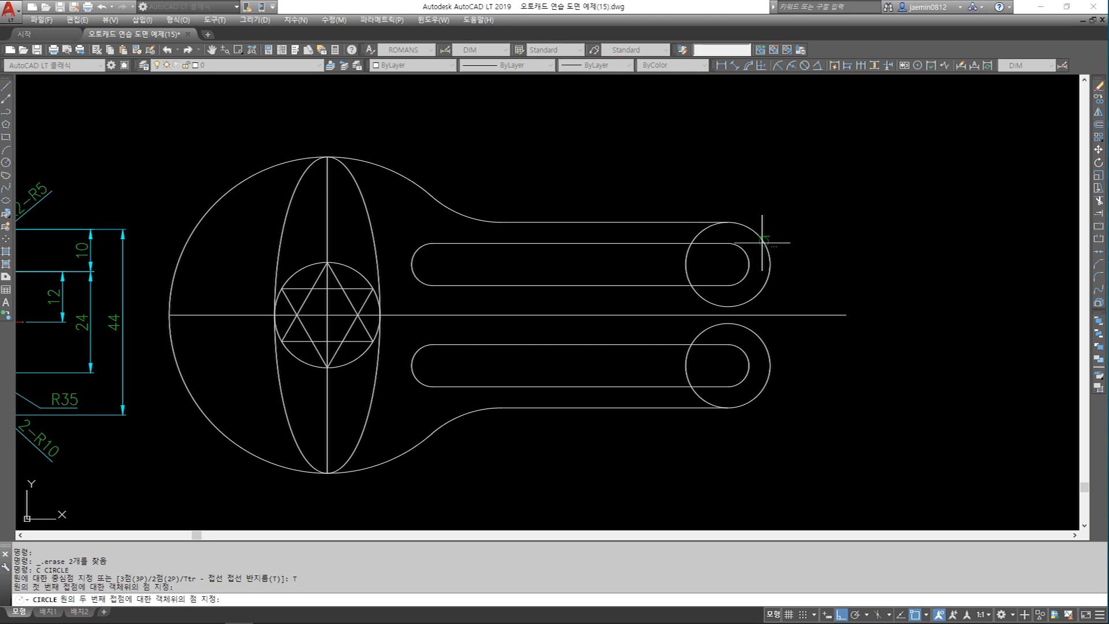
{"action": "left_click", "coordinate": [761, 396]}
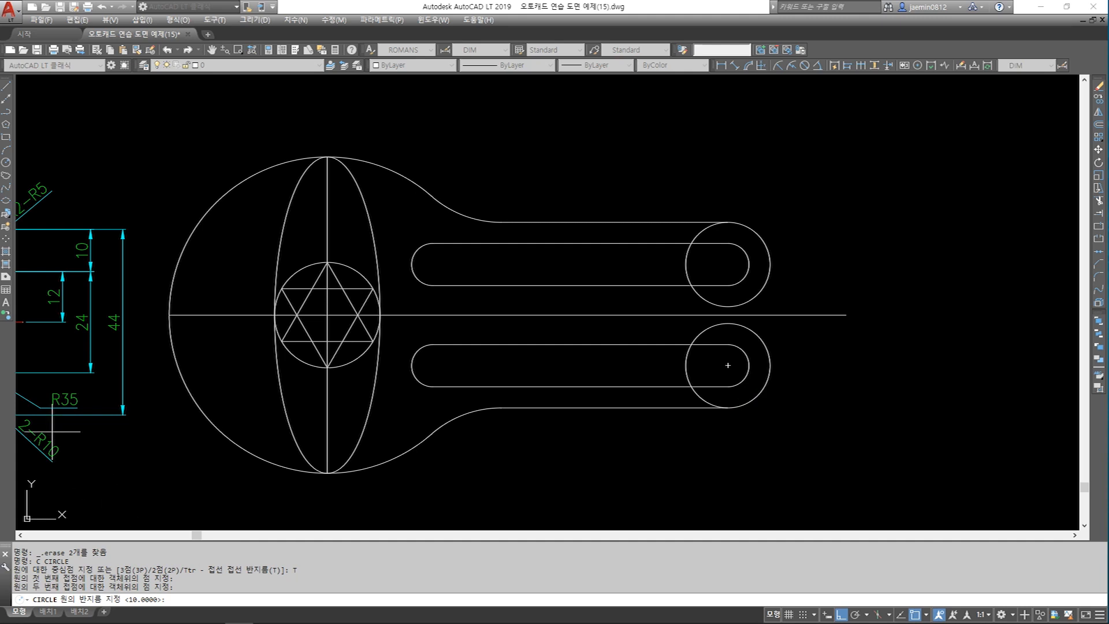
{"action": "middle_click_drag", "start_coordinate": [98, 407], "coordinate": [304, 407]}
{"action": "scroll", "coordinate": [289, 416], "scroll_direction": "up", "scroll_amount": 4}
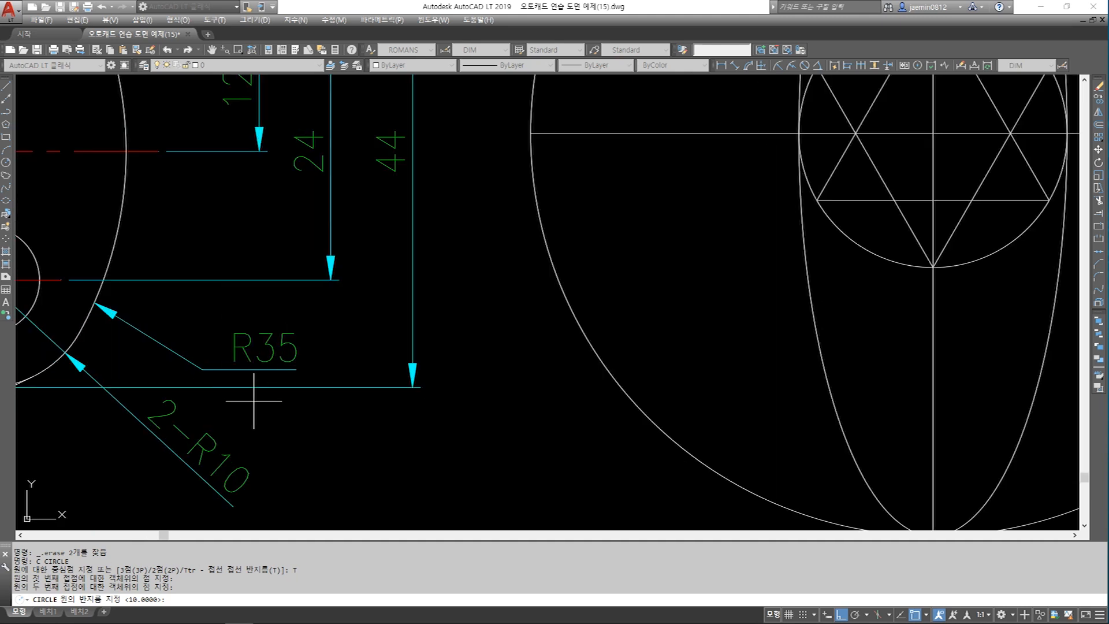
{"action": "scroll", "coordinate": [254, 401], "scroll_direction": "down", "scroll_amount": 4}
{"action": "middle_click_drag", "start_coordinate": [923, 415], "coordinate": [709, 416]}
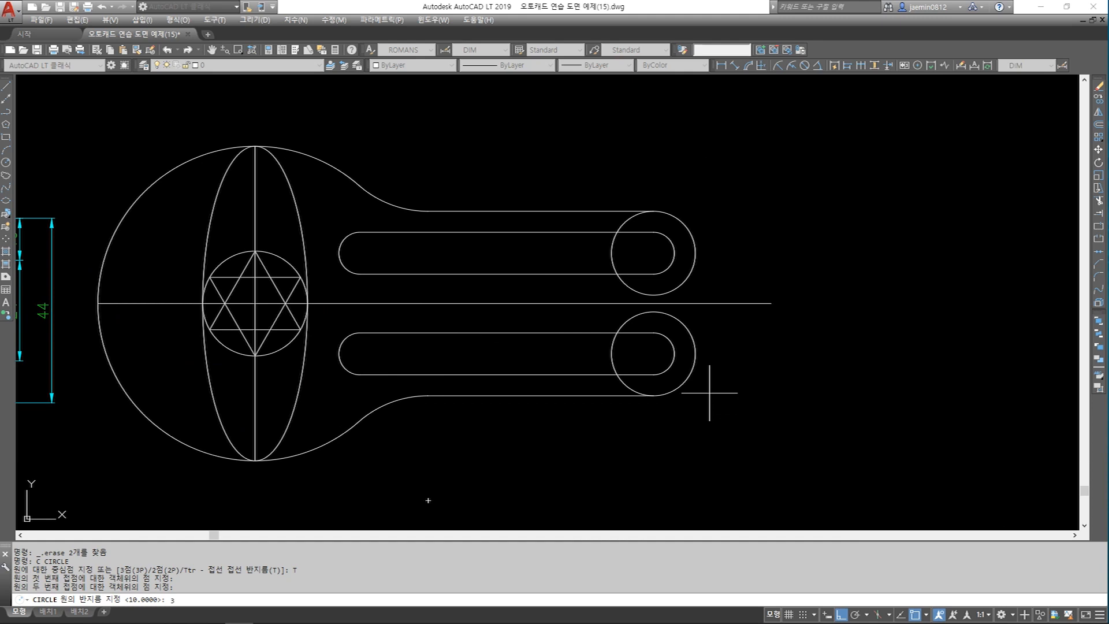
{"action": "key", "text": "Return"}
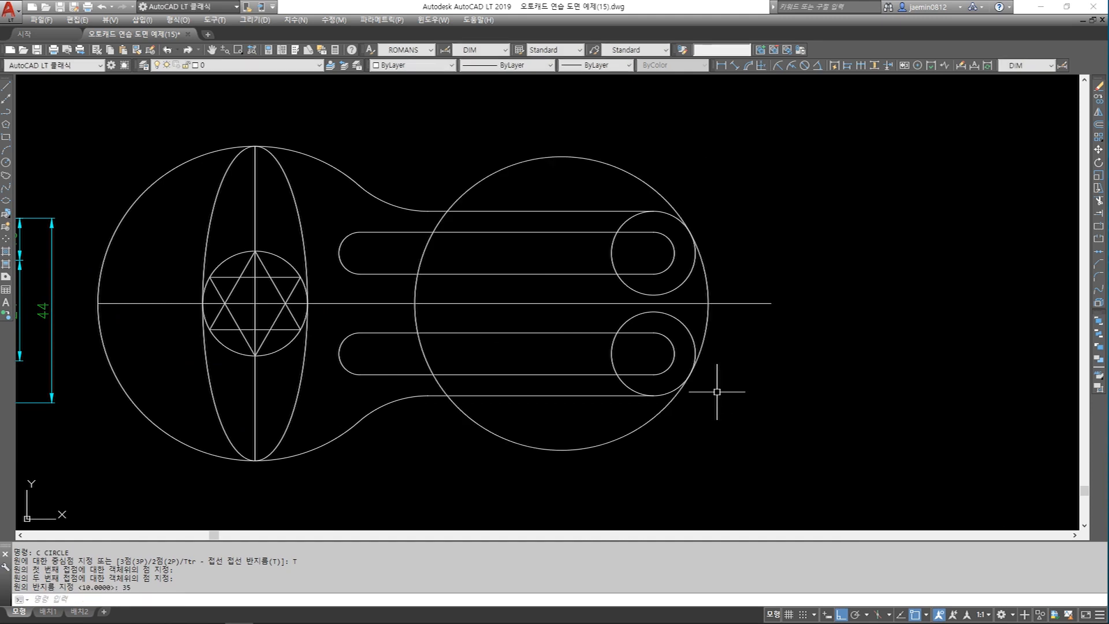
Step: Add a radius dimension to the large tangent circle at the arm's end and erase that dimension
{"action": "left_click", "coordinate": [670, 214]}
{"action": "left_click", "coordinate": [677, 324]}
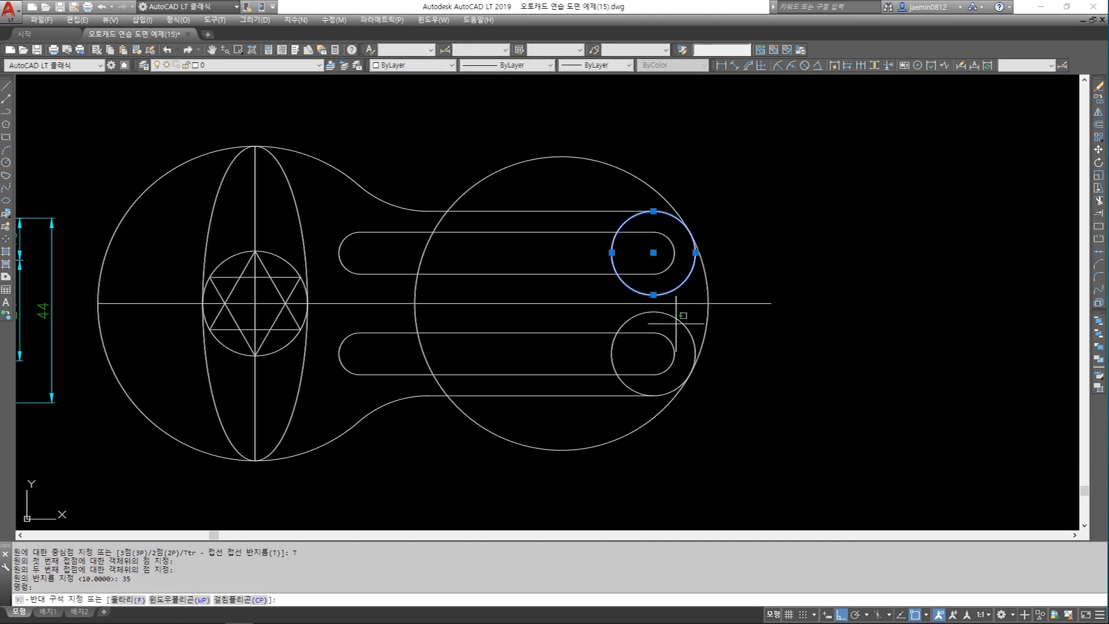
{"action": "left_click", "coordinate": [681, 339]}
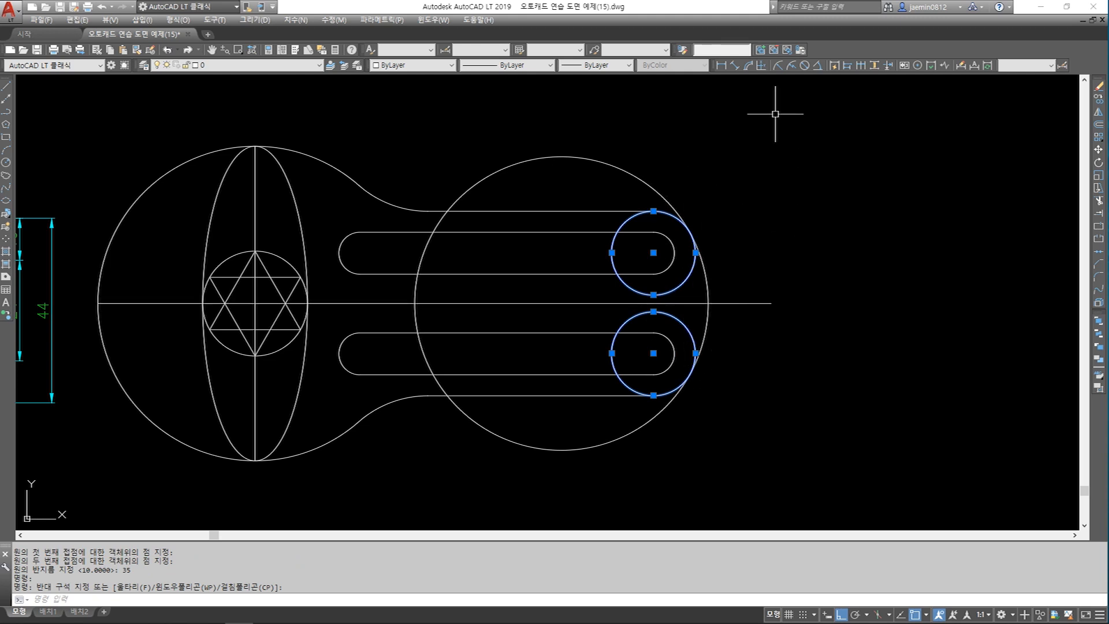
{"action": "left_click", "coordinate": [777, 65]}
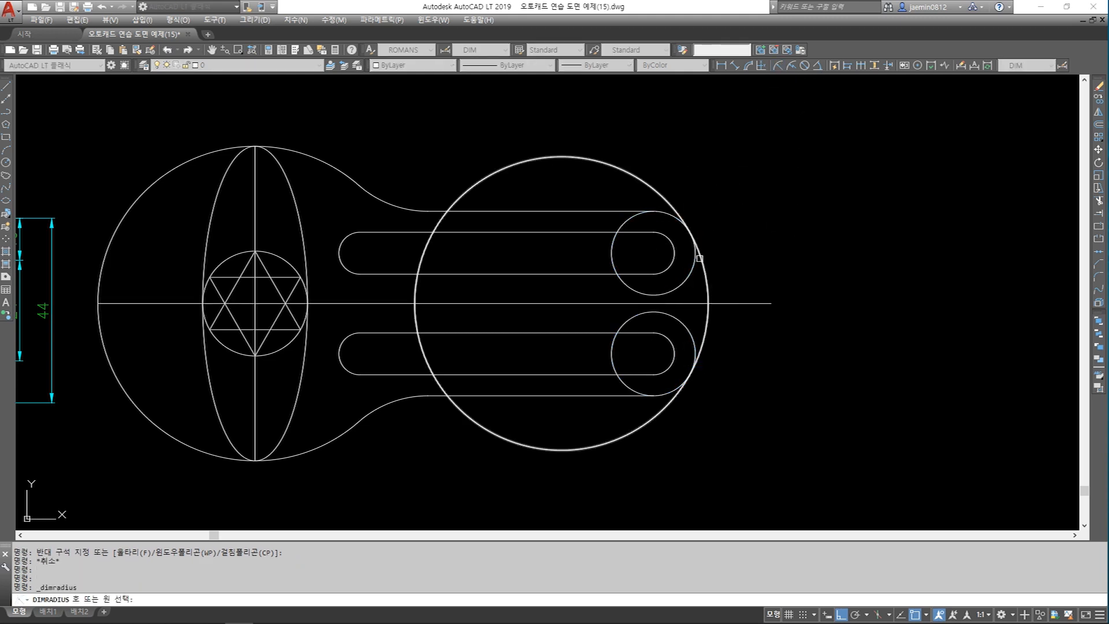
{"action": "left_click", "coordinate": [701, 248]}
{"action": "key", "text": "Escape"}
{"action": "key", "text": "Escape"}
{"action": "key", "text": "Escape"}
{"action": "key", "text": "Escape"}
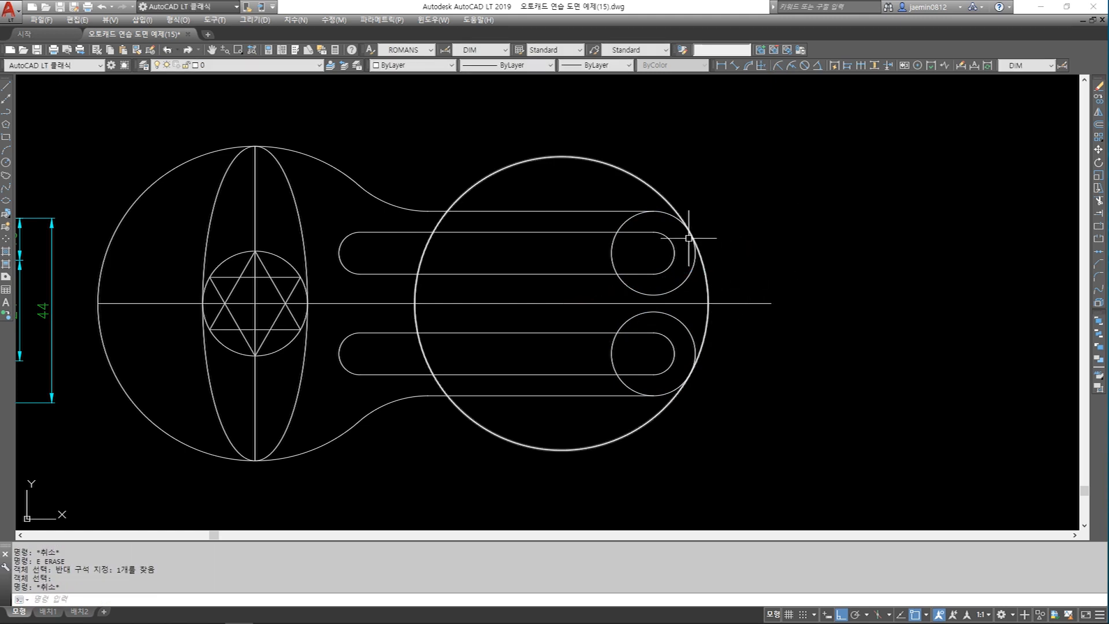
Step: Trim the radius 35 circle to its outer arc, using the two radius 10 circles as cutting edges
{"action": "type", "text": "tr"}
{"action": "key", "text": "Return"}
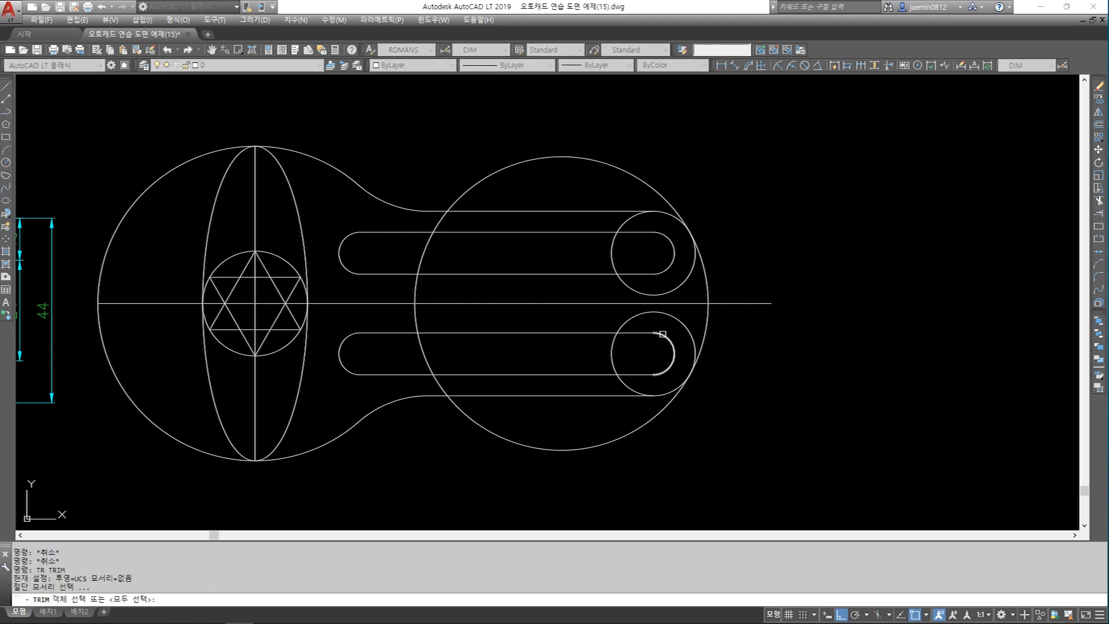
{"action": "left_click", "coordinate": [672, 219]}
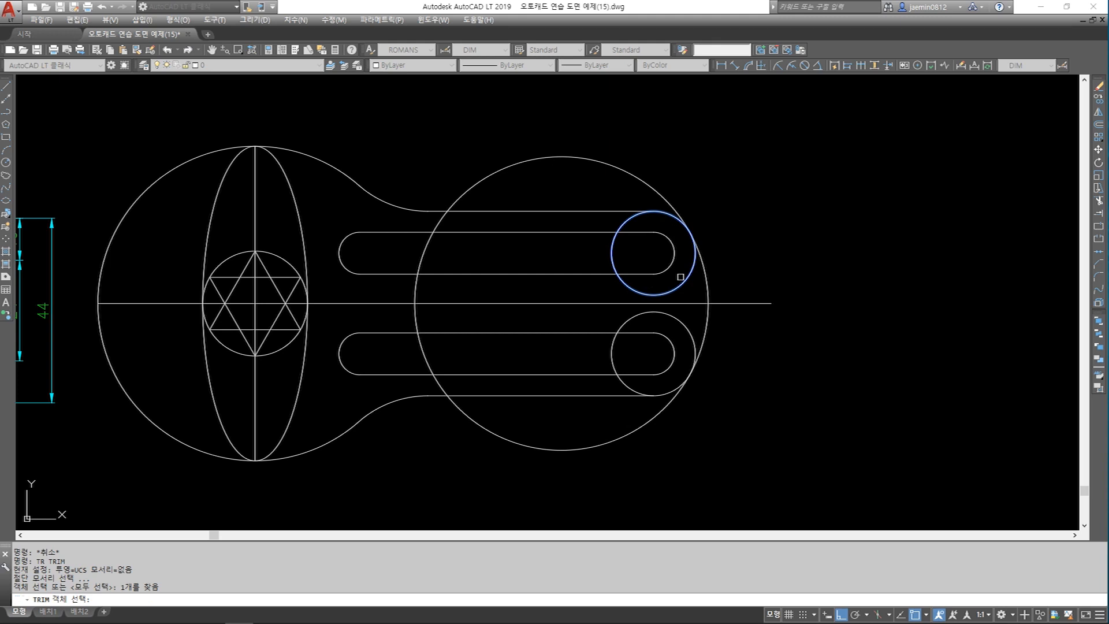
{"action": "left_click", "coordinate": [686, 325]}
{"action": "key", "text": "Return"}
{"action": "left_click", "coordinate": [417, 330]}
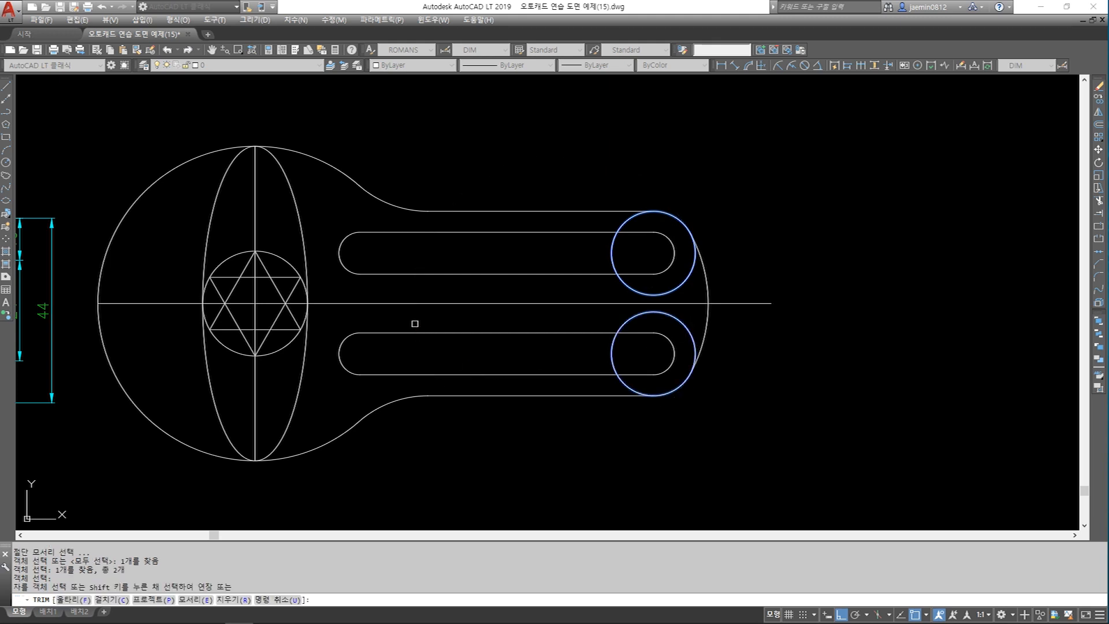
{"action": "key", "text": "Escape"}
Step: Trim away the inner portions of both radius 10 circles, using the radius 35 arc and the arm's two outer lines as cutting edges
{"action": "type", "text": "tr"}
{"action": "key", "text": "Return"}
{"action": "left_click", "coordinate": [707, 284]}
{"action": "left_click", "coordinate": [604, 212]}
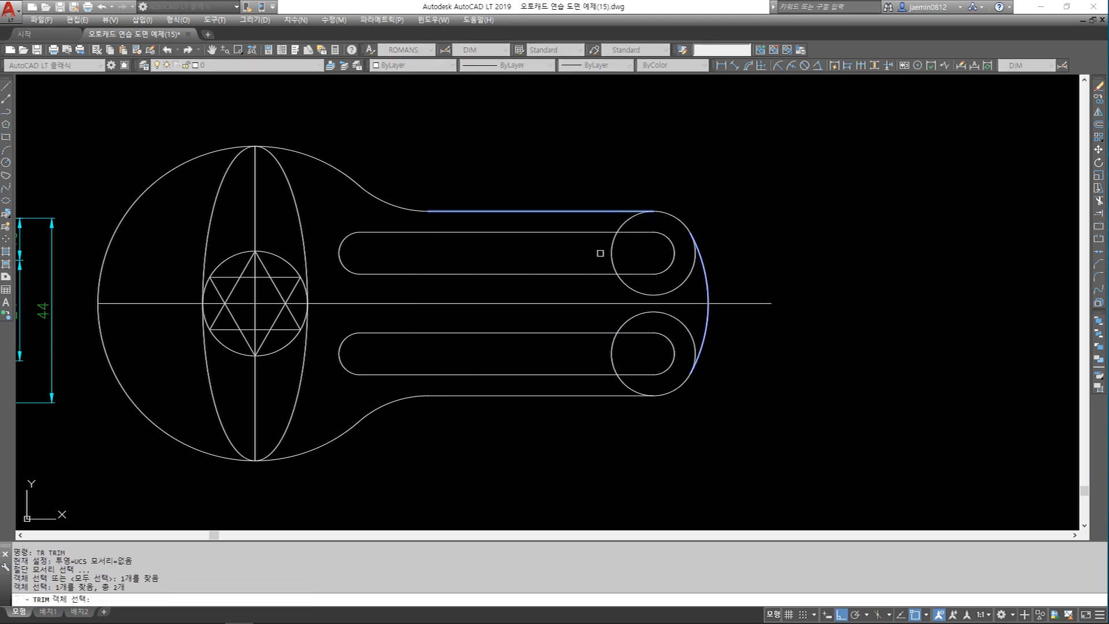
{"action": "left_click", "coordinate": [593, 396]}
{"action": "key", "text": "Return"}
{"action": "left_click", "coordinate": [632, 387]}
{"action": "left_click", "coordinate": [632, 276]}
{"action": "left_click", "coordinate": [632, 293]}
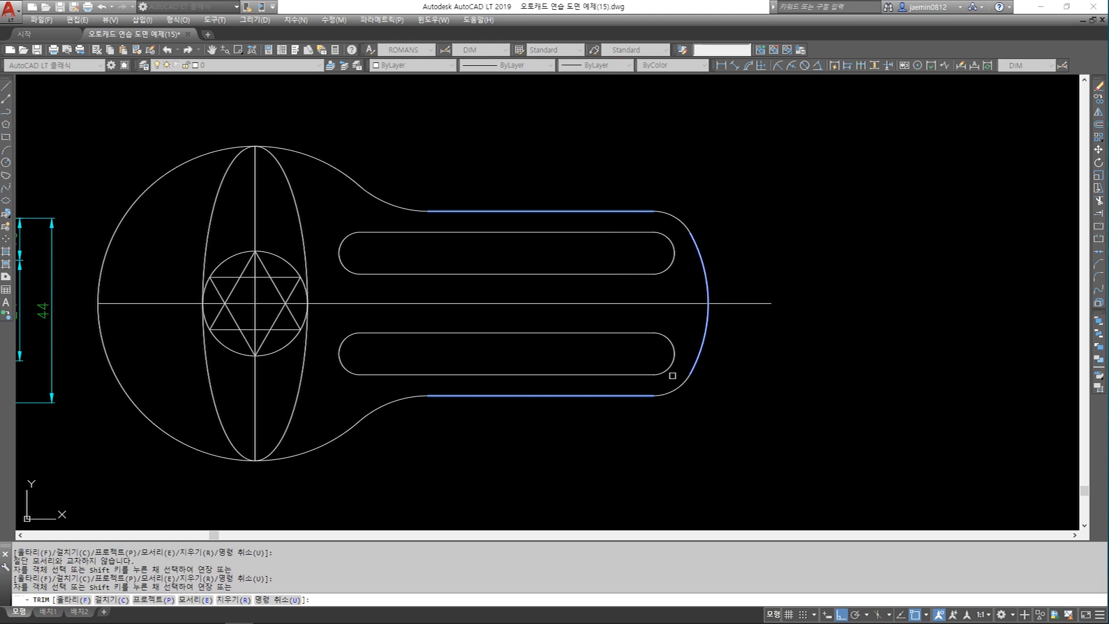
{"action": "key", "text": "Escape"}
Step: Erase the vertical and horizontal construction centrelines from the redrawn part
{"action": "scroll", "coordinate": [729, 451], "scroll_direction": "down", "scroll_amount": 5}
{"action": "mouse_move", "coordinate": [797, 438]}
{"action": "middle_mouse_down"}
{"action": "mouse_move", "coordinate": [921, 426]}
{"action": "mouse_move", "coordinate": [894, 374]}
{"action": "mouse_move", "coordinate": [886, 394]}
{"action": "middle_mouse_up"}
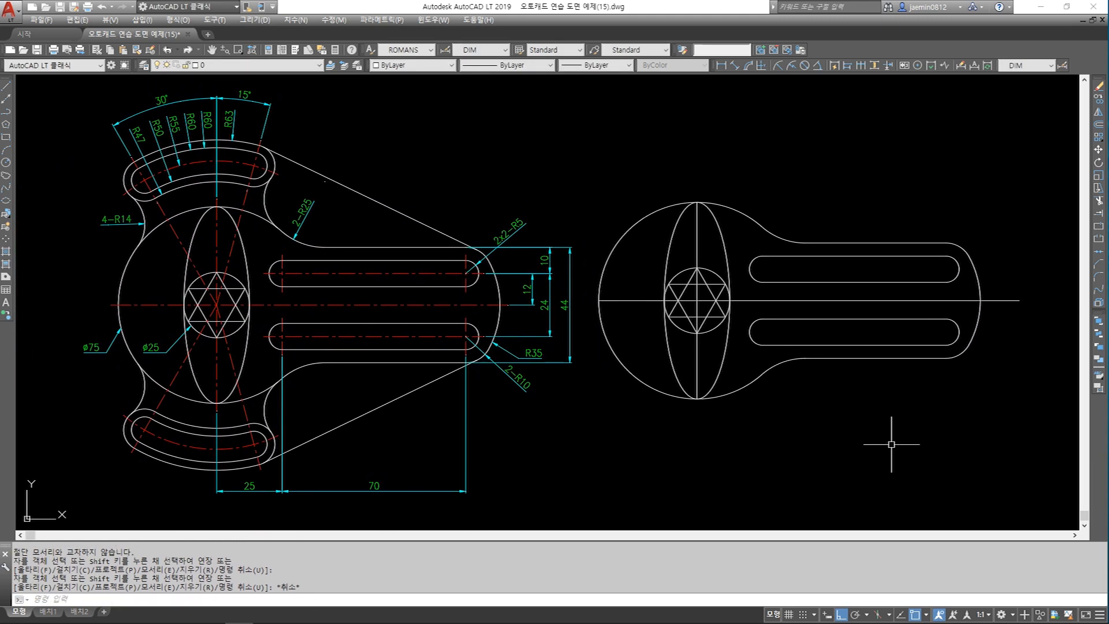
{"action": "key", "text": "Escape"}
{"action": "type", "text": "e"}
{"action": "key", "text": "Return"}
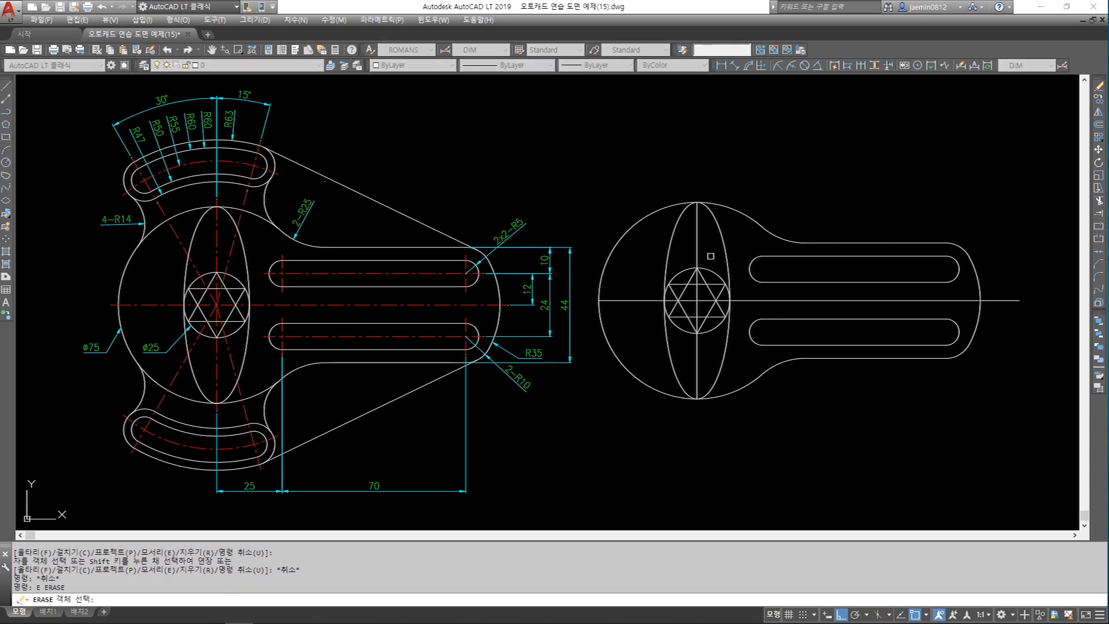
{"action": "left_click", "coordinate": [695, 249]}
{"action": "left_click_drag", "start_coordinate": [643, 285], "coordinate": [634, 322]}
{"action": "key", "text": "Return"}
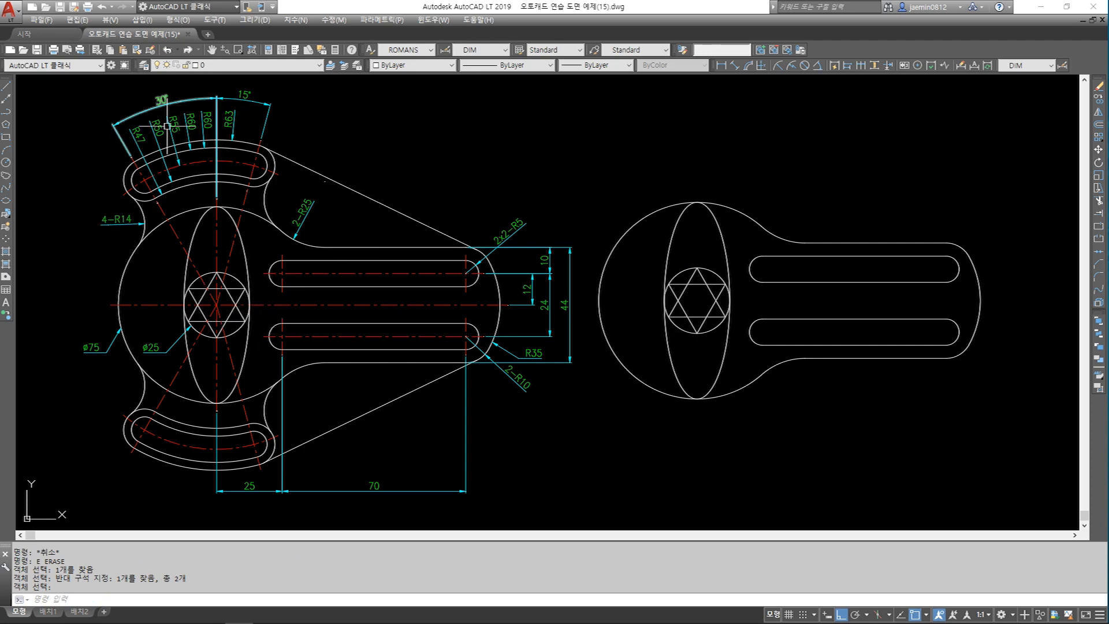
Step: Erase the duplicate R60 dimension next to R63 on the reference drawing, including its text, leader line and arrowhead
{"action": "scroll", "coordinate": [179, 256], "scroll_direction": "up", "scroll_amount": 4}
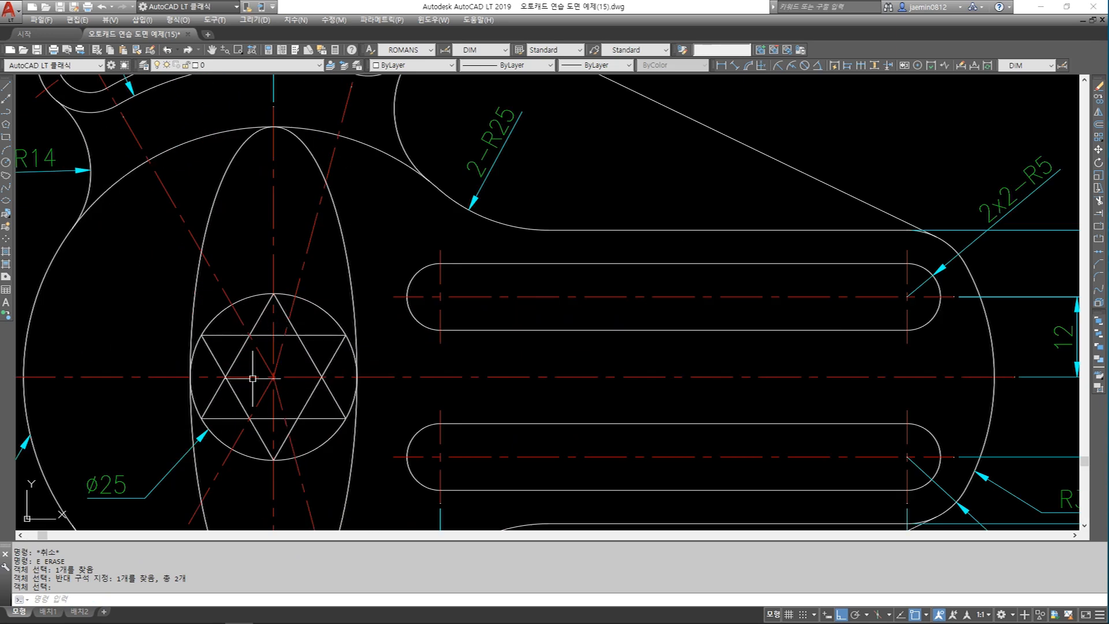
{"action": "scroll", "coordinate": [279, 383], "scroll_direction": "down", "scroll_amount": 3}
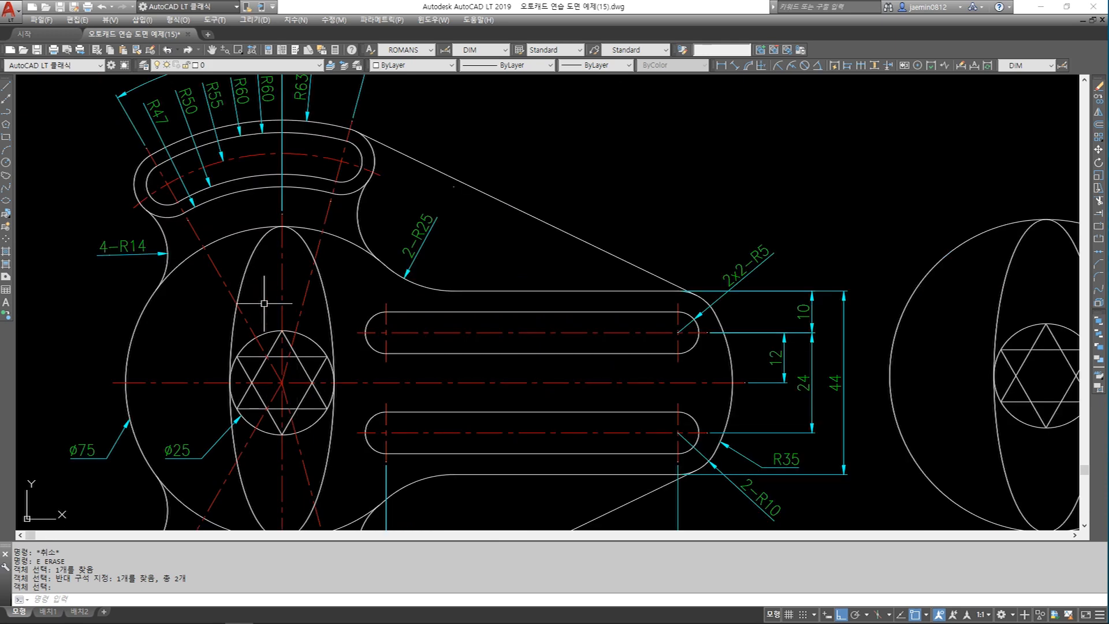
{"action": "scroll", "coordinate": [248, 301], "scroll_direction": "up", "scroll_amount": 4}
{"action": "scroll", "coordinate": [332, 338], "scroll_direction": "down", "scroll_amount": 2}
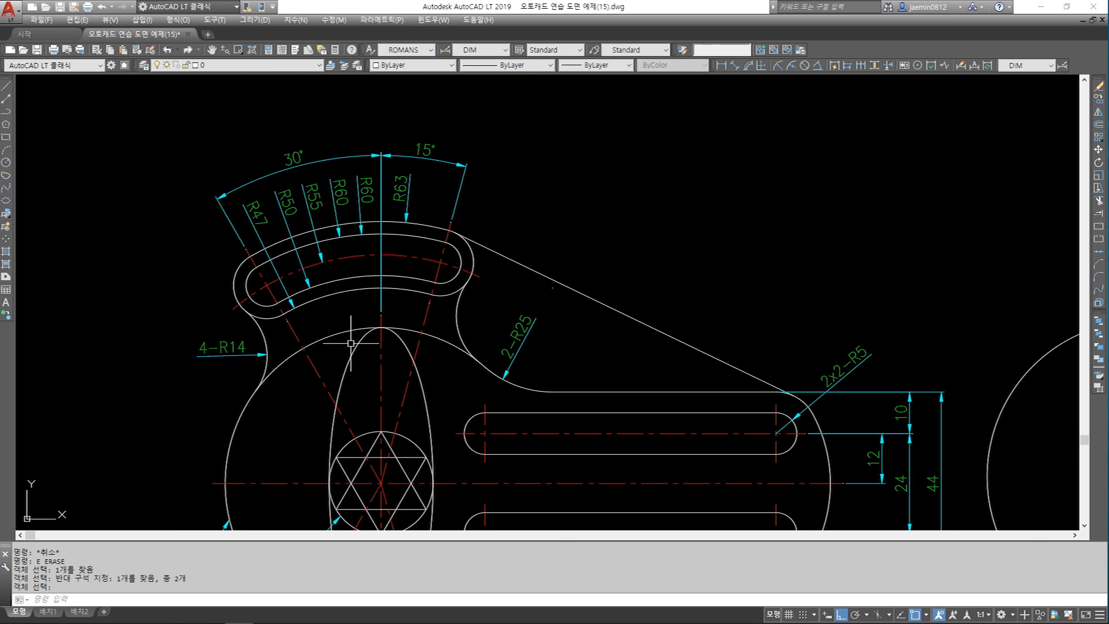
{"action": "middle_click_drag", "start_coordinate": [350, 342], "coordinate": [350, 330]}
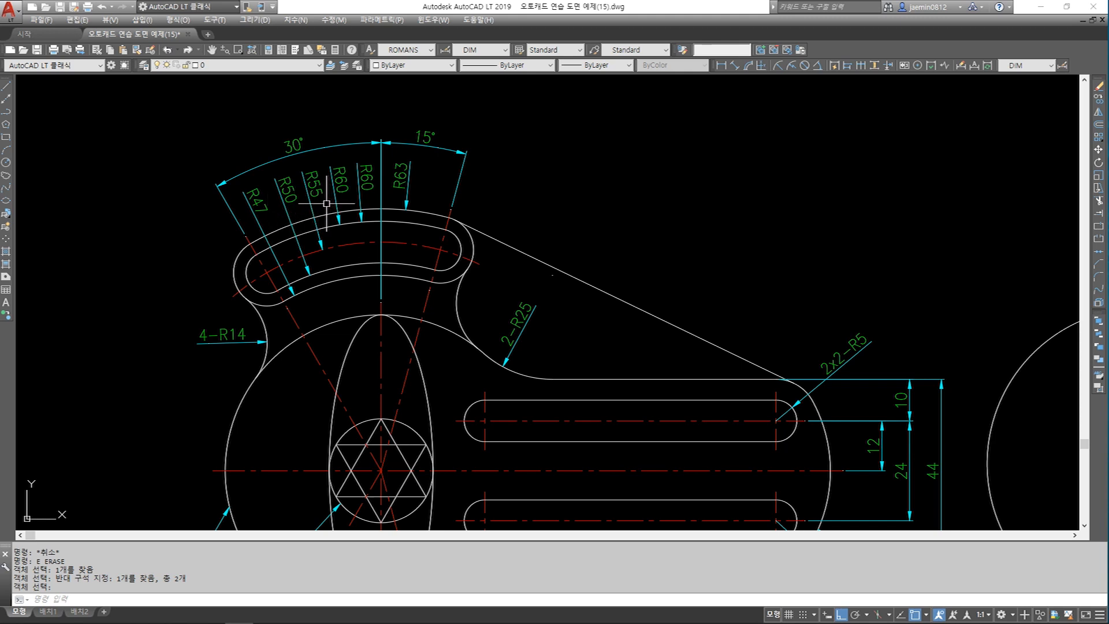
{"action": "left_click", "coordinate": [367, 182]}
{"action": "key", "text": "Delete"}
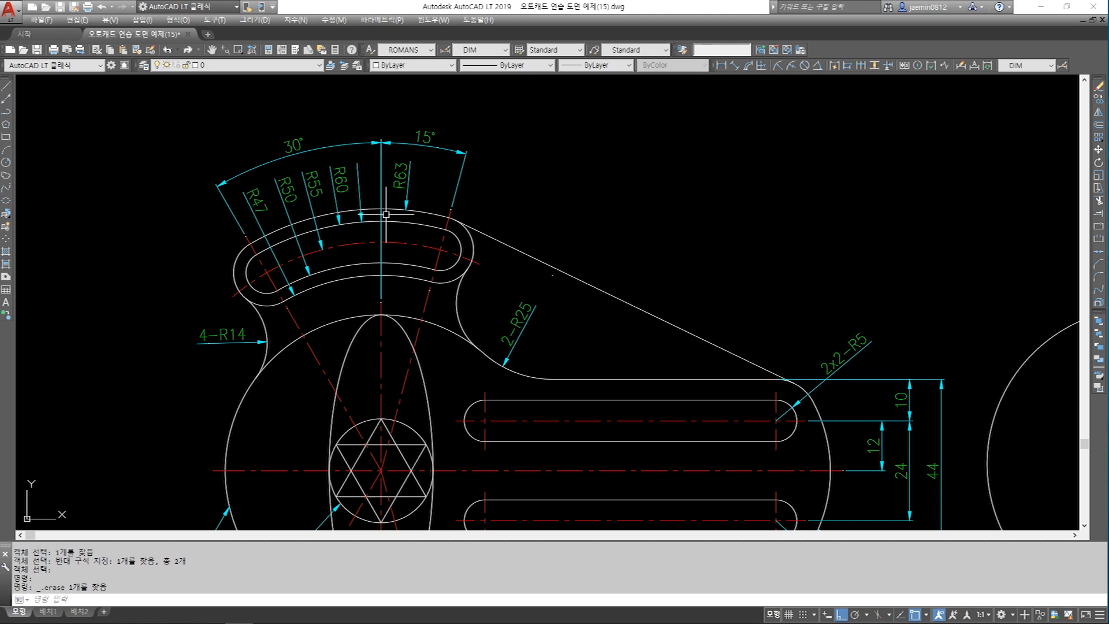
{"action": "left_click", "coordinate": [365, 193]}
{"action": "key", "text": "Delete"}
{"action": "left_click", "coordinate": [349, 160]}
{"action": "left_click", "coordinate": [405, 267]}
{"action": "key", "text": "Delete"}
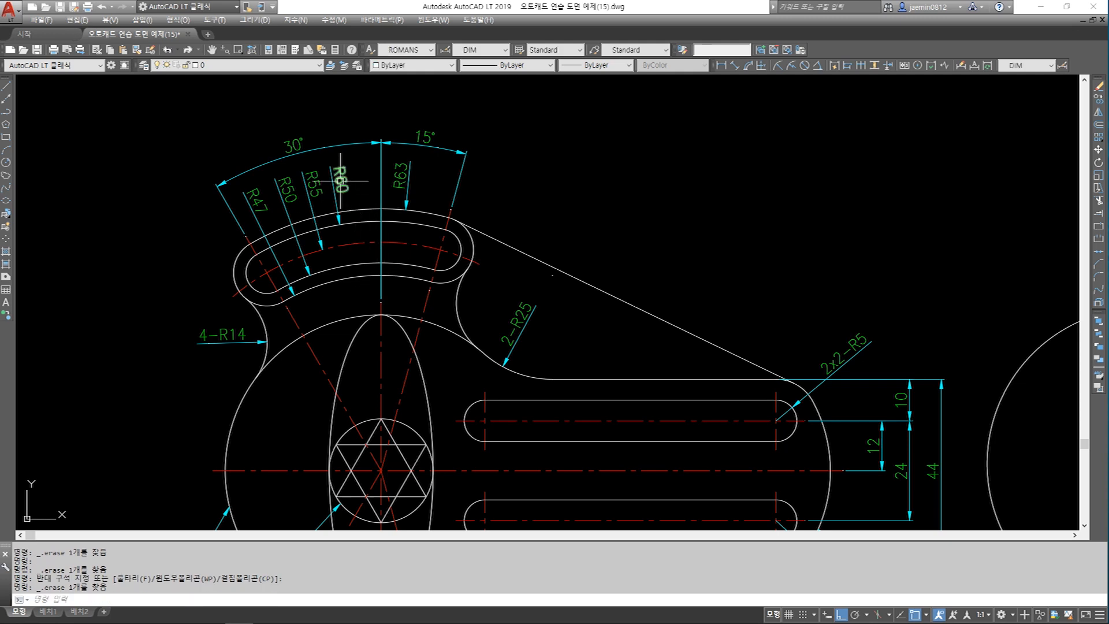
{"action": "key", "text": "Escape"}
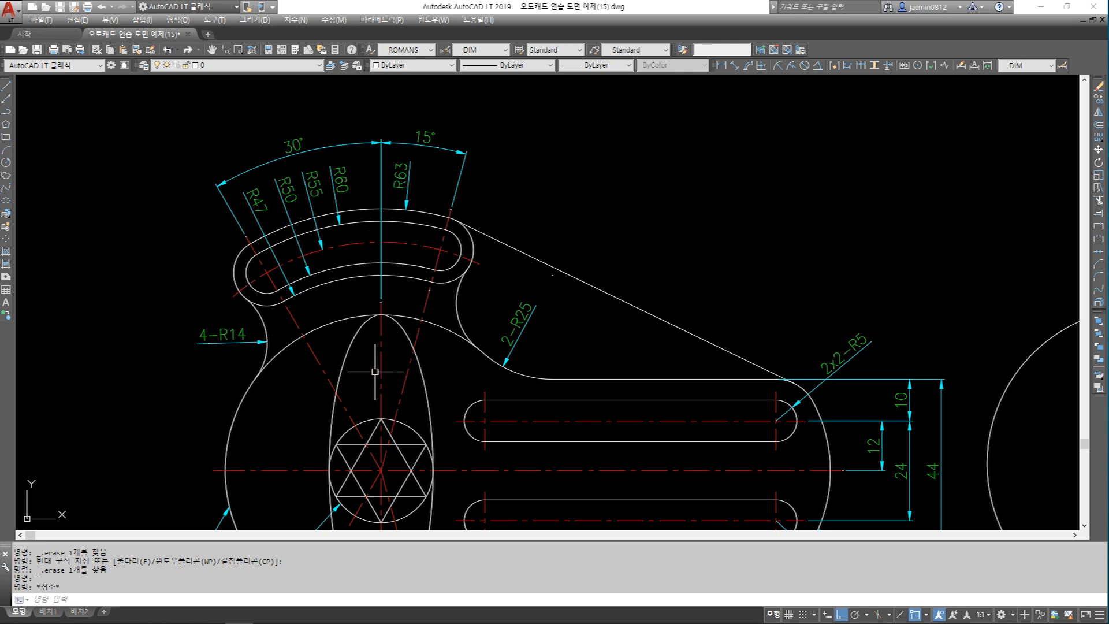
Step: Examine the reference's upper curved slot, checking its R55 centreline arc against the angled centrelines running from the large circle's centre
{"action": "middle_click_drag", "start_coordinate": [400, 446], "coordinate": [411, 382]}
{"action": "middle_click_drag", "start_coordinate": [477, 292], "coordinate": [504, 223]}
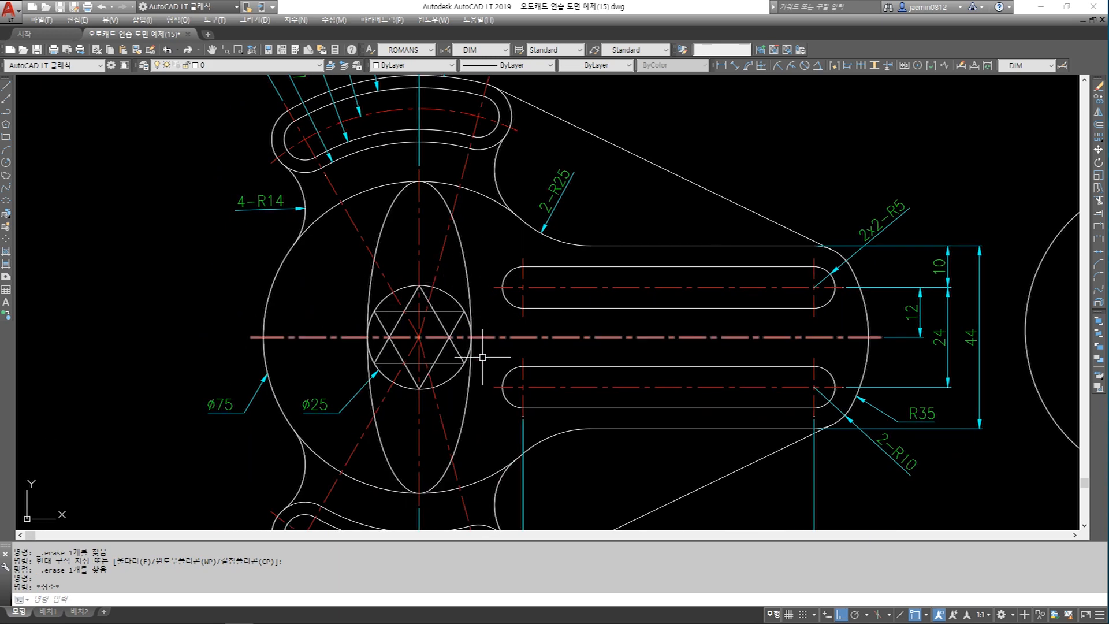
{"action": "middle_click_drag", "start_coordinate": [418, 342], "coordinate": [384, 432]}
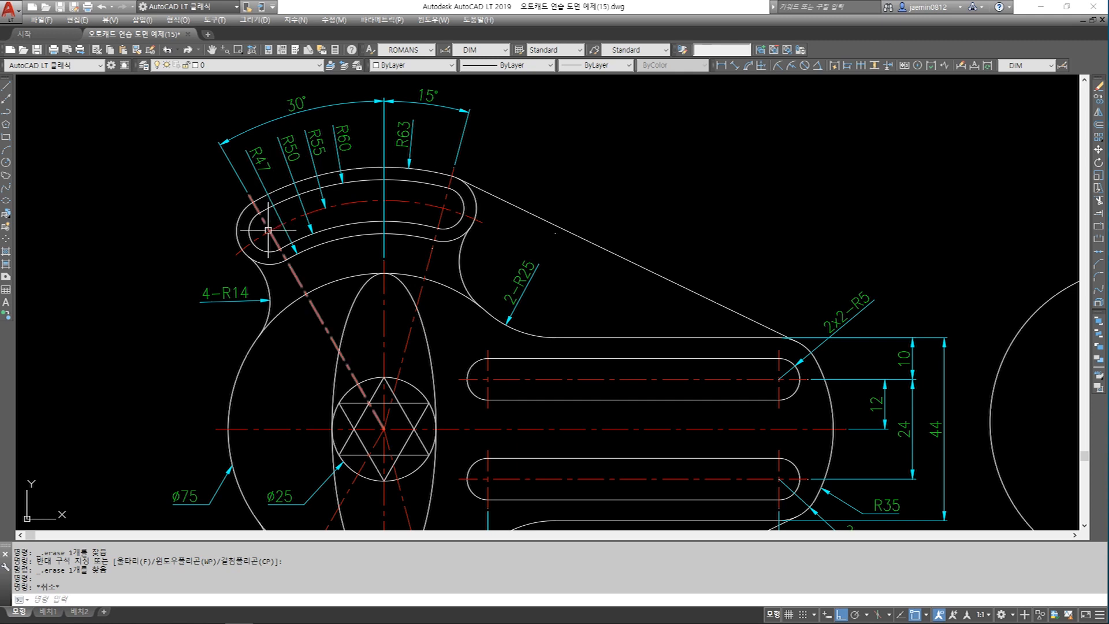
{"action": "left_click", "coordinate": [349, 203]}
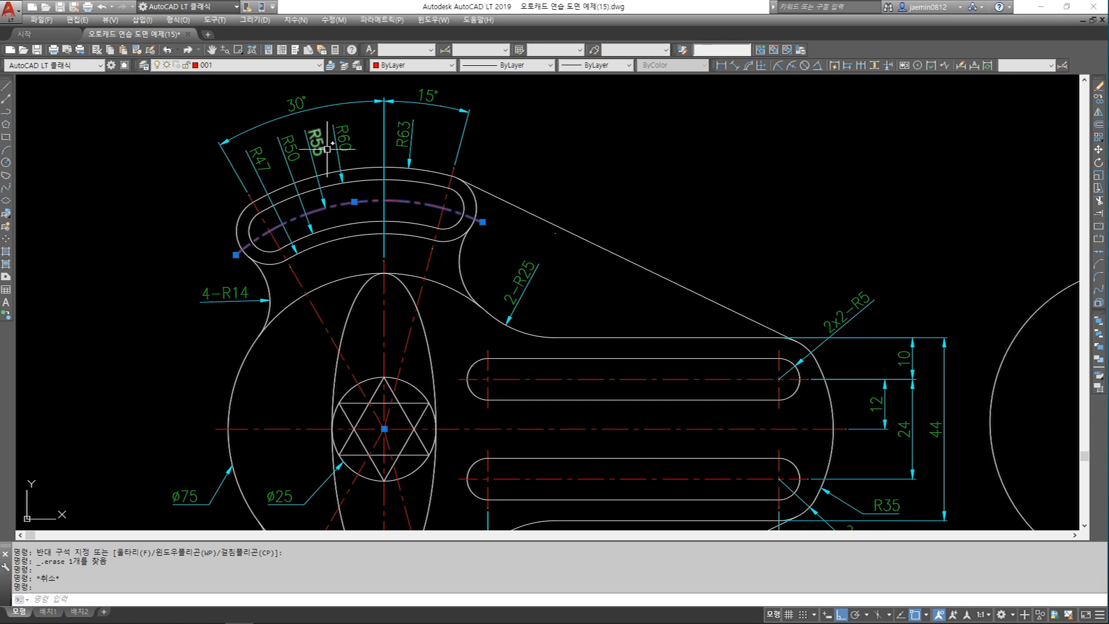
{"action": "mouse_move", "coordinate": [328, 149]}
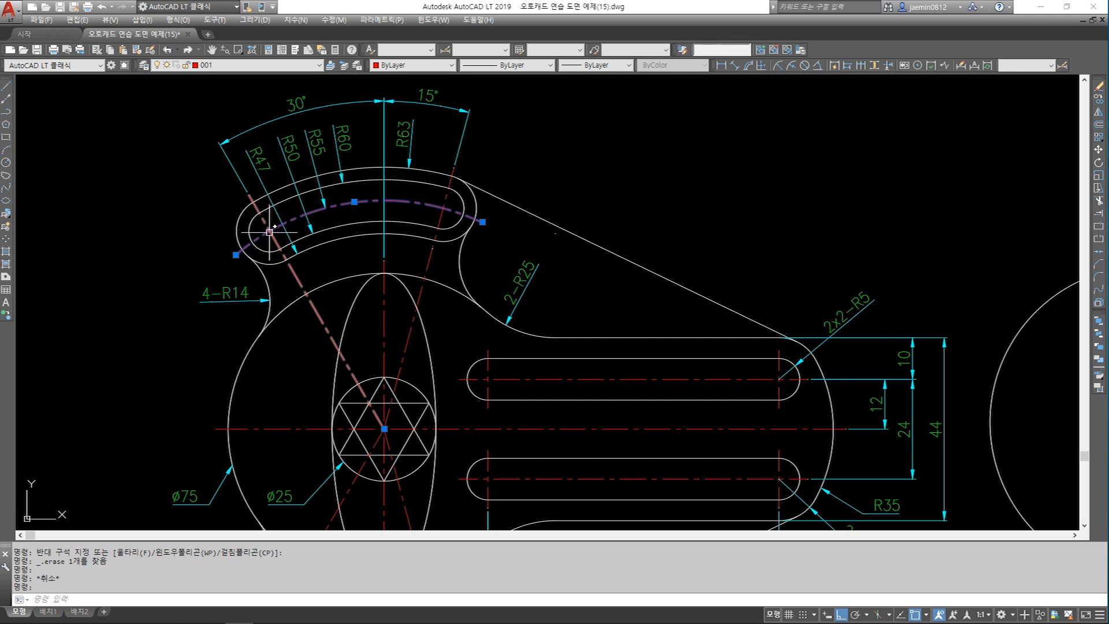
{"action": "mouse_move", "coordinate": [282, 246]}
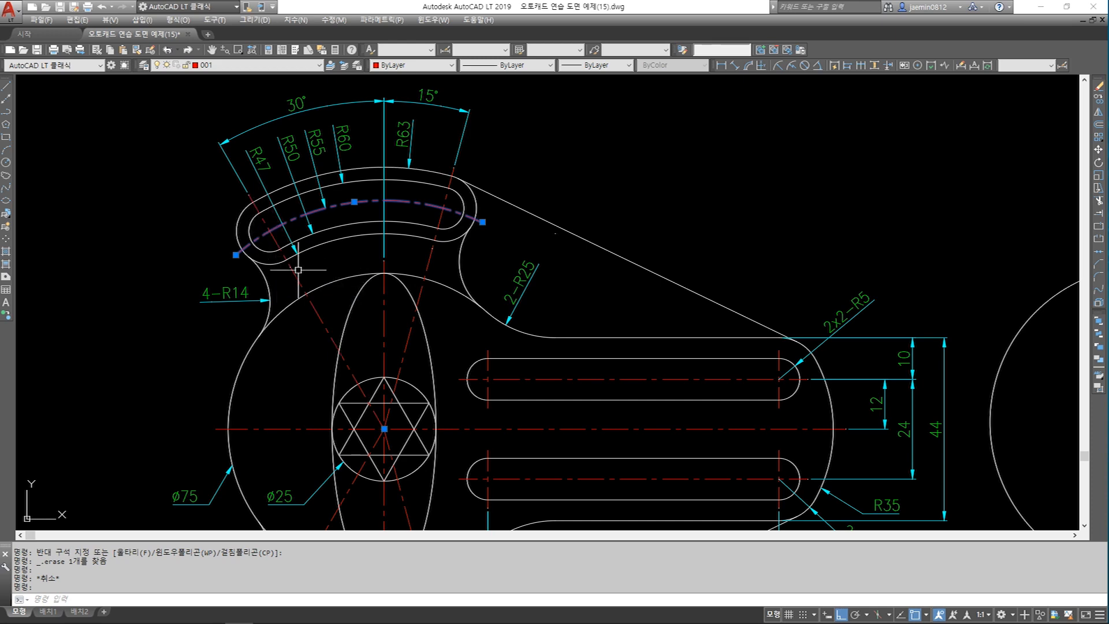
{"action": "scroll", "coordinate": [291, 273], "scroll_direction": "down", "scroll_amount": 2}
{"action": "middle_click_drag", "start_coordinate": [421, 303], "coordinate": [275, 281]}
{"action": "scroll", "coordinate": [275, 281], "scroll_direction": "up", "scroll_amount": 1}
{"action": "middle_click_drag", "start_coordinate": [354, 284], "coordinate": [431, 268]}
{"action": "key", "text": "Escape"}
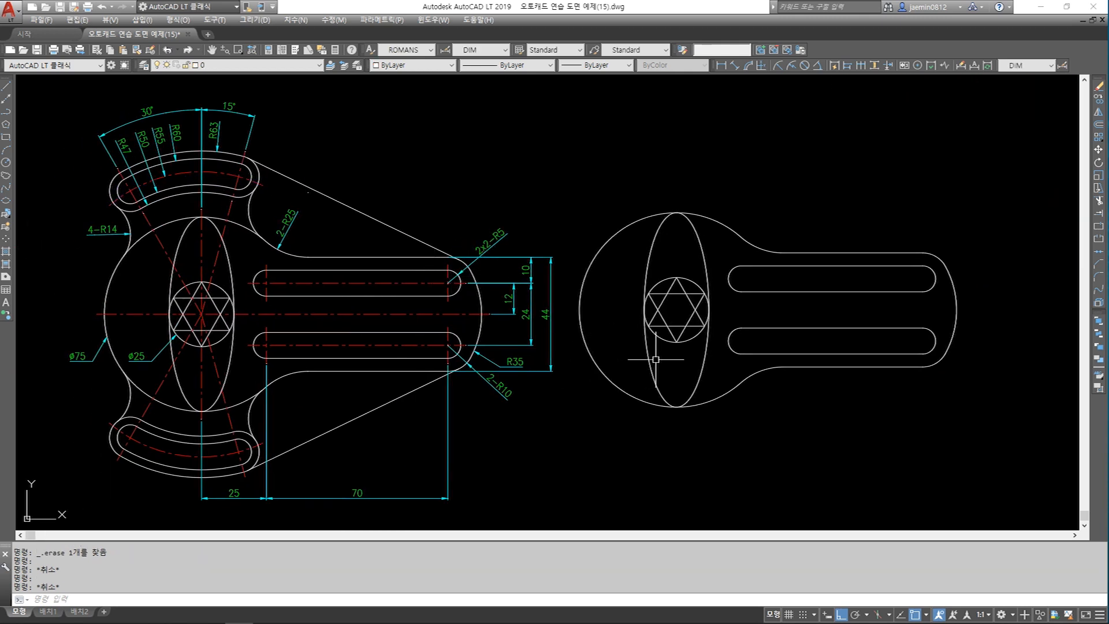
Step: Draw a circle of radius 47 centred on the redrawn part's large circle
{"action": "type", "text": "c"}
{"action": "key", "text": "Return"}
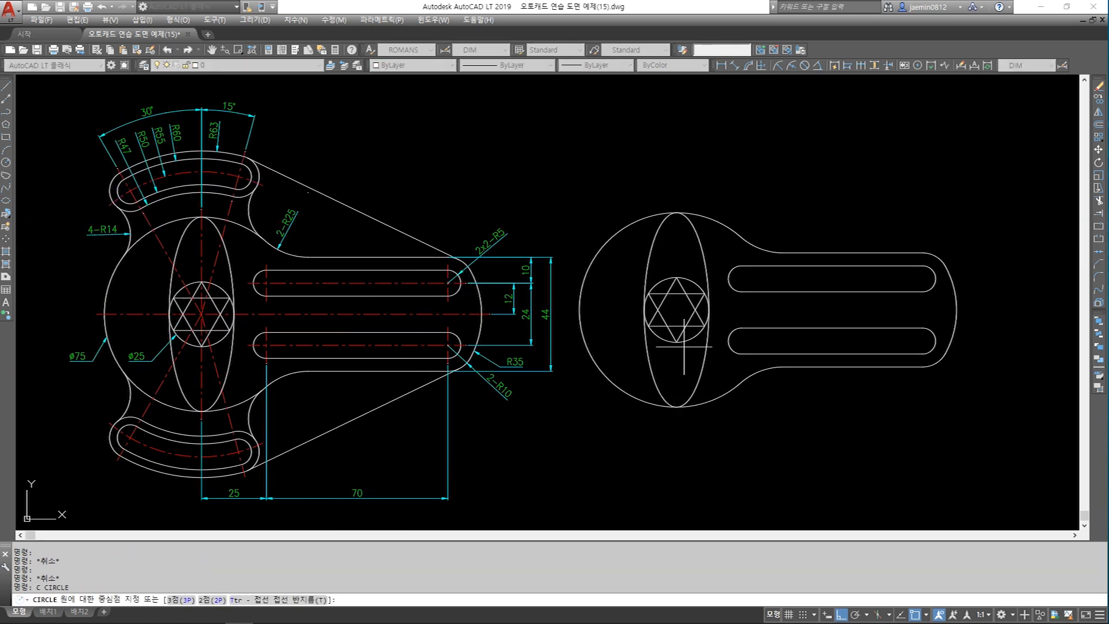
{"action": "left_click", "coordinate": [677, 311]}
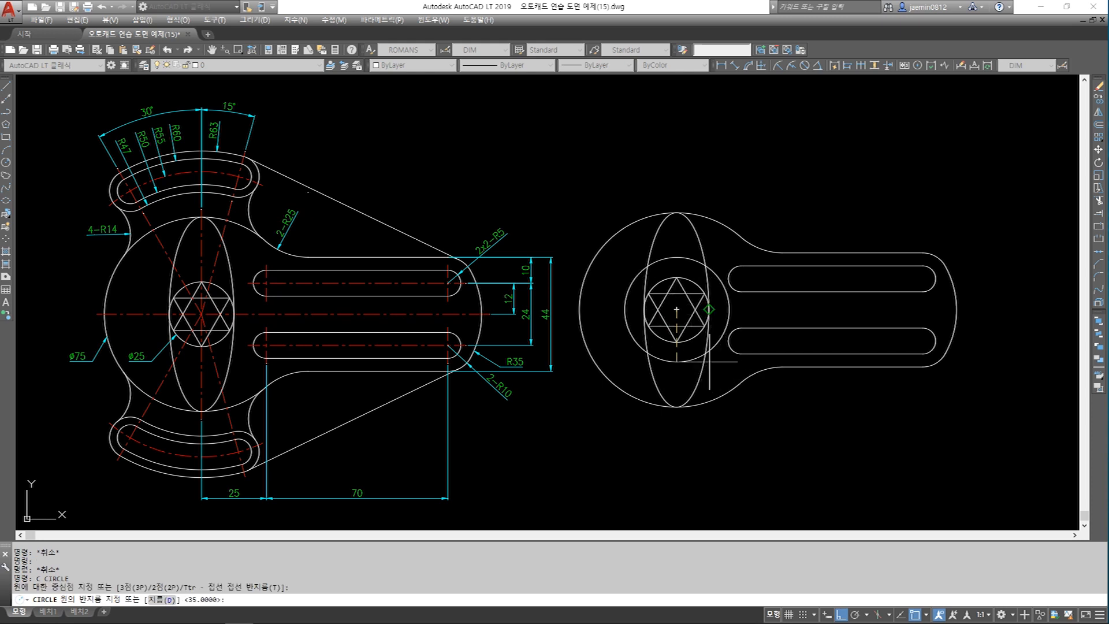
{"action": "key", "text": "Return"}
{"action": "key", "text": "Escape"}
{"action": "type", "text": "cf"}
{"action": "key", "text": "Return"}
{"action": "key", "text": "Escape"}
{"action": "key", "text": "Escape"}
Step: Draw two more concentric circles of radius 50 and 55 about the redrawn part's centre
{"action": "type", "text": "c"}
{"action": "key", "text": "Return"}
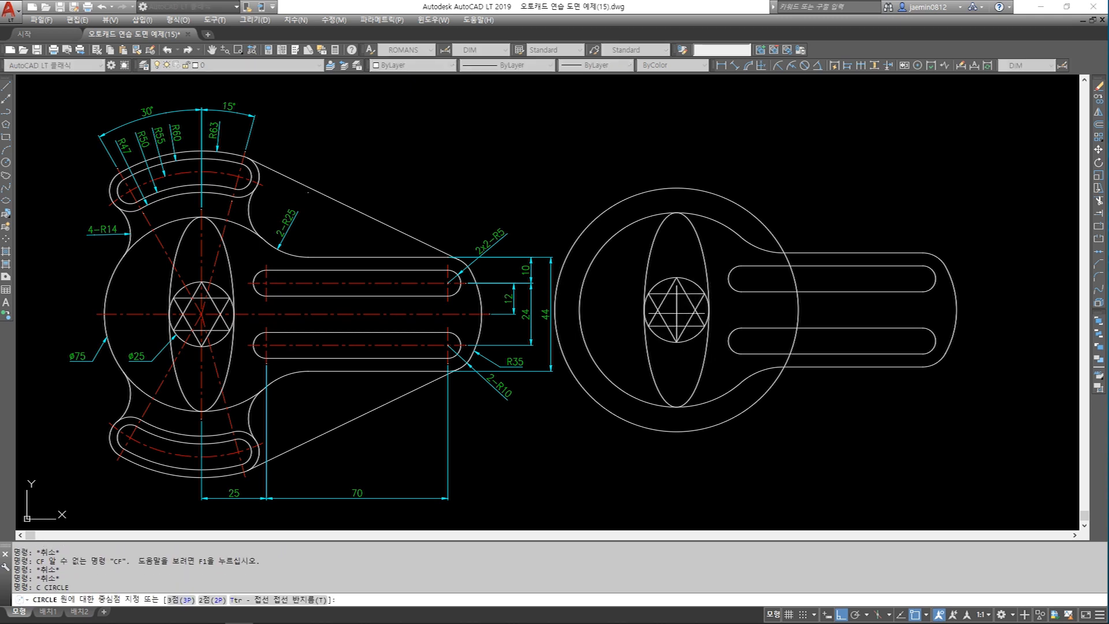
{"action": "left_click", "coordinate": [676, 309]}
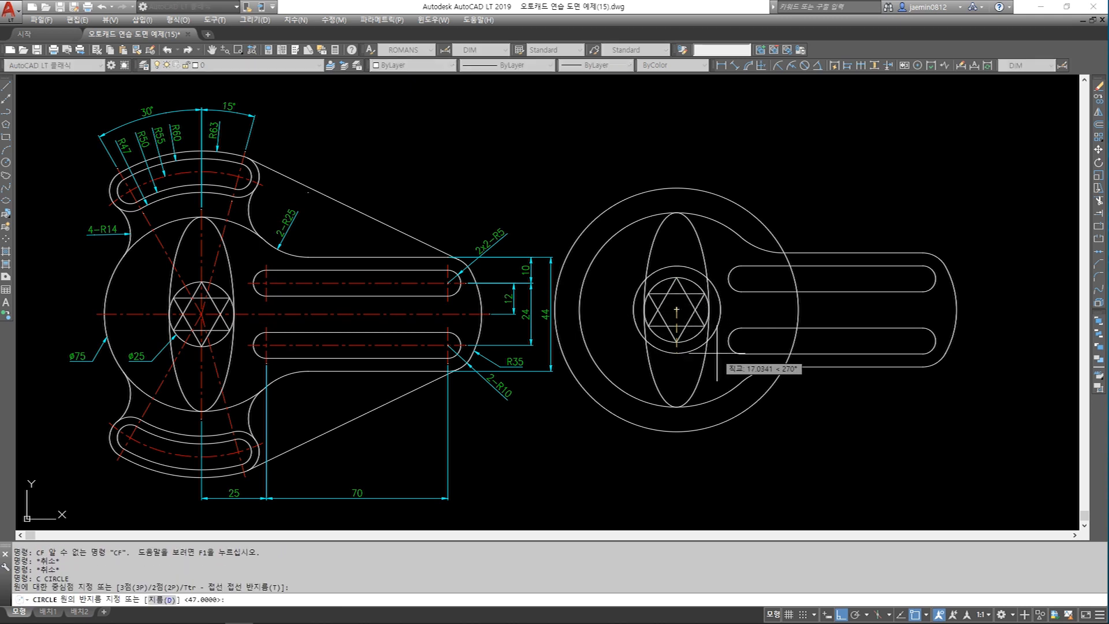
{"action": "type", "text": "50"}
{"action": "key", "text": "Return"}
{"action": "key", "text": "Escape"}
{"action": "key", "text": "Return"}
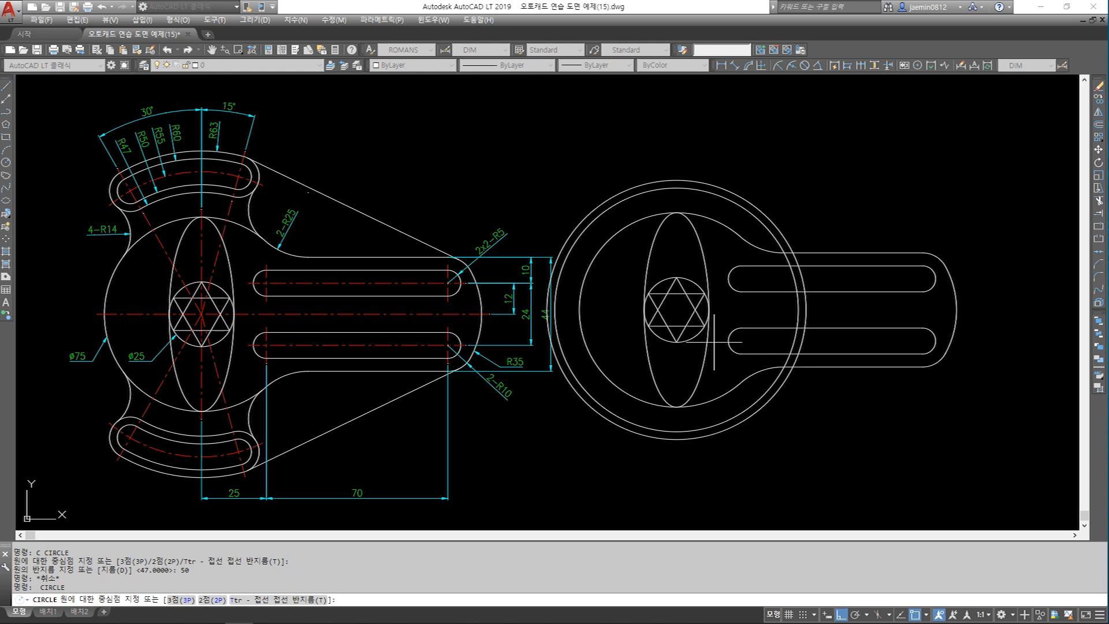
{"action": "left_click", "coordinate": [677, 309]}
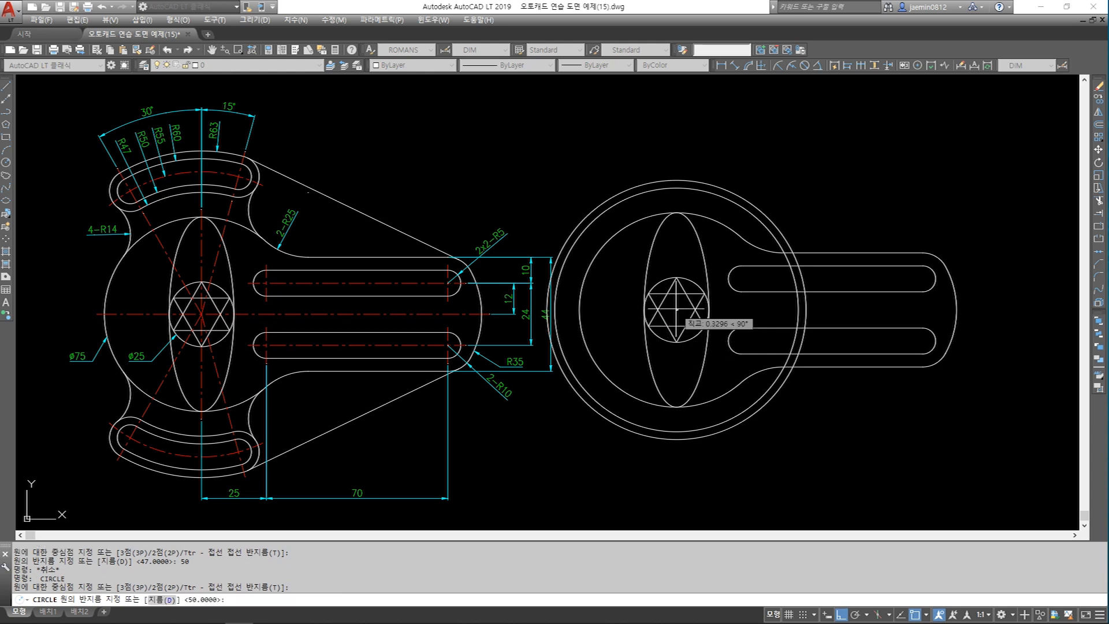
{"action": "type", "text": "55"}
{"action": "key", "text": "Return"}
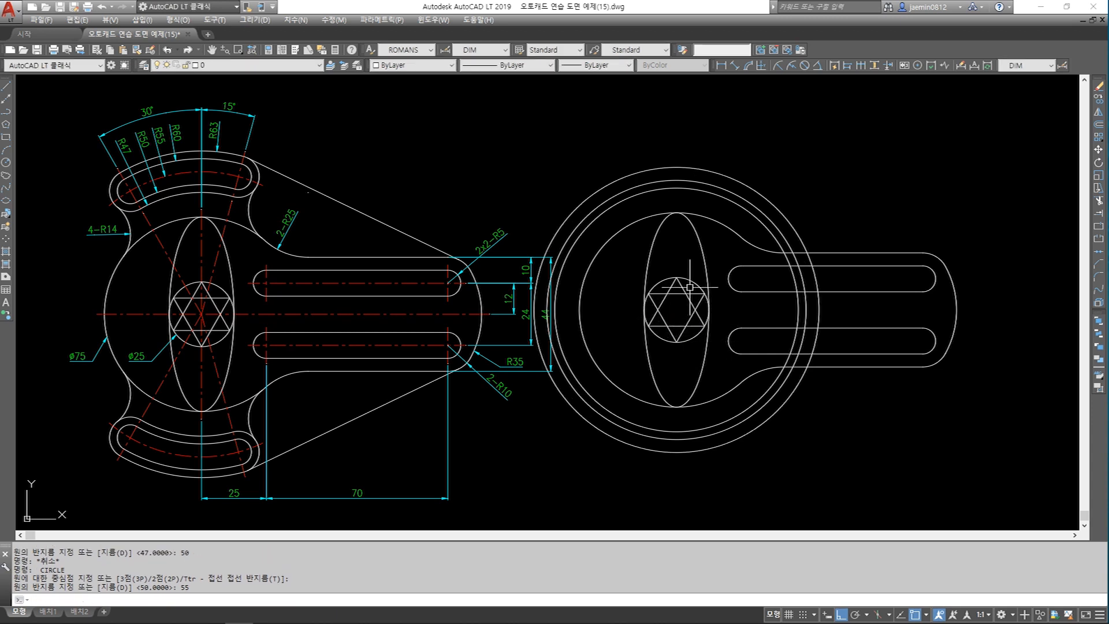
Step: Add concentric circles of radius 60 and 63 about the redrawn part's centre
{"action": "key", "text": "Return"}
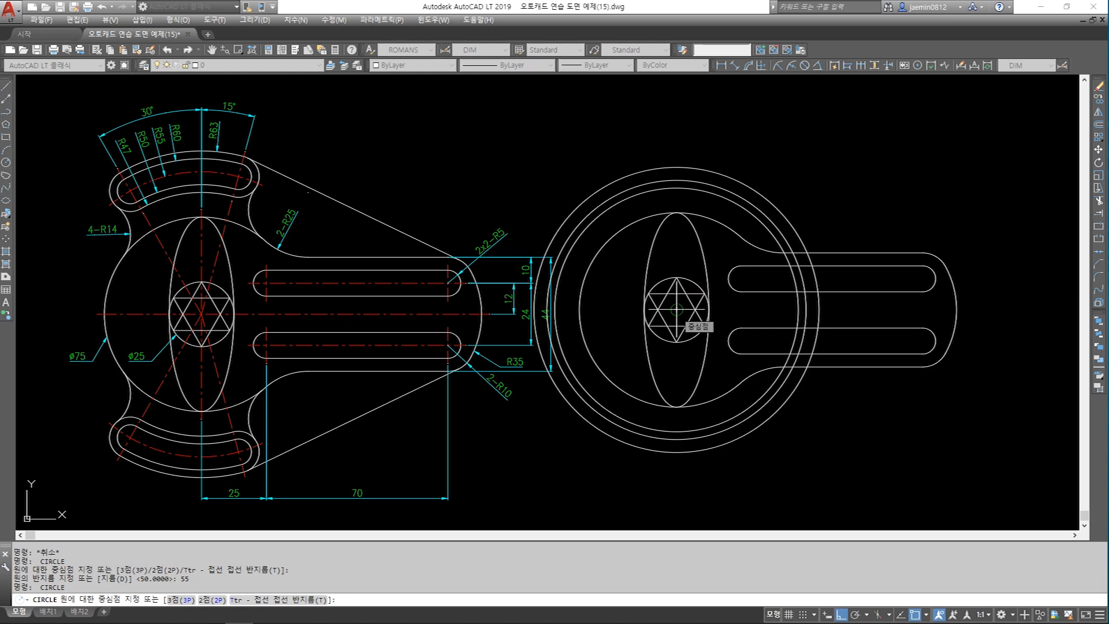
{"action": "left_click", "coordinate": [677, 309]}
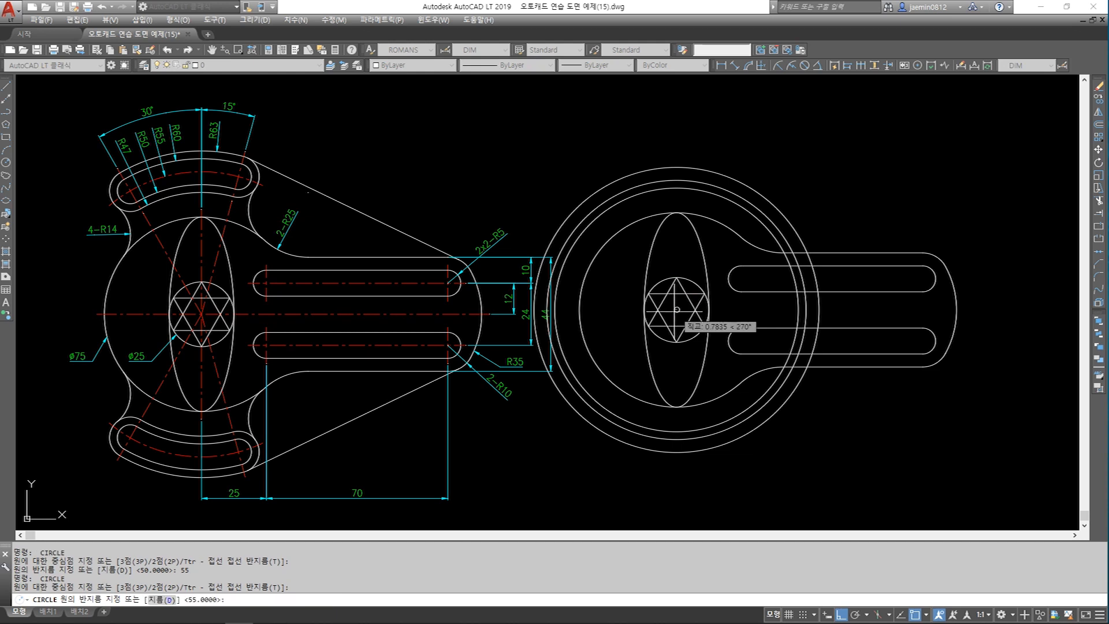
{"action": "key", "text": "Return"}
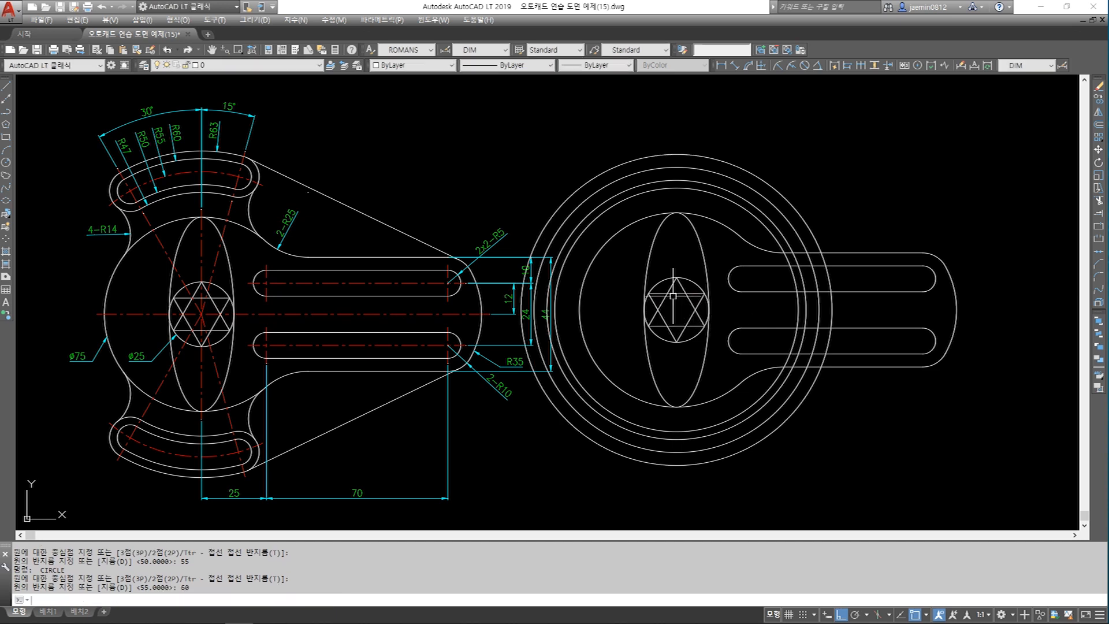
{"action": "key", "text": "Return"}
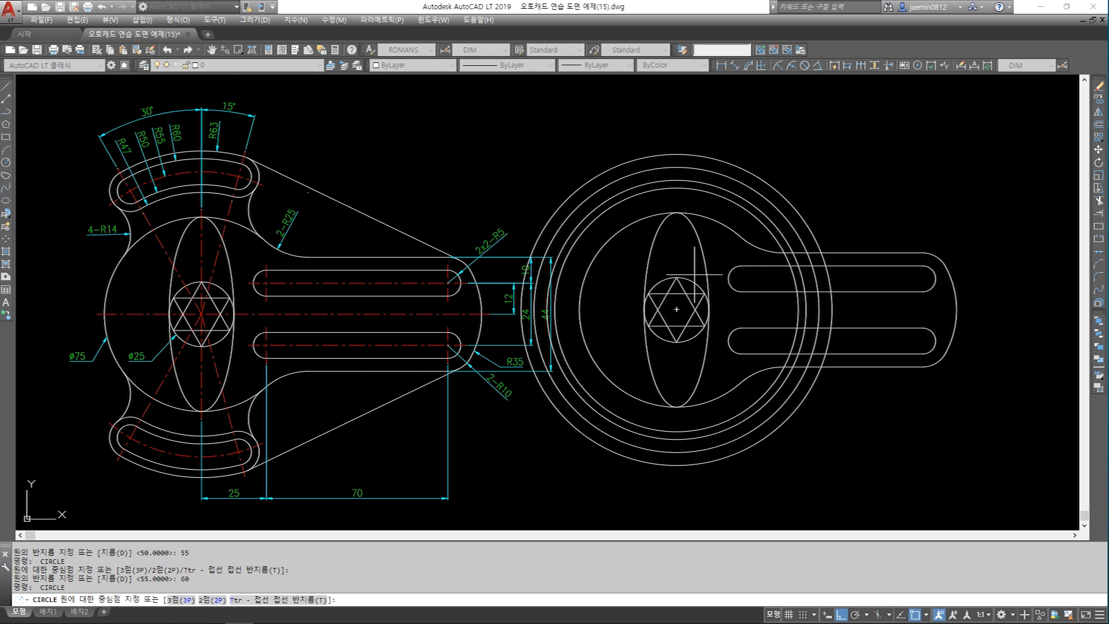
{"action": "left_click", "coordinate": [677, 309]}
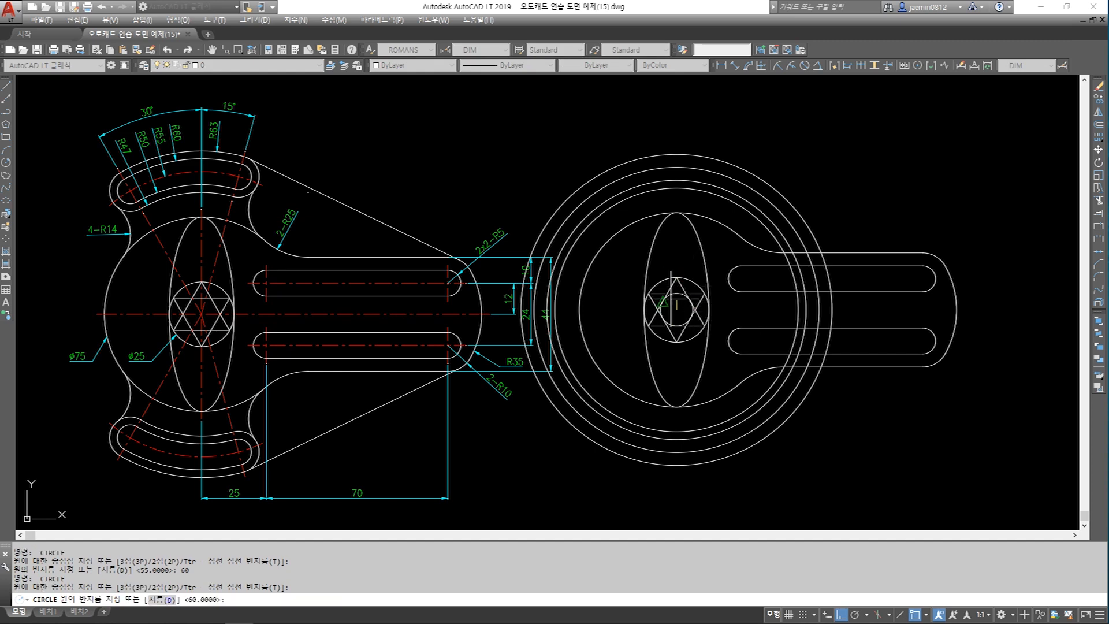
{"action": "type", "text": "63"}
{"action": "key", "text": "Return"}
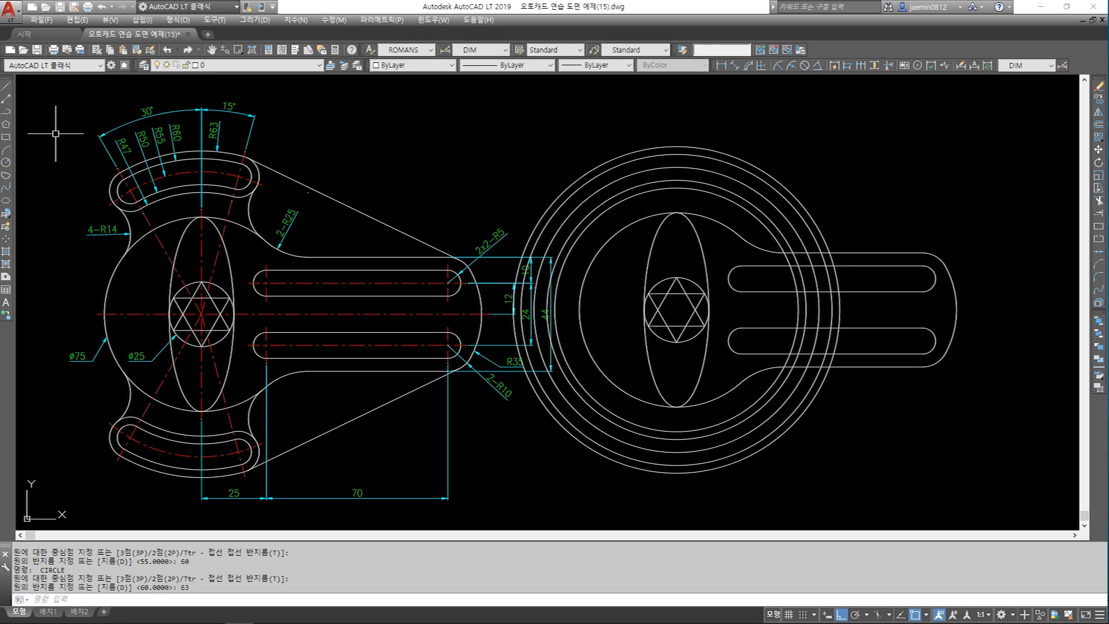
{"action": "key", "text": "Escape"}
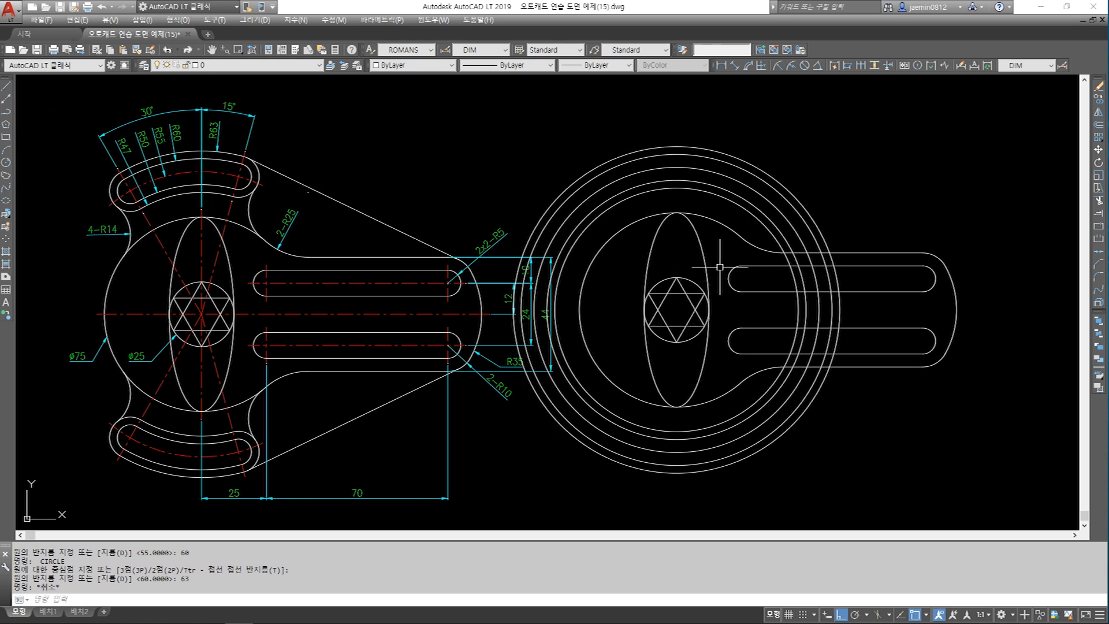
Step: Draw a vertical line from the redrawn part's centre upward past the outermost circle
{"action": "type", "text": "l"}
{"action": "key", "text": "Return"}
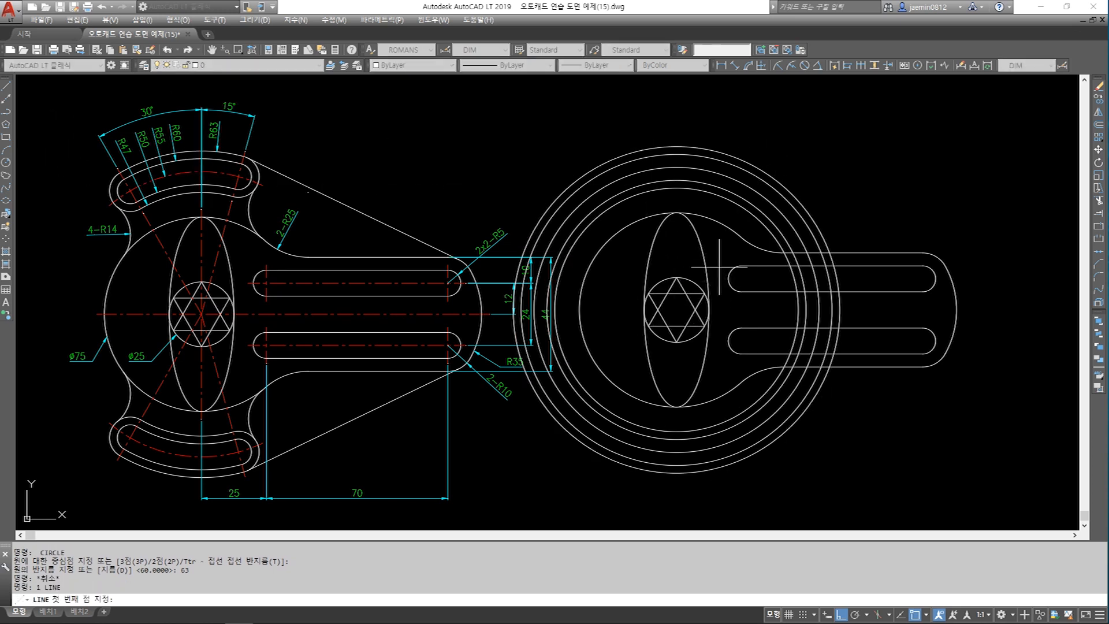
{"action": "left_click", "coordinate": [677, 309]}
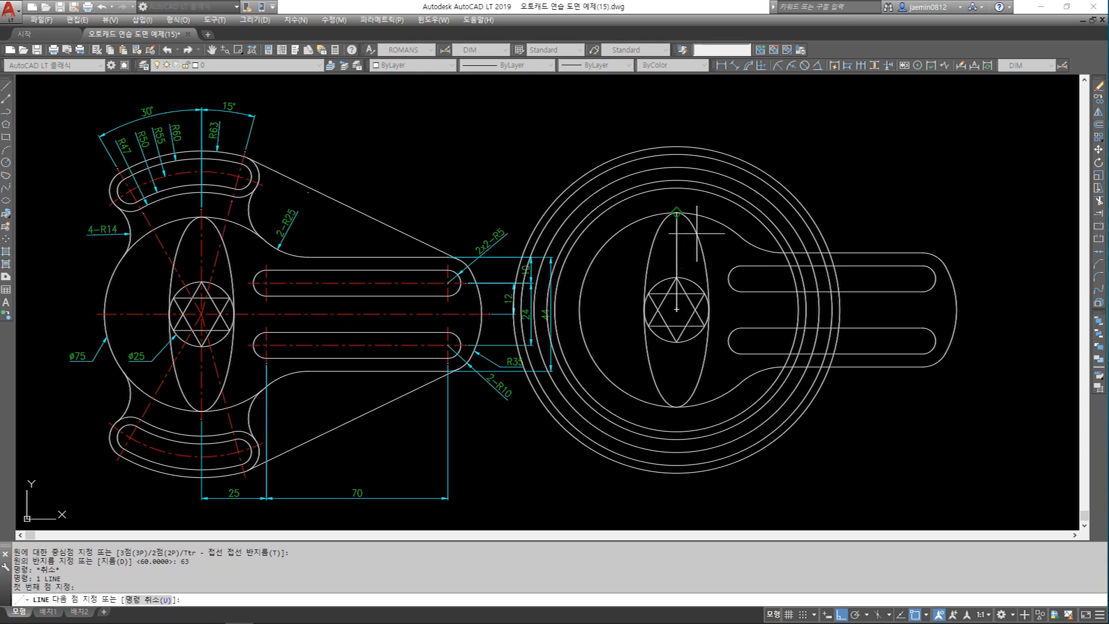
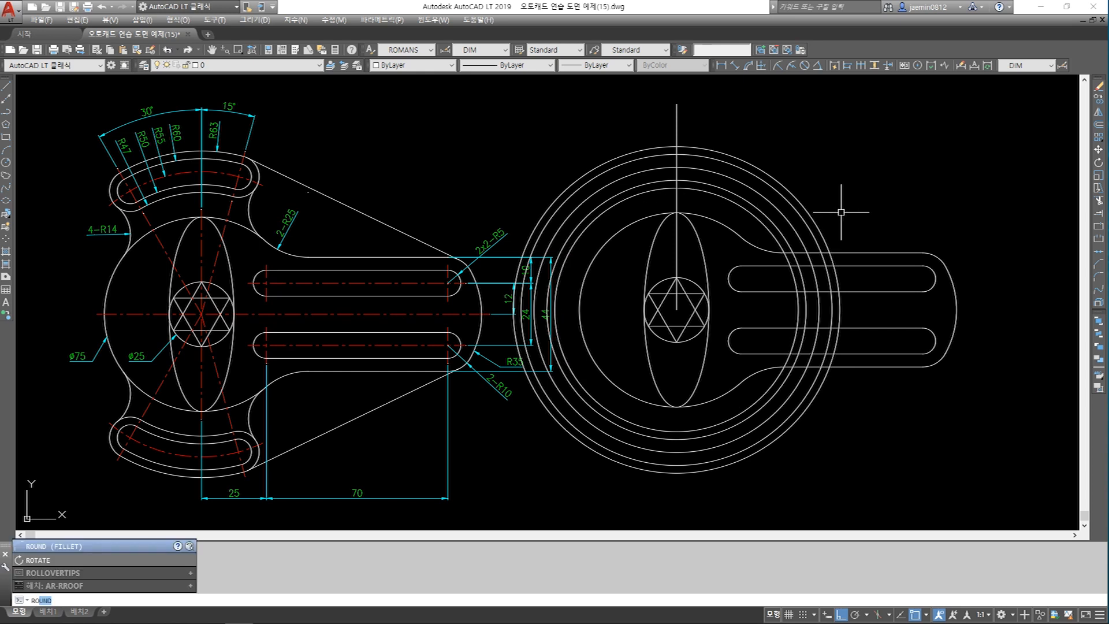
Step: Rotate a copy of the vertical line 30° about the redrawn part's centre, keeping the original
{"action": "type", "text": "TATE"}
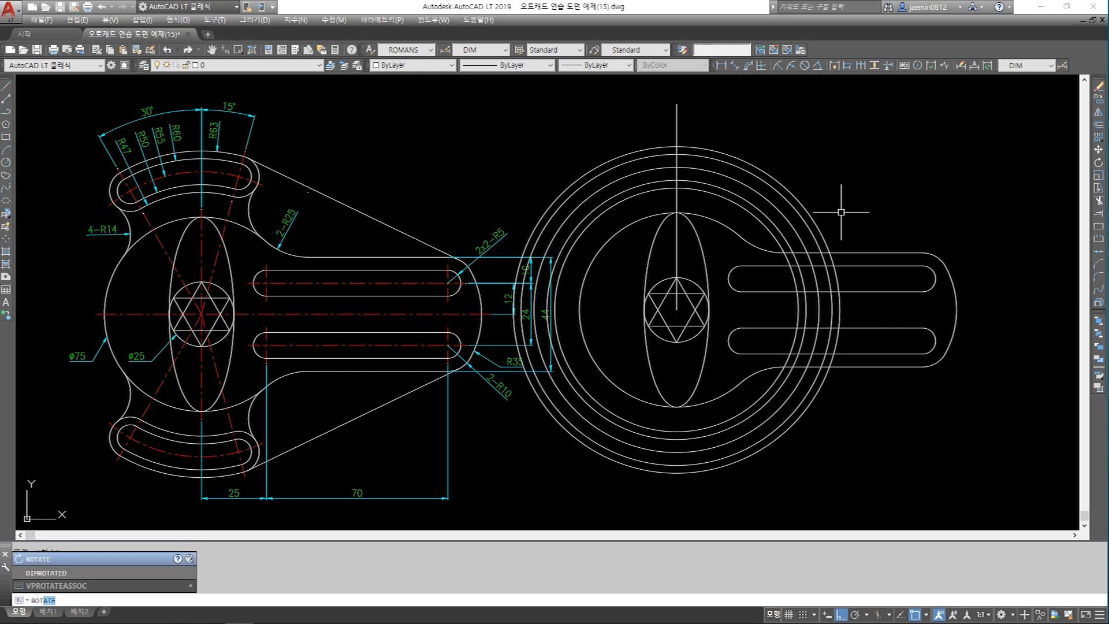
{"action": "key", "text": "Return"}
{"action": "left_click", "coordinate": [721, 114]}
{"action": "left_click", "coordinate": [650, 125]}
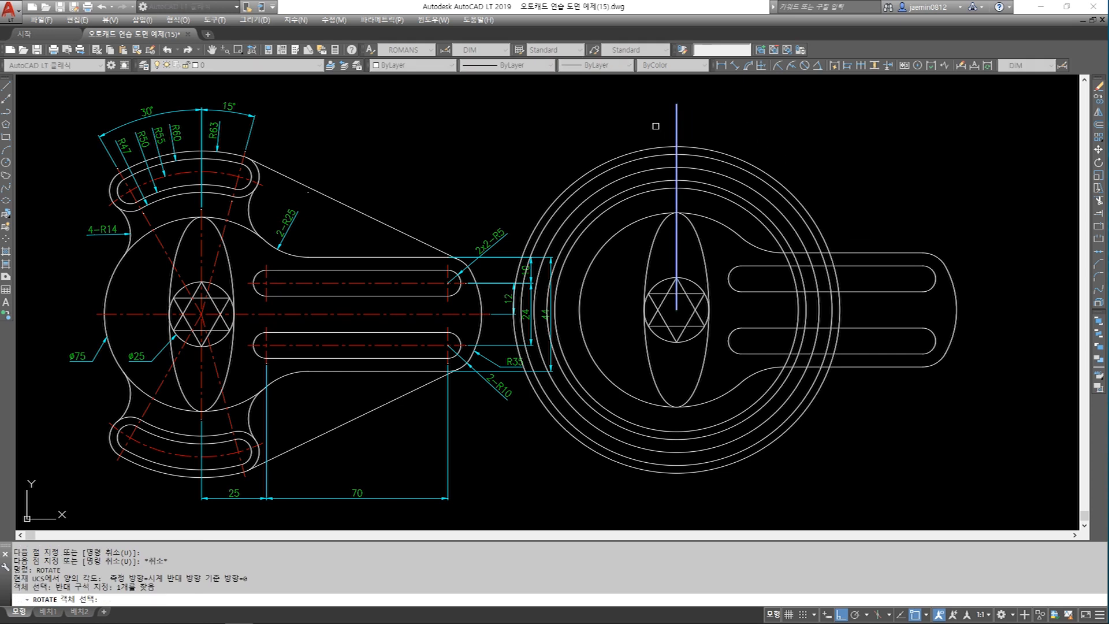
{"action": "key", "text": "Return"}
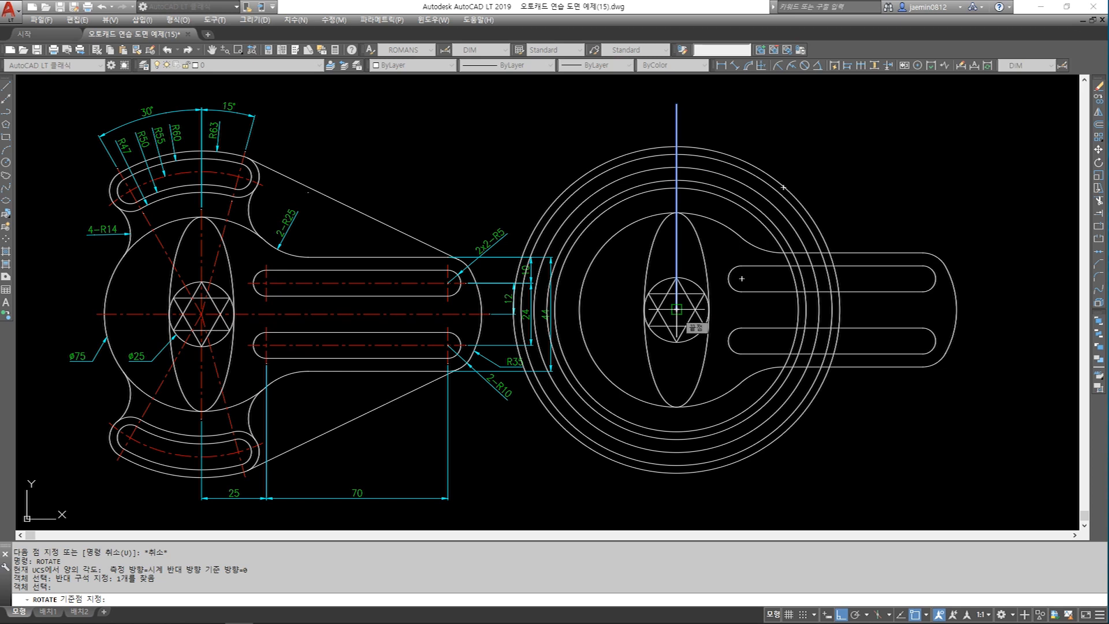
{"action": "left_click", "coordinate": [677, 309]}
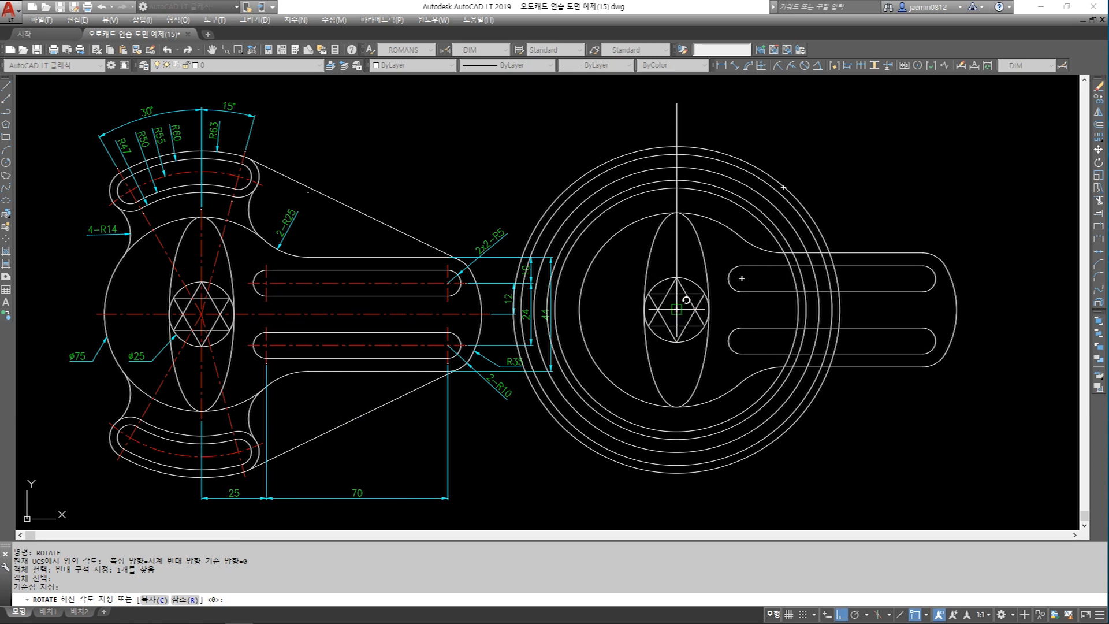
{"action": "type", "text": "c"}
{"action": "key", "text": "Return"}
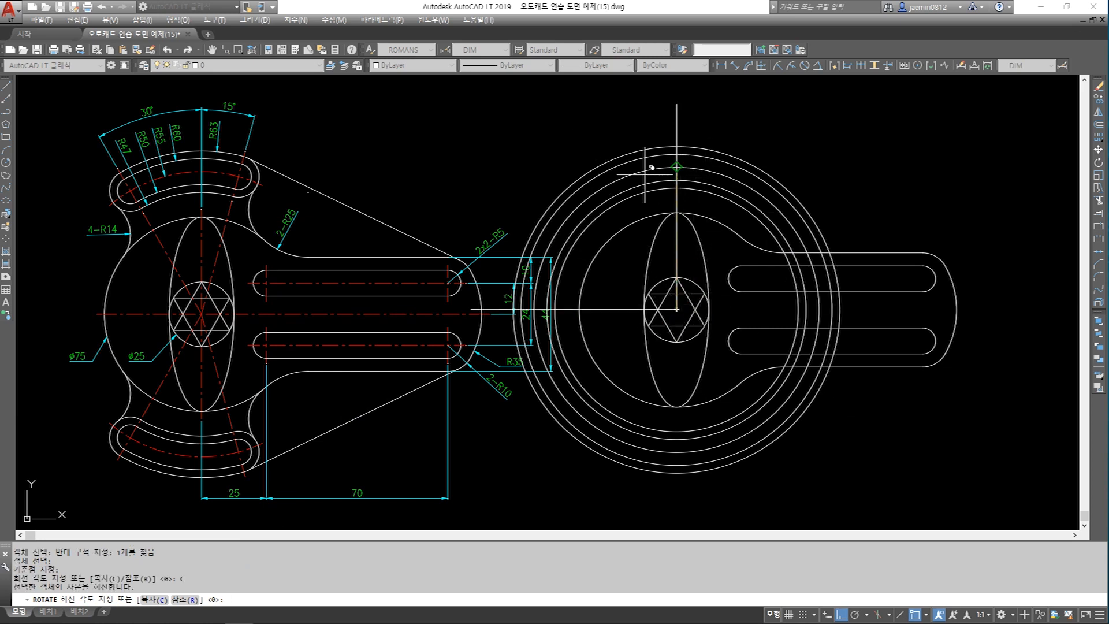
{"action": "scroll", "coordinate": [145, 102], "scroll_direction": "up", "scroll_amount": 6}
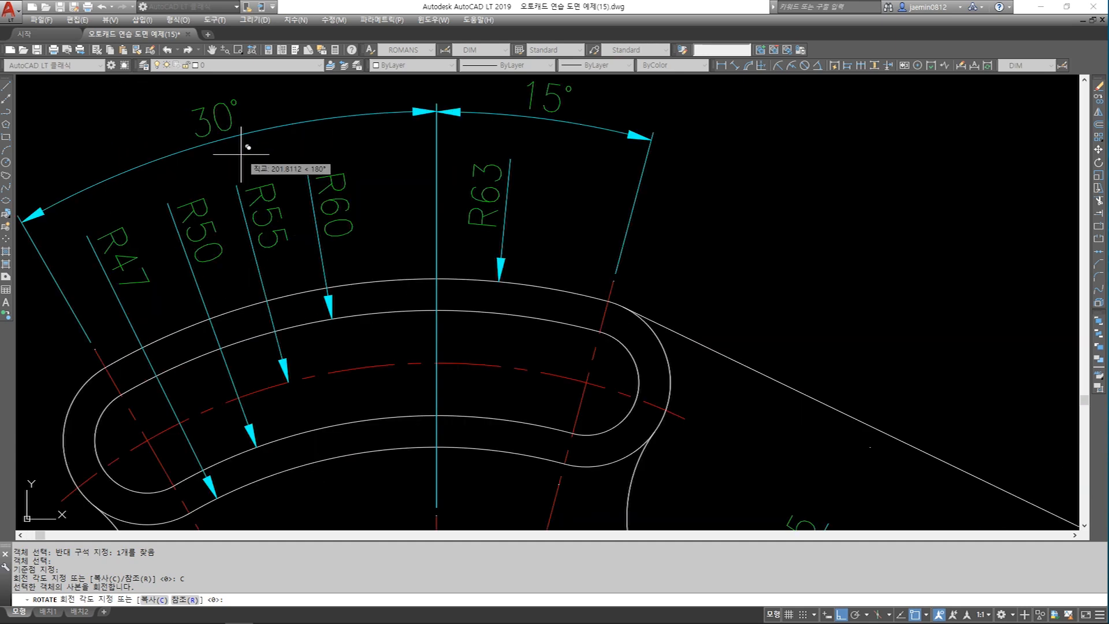
{"action": "scroll", "coordinate": [249, 154], "scroll_direction": "down", "scroll_amount": 4}
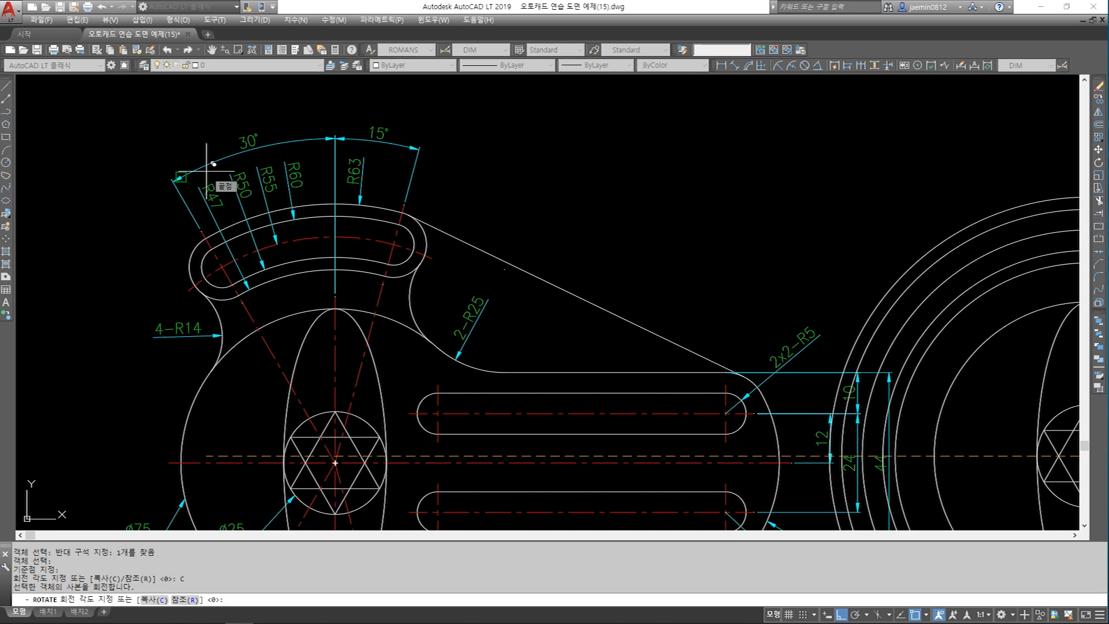
{"action": "scroll", "coordinate": [214, 165], "scroll_direction": "down", "scroll_amount": 4}
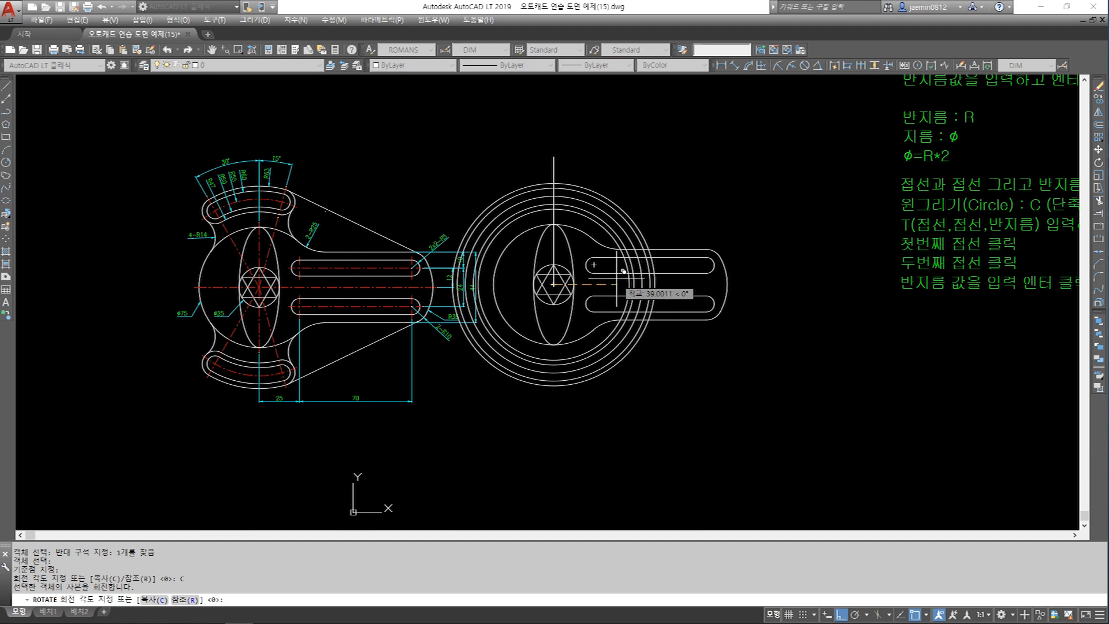
{"action": "key", "text": "Return"}
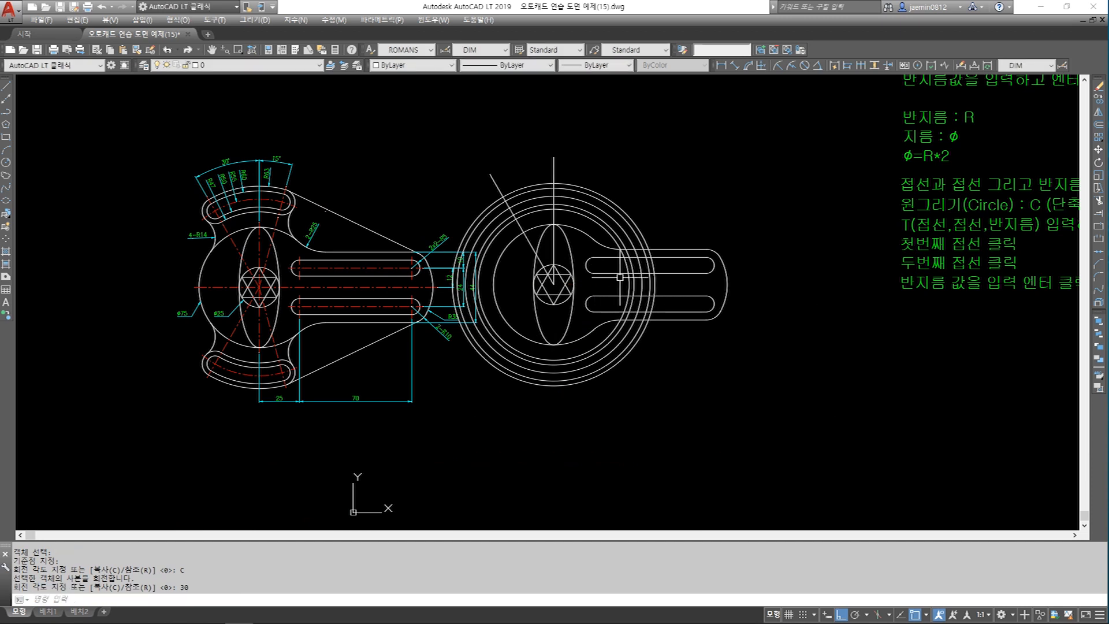
Step: Check the angle between the vertical line and its rotated copy with an angular dimension, and erase the dimension
{"action": "key", "text": "Escape"}
{"action": "left_click", "coordinate": [817, 65]}
{"action": "scroll", "coordinate": [555, 168], "scroll_direction": "up", "scroll_amount": 2}
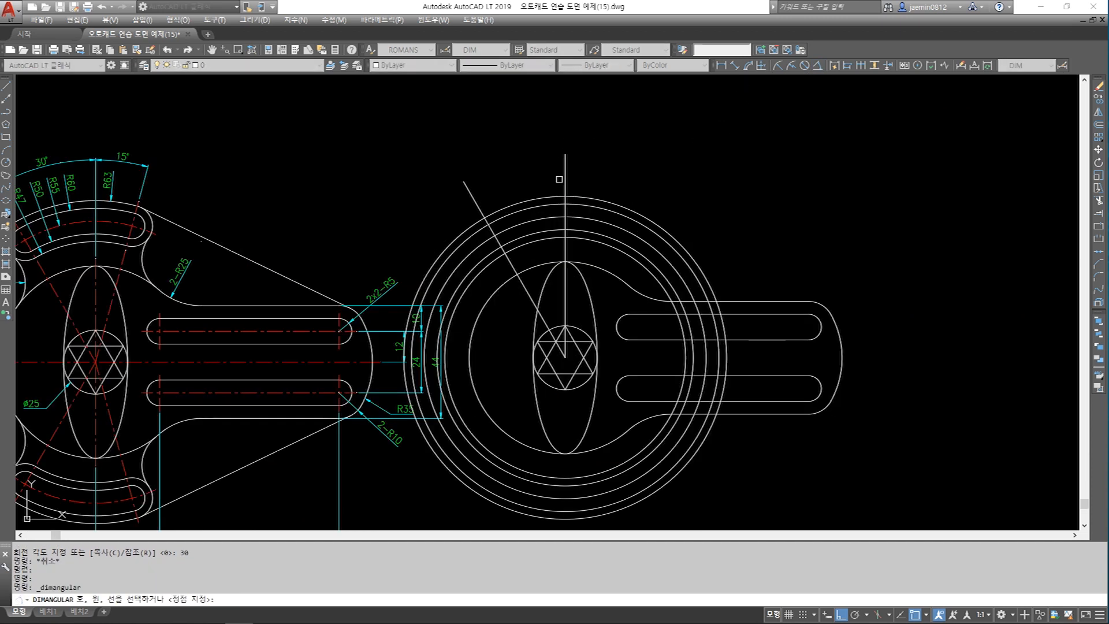
{"action": "left_click", "coordinate": [565, 173]}
{"action": "left_click", "coordinate": [477, 199]}
{"action": "left_click", "coordinate": [501, 136]}
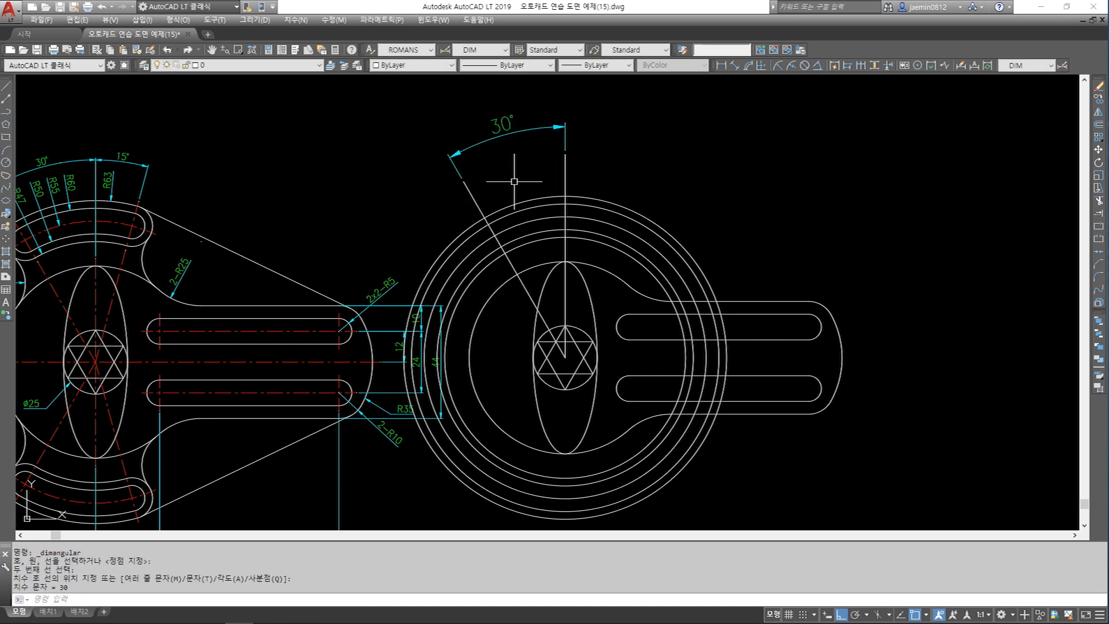
{"action": "left_click", "coordinate": [527, 155]}
{"action": "left_click", "coordinate": [495, 94]}
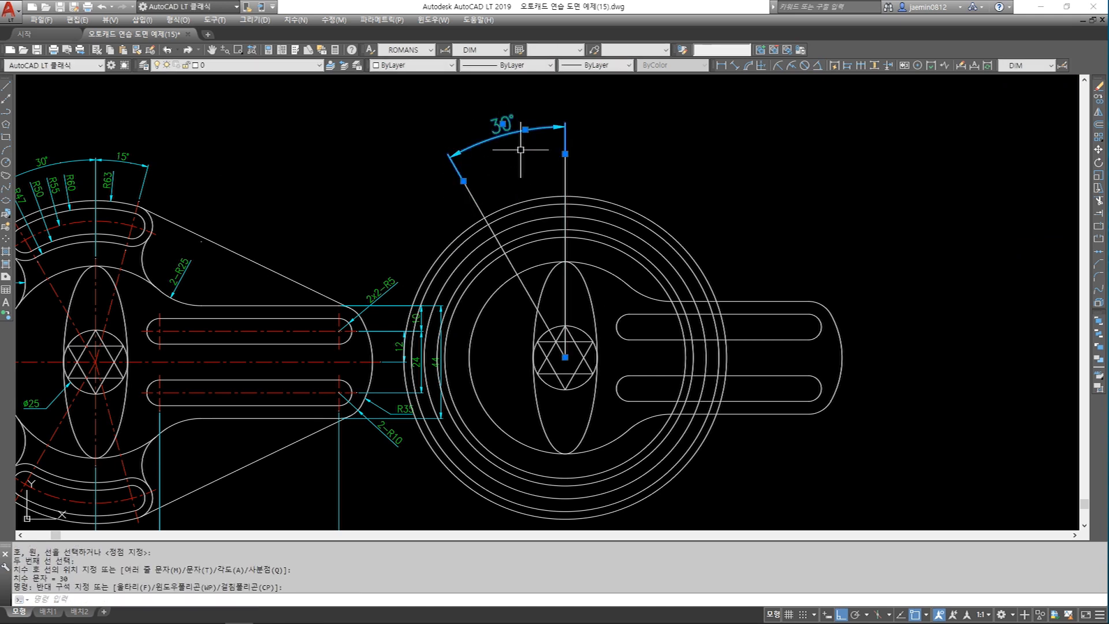
{"action": "key", "text": "Delete"}
Step: Rotate the vertical line itself by -15° about the redrawn part's centre
{"action": "middle_click_drag", "start_coordinate": [621, 219], "coordinate": [637, 233]}
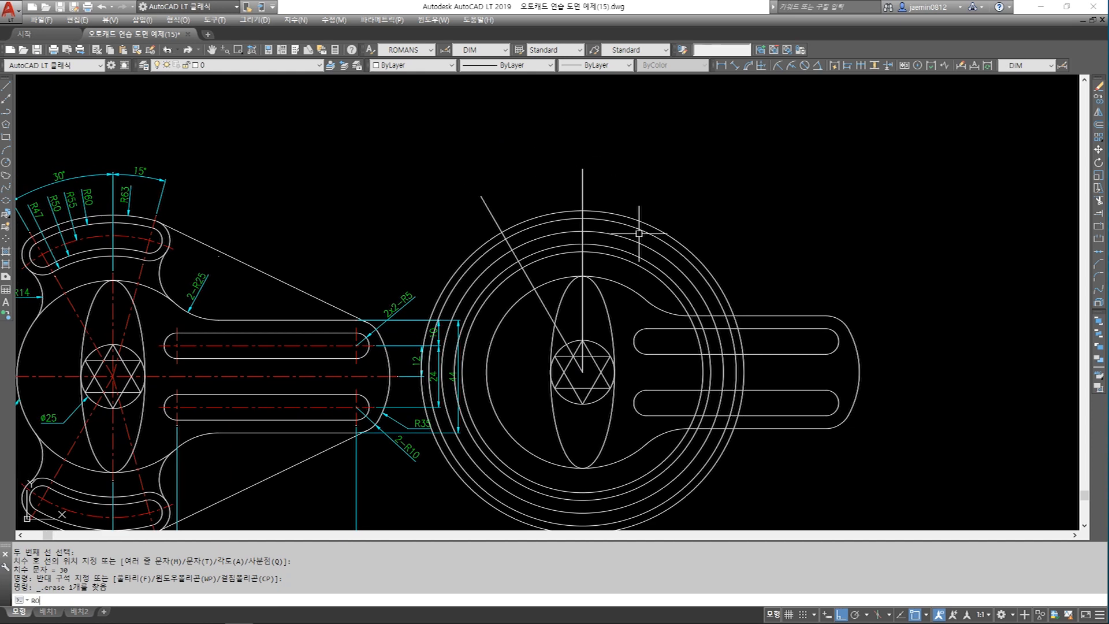
{"action": "key", "text": "Return"}
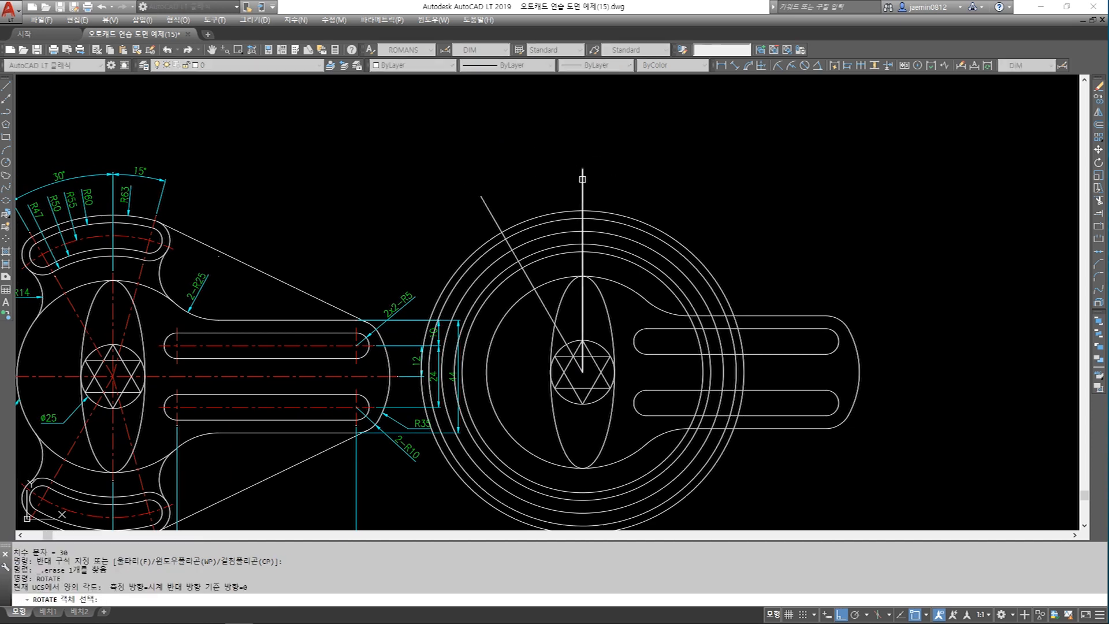
{"action": "left_click", "coordinate": [582, 180]}
{"action": "key", "text": "Return"}
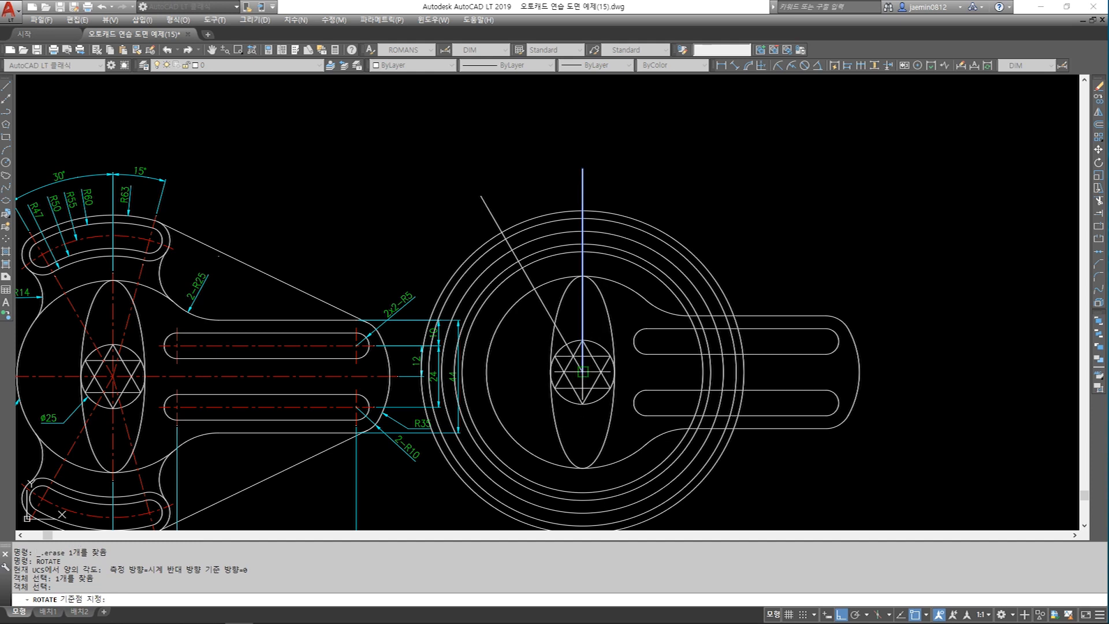
{"action": "left_click", "coordinate": [583, 372]}
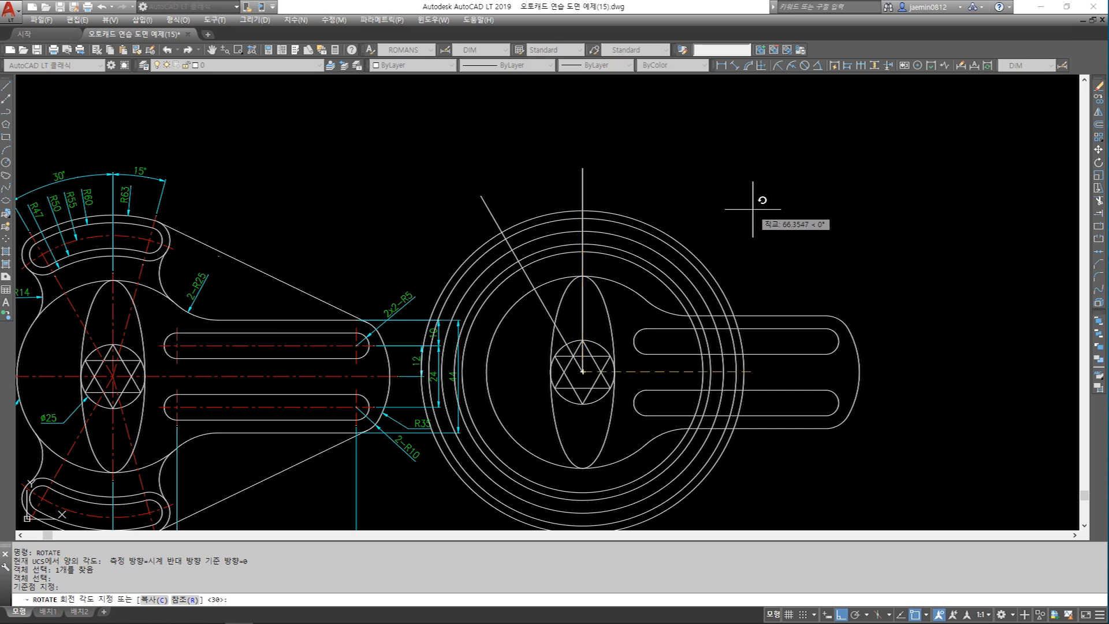
{"action": "key", "text": "Return"}
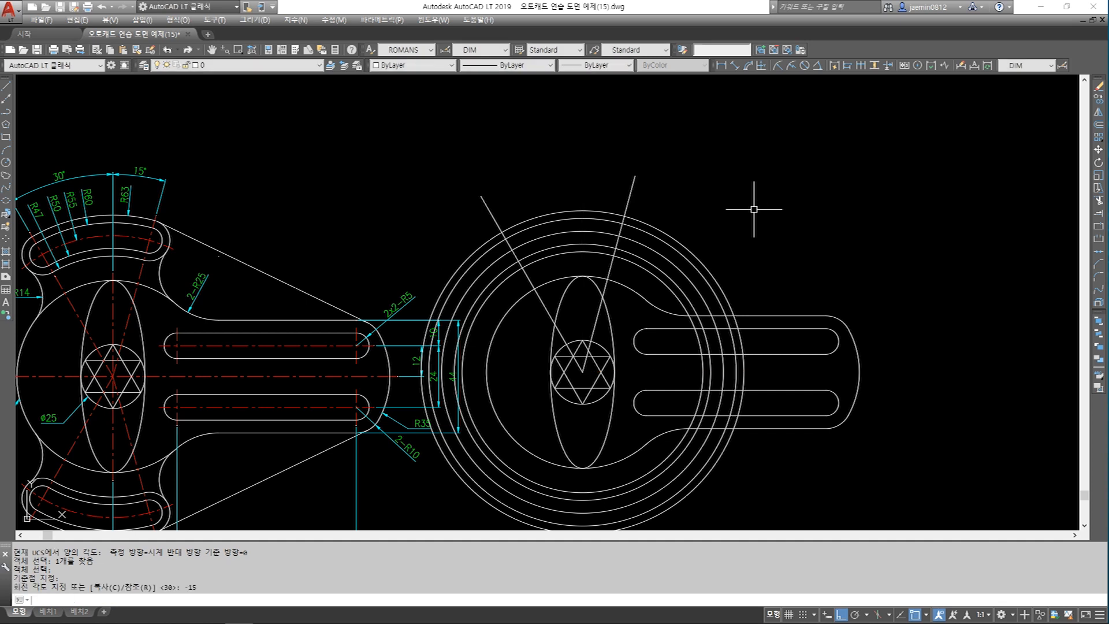
Step: Place an angular dimension between the two slanted lines, above the concentric circles
{"action": "left_click", "coordinate": [817, 65]}
{"action": "left_click", "coordinate": [490, 212]}
{"action": "left_click", "coordinate": [628, 203]}
{"action": "left_click", "coordinate": [566, 158]}
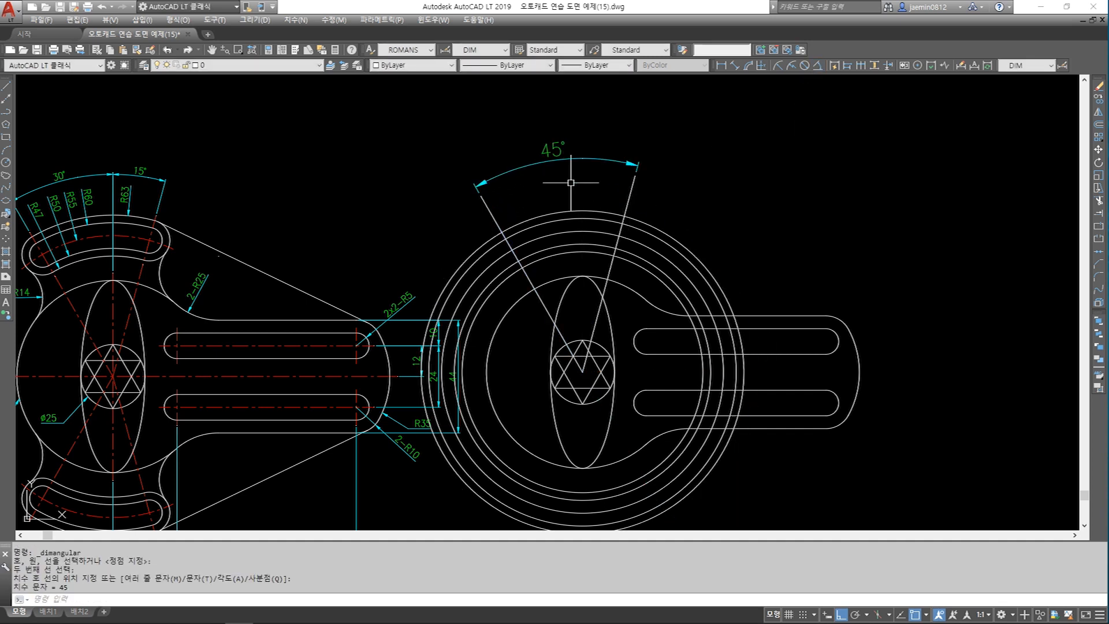
Step: Erase the angular dimension above the concentric circles
{"action": "left_click", "coordinate": [572, 183]}
{"action": "left_click", "coordinate": [515, 134]}
{"action": "key", "text": "Delete"}
{"action": "scroll", "coordinate": [661, 173], "scroll_direction": "down", "scroll_amount": 2}
{"action": "scroll", "coordinate": [641, 237], "scroll_direction": "up", "scroll_amount": 2}
{"action": "key", "text": "Escape"}
Step: Trim the five concentric circles to the arcs between the two slanted lines, using those lines as cutting edges
{"action": "type", "text": "tr"}
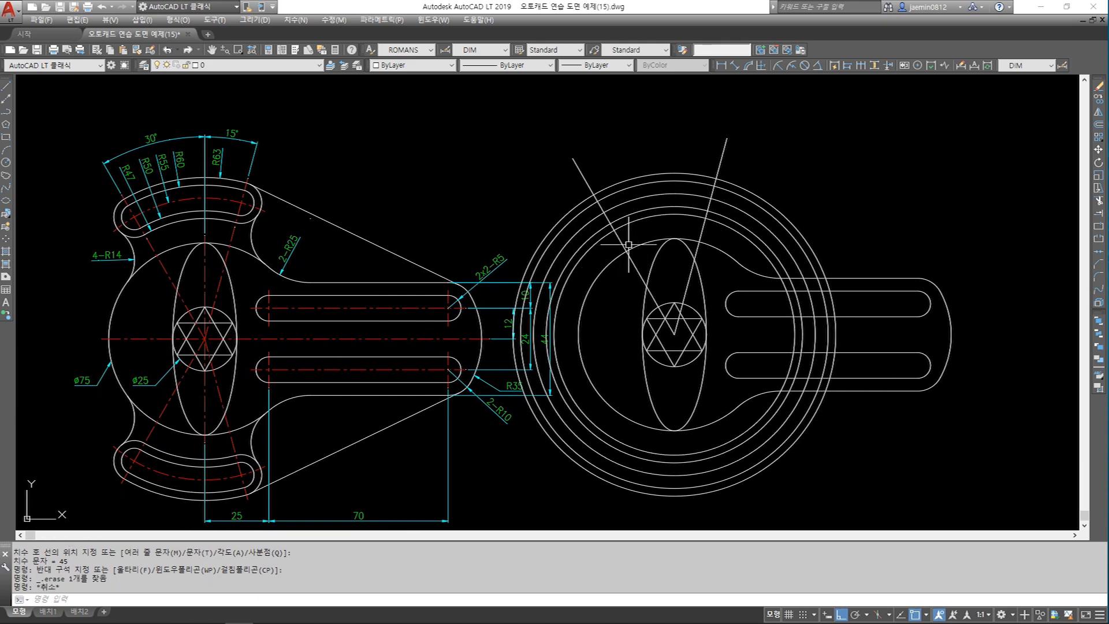
{"action": "key", "text": "Return"}
{"action": "left_click", "coordinate": [621, 236]}
{"action": "left_click", "coordinate": [701, 231]}
{"action": "key", "text": "Return"}
{"action": "left_click_drag", "start_coordinate": [775, 188], "coordinate": [735, 259]}
{"action": "key", "text": "Escape"}
Step: Trim both slanted lines to the band between the outermost and innermost arcs
{"action": "type", "text": "tr"}
{"action": "key", "text": "Return"}
{"action": "left_click", "coordinate": [660, 229]}
{"action": "left_click", "coordinate": [635, 163]}
{"action": "key", "text": "Return"}
{"action": "left_click", "coordinate": [568, 142]}
{"action": "left_click", "coordinate": [551, 167]}
{"action": "left_click", "coordinate": [593, 143]}
{"action": "left_click", "coordinate": [563, 168]}
{"action": "left_click", "coordinate": [689, 136]}
{"action": "left_click", "coordinate": [732, 151]}
{"action": "left_click", "coordinate": [718, 229]}
{"action": "left_click", "coordinate": [697, 230]}
{"action": "left_click", "coordinate": [632, 236]}
{"action": "left_click", "coordinate": [631, 236]}
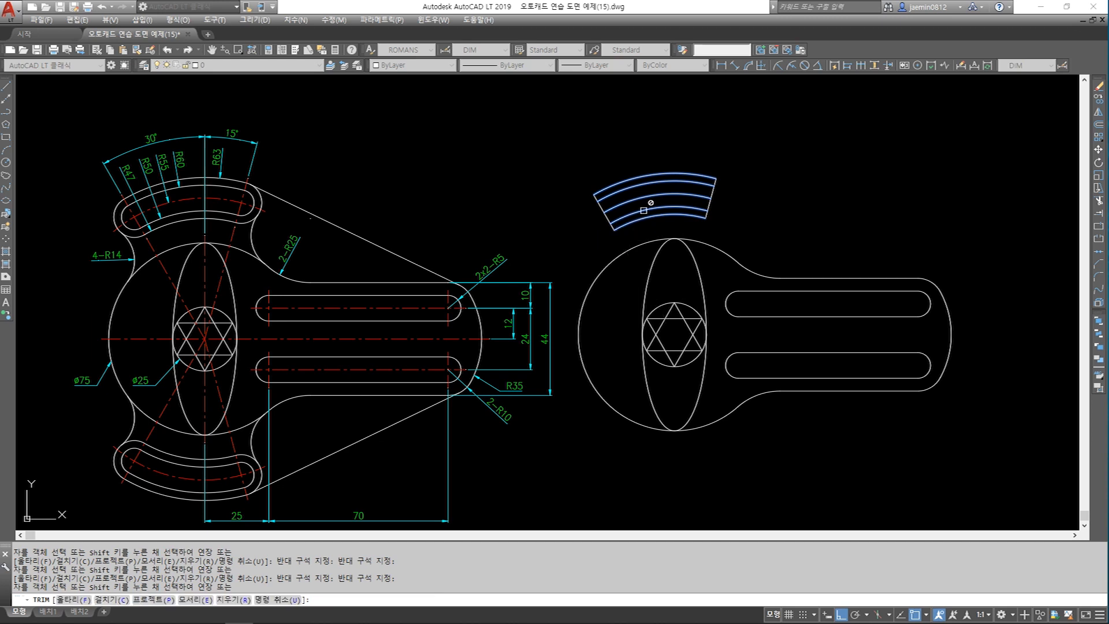
{"action": "key", "text": "Escape"}
Step: Check the middle arc's radius against the reference copy with a radius dimension, and erase the dimension
{"action": "left_click", "coordinate": [628, 204]}
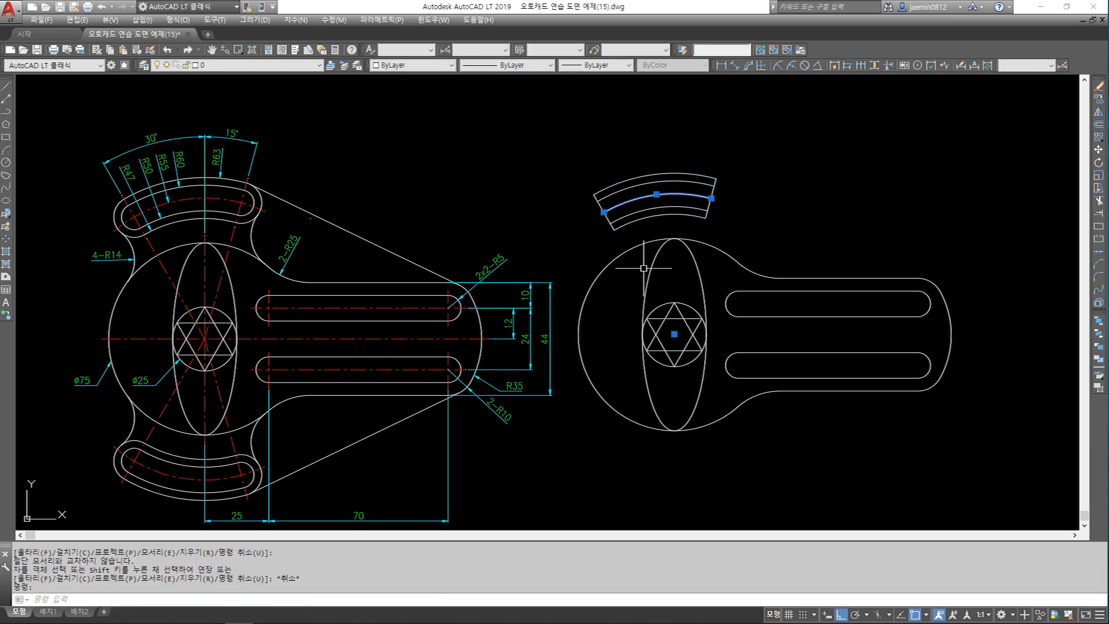
{"action": "key", "text": "Escape"}
{"action": "left_click", "coordinate": [793, 65]}
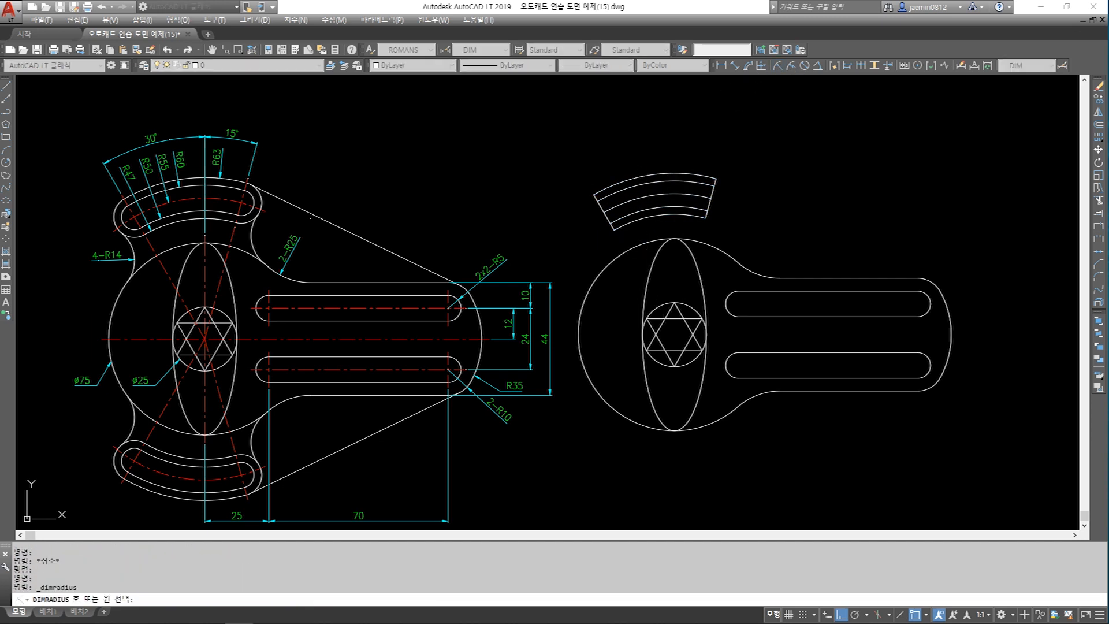
{"action": "left_click", "coordinate": [656, 193]}
{"action": "scroll", "coordinate": [122, 196], "scroll_direction": "up", "scroll_amount": 4}
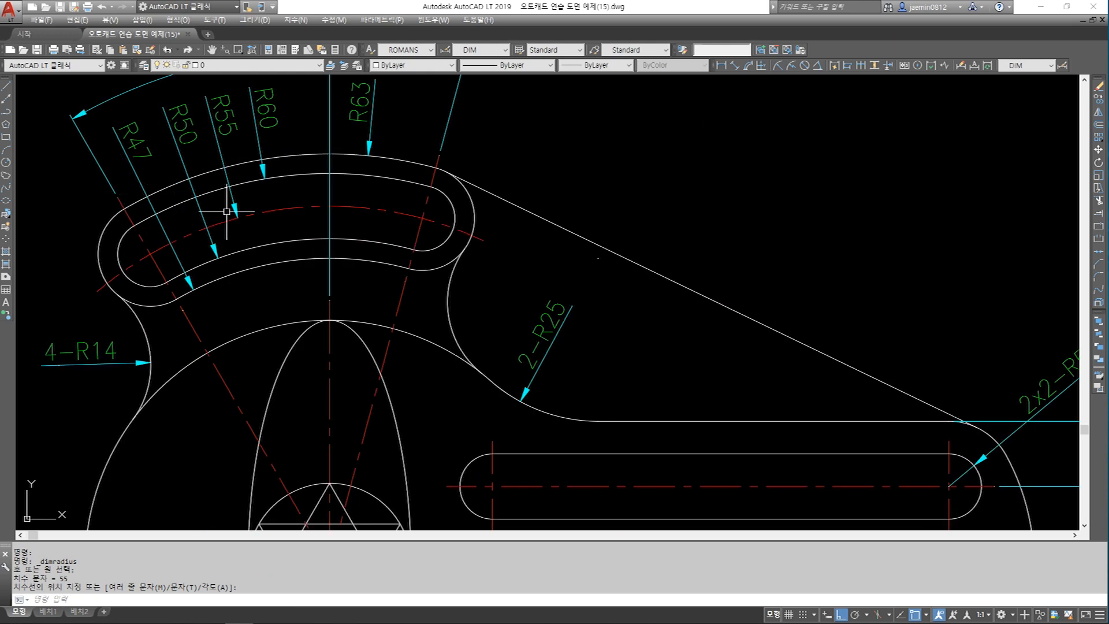
{"action": "left_click", "coordinate": [275, 212]}
{"action": "scroll", "coordinate": [253, 263], "scroll_direction": "down", "scroll_amount": 4}
{"action": "key", "text": "Escape"}
{"action": "type", "text": "e"}
{"action": "key", "text": "Return"}
{"action": "left_click", "coordinate": [703, 165]}
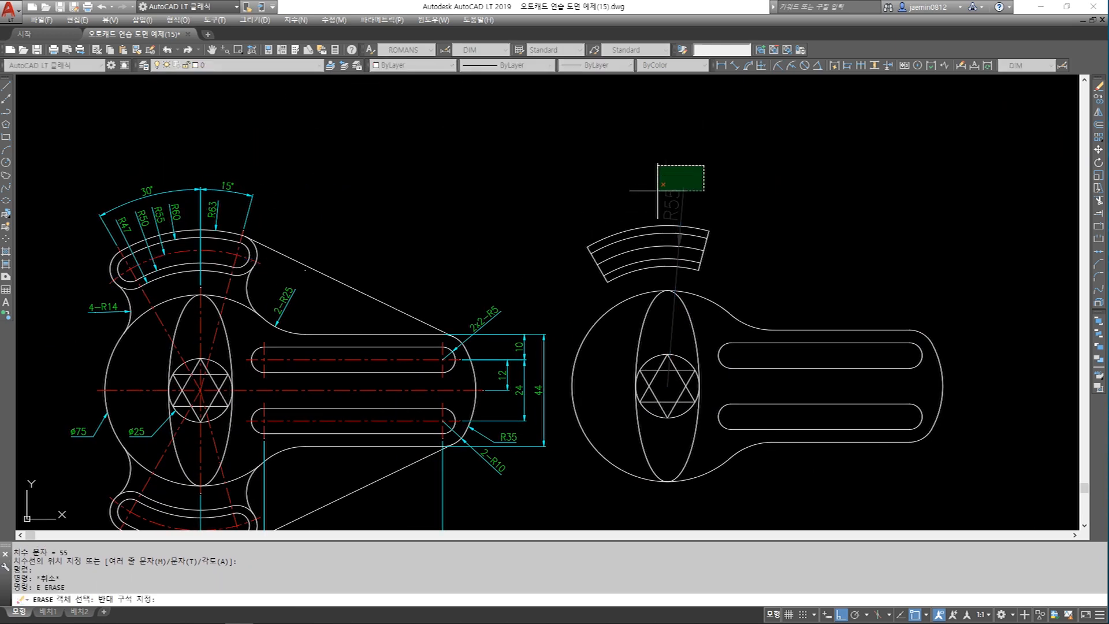
{"action": "left_click", "coordinate": [658, 190]}
{"action": "key", "text": "Return"}
{"action": "key", "text": "Escape"}
Step: Draw circles of radius 5 and 8 centred on the left end of the middle arc, reaching to the neighbouring arcs
{"action": "scroll", "coordinate": [619, 267], "scroll_direction": "up", "scroll_amount": 4}
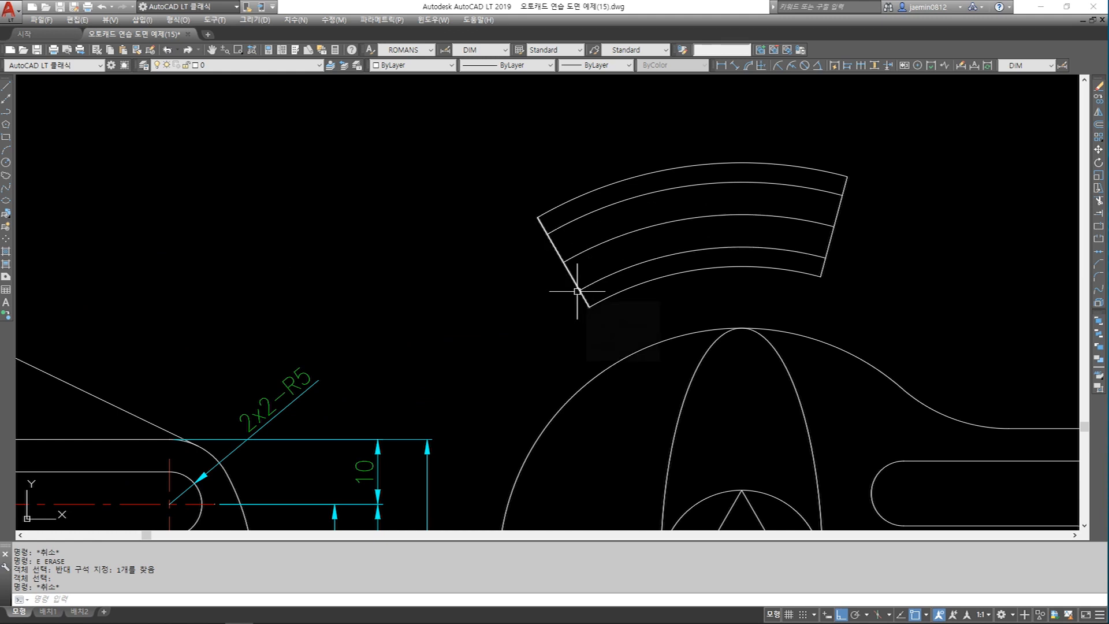
{"action": "type", "text": "c"}
{"action": "key", "text": "Return"}
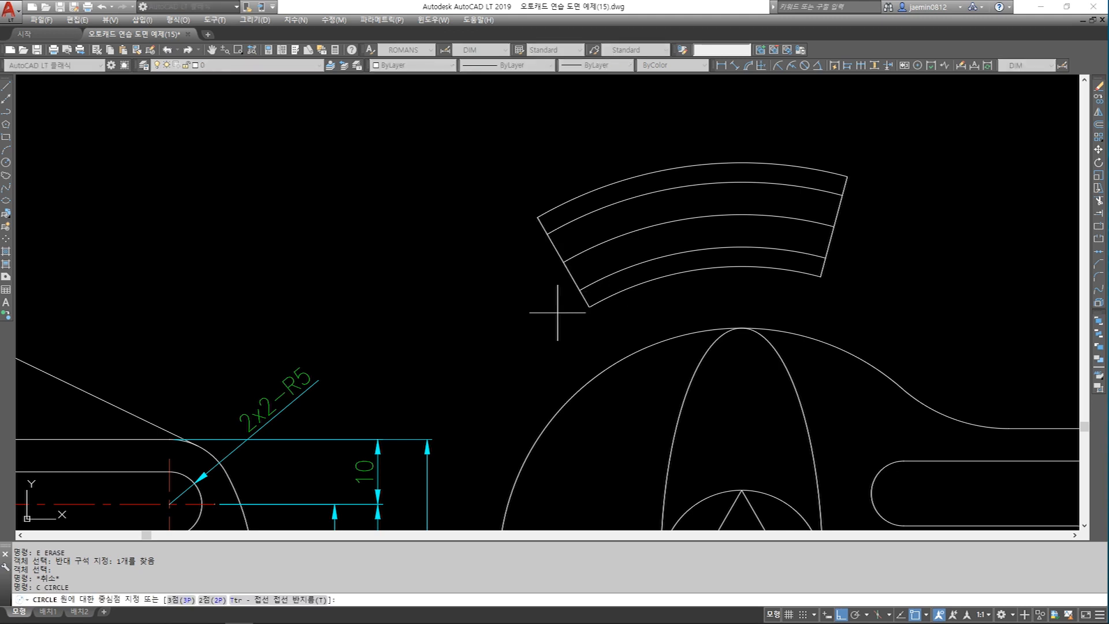
{"action": "left_click", "coordinate": [563, 261]}
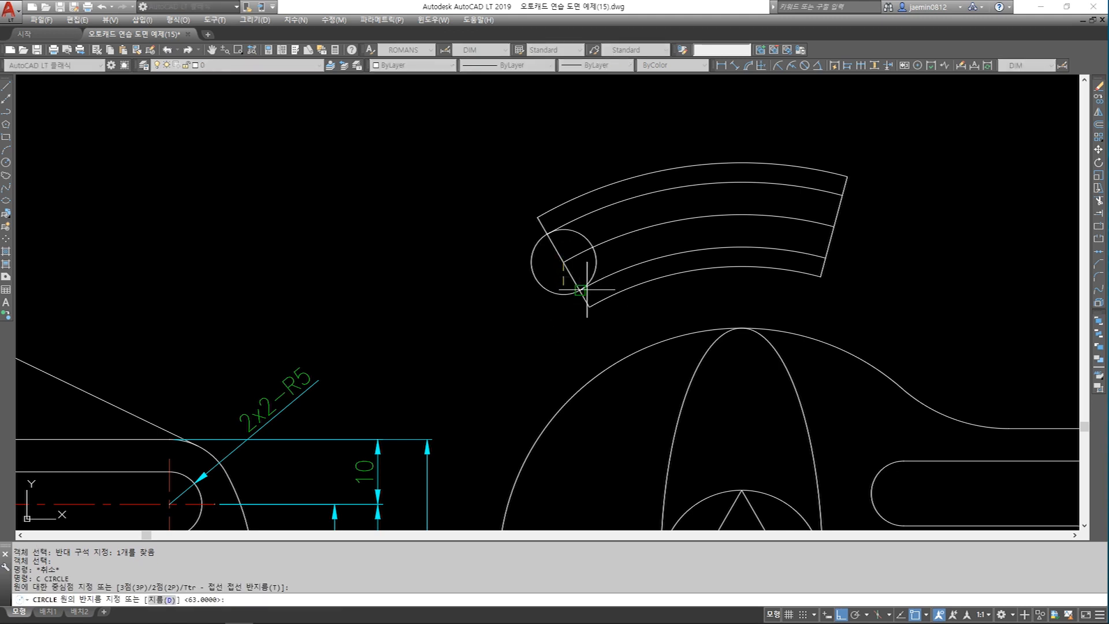
{"action": "left_click", "coordinate": [547, 234]}
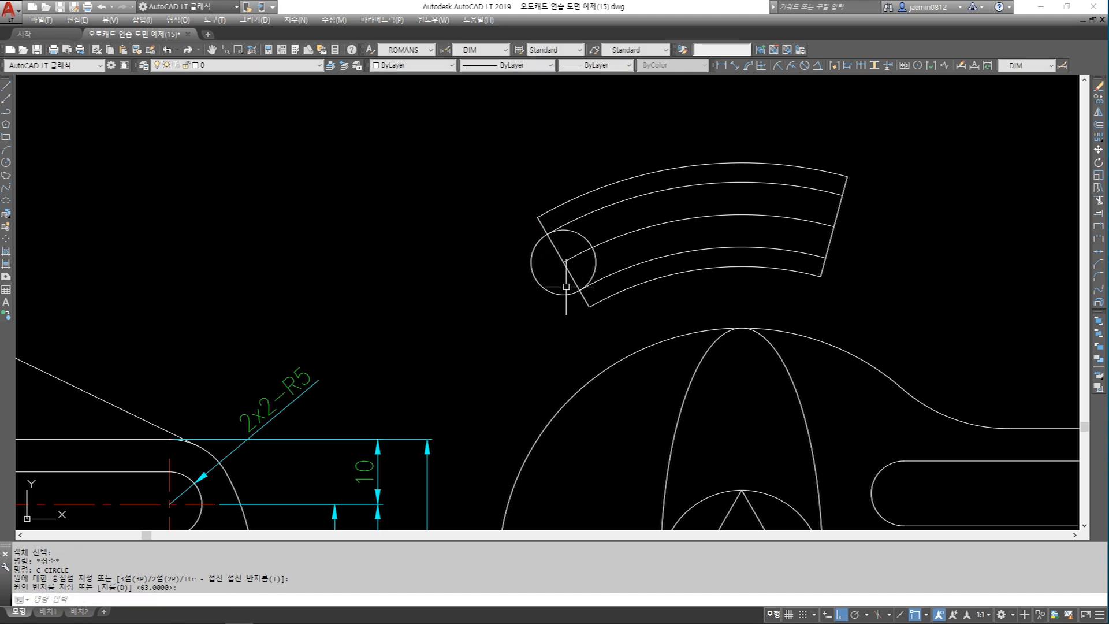
{"action": "key", "text": "space"}
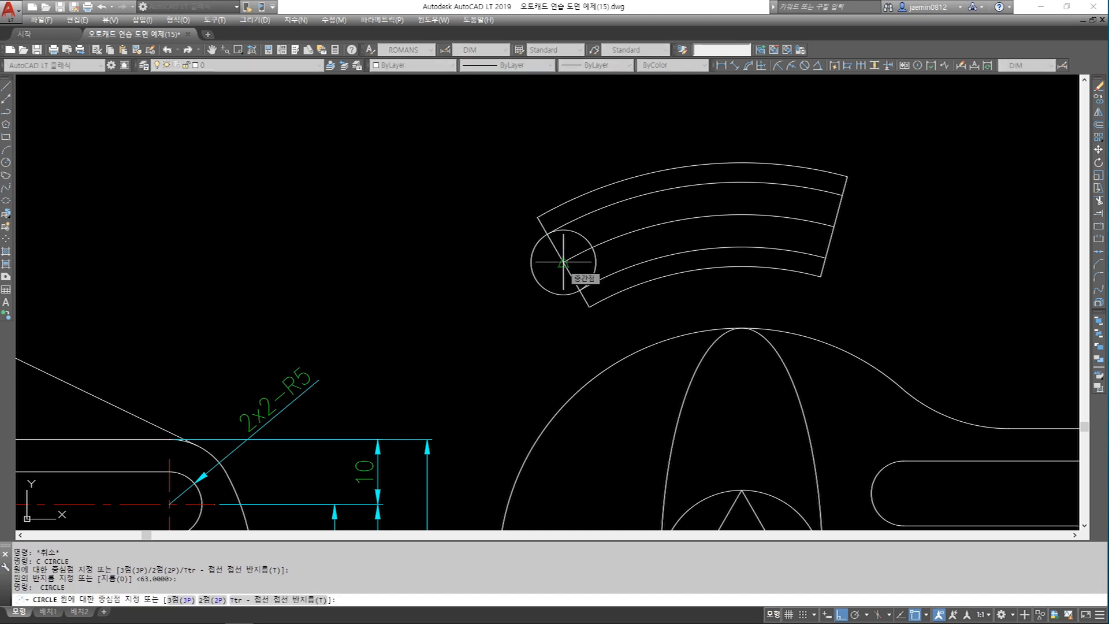
{"action": "left_click", "coordinate": [562, 263]}
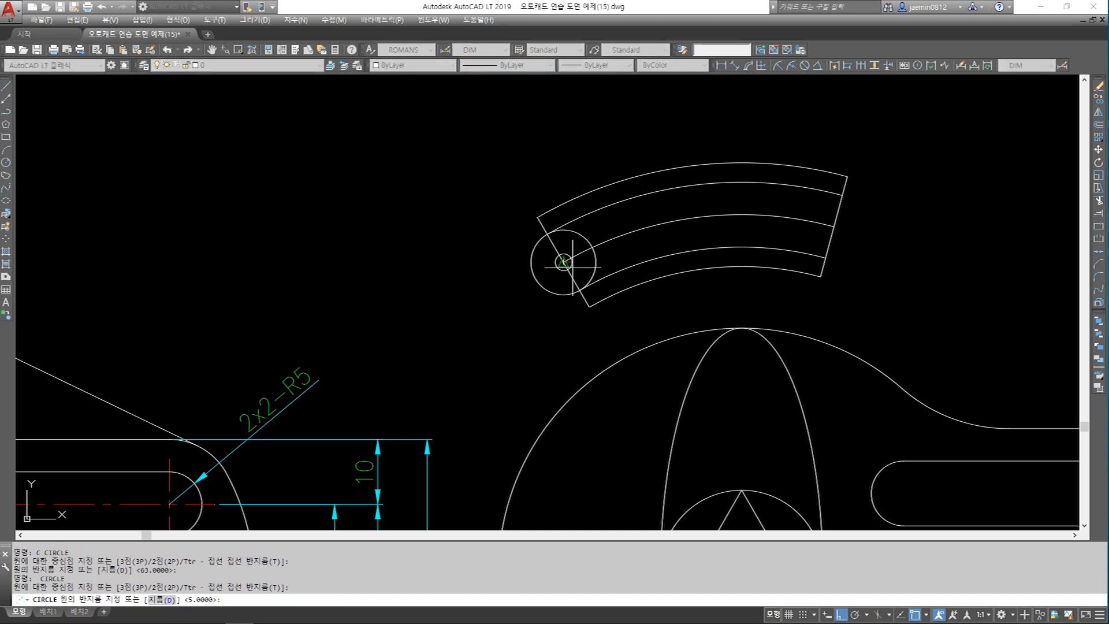
{"action": "left_click", "coordinate": [590, 301]}
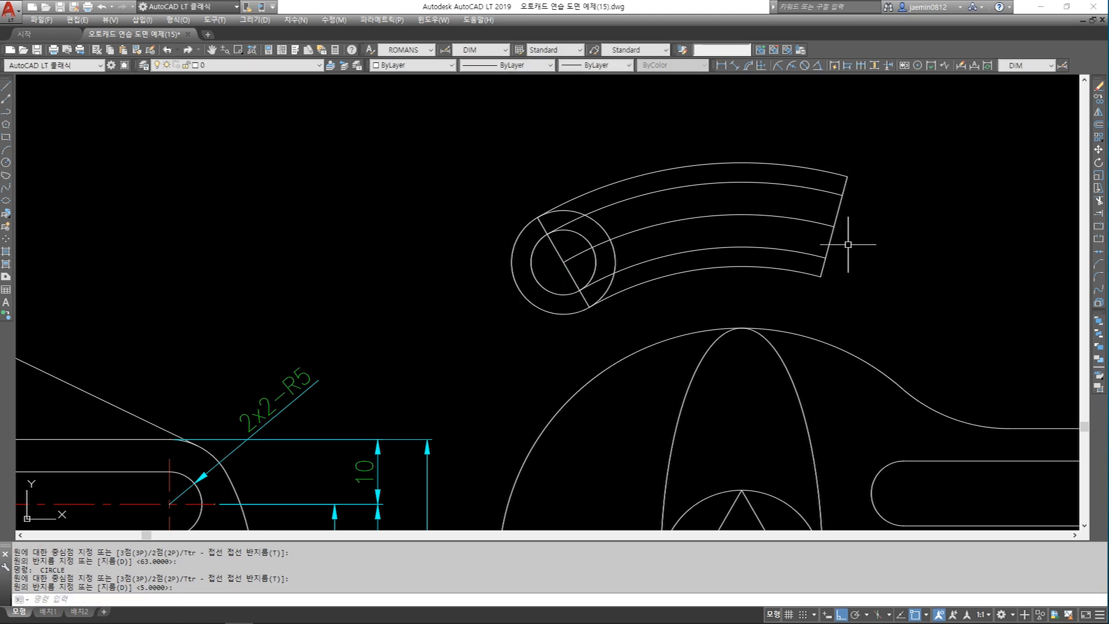
Step: Draw circles of radius 5 and 8 centred on the right end of the middle arc
{"action": "type", "text": "c"}
{"action": "key", "text": "Return"}
{"action": "left_click", "coordinate": [834, 226]}
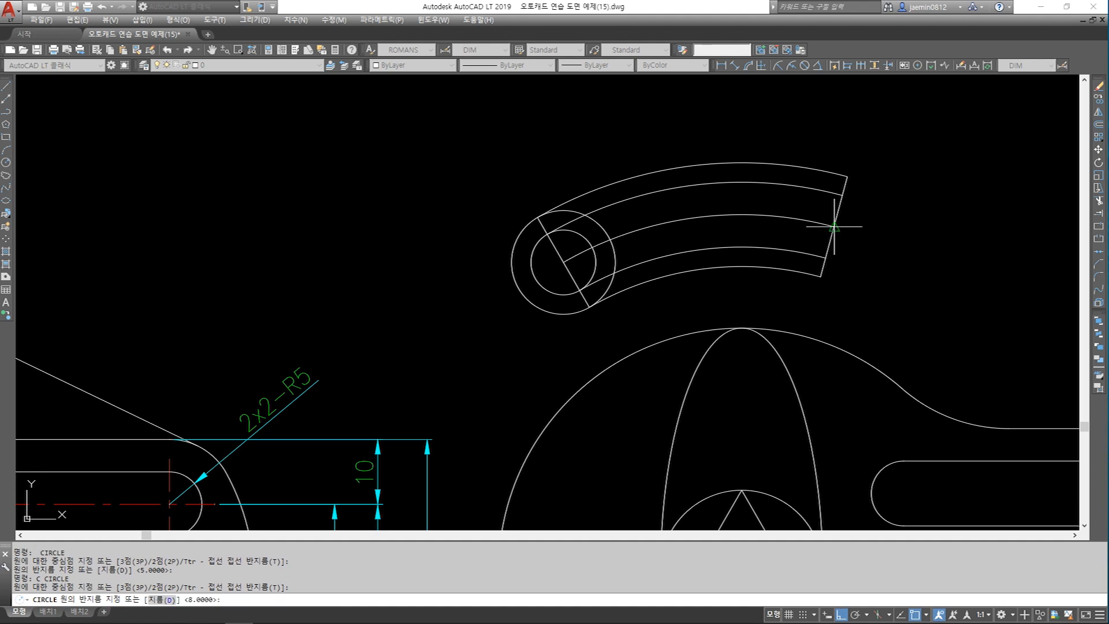
{"action": "left_click", "coordinate": [839, 194]}
{"action": "key", "text": "Return"}
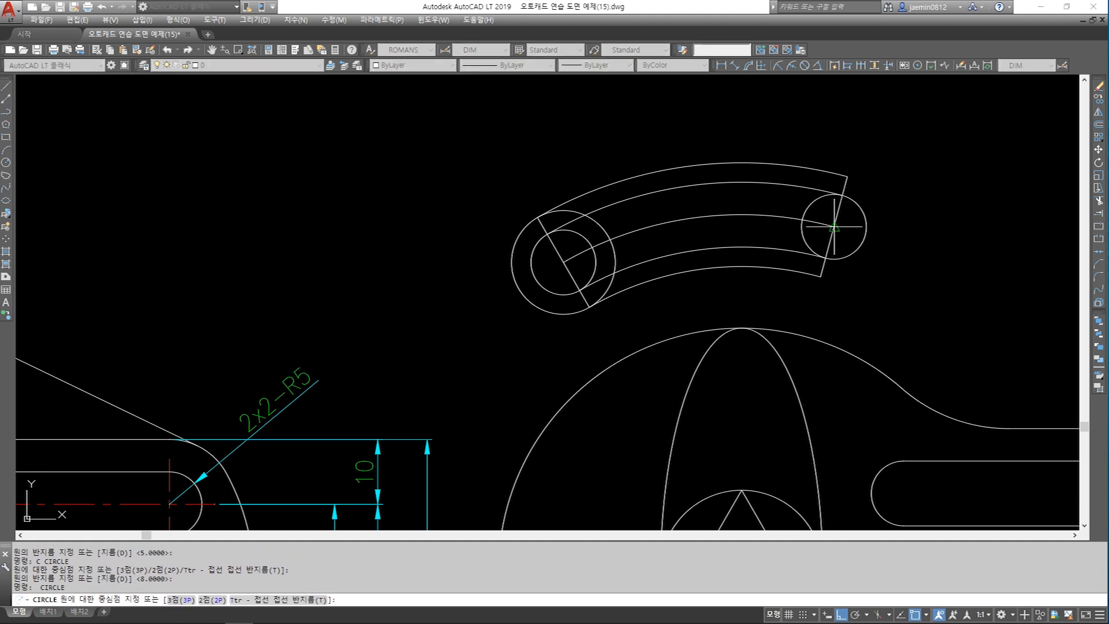
{"action": "left_click", "coordinate": [834, 227]}
{"action": "left_click", "coordinate": [845, 181]}
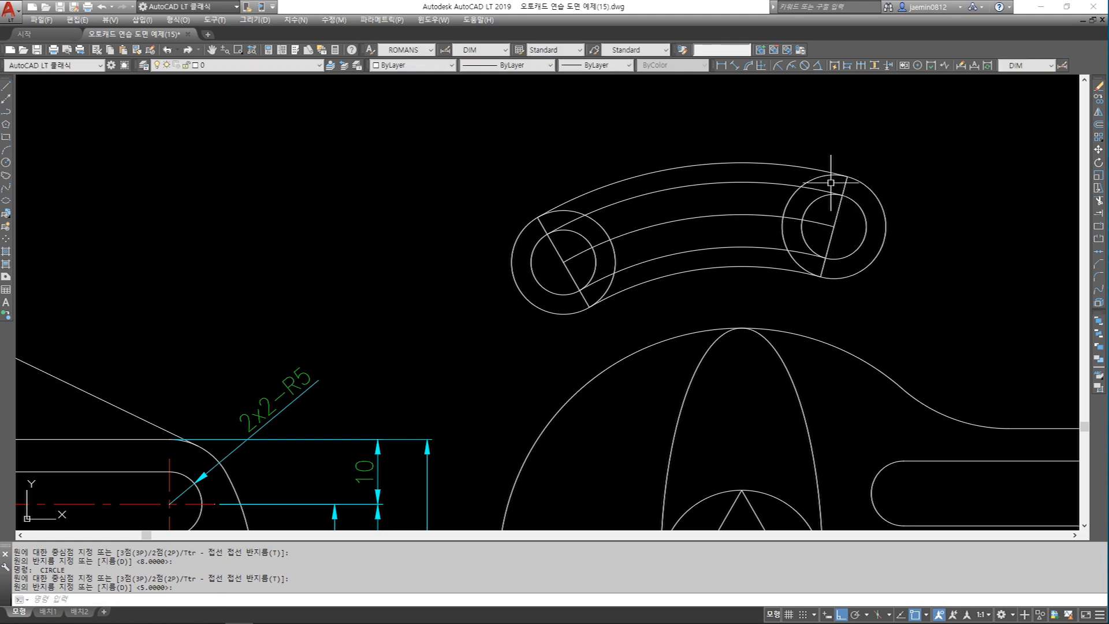
Step: Trim the inner halves of the end circles using the two slanted lines as cutting edges, leaving rounded slot ends
{"action": "scroll", "coordinate": [715, 193], "scroll_direction": "down", "scroll_amount": 2}
{"action": "key", "text": "Escape"}
{"action": "type", "text": "tr"}
{"action": "key", "text": "Escape"}
{"action": "type", "text": "tr"}
{"action": "key", "text": "Return"}
{"action": "left_click", "coordinate": [618, 229]}
{"action": "left_click", "coordinate": [791, 206]}
{"action": "key", "text": "Return"}
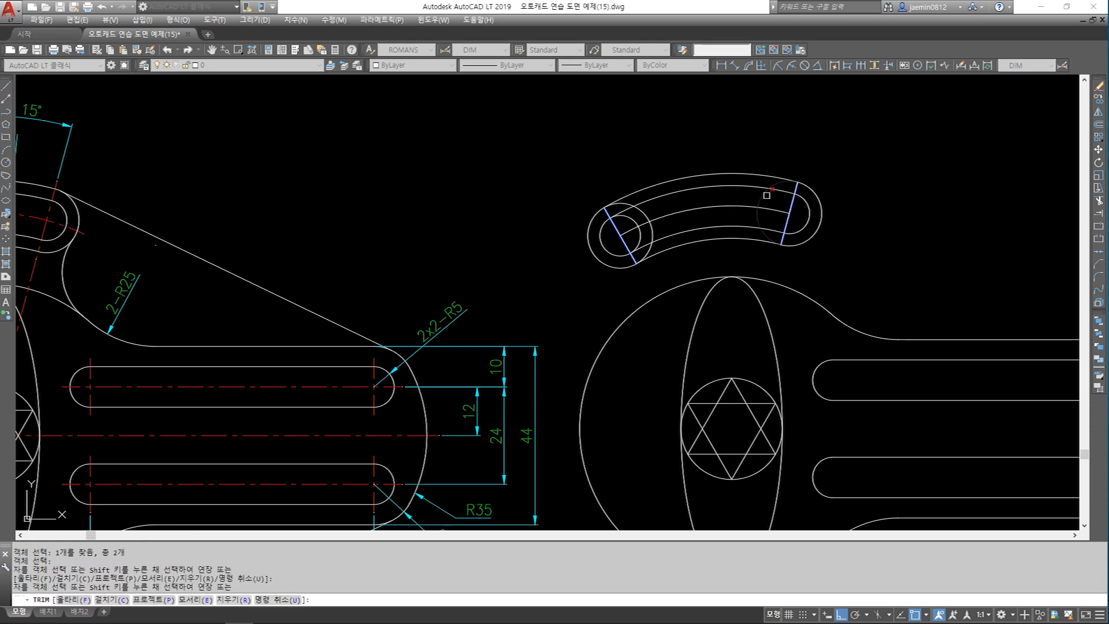
{"action": "left_click", "coordinate": [767, 195]}
{"action": "key", "text": "Escape"}
Step: Erase the middle arc and the two slanted lines inside the curved slot lobe
{"action": "type", "text": "e"}
{"action": "key", "text": "Return"}
{"action": "left_click", "coordinate": [624, 241]}
{"action": "key", "text": "Return"}
{"action": "left_click", "coordinate": [642, 226]}
{"action": "key", "text": "Return"}
{"action": "key", "text": "Return"}
{"action": "left_click", "coordinate": [785, 225]}
{"action": "key", "text": "Return"}
Step: Examine the four R14 connecting arcs between the slot lobes and the large circle on the reference copy
{"action": "scroll", "coordinate": [757, 342], "scroll_direction": "down", "scroll_amount": 2}
{"action": "mouse_move", "coordinate": [757, 341]}
{"action": "middle_mouse_down"}
{"action": "mouse_move", "coordinate": [736, 257]}
{"action": "mouse_move", "coordinate": [735, 272]}
{"action": "middle_mouse_up"}
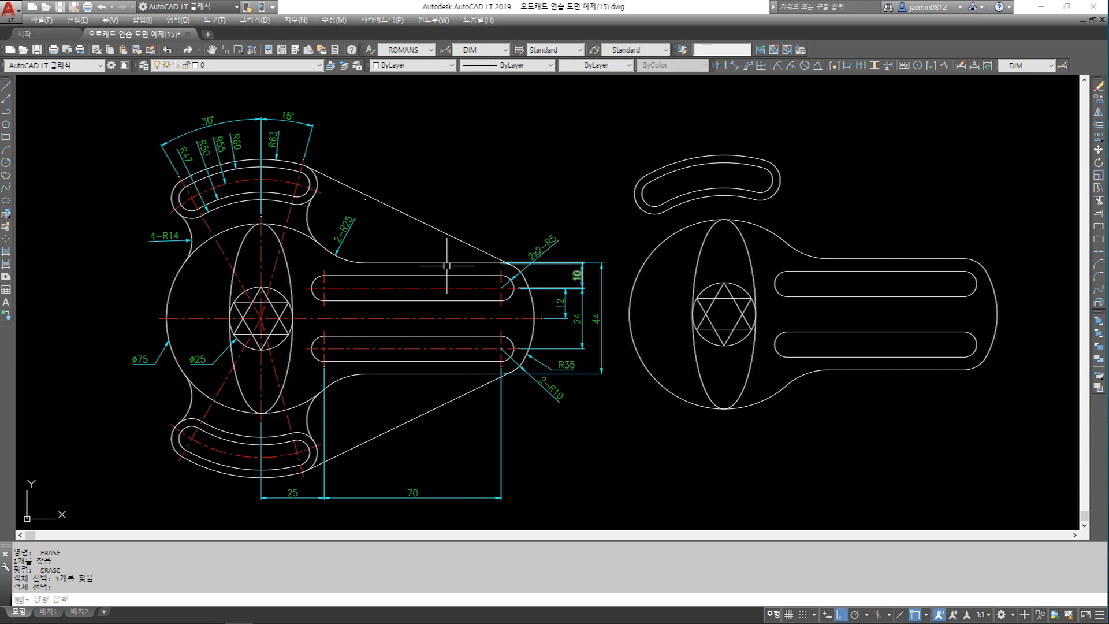
{"action": "scroll", "coordinate": [189, 249], "scroll_direction": "up", "scroll_amount": 2}
{"action": "middle_click_drag", "start_coordinate": [188, 248], "coordinate": [252, 269]}
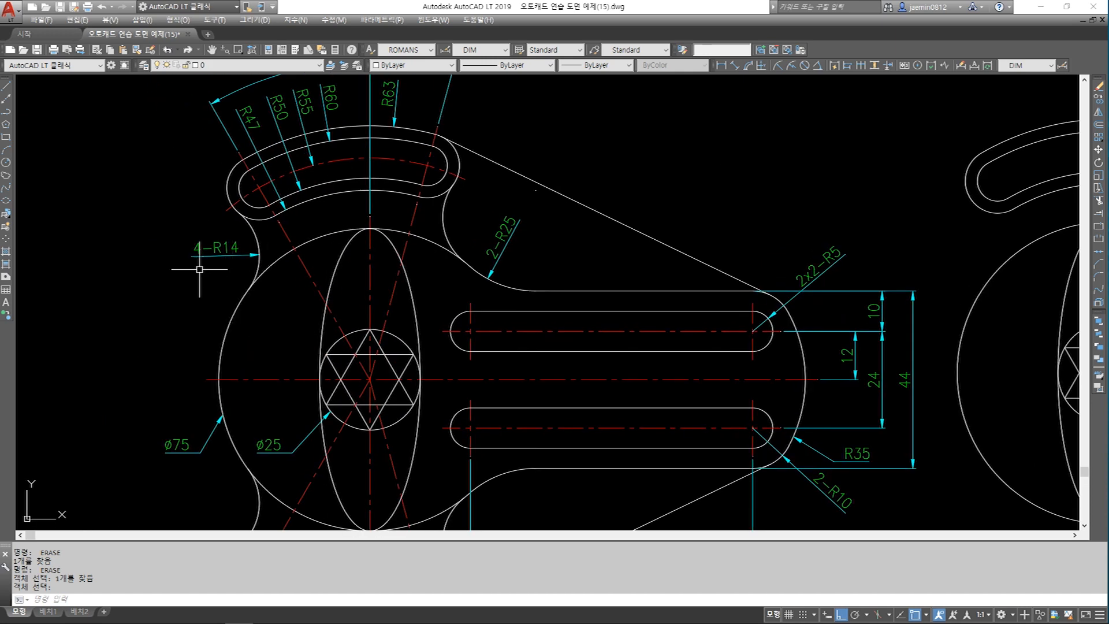
{"action": "scroll", "coordinate": [190, 253], "scroll_direction": "up", "scroll_amount": 4}
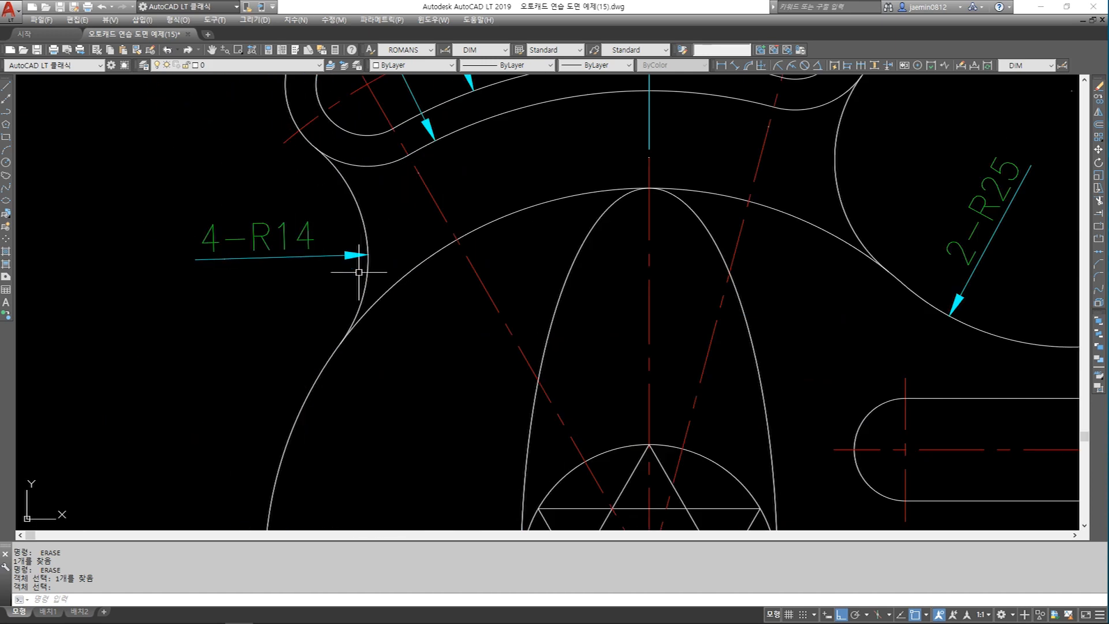
{"action": "scroll", "coordinate": [365, 273], "scroll_direction": "down", "scroll_amount": 2}
{"action": "middle_click_drag", "start_coordinate": [535, 516], "coordinate": [634, 95]}
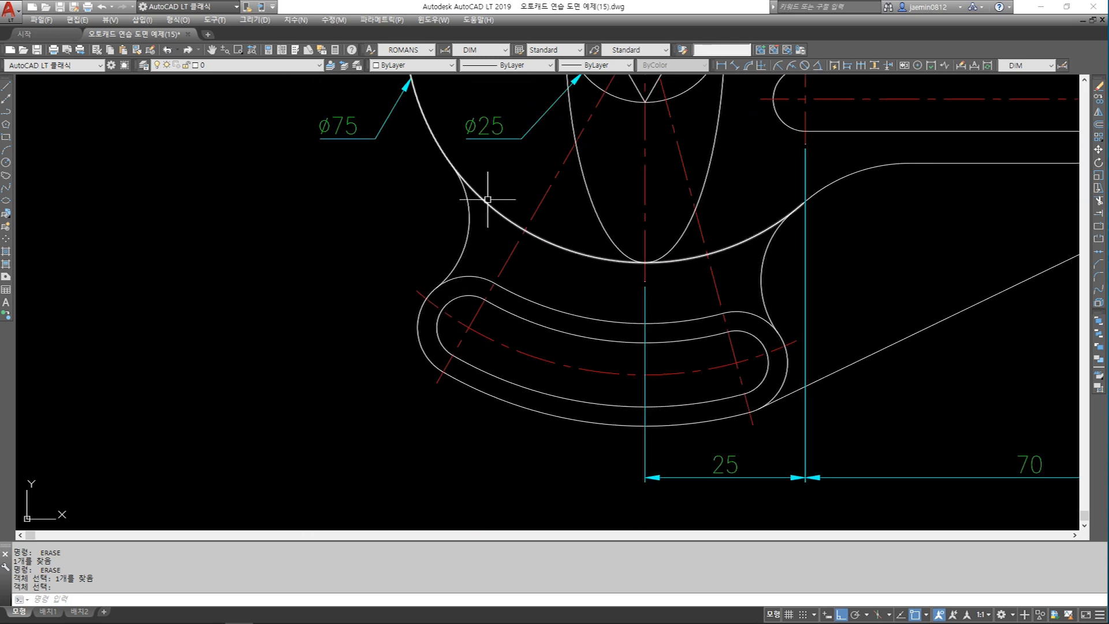
{"action": "left_click", "coordinate": [466, 234]}
{"action": "left_click", "coordinate": [774, 264]}
{"action": "scroll", "coordinate": [773, 264], "scroll_direction": "down", "scroll_amount": 4}
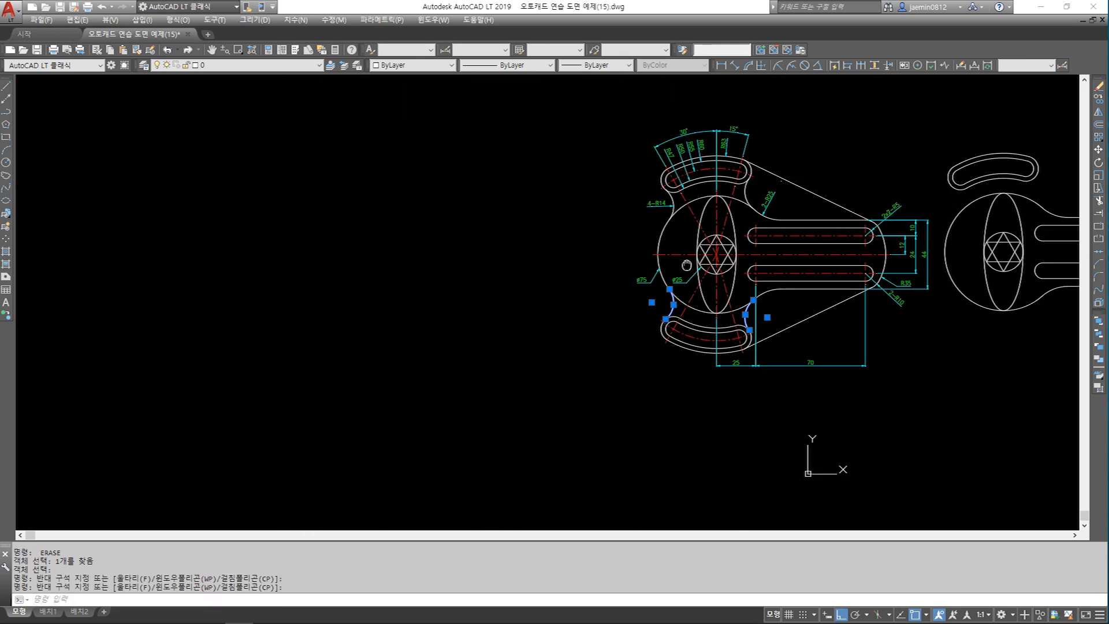
{"action": "scroll", "coordinate": [676, 290], "scroll_direction": "up", "scroll_amount": 4}
{"action": "left_click", "coordinate": [955, 225]}
{"action": "scroll", "coordinate": [751, 260], "scroll_direction": "down", "scroll_amount": 3}
{"action": "scroll", "coordinate": [689, 270], "scroll_direction": "up", "scroll_amount": 3}
{"action": "key", "text": "Escape"}
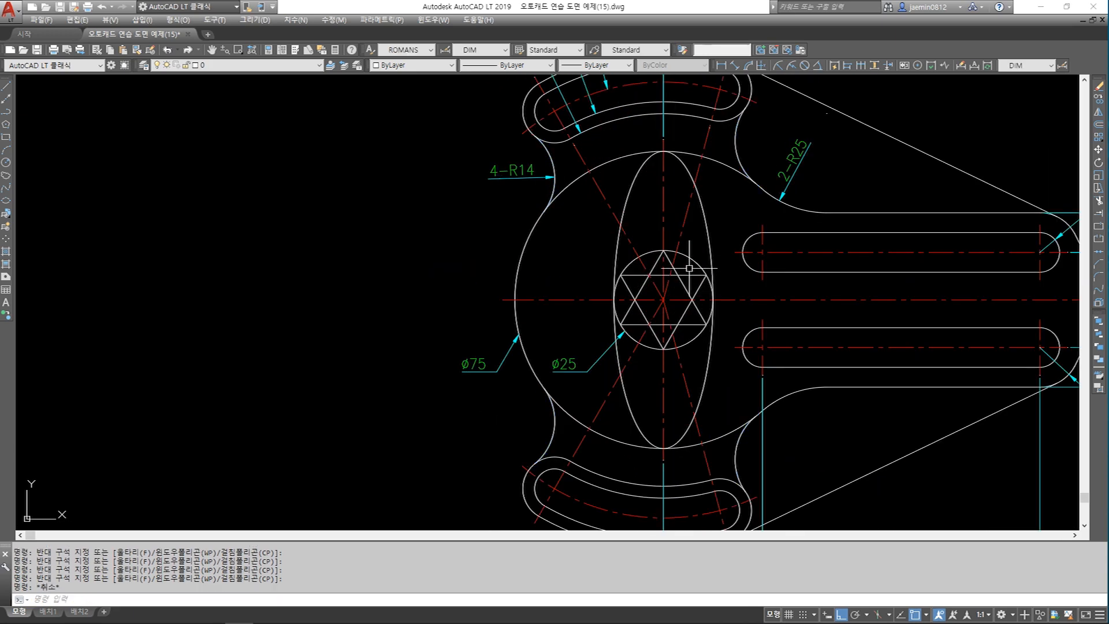
Step: Fillet the large circle's upper left side to the lobe's left rounded end with radius 14
{"action": "scroll", "coordinate": [689, 268], "scroll_direction": "down", "scroll_amount": 3}
{"action": "scroll", "coordinate": [694, 231], "scroll_direction": "up", "scroll_amount": 4}
{"action": "mouse_move", "coordinate": [757, 341]}
{"action": "middle_mouse_down"}
{"action": "mouse_move", "coordinate": [664, 307]}
{"action": "mouse_move", "coordinate": [709, 297]}
{"action": "middle_mouse_up"}
{"action": "key", "text": "Return"}
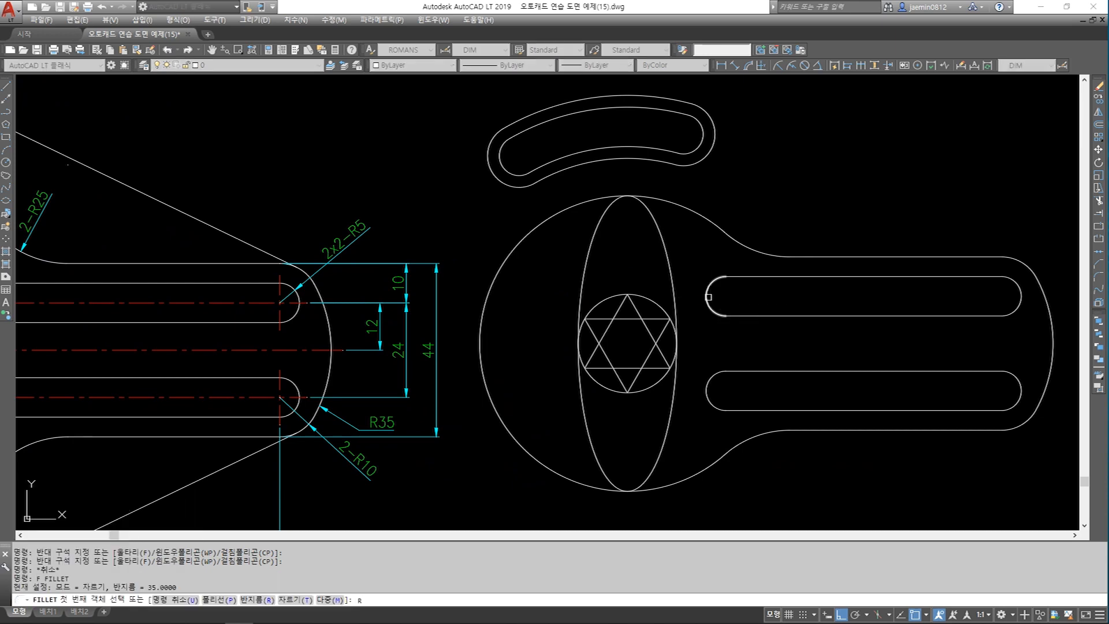
{"action": "key", "text": "Return"}
{"action": "scroll", "coordinate": [730, 272], "scroll_direction": "up", "scroll_amount": 4}
{"action": "scroll", "coordinate": [386, 191], "scroll_direction": "down", "scroll_amount": 4}
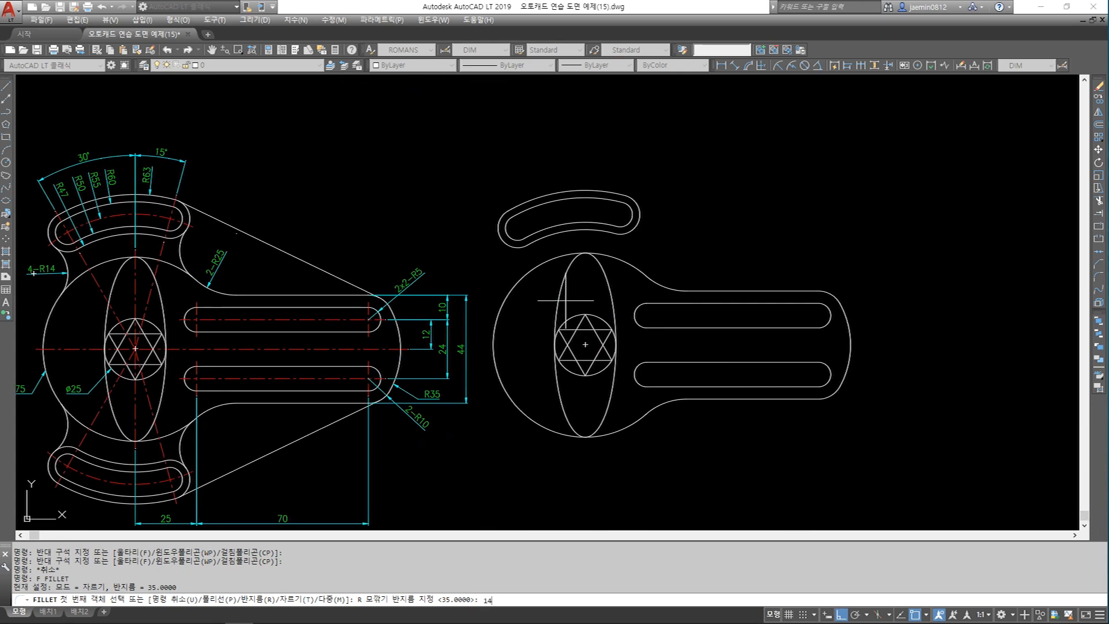
{"action": "key", "text": "Return"}
{"action": "scroll", "coordinate": [509, 272], "scroll_direction": "up", "scroll_amount": 4}
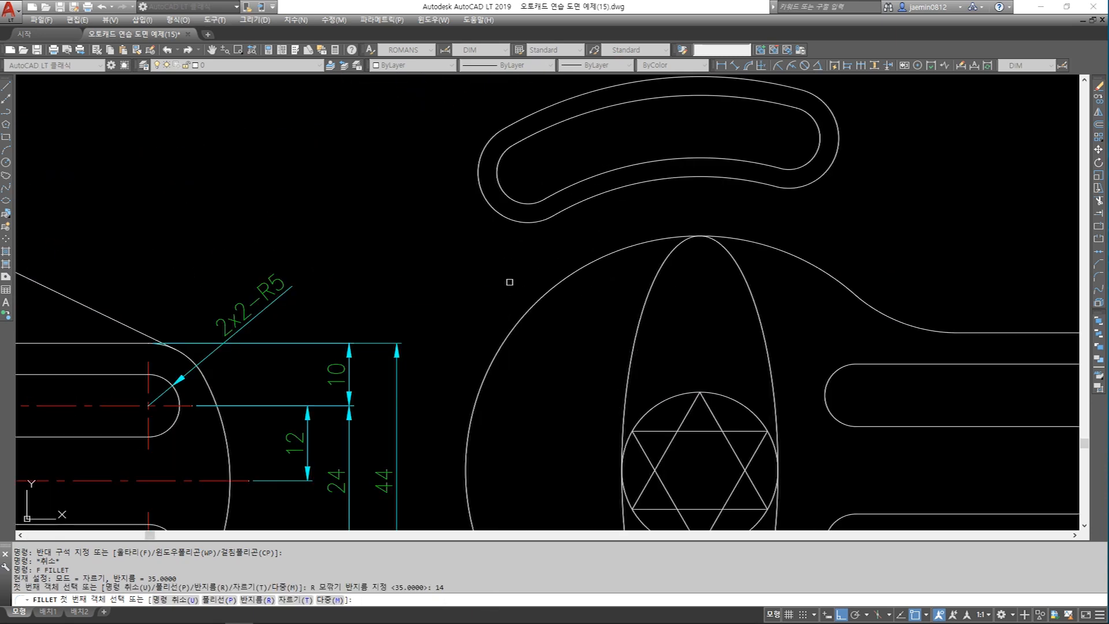
{"action": "left_click", "coordinate": [533, 303]}
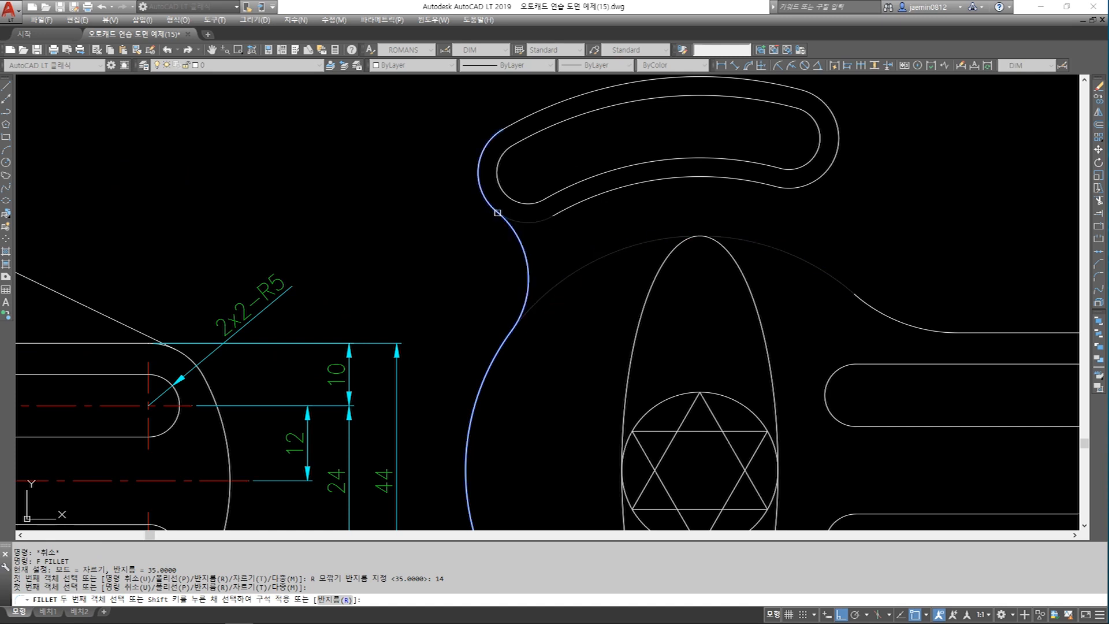
{"action": "left_click", "coordinate": [501, 215]}
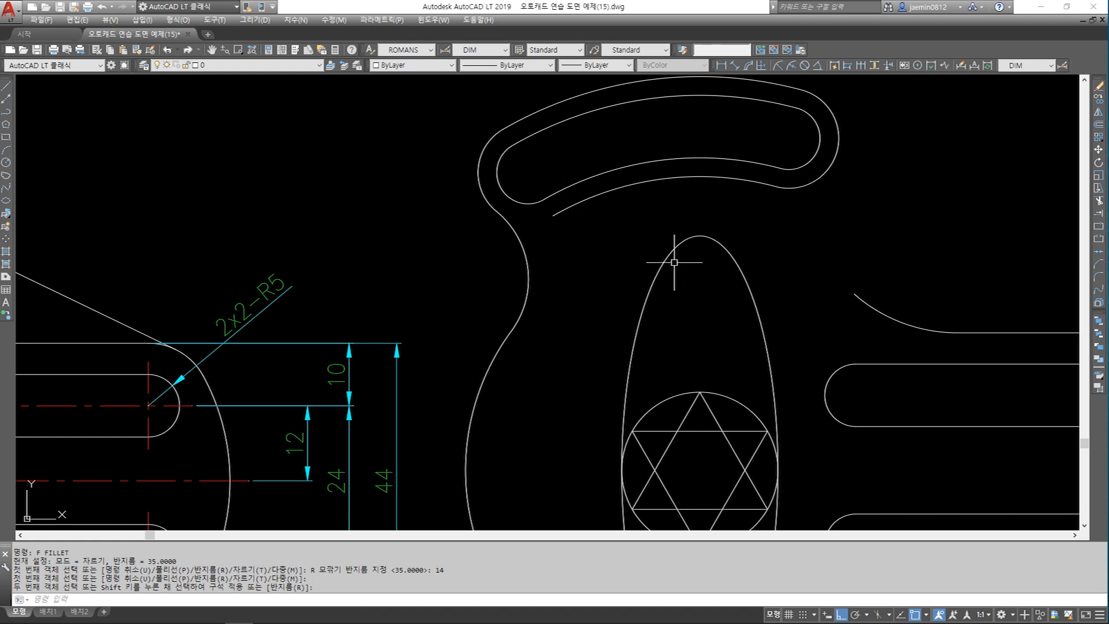
Step: Draw two test circles, one below the other, in the empty area right of the redrawn part
{"action": "scroll", "coordinate": [616, 304], "scroll_direction": "down", "scroll_amount": 2}
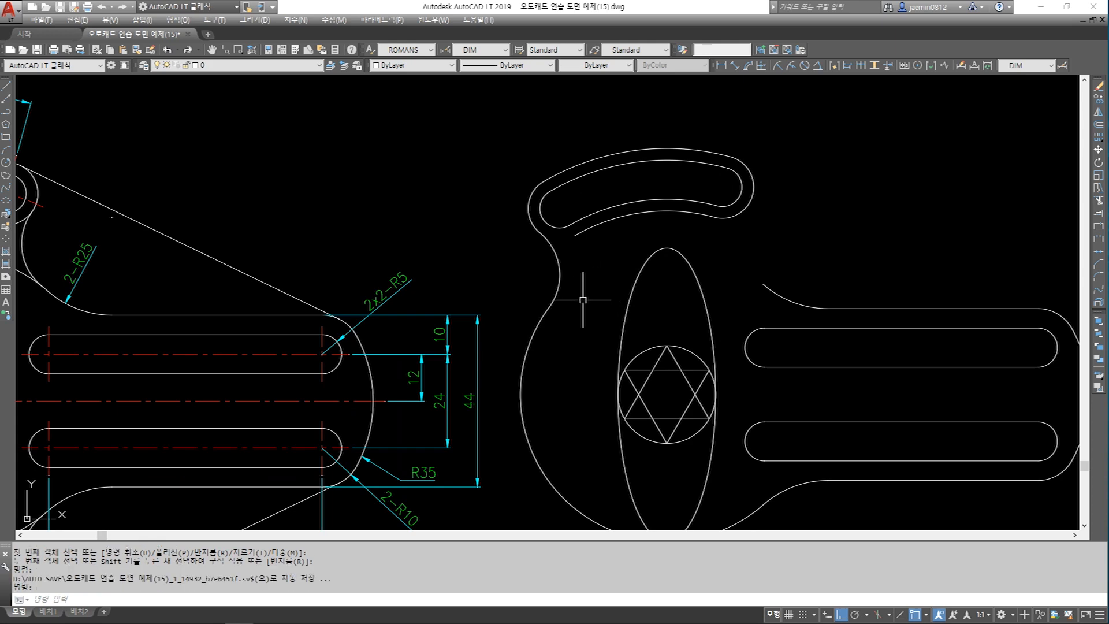
{"action": "scroll", "coordinate": [571, 250], "scroll_direction": "down", "scroll_amount": 5}
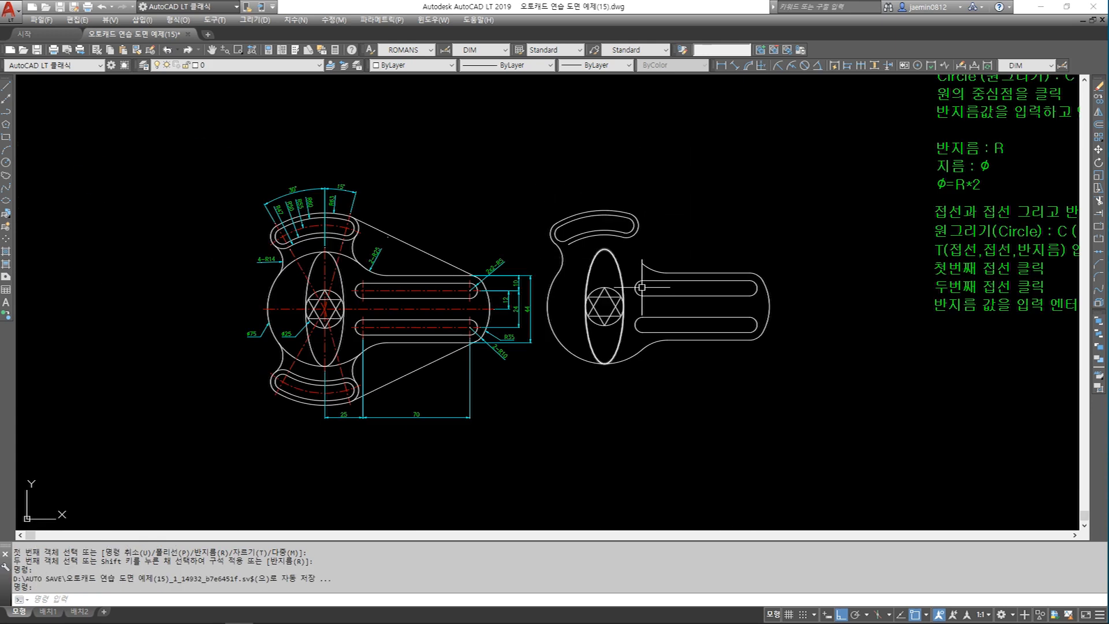
{"action": "scroll", "coordinate": [788, 255], "scroll_direction": "up", "scroll_amount": 1}
{"action": "type", "text": "c"}
{"action": "key", "text": "Return"}
{"action": "left_click", "coordinate": [756, 195]}
{"action": "left_click", "coordinate": [769, 204]}
{"action": "key", "text": "Escape"}
{"action": "scroll", "coordinate": [775, 213], "scroll_direction": "up", "scroll_amount": 4}
{"action": "key", "text": "space"}
{"action": "left_click", "coordinate": [732, 262]}
{"action": "left_click", "coordinate": [774, 304]}
{"action": "key", "text": "Escape"}
Step: Move the lower test circle straight down, further away from the upper one
{"action": "type", "text": "m"}
{"action": "key", "text": "space"}
{"action": "left_click", "coordinate": [796, 240]}
{"action": "left_click", "coordinate": [765, 271]}
{"action": "key", "text": "space"}
{"action": "left_click", "coordinate": [805, 260]}
{"action": "left_click", "coordinate": [806, 301]}
{"action": "key", "text": "Escape"}
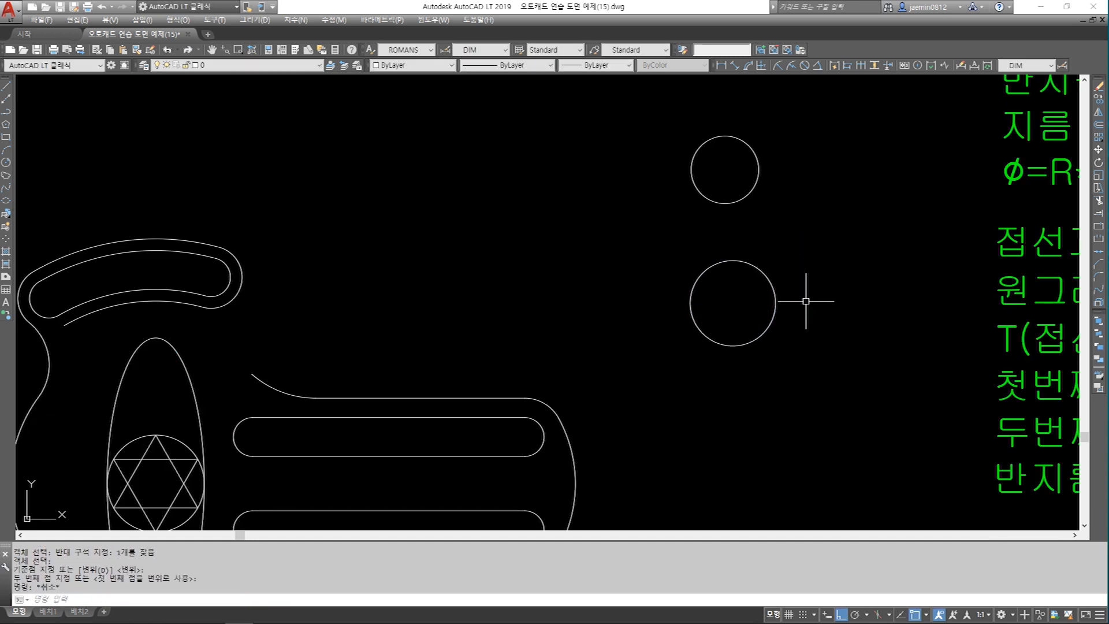
Step: Fillet the left sides of the two test circles with radius 14
{"action": "type", "text": "f"}
{"action": "key", "text": "space"}
{"action": "left_click", "coordinate": [707, 267]}
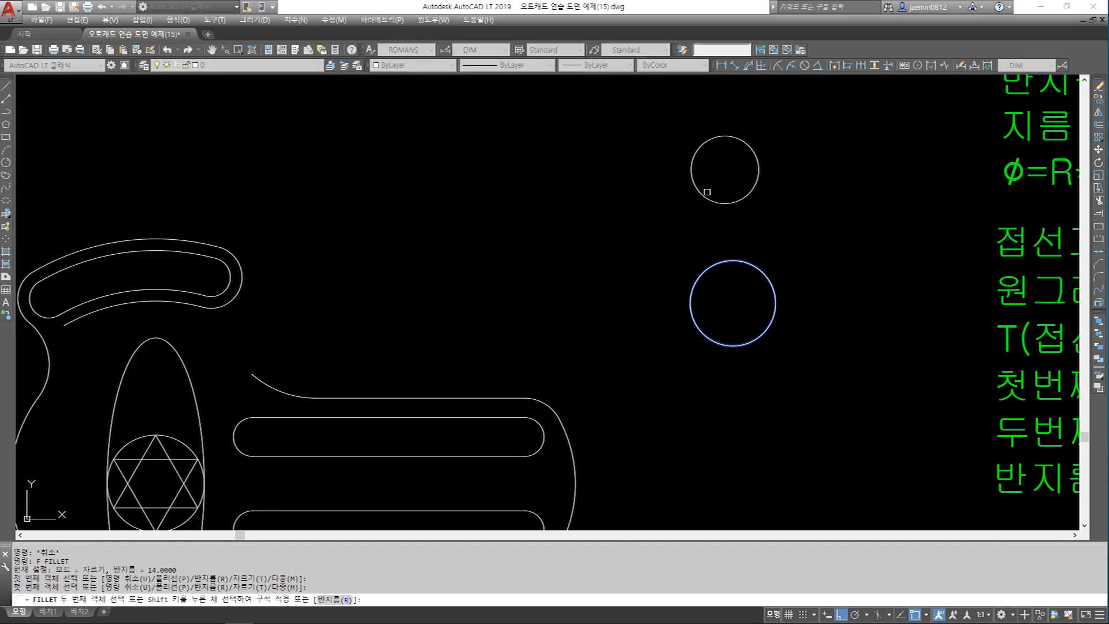
{"action": "left_click", "coordinate": [707, 199]}
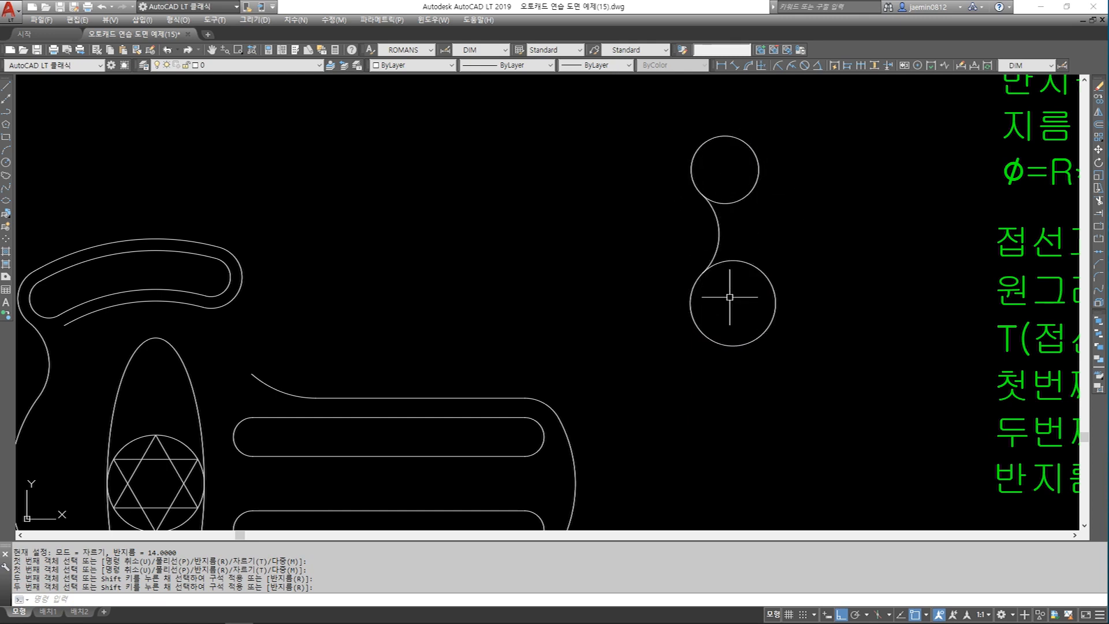
Step: Erase the fillet arc between the two test circles
{"action": "middle_click_drag", "start_coordinate": [754, 271], "coordinate": [731, 287]}
{"action": "key", "text": "Escape"}
{"action": "key", "text": "Escape"}
{"action": "type", "text": "e"}
{"action": "left_click", "coordinate": [724, 247]}
{"action": "left_click", "coordinate": [686, 235]}
{"action": "key", "text": "space"}
{"action": "key", "text": "Escape"}
Step: Draw a nearly vertical line crossing the right sides of both test circles, with ortho mode off
{"action": "type", "text": "l"}
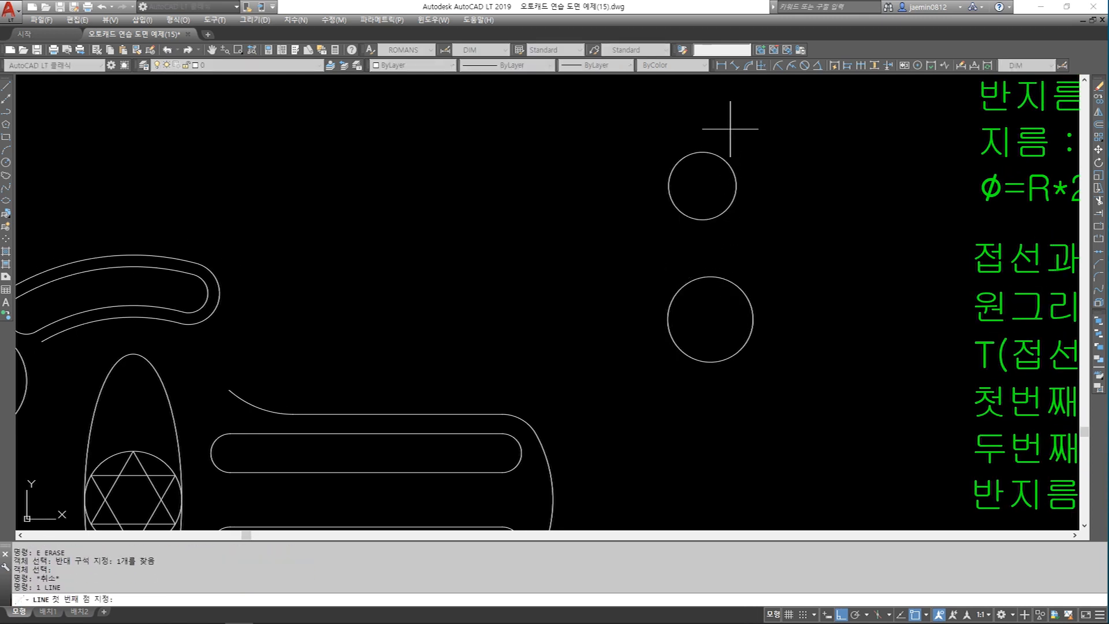
{"action": "left_click", "coordinate": [730, 129]}
{"action": "key", "text": "F8"}
{"action": "key", "text": "Escape"}
Step: Trim the right-hand portions of both test circles using the nearly vertical line as the cutting edge
{"action": "type", "text": "tr"}
{"action": "left_click", "coordinate": [733, 227]}
{"action": "key", "text": "space"}
{"action": "left_click", "coordinate": [735, 190]}
{"action": "left_click", "coordinate": [737, 188]}
{"action": "left_click", "coordinate": [738, 189]}
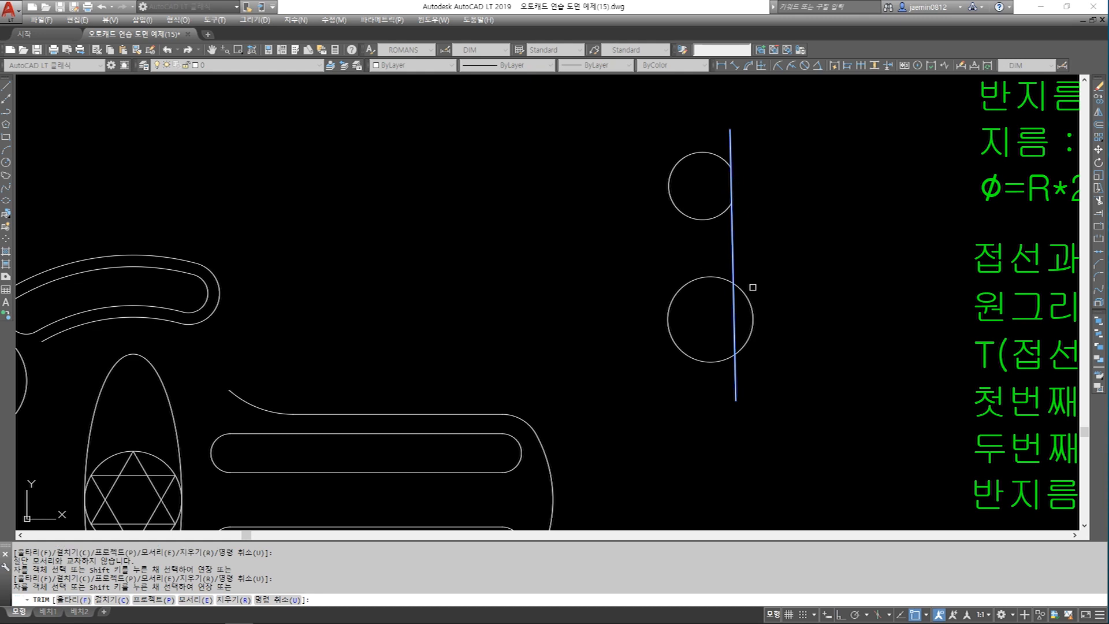
{"action": "left_click", "coordinate": [746, 295]}
{"action": "key", "text": "Escape"}
Step: Erase the nearly vertical cutting line beside the two trimmed test circles
{"action": "type", "text": "e"}
{"action": "left_click", "coordinate": [750, 270]}
{"action": "left_click", "coordinate": [720, 256]}
{"action": "key", "text": "space"}
{"action": "key", "text": "Escape"}
Step: Fillet the left sides of the two open test arcs with radius 14
{"action": "type", "text": "f"}
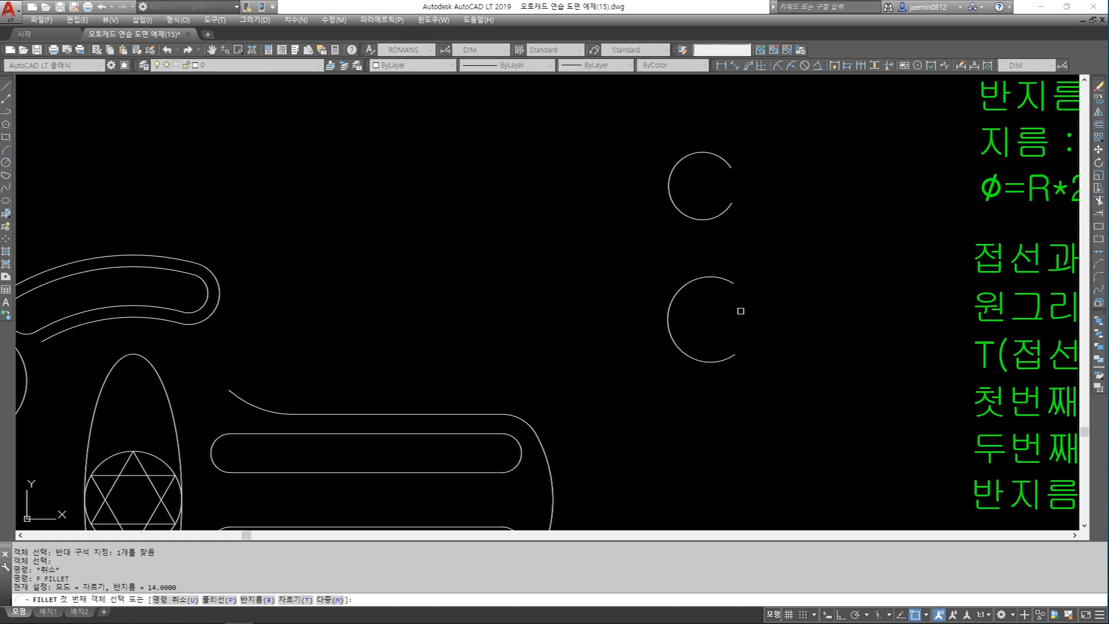
{"action": "left_click", "coordinate": [675, 290]}
{"action": "left_click", "coordinate": [685, 216]}
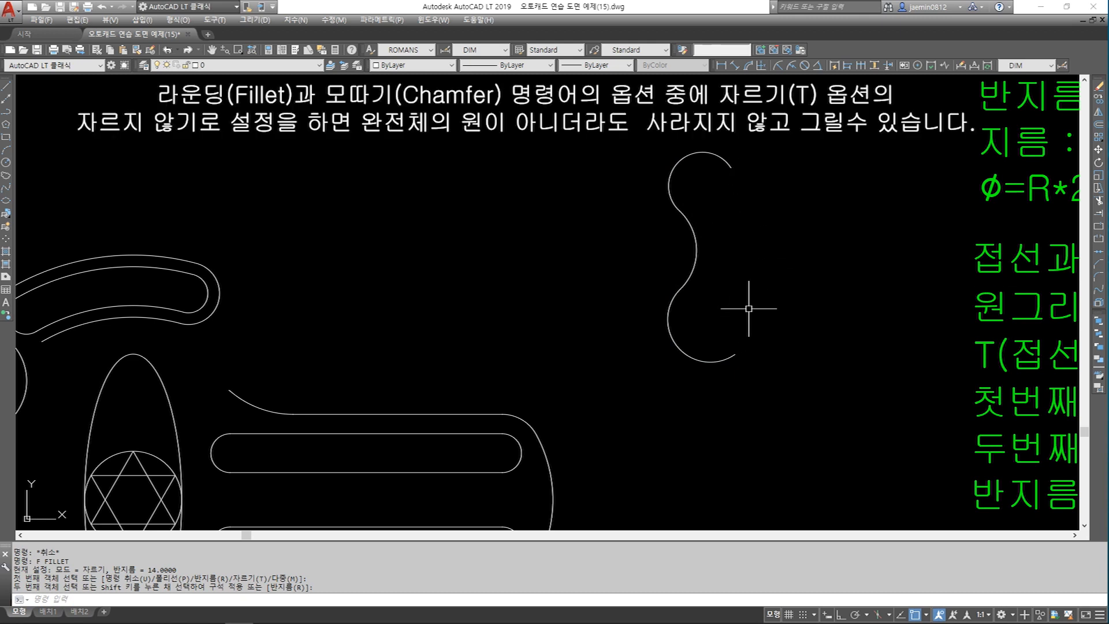
Step: Compare the R14 fillet at the part's upper left with the fillet joining the test arcs
{"action": "scroll", "coordinate": [749, 309], "scroll_direction": "down", "scroll_amount": 5}
{"action": "scroll", "coordinate": [533, 312], "scroll_direction": "up", "scroll_amount": 6}
{"action": "key", "text": "Escape"}
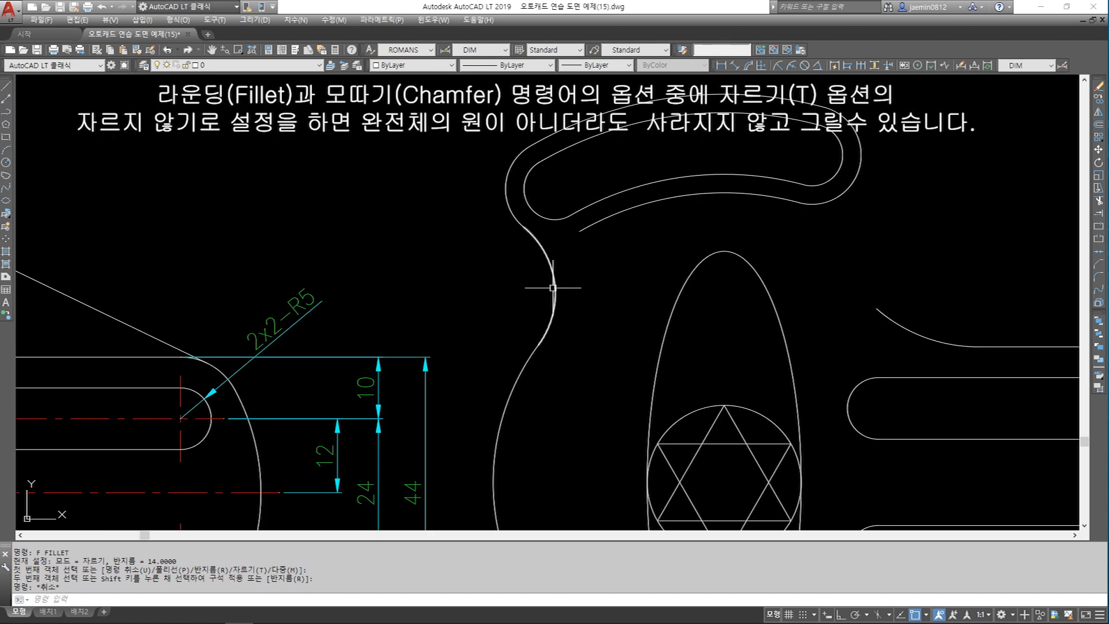
{"action": "scroll", "coordinate": [552, 289], "scroll_direction": "down", "scroll_amount": 4}
{"action": "middle_click_drag", "start_coordinate": [800, 251], "coordinate": [563, 306]}
{"action": "scroll", "coordinate": [769, 245], "scroll_direction": "up", "scroll_amount": 4}
{"action": "key", "text": "Escape"}
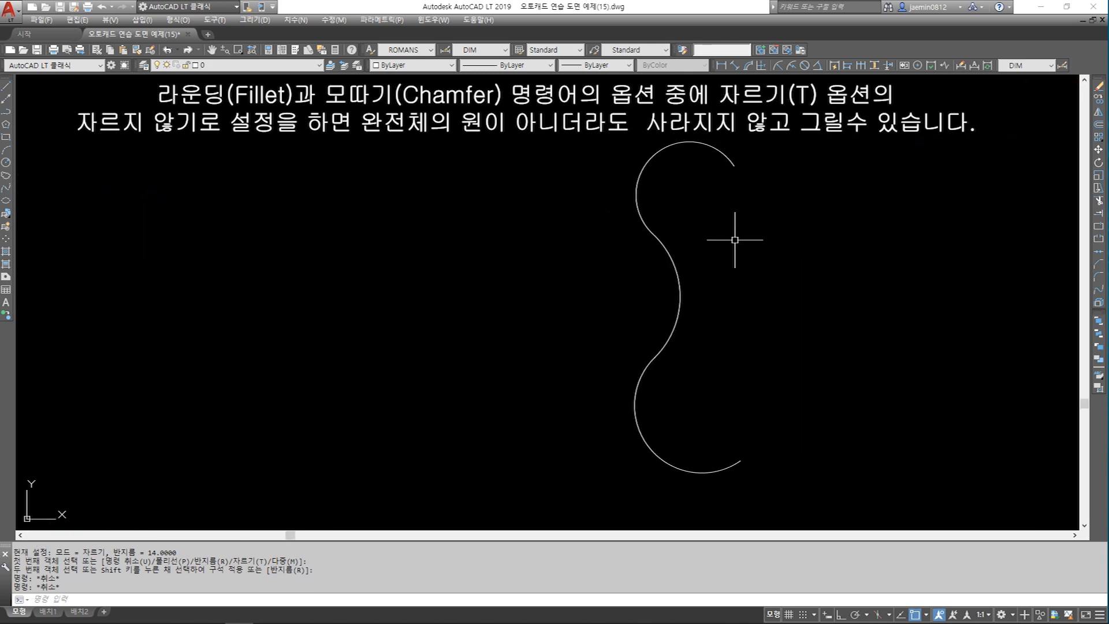
Step: Extend the outer left end arc of the upper slot lobe to meet the lobe's lower arc
{"action": "scroll", "coordinate": [739, 243], "scroll_direction": "down", "scroll_amount": 4}
{"action": "middle_click_drag", "start_coordinate": [373, 339], "coordinate": [571, 293]}
{"action": "scroll", "coordinate": [525, 308], "scroll_direction": "up", "scroll_amount": 2}
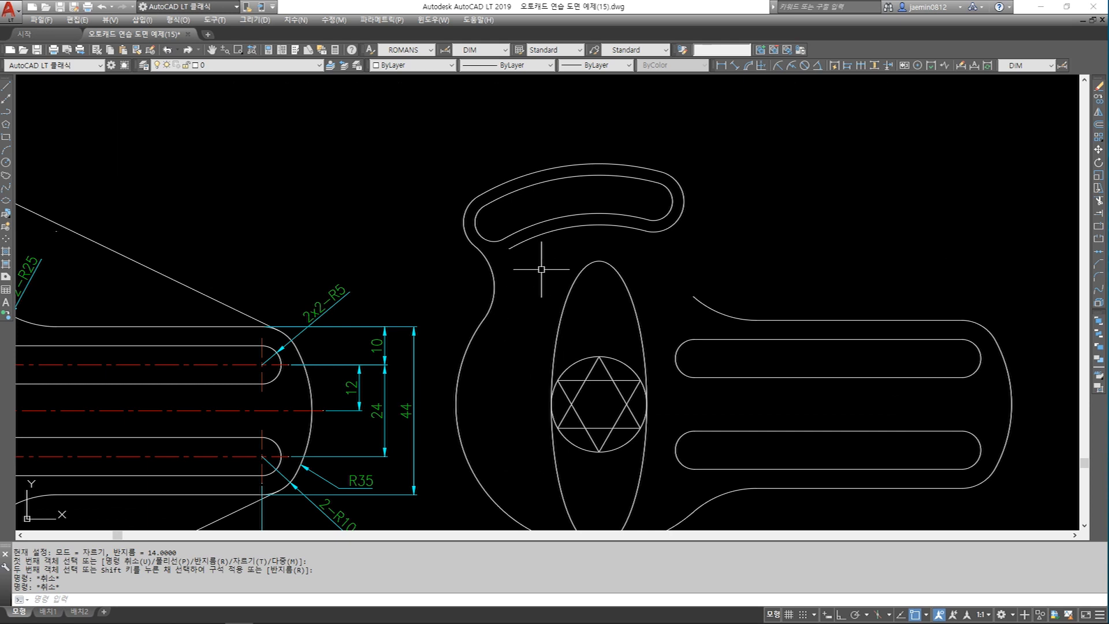
{"action": "type", "text": "ex"}
{"action": "key", "text": "Return"}
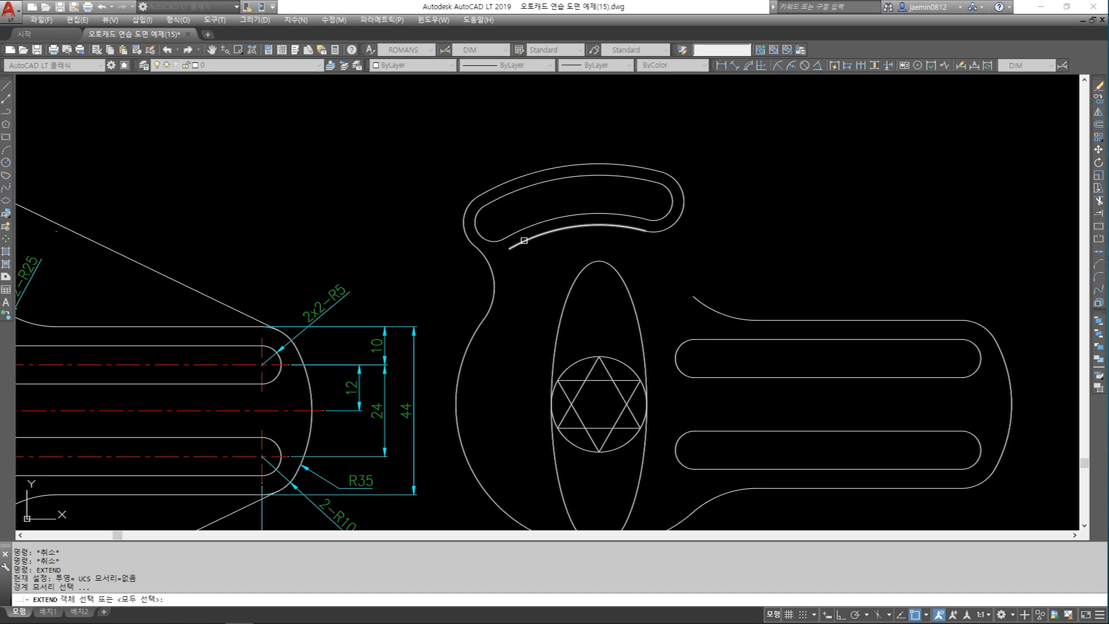
{"action": "left_click", "coordinate": [524, 240]}
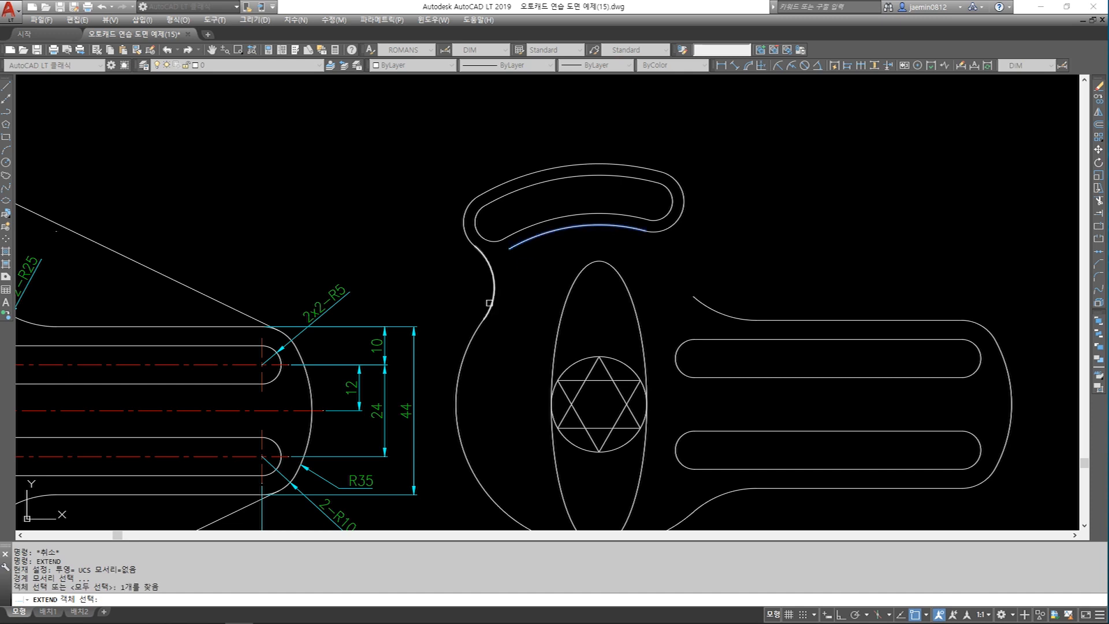
{"action": "key", "text": "Return"}
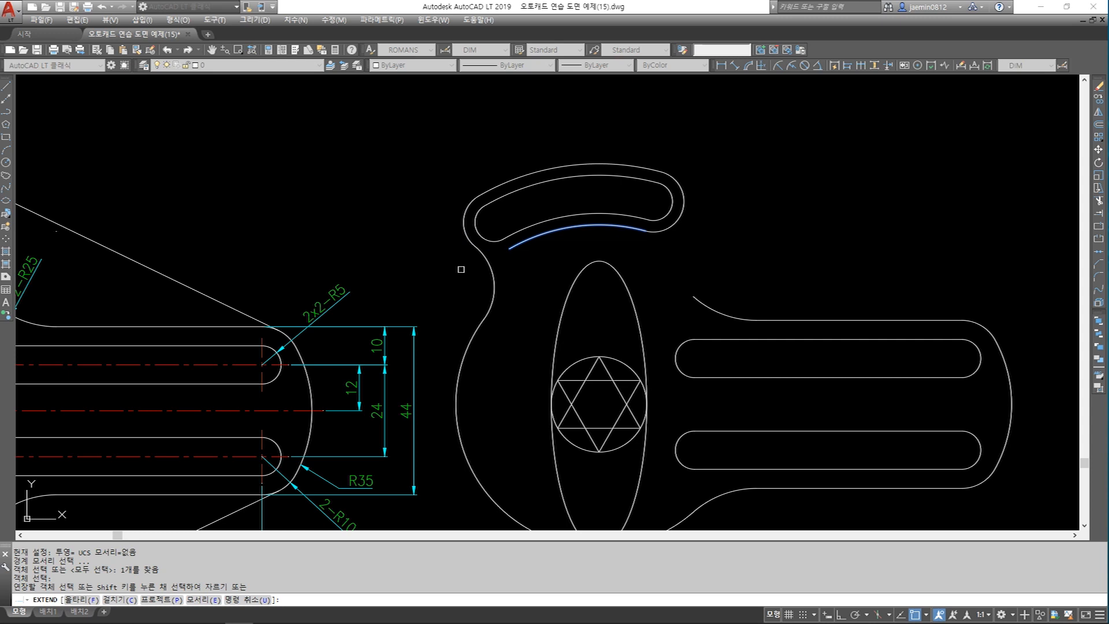
{"action": "left_click", "coordinate": [468, 238]}
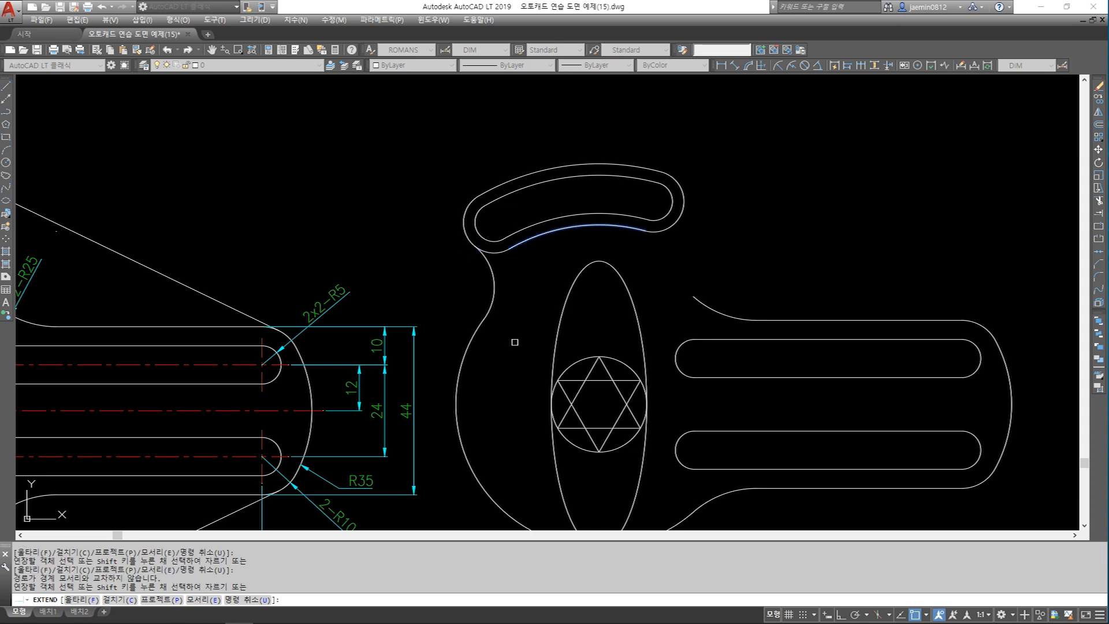
{"action": "left_click", "coordinate": [545, 320]}
{"action": "middle_click_drag", "start_coordinate": [547, 356], "coordinate": [573, 285]}
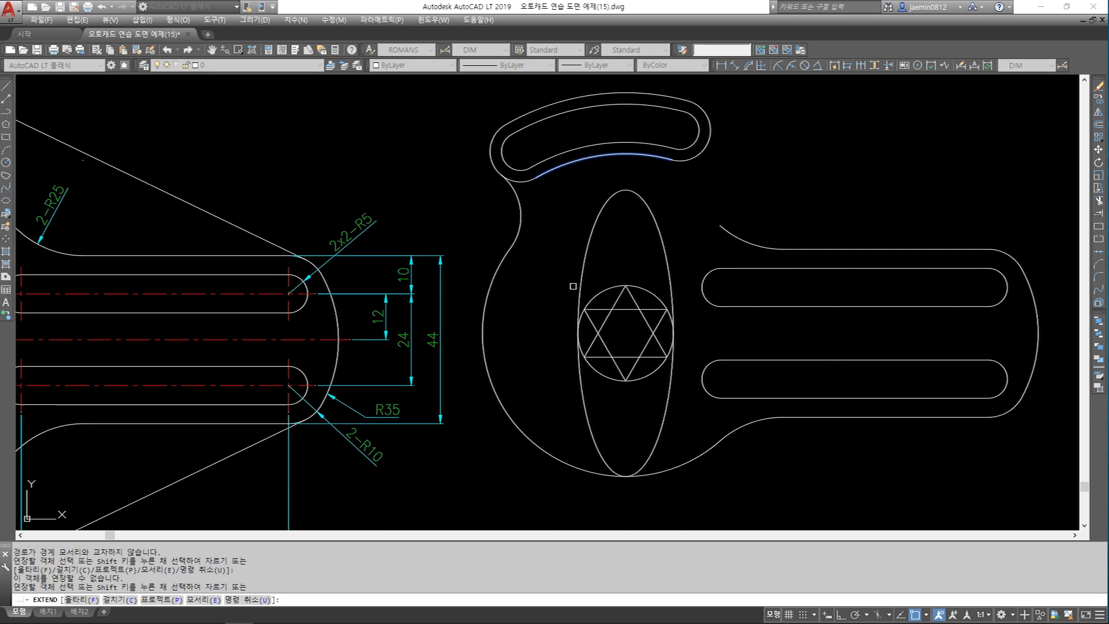
{"action": "key", "text": "Escape"}
Step: Extend the large circle's remaining arc over the top to the upper R25 fillet
{"action": "type", "text": "EXT"}
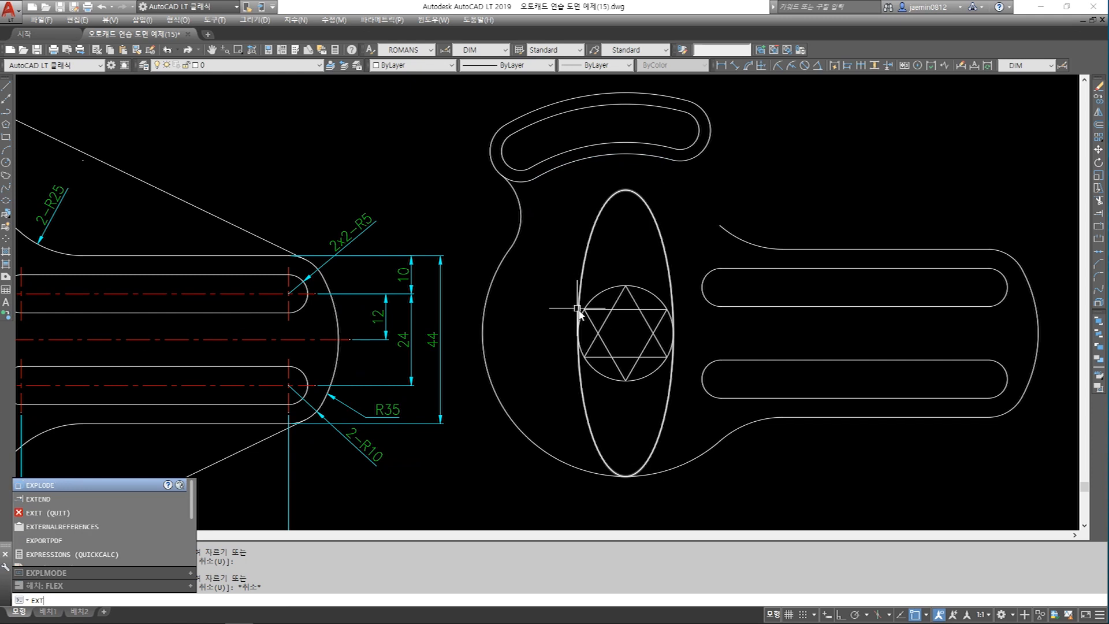
{"action": "key", "text": "Return"}
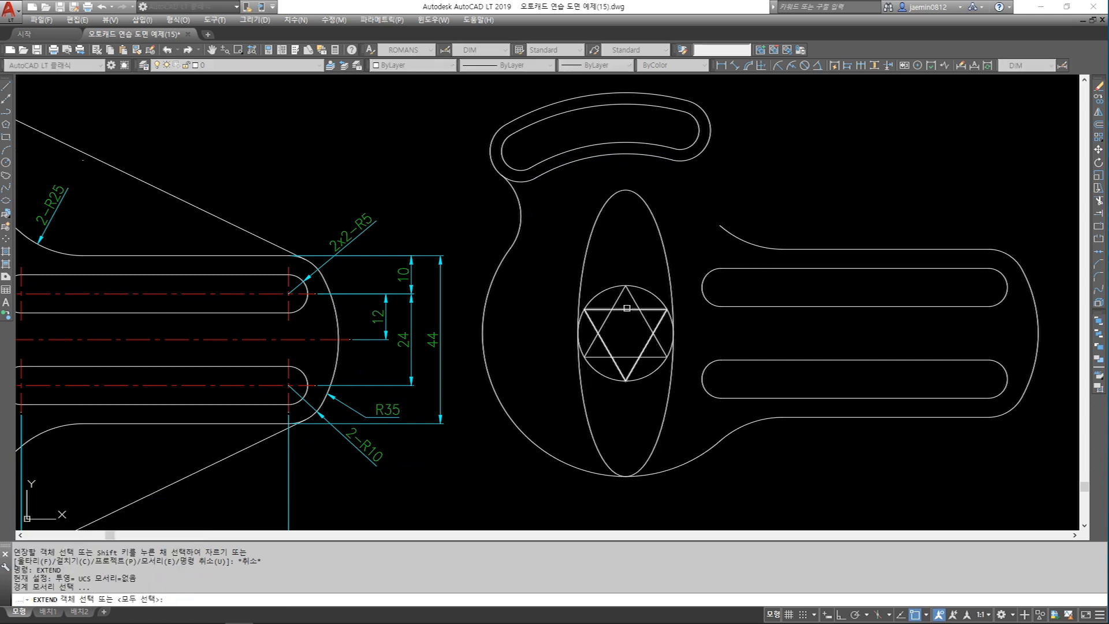
{"action": "left_click", "coordinate": [725, 229]}
{"action": "key", "text": "Return"}
{"action": "left_click", "coordinate": [484, 319]}
{"action": "left_click", "coordinate": [485, 319]}
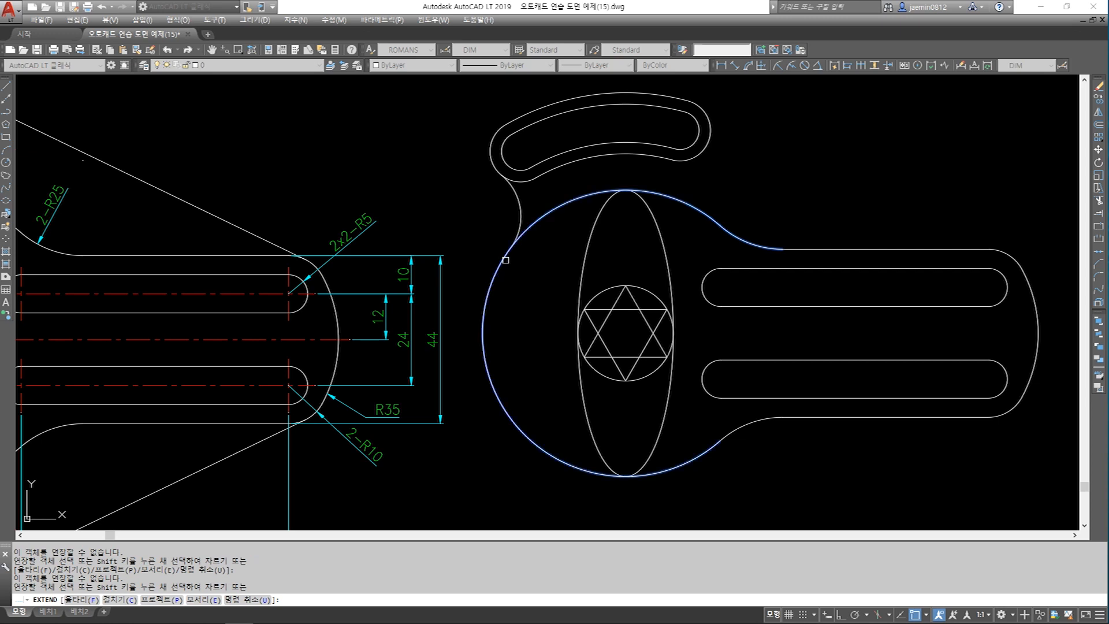
{"action": "left_click", "coordinate": [505, 267]}
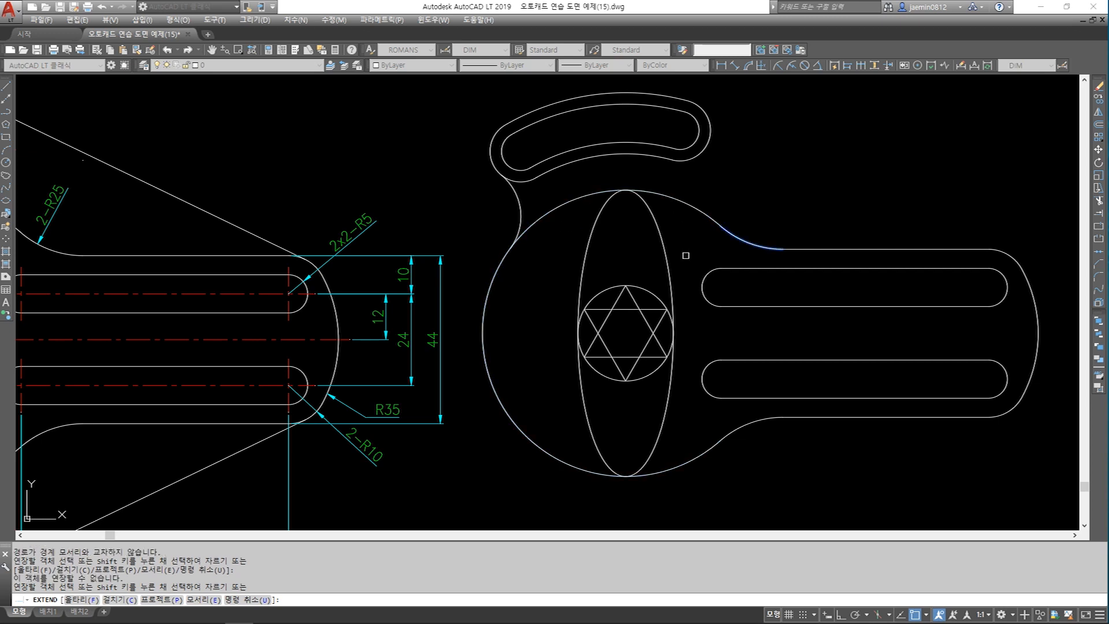
{"action": "key", "text": "Escape"}
Step: Fillet the outer right end arc of the upper slot lobe to the large circle with radius 14
{"action": "middle_click_drag", "start_coordinate": [700, 265], "coordinate": [774, 266]}
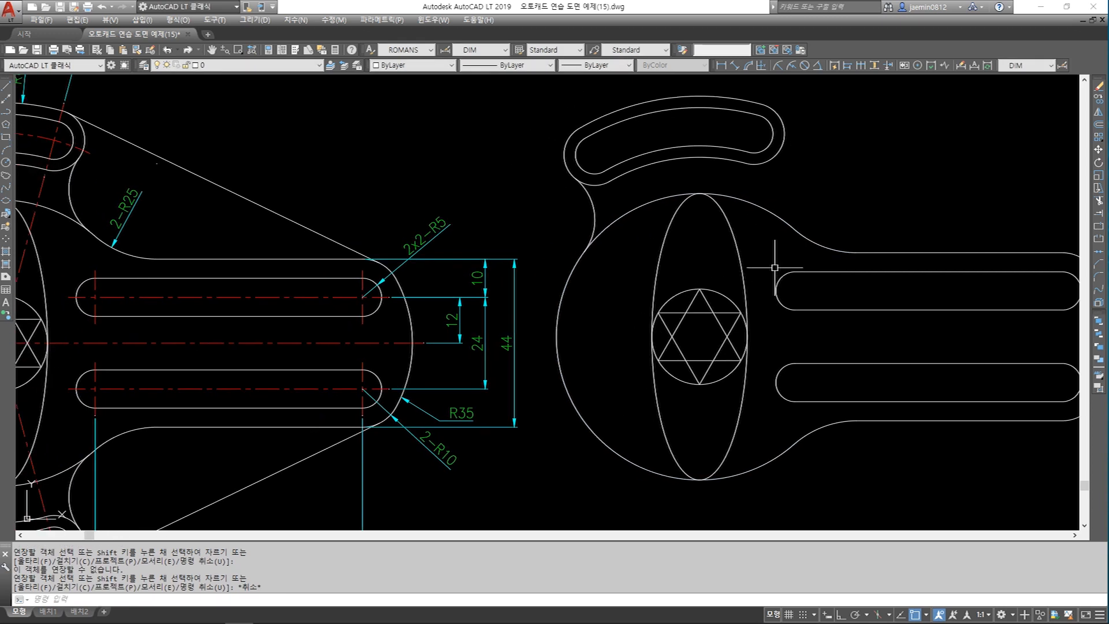
{"action": "scroll", "coordinate": [767, 266], "scroll_direction": "down", "scroll_amount": 2}
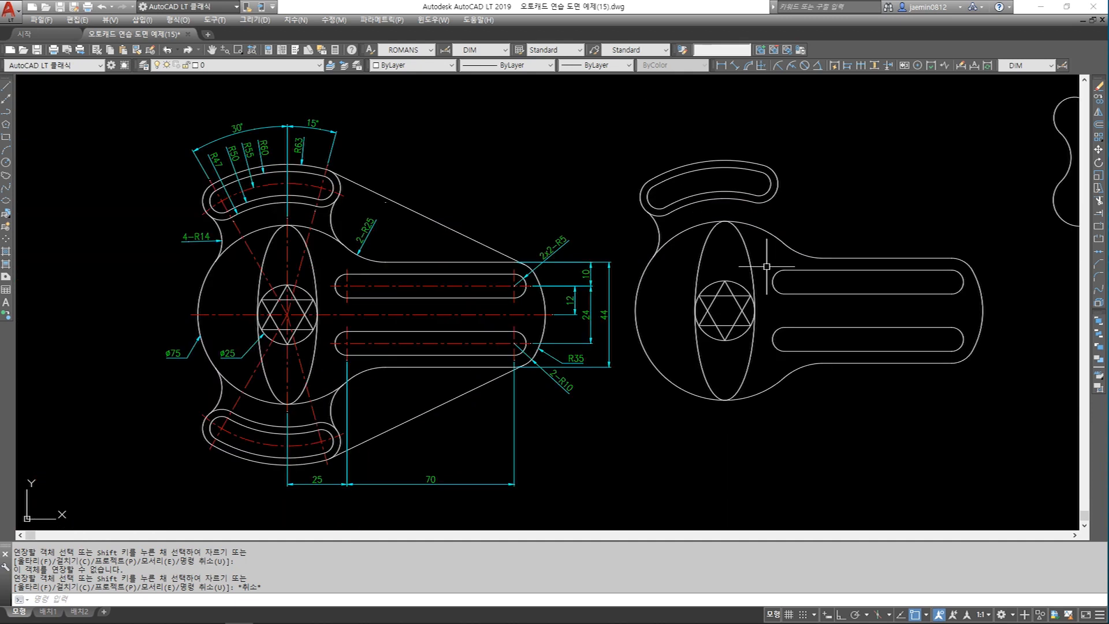
{"action": "type", "text": "f"}
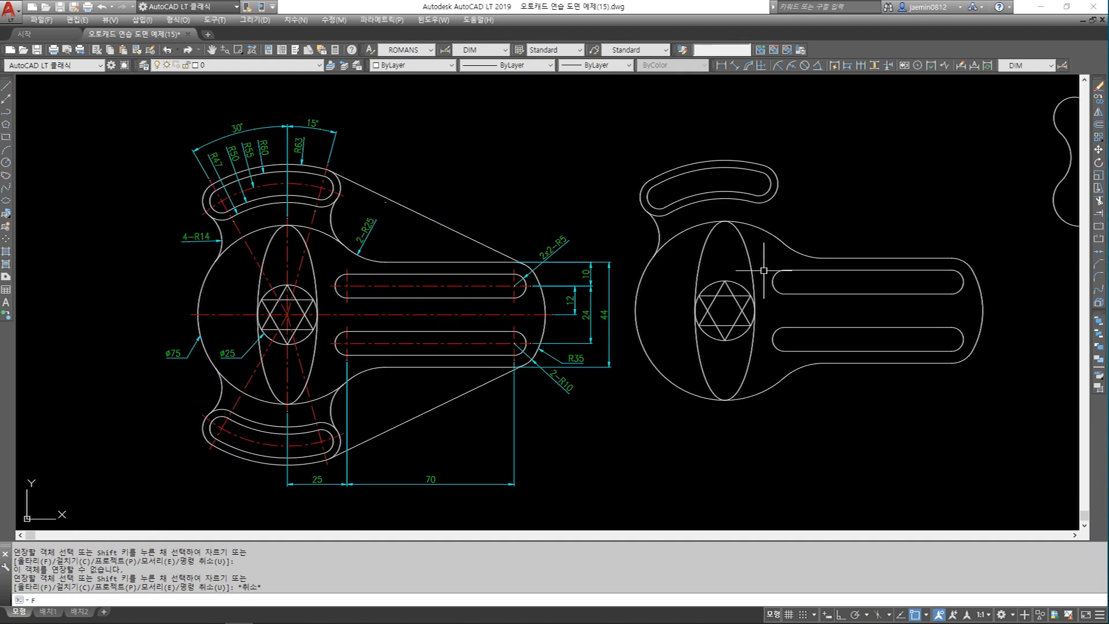
{"action": "key", "text": "Return"}
{"action": "type", "text": "R"}
{"action": "key", "text": "Return"}
{"action": "type", "text": "14"}
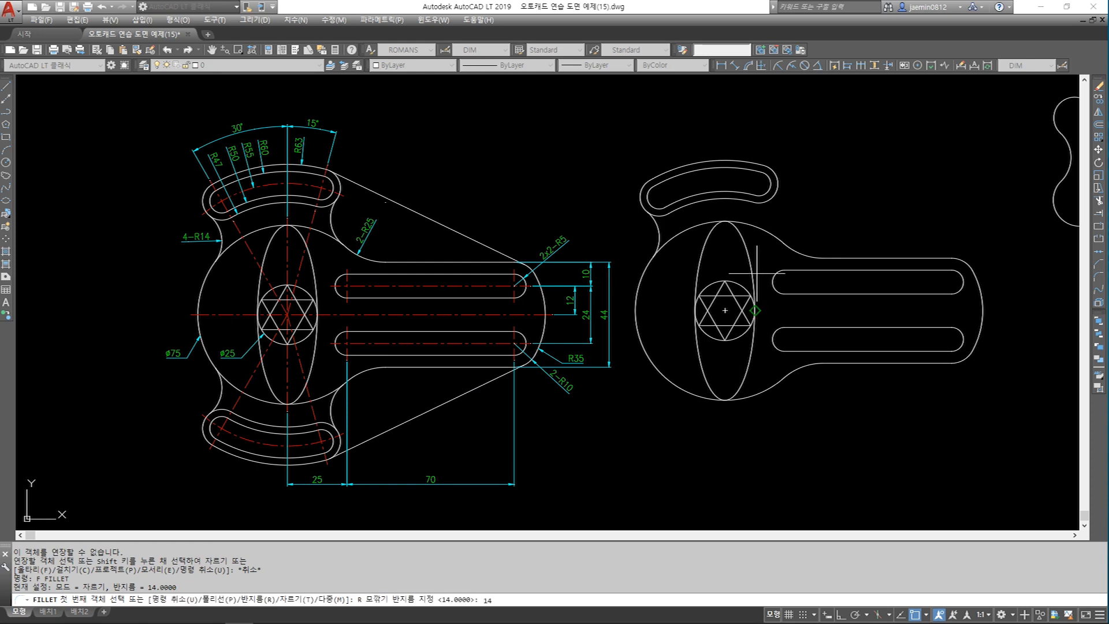
{"action": "key", "text": "Return"}
{"action": "scroll", "coordinate": [768, 253], "scroll_direction": "up", "scroll_amount": 2}
{"action": "left_click", "coordinate": [770, 169]}
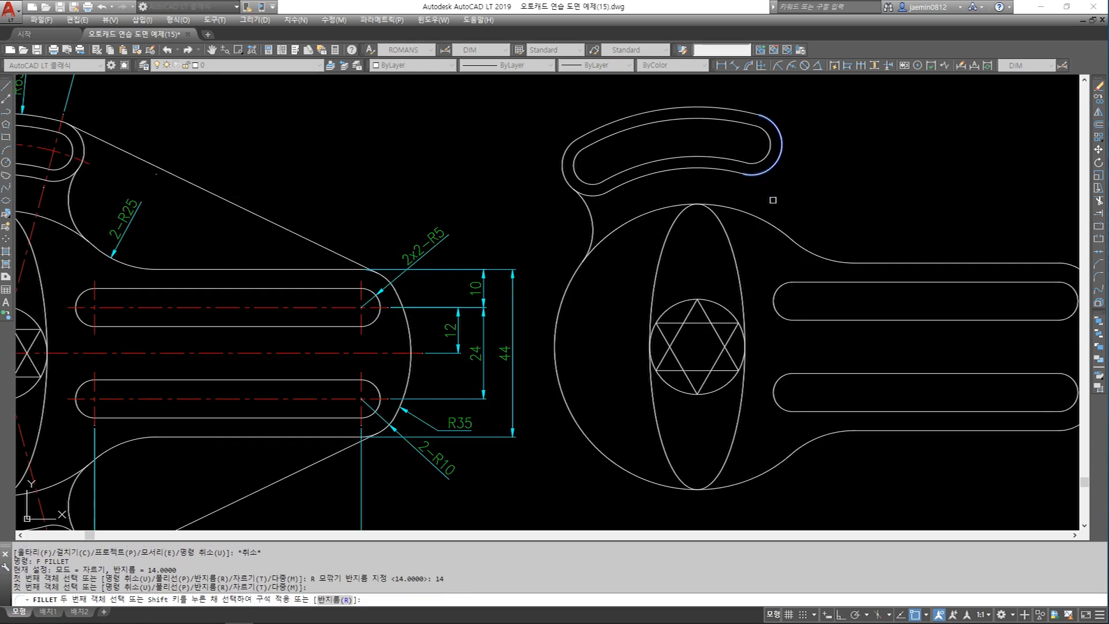
{"action": "middle_click_drag", "start_coordinate": [536, 271], "coordinate": [787, 245]}
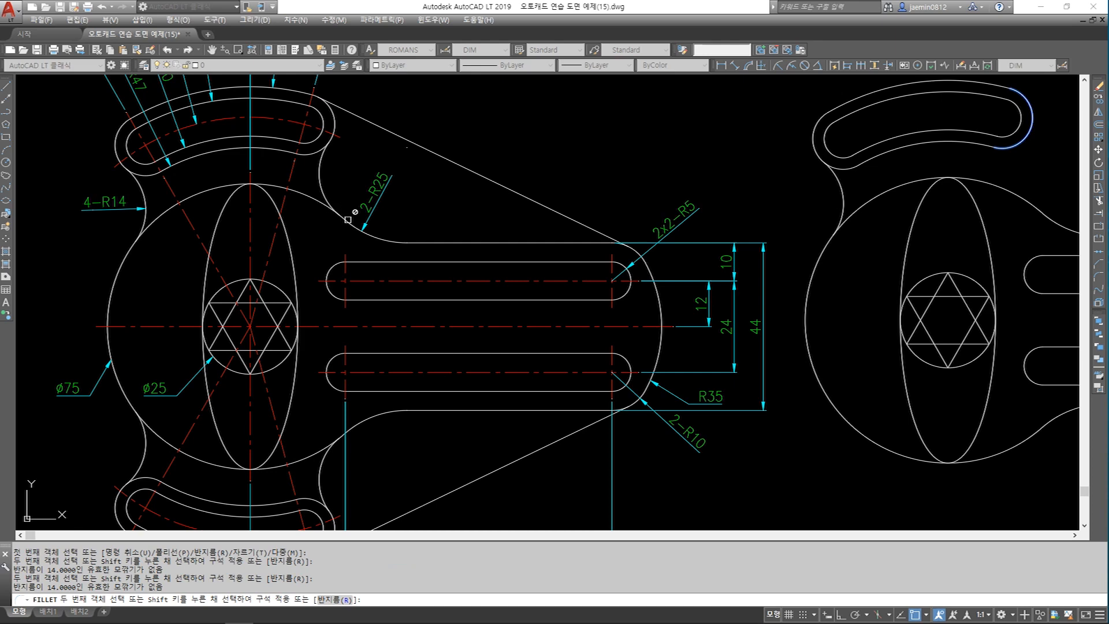
{"action": "left_click", "coordinate": [319, 204]}
{"action": "middle_click_drag", "start_coordinate": [748, 221], "coordinate": [322, 271]}
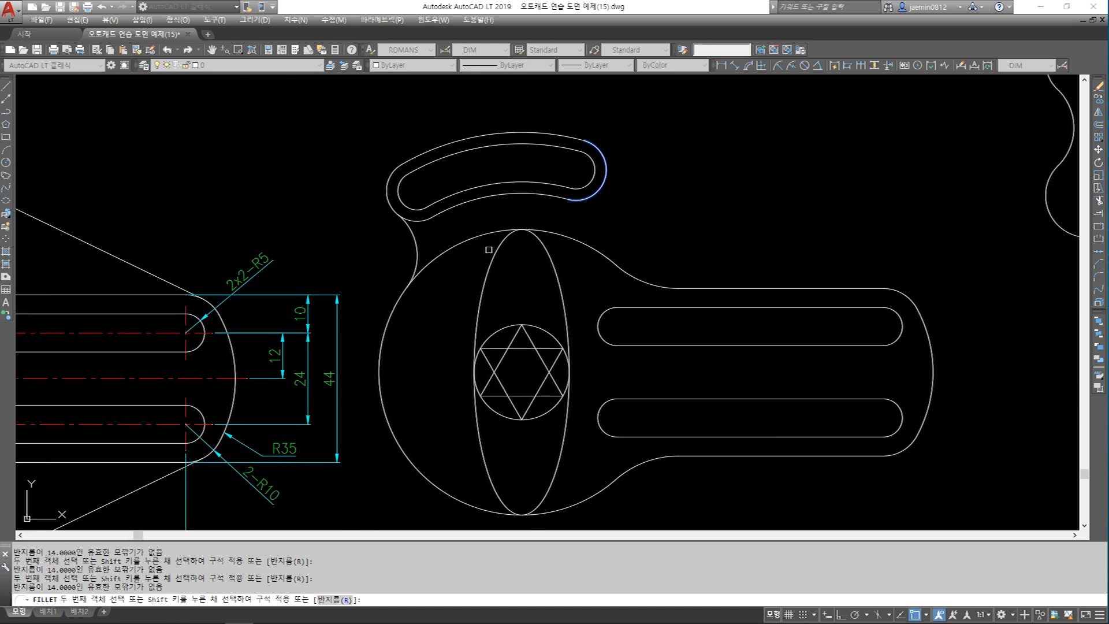
{"action": "left_click", "coordinate": [609, 257]}
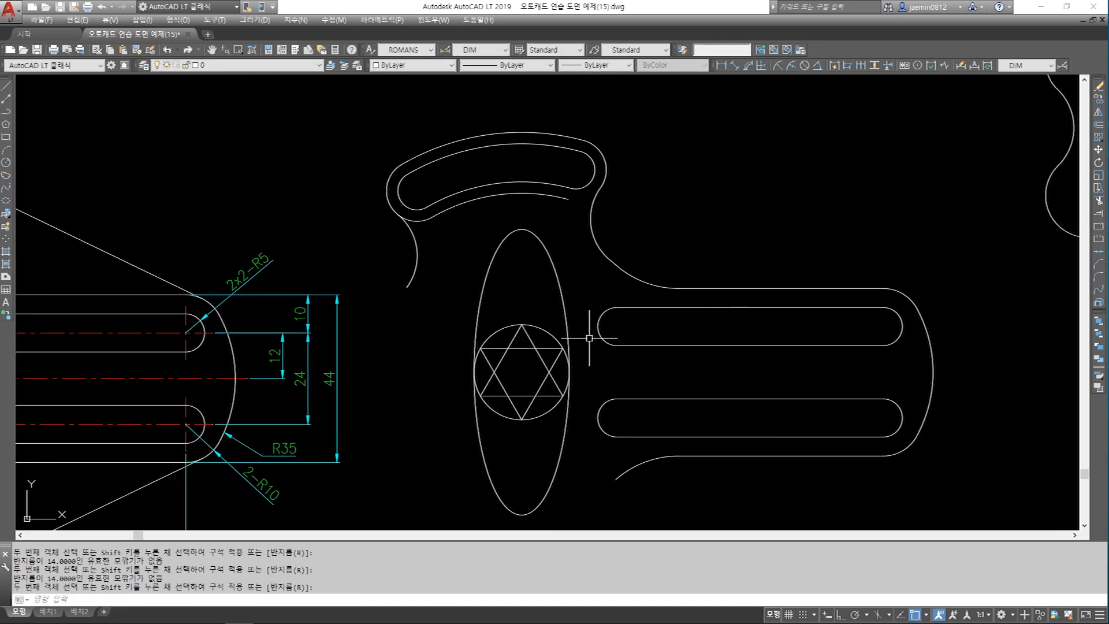
{"action": "middle_click_drag", "start_coordinate": [593, 353], "coordinate": [600, 340]}
{"action": "left_click", "coordinate": [623, 253]}
{"action": "key", "text": "Escape"}
{"action": "left_click", "coordinate": [582, 227]}
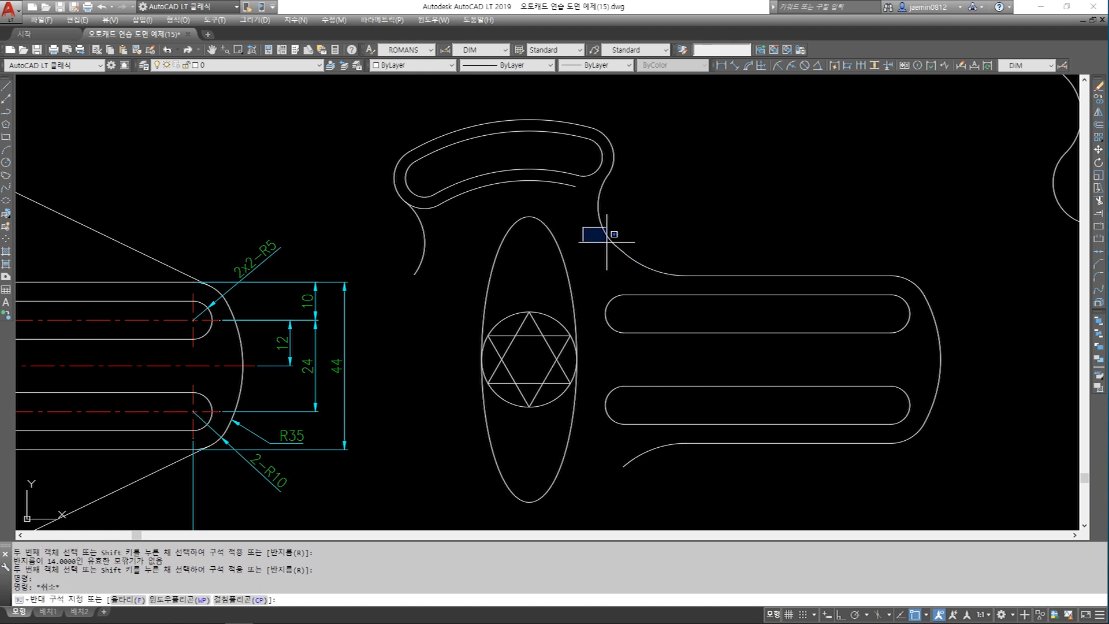
{"action": "left_click", "coordinate": [640, 279]}
{"action": "key", "text": "Escape"}
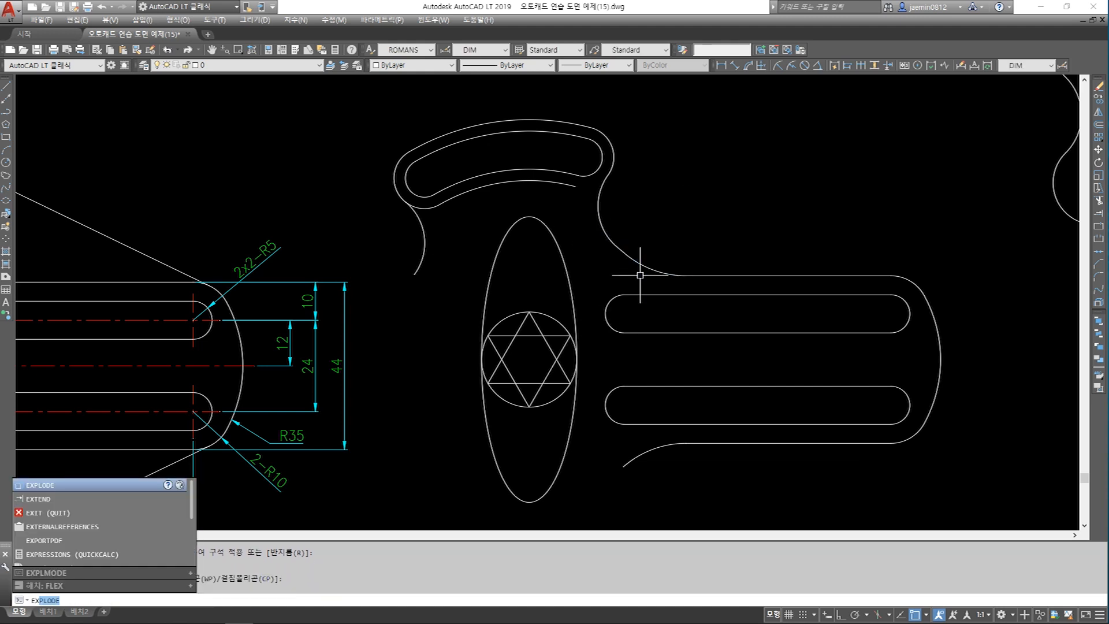
Step: Extend the short remaining piece of the large circle around to the lower R25 fillet
{"action": "type", "text": "EXTEND"}
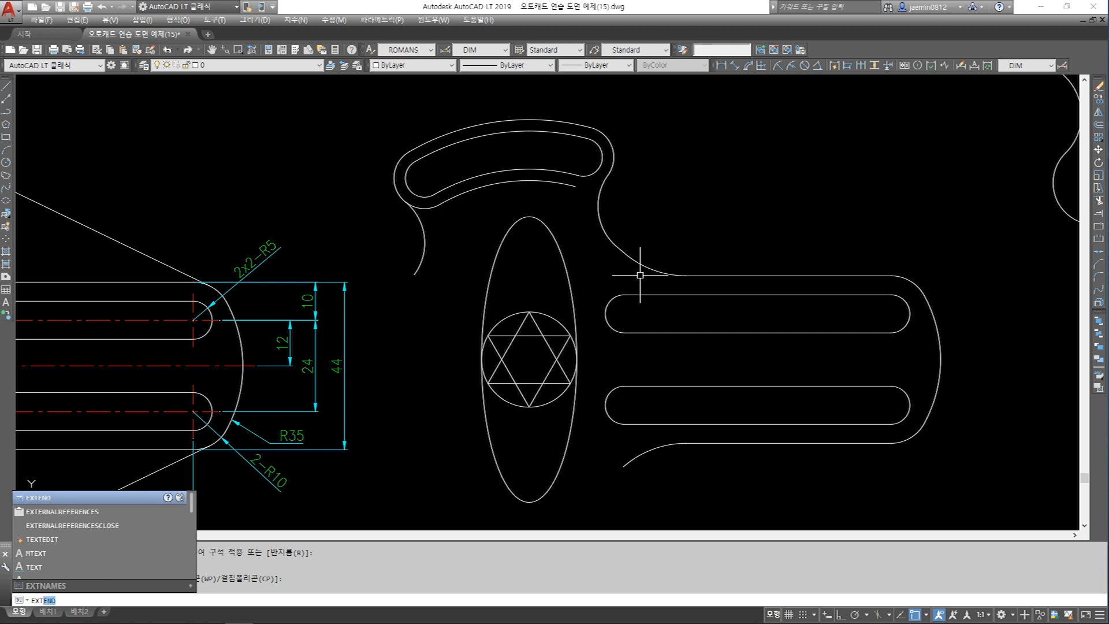
{"action": "key", "text": "Return"}
{"action": "scroll", "coordinate": [613, 246], "scroll_direction": "up", "scroll_amount": 5}
{"action": "scroll", "coordinate": [611, 237], "scroll_direction": "down", "scroll_amount": 7}
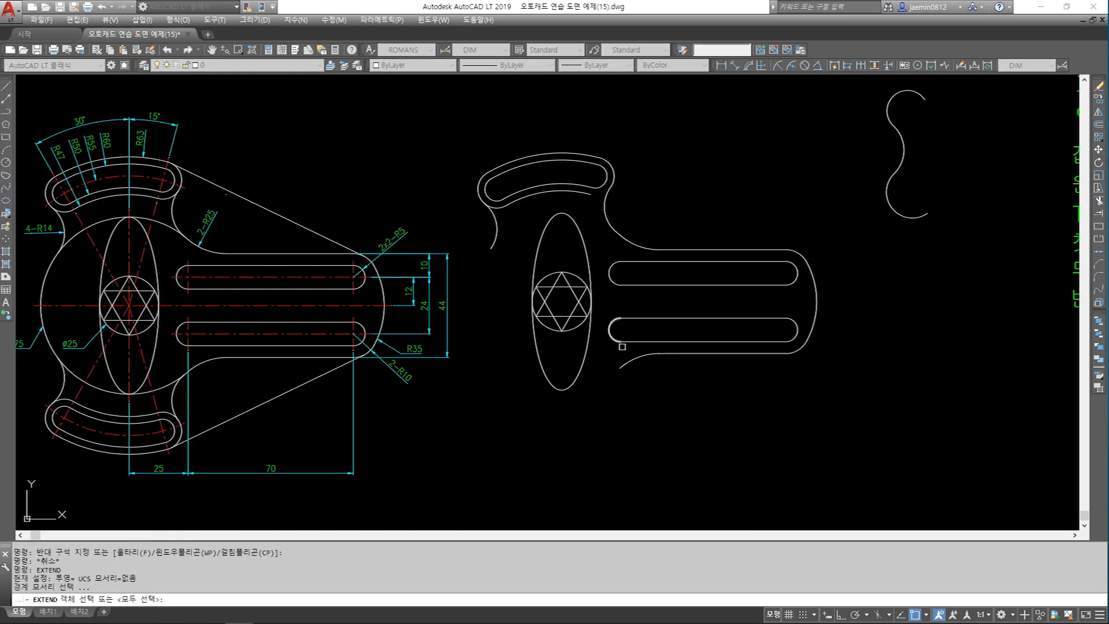
{"action": "key", "text": "Return"}
{"action": "scroll", "coordinate": [612, 245], "scroll_direction": "up", "scroll_amount": 6}
{"action": "left_click", "coordinate": [627, 289]}
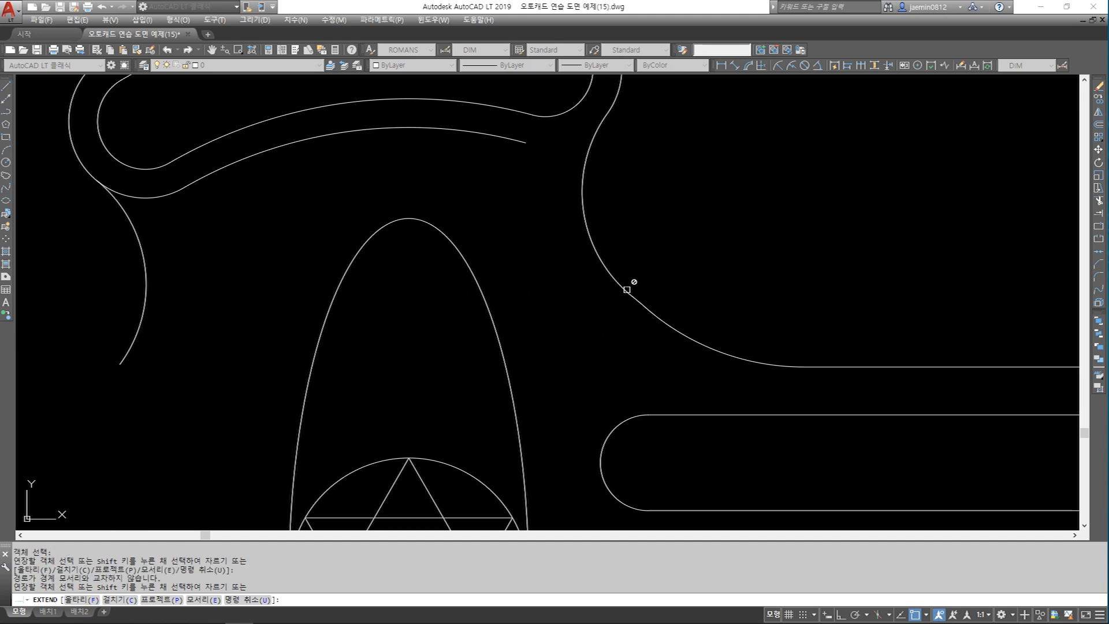
{"action": "left_click", "coordinate": [638, 301]}
{"action": "scroll", "coordinate": [634, 280], "scroll_direction": "up", "scroll_amount": 4}
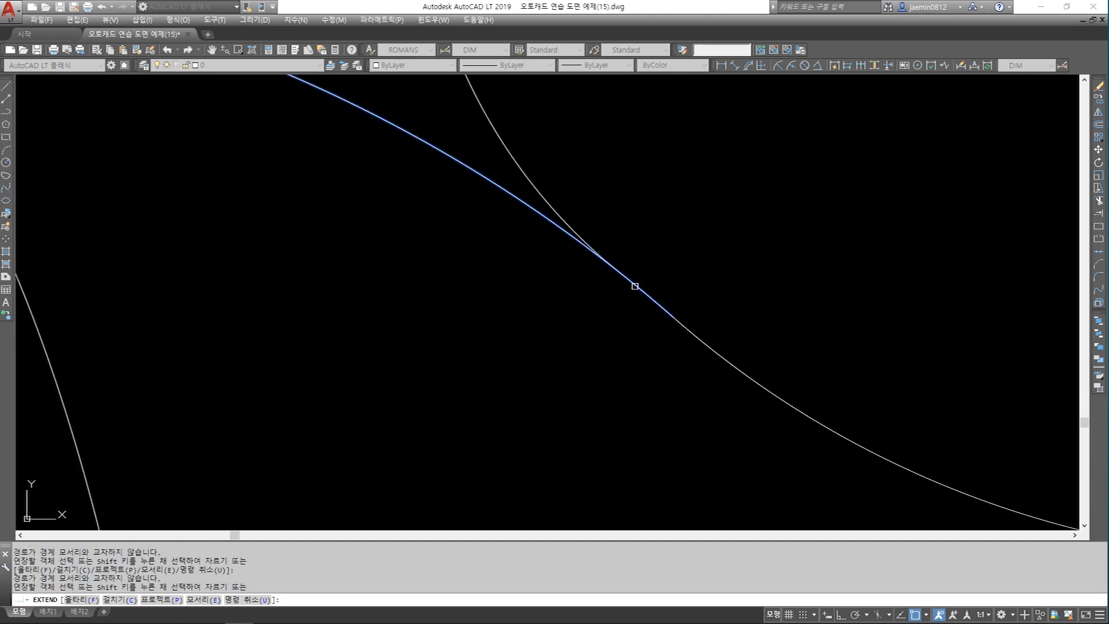
{"action": "scroll", "coordinate": [632, 226], "scroll_direction": "down", "scroll_amount": 7}
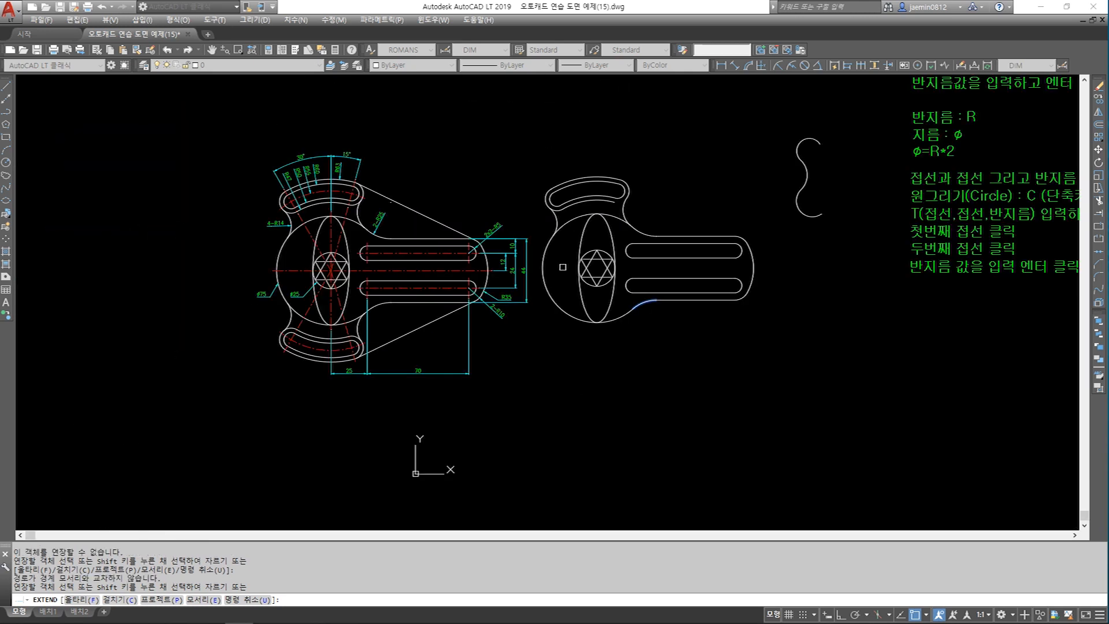
{"action": "scroll", "coordinate": [624, 305], "scroll_direction": "up", "scroll_amount": 4}
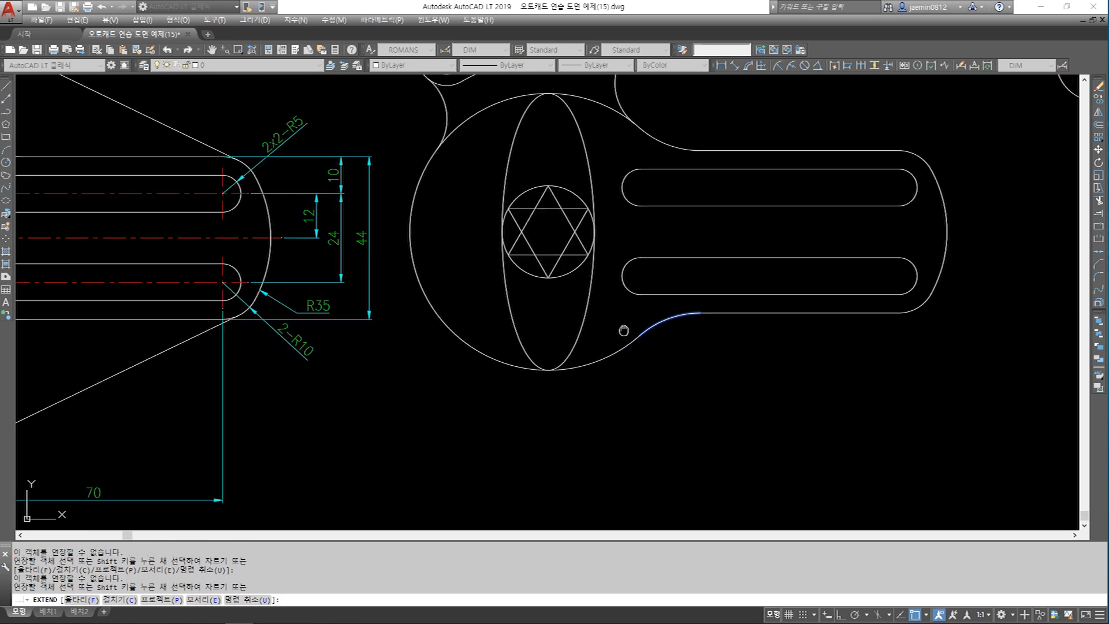
{"action": "left_click", "coordinate": [649, 354]}
{"action": "left_click", "coordinate": [648, 353]}
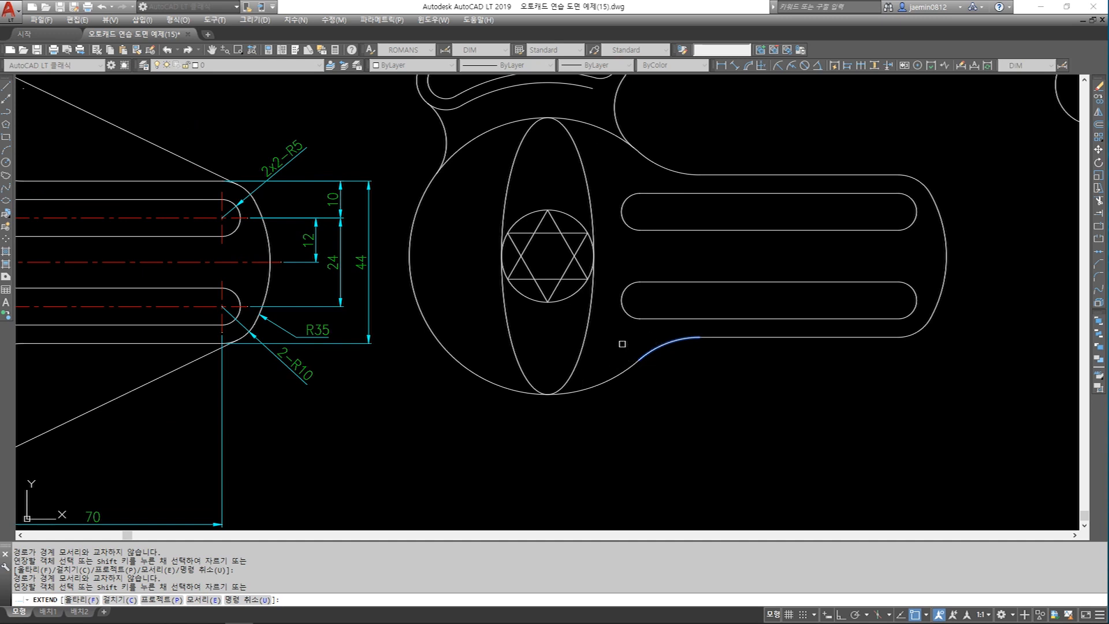
{"action": "middle_click_drag", "start_coordinate": [622, 344], "coordinate": [633, 377]}
{"action": "middle_click_drag", "start_coordinate": [625, 330], "coordinate": [641, 366]}
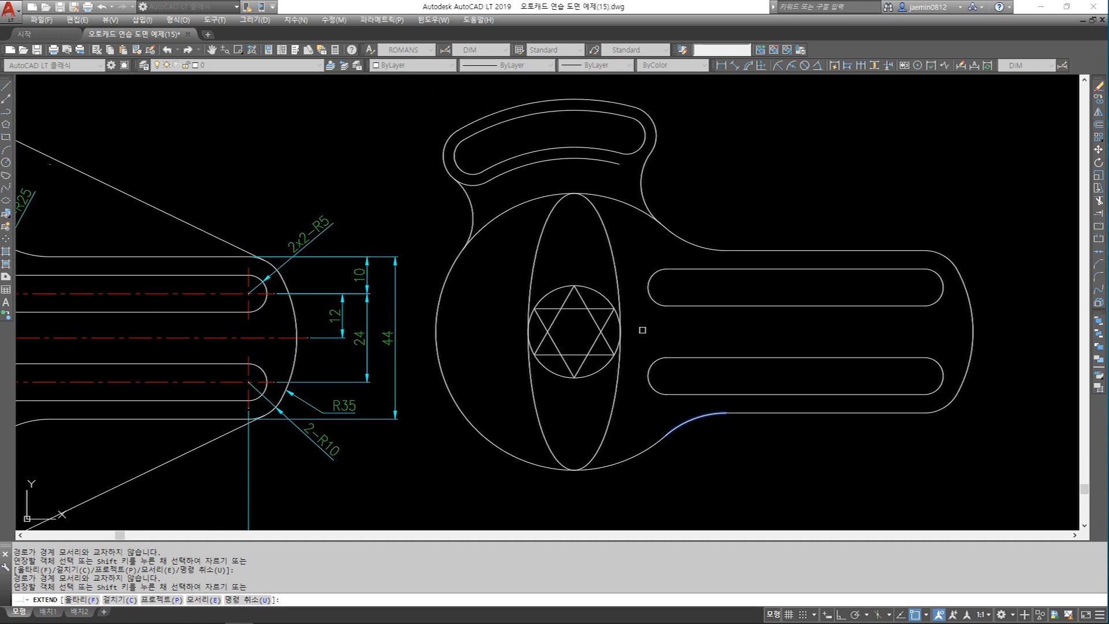
{"action": "middle_click_drag", "start_coordinate": [629, 207], "coordinate": [640, 254]}
{"action": "scroll", "coordinate": [635, 231], "scroll_direction": "up", "scroll_amount": 2}
{"action": "key", "text": "Escape"}
Step: Extend the outer right end arc of the upper slot lobe to meet the lobe's lower arc
{"action": "type", "text": "EXT"}
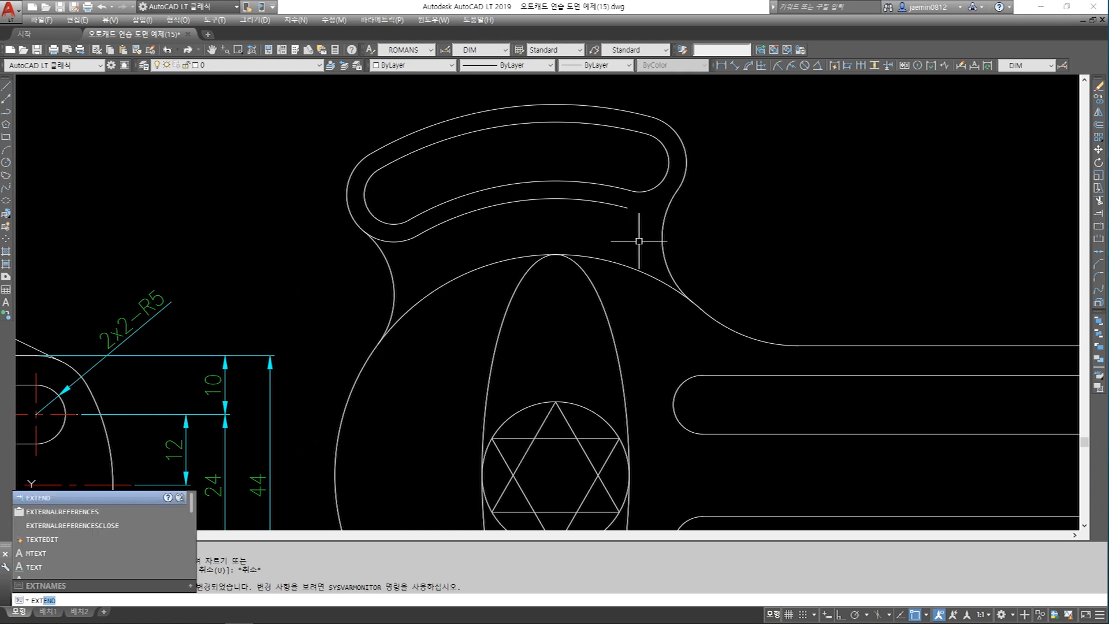
{"action": "key", "text": "Return"}
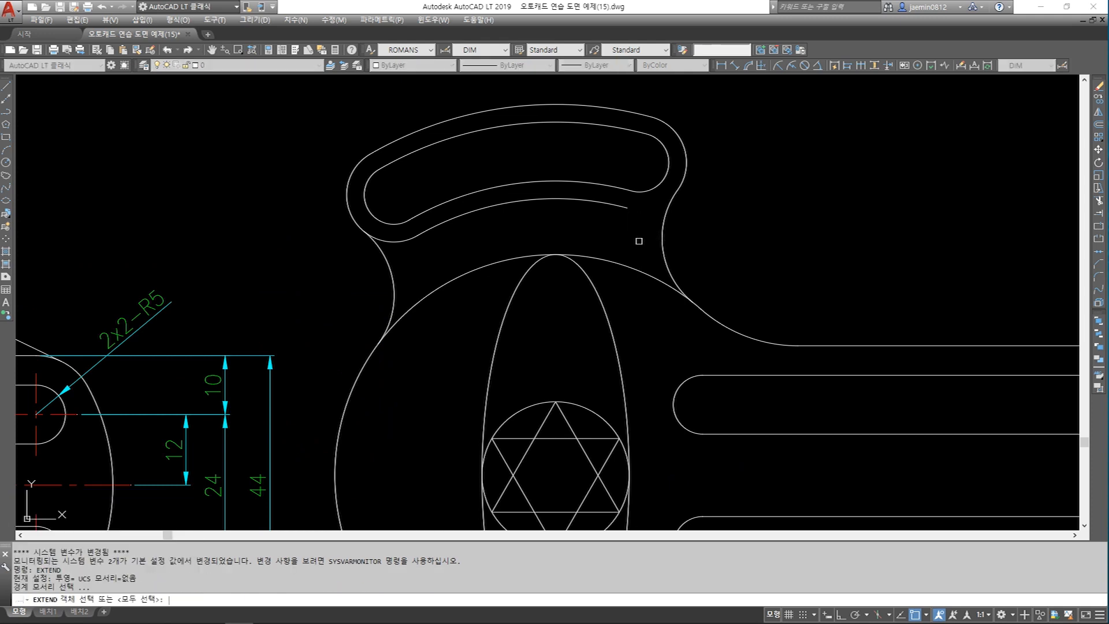
{"action": "left_click", "coordinate": [623, 209]}
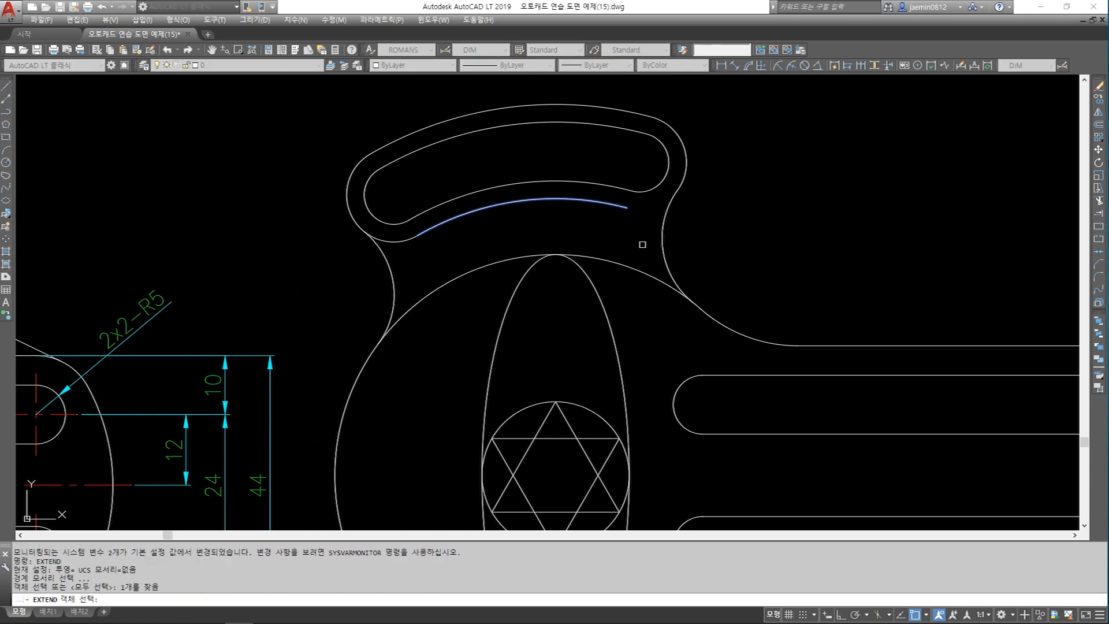
{"action": "key", "text": "Return"}
{"action": "left_click", "coordinate": [679, 179]}
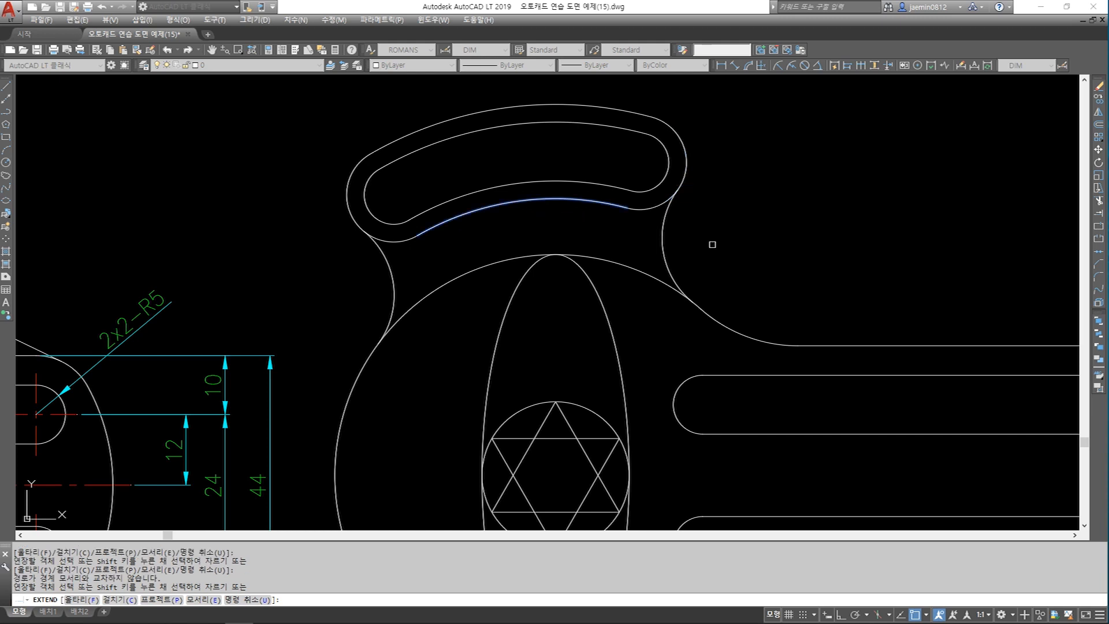
{"action": "key", "text": "Escape"}
Step: Examine the reference's upper slanted line and the lobe end arc and corner arc it touches
{"action": "scroll", "coordinate": [713, 245], "scroll_direction": "down", "scroll_amount": 3}
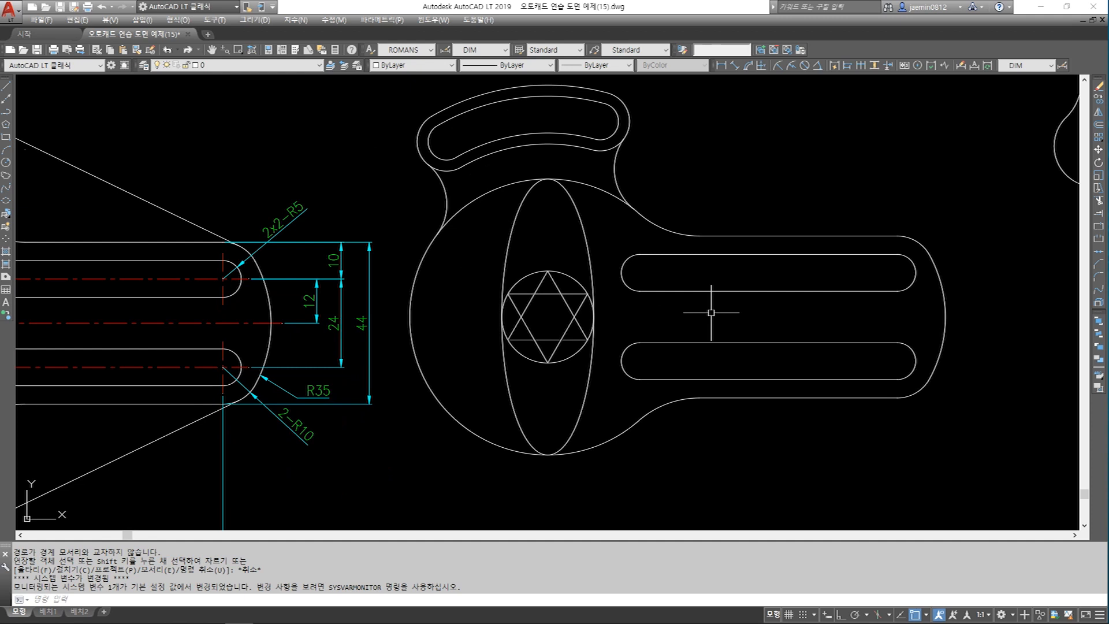
{"action": "scroll", "coordinate": [713, 312], "scroll_direction": "down", "scroll_amount": 3}
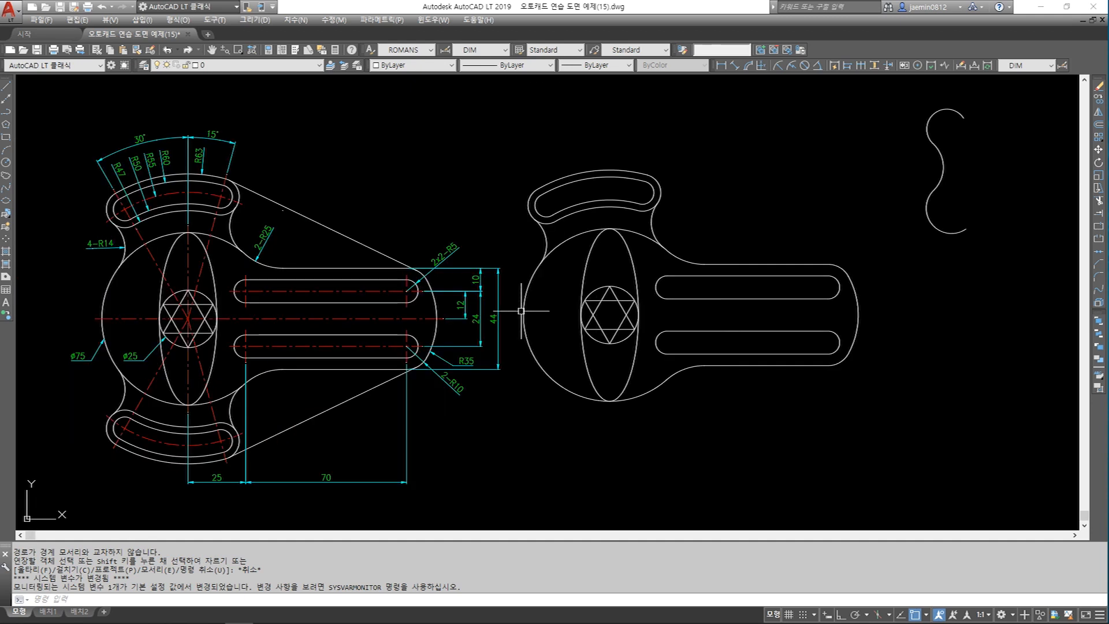
{"action": "scroll", "coordinate": [275, 176], "scroll_direction": "up", "scroll_amount": 3}
{"action": "left_click", "coordinate": [257, 198]}
{"action": "left_click", "coordinate": [251, 206]}
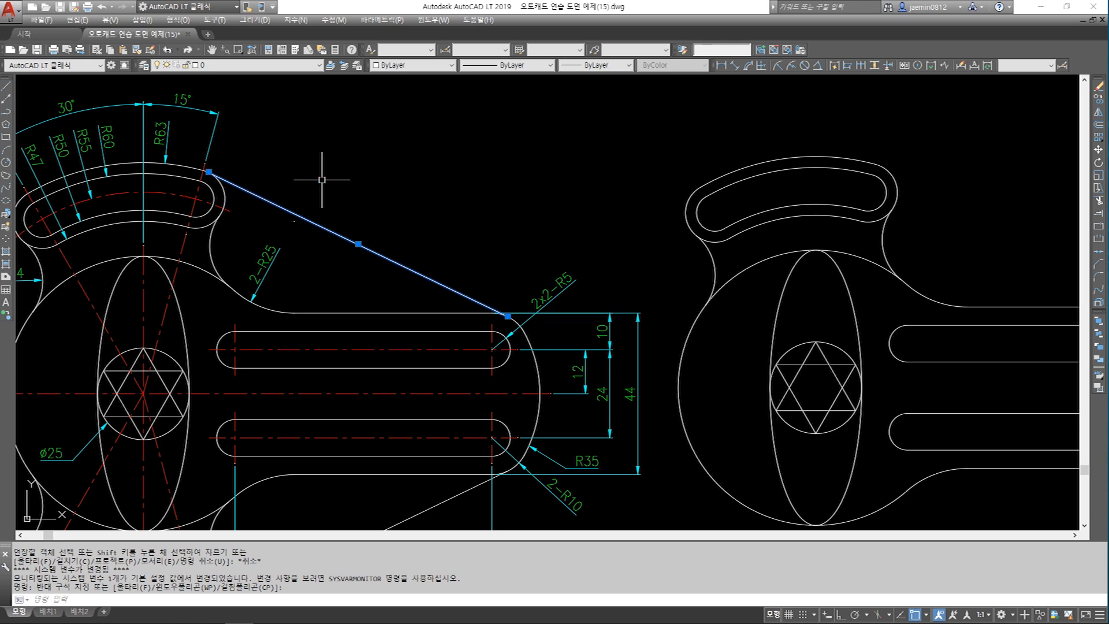
{"action": "scroll", "coordinate": [355, 172], "scroll_direction": "down", "scroll_amount": 4}
{"action": "scroll", "coordinate": [503, 255], "scroll_direction": "up", "scroll_amount": 3}
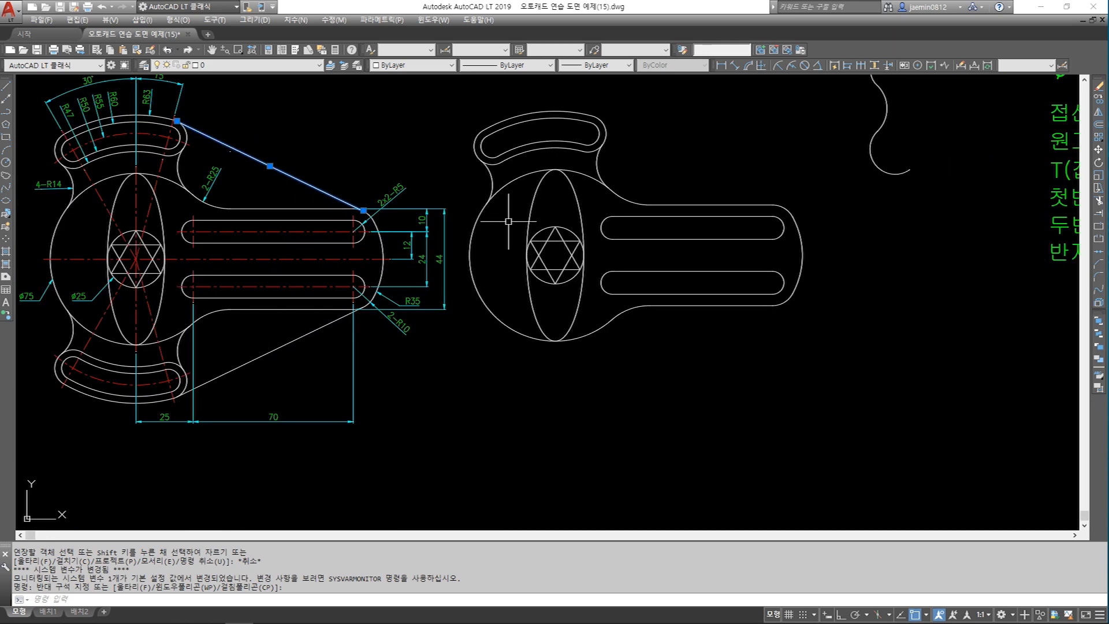
{"action": "middle_click_drag", "start_coordinate": [508, 229], "coordinate": [521, 293]}
{"action": "middle_click_drag", "start_coordinate": [555, 245], "coordinate": [634, 241]}
{"action": "scroll", "coordinate": [291, 191], "scroll_direction": "up", "scroll_amount": 4}
{"action": "key", "text": "Escape"}
{"action": "left_click", "coordinate": [305, 195]}
{"action": "left_click", "coordinate": [290, 195]}
{"action": "key", "text": "Escape"}
{"action": "left_click", "coordinate": [259, 190]}
{"action": "scroll", "coordinate": [287, 218], "scroll_direction": "down", "scroll_amount": 2}
{"action": "middle_click_drag", "start_coordinate": [232, 266], "coordinate": [330, 245]}
{"action": "scroll", "coordinate": [190, 226], "scroll_direction": "up", "scroll_amount": 2}
{"action": "middle_click_drag", "start_coordinate": [830, 359], "coordinate": [549, 319]}
{"action": "left_click", "coordinate": [647, 319]}
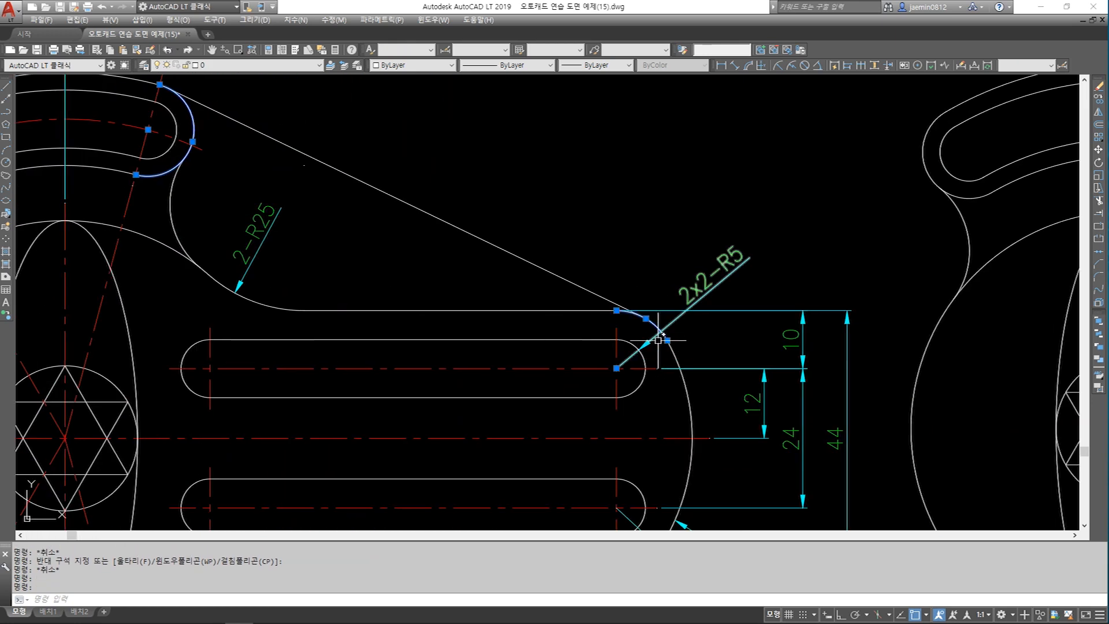
{"action": "scroll", "coordinate": [660, 343], "scroll_direction": "down", "scroll_amount": 2}
{"action": "middle_click_drag", "start_coordinate": [808, 331], "coordinate": [574, 342]}
{"action": "key", "text": "Escape"}
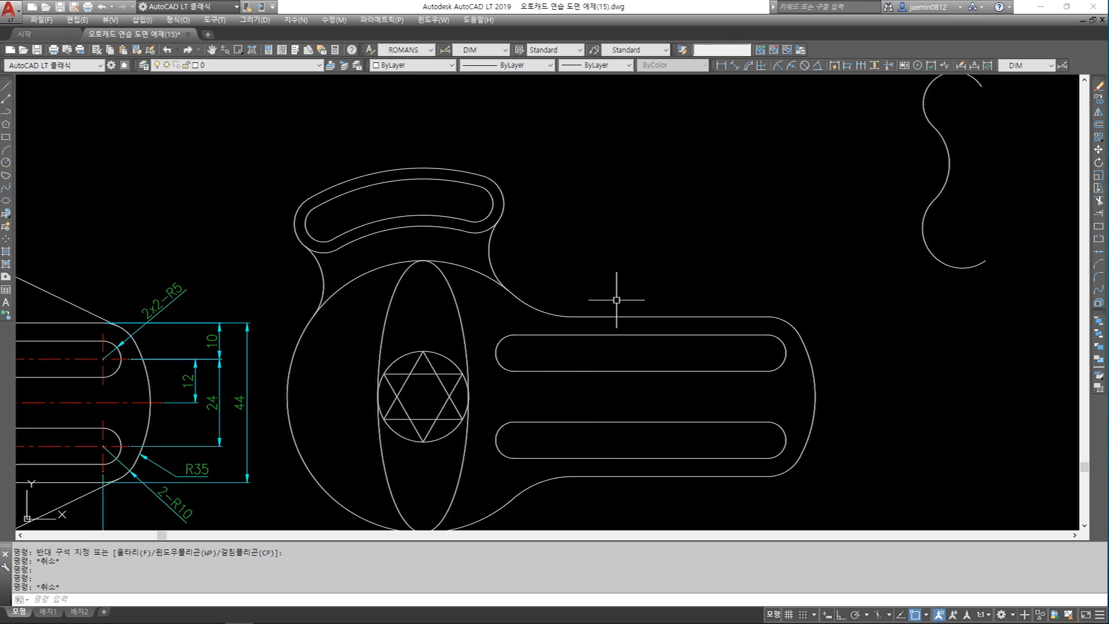
Step: Draw a line tangent to the upper lobe's outer right end arc and to the arm's upper R10 corner arc
{"action": "middle_click_drag", "start_coordinate": [609, 302], "coordinate": [584, 272]}
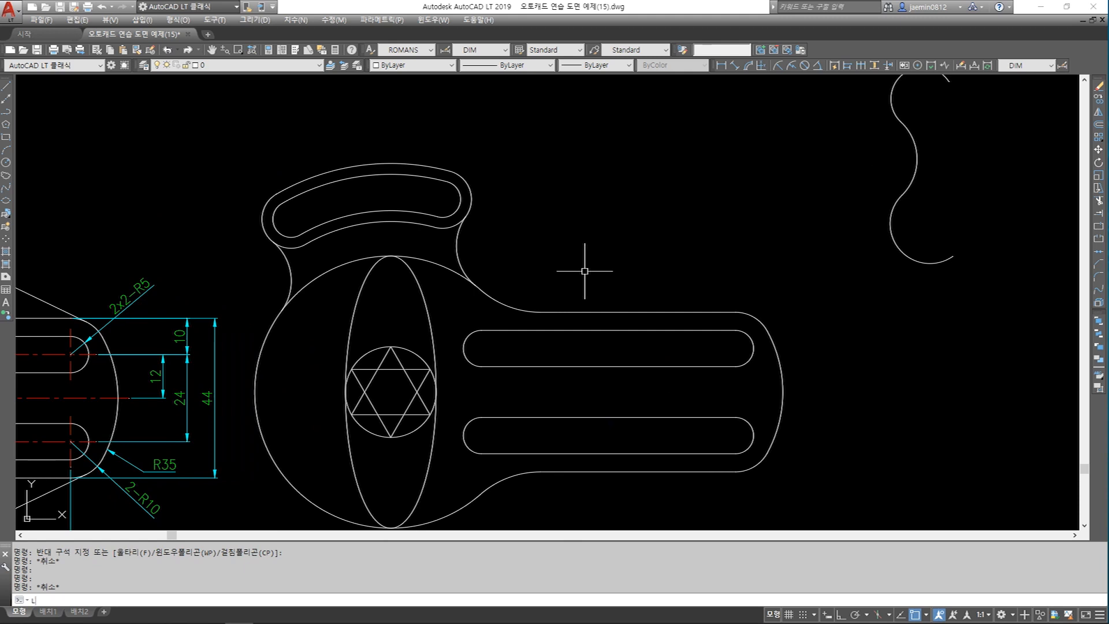
{"action": "key", "text": "Return"}
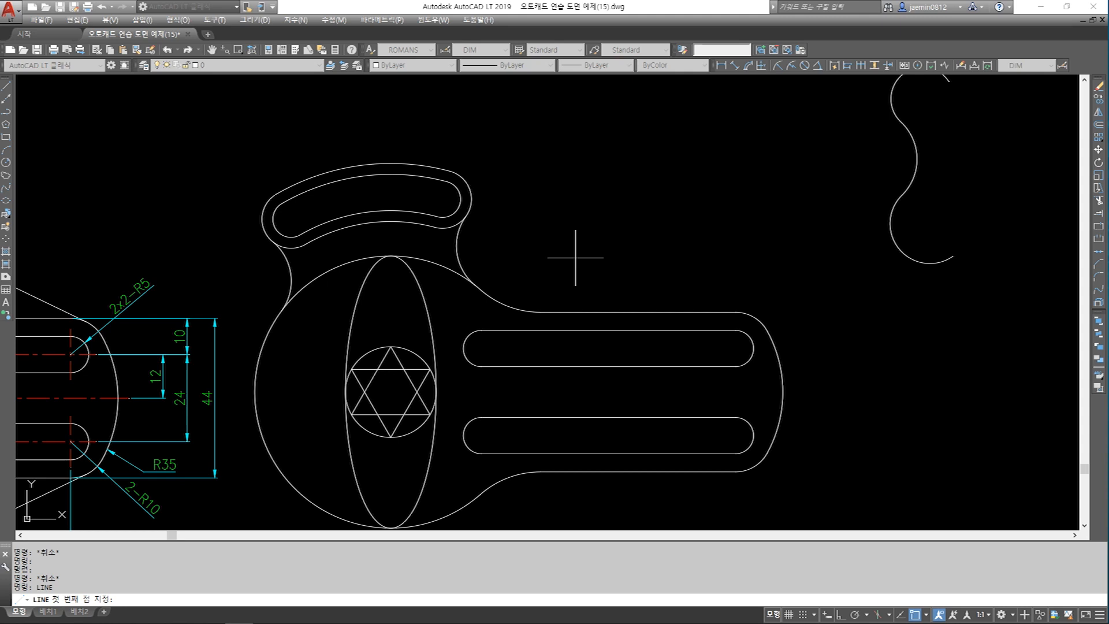
{"action": "right_click", "coordinate": [575, 257], "text": "shift"}
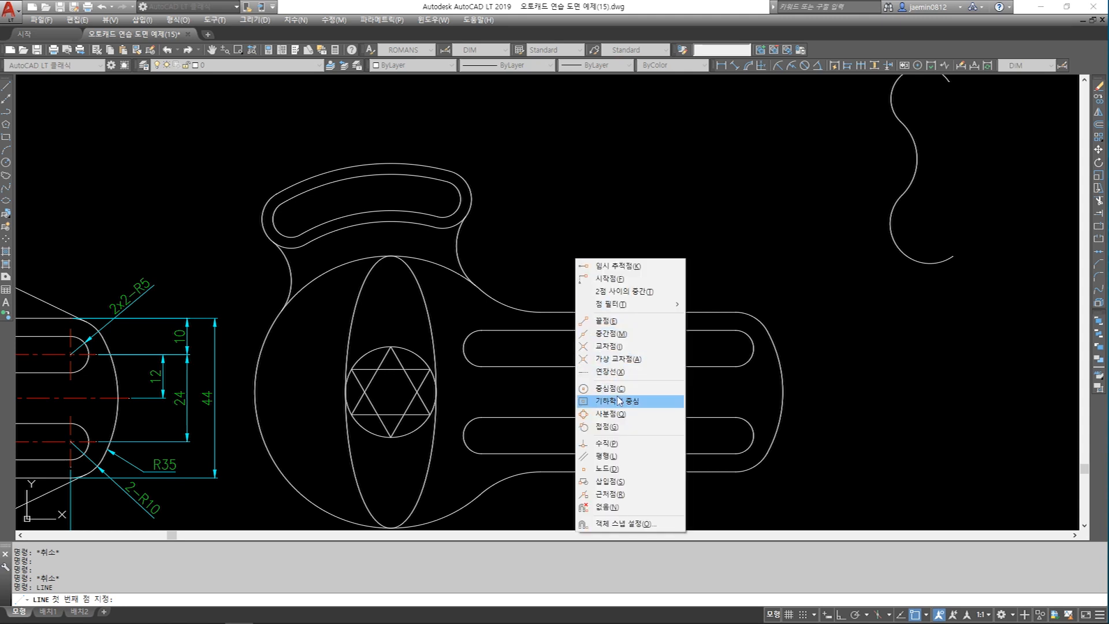
{"action": "left_click", "coordinate": [629, 428]}
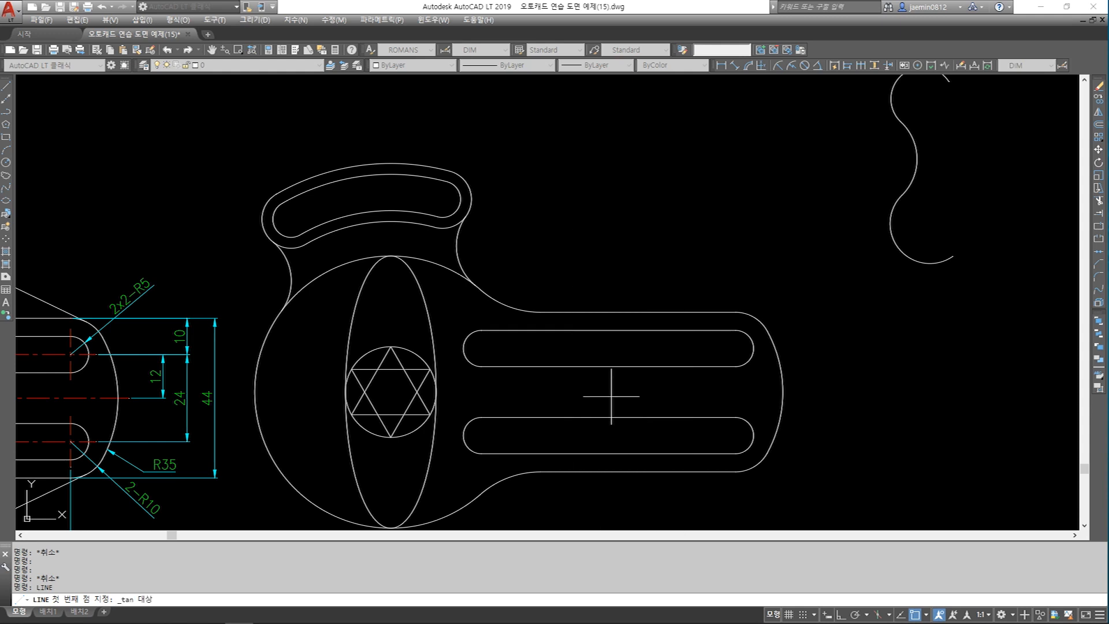
{"action": "left_click", "coordinate": [460, 174]}
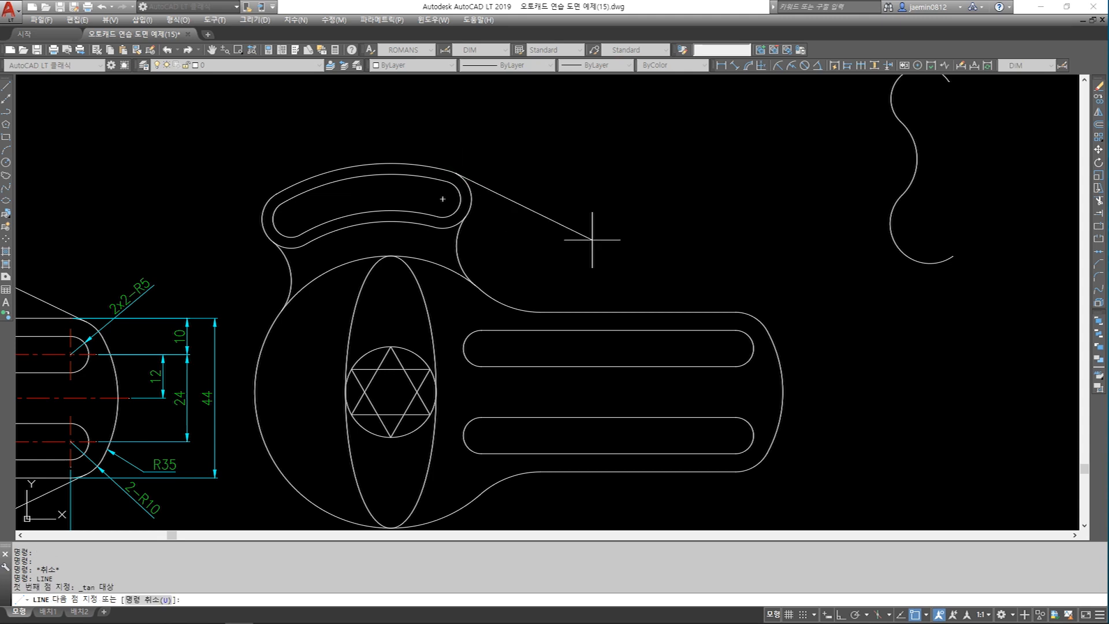
{"action": "right_click", "coordinate": [763, 315], "text": "shift"}
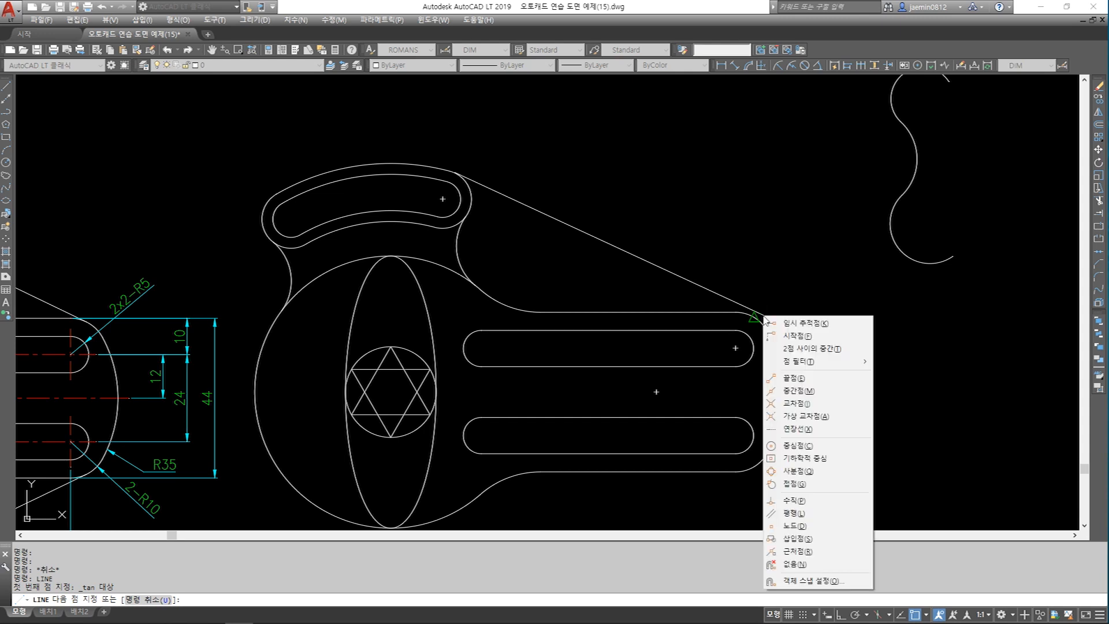
{"action": "key", "text": "g"}
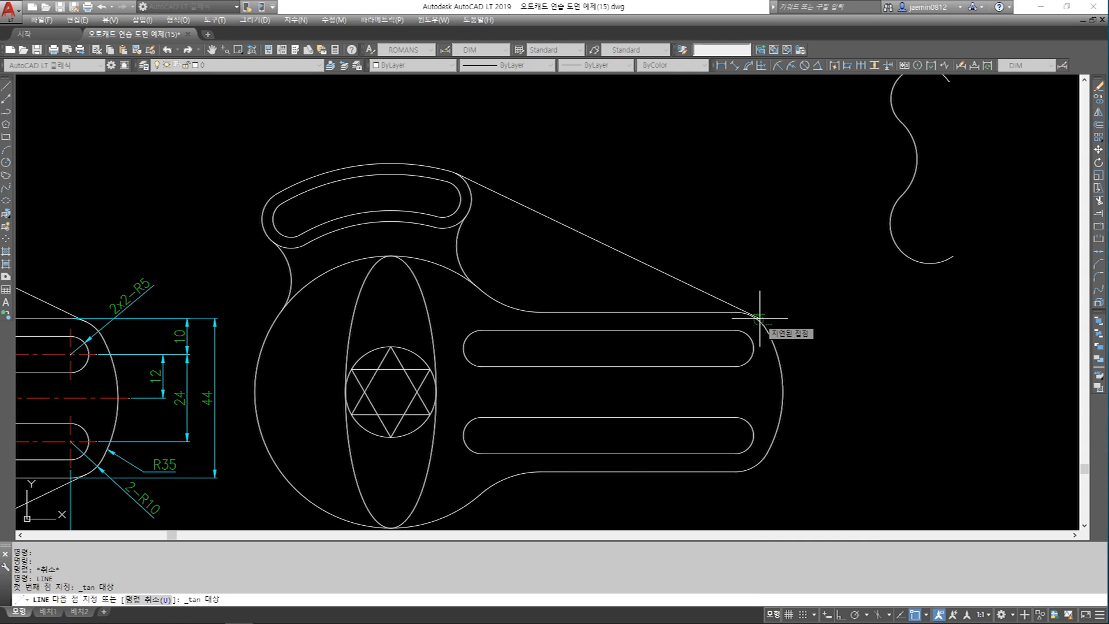
{"action": "left_click", "coordinate": [760, 318]}
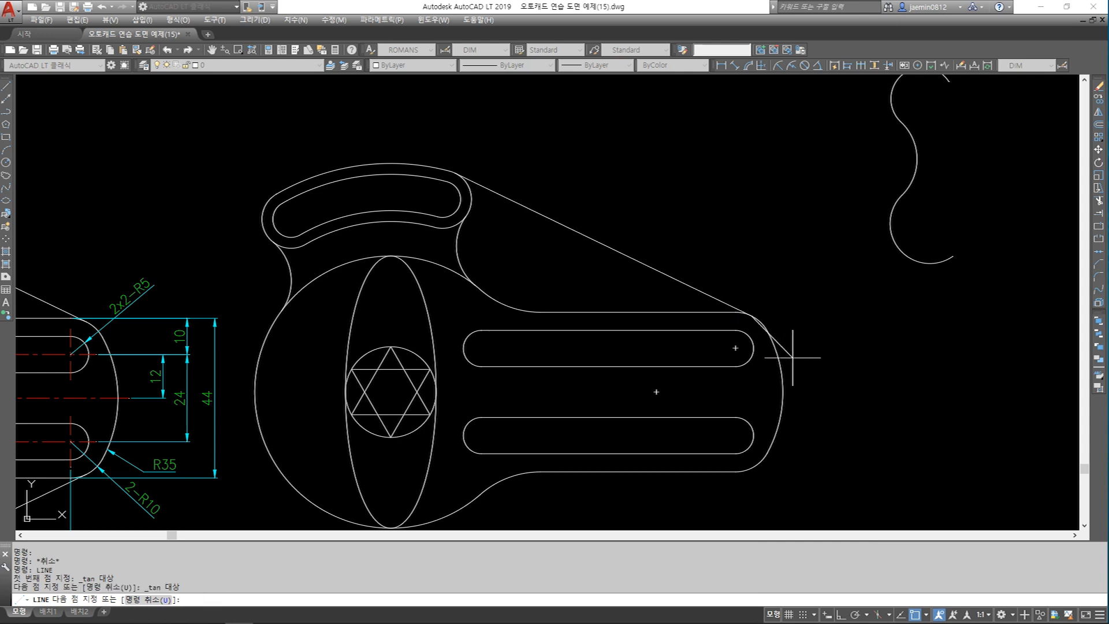
{"action": "middle_click_drag", "start_coordinate": [787, 347], "coordinate": [810, 318]}
{"action": "key", "text": "Escape"}
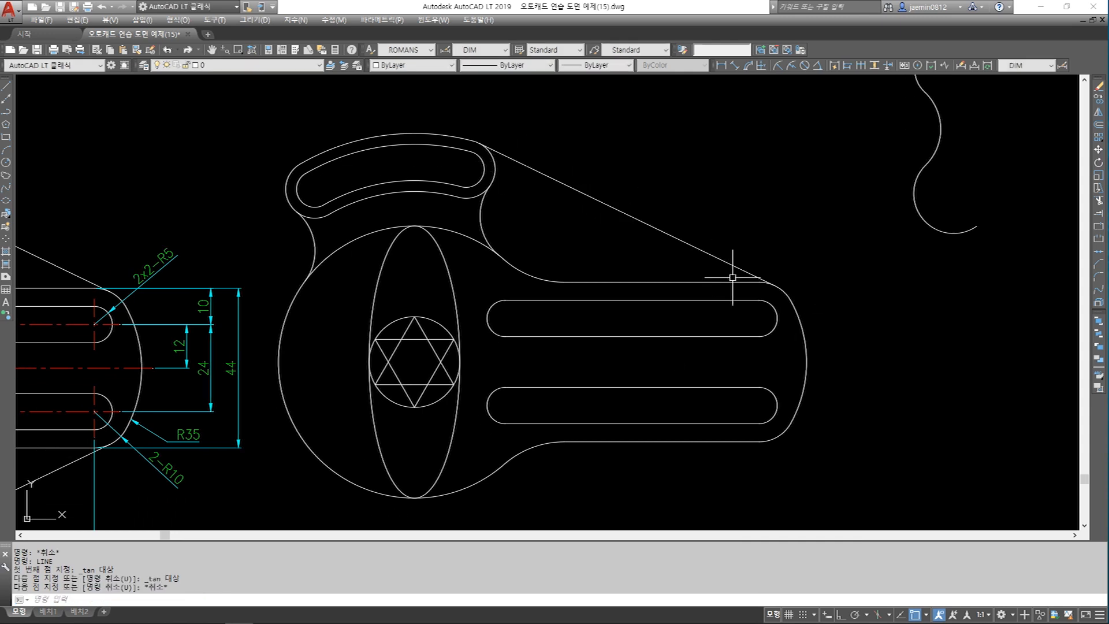
{"action": "scroll", "coordinate": [757, 281], "scroll_direction": "down", "scroll_amount": 2}
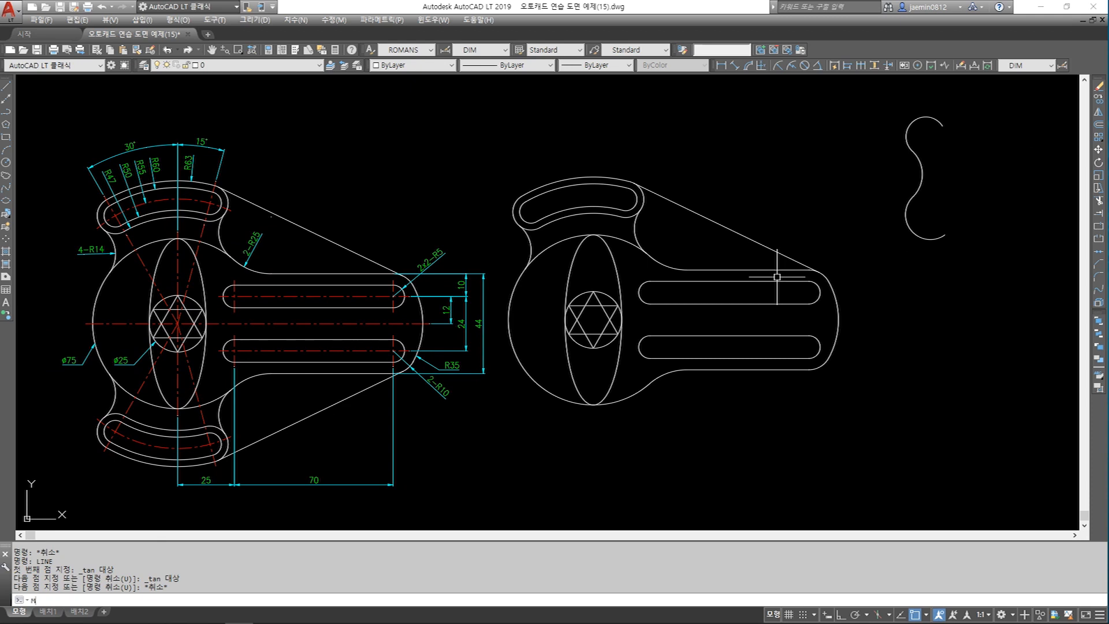
{"action": "type", "text": "MI"}
{"action": "key", "text": "Return"}
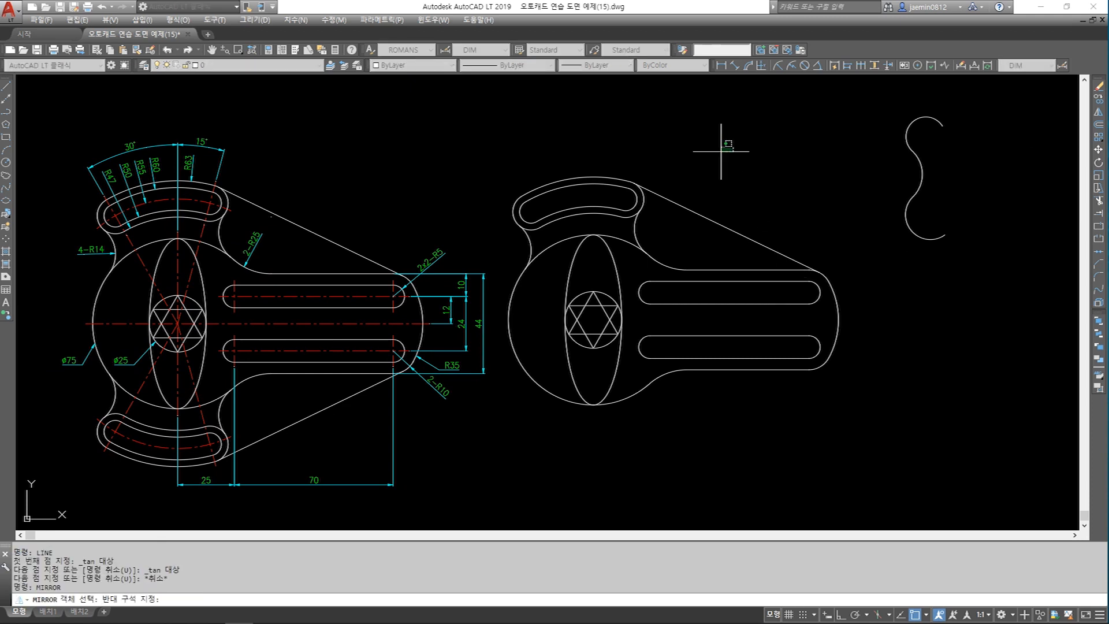
{"action": "left_click", "coordinate": [718, 141]}
{"action": "left_click", "coordinate": [580, 223]}
{"action": "left_click", "coordinate": [593, 127]}
{"action": "left_click", "coordinate": [483, 269]}
{"action": "left_click", "coordinate": [689, 217]}
{"action": "left_click", "coordinate": [746, 189]}
{"action": "left_click", "coordinate": [711, 225]}
{"action": "key", "text": "Return"}
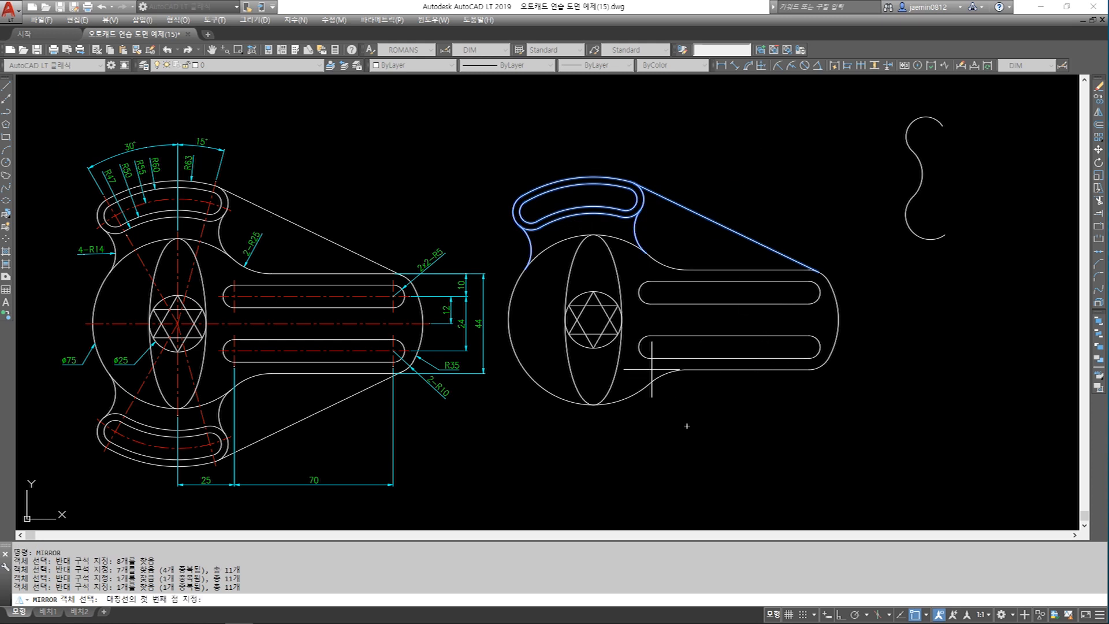
{"action": "left_click", "coordinate": [594, 320]}
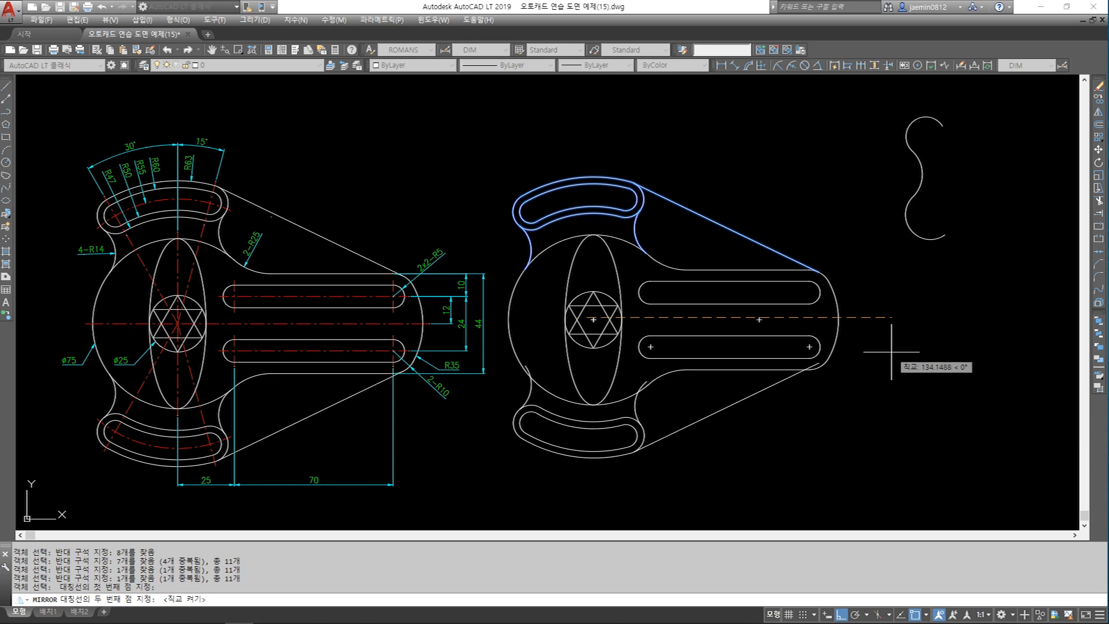
{"action": "left_click", "coordinate": [921, 339]}
{"action": "key", "text": "Return"}
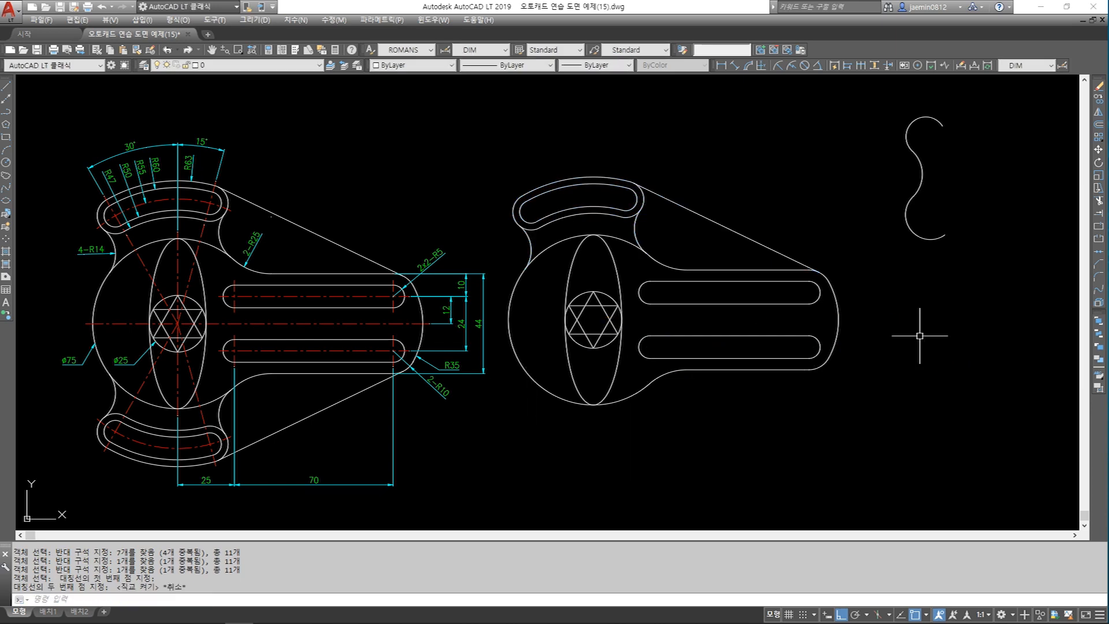
Step: Mirror the upper slot lobe, its two R14 fillets and the tangent line across the horizontal axis through the circle's center, keeping the originals
{"action": "scroll", "coordinate": [581, 326], "scroll_direction": "up", "scroll_amount": 4}
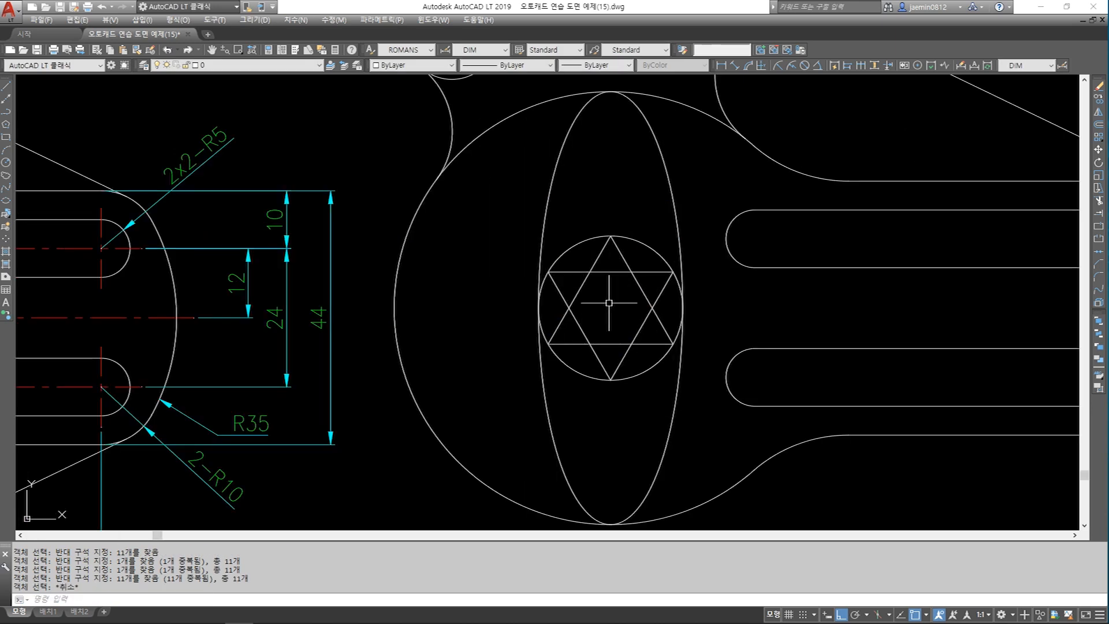
{"action": "scroll", "coordinate": [613, 317], "scroll_direction": "down", "scroll_amount": 2}
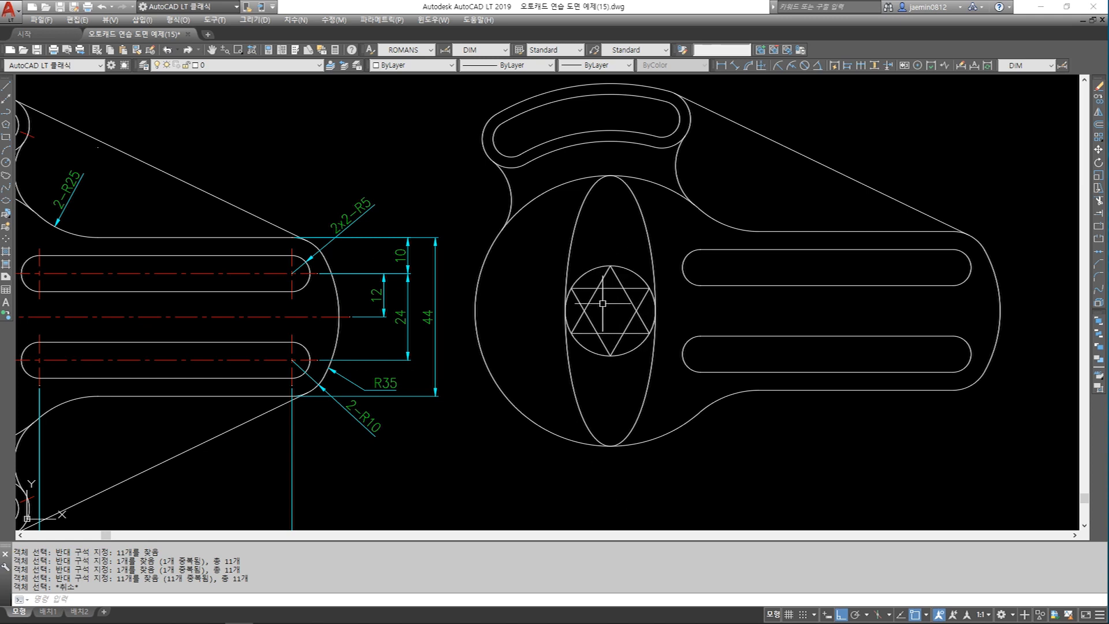
{"action": "scroll", "coordinate": [602, 304], "scroll_direction": "down", "scroll_amount": 3}
{"action": "key", "text": "Return"}
{"action": "left_click", "coordinate": [705, 179]}
{"action": "left_click", "coordinate": [632, 225]}
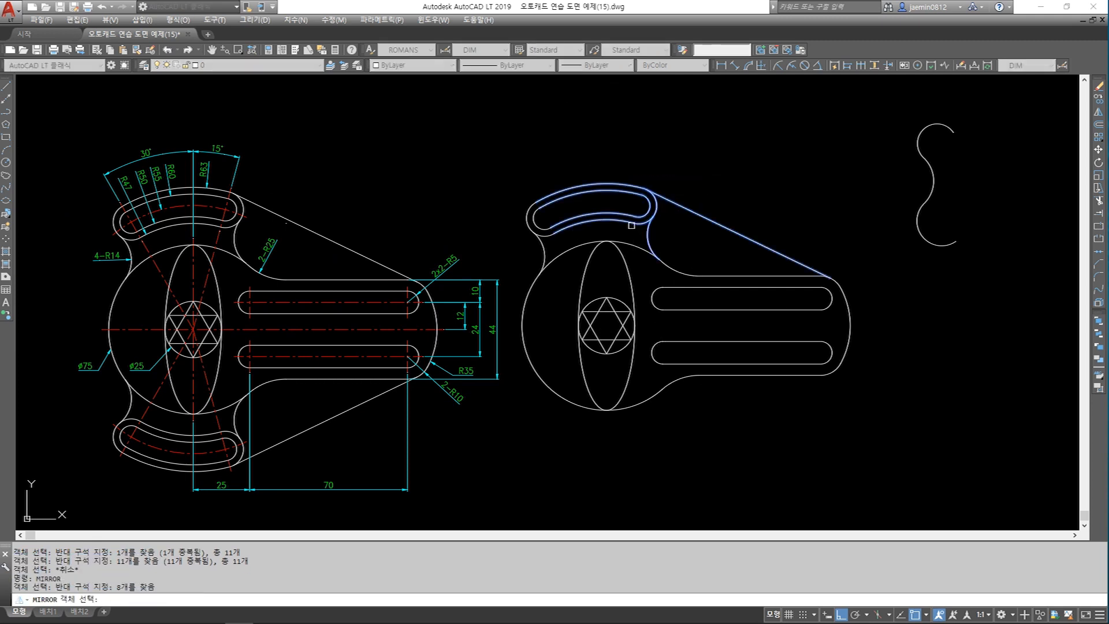
{"action": "left_click", "coordinate": [554, 171]}
{"action": "left_click", "coordinate": [493, 276]}
{"action": "left_click", "coordinate": [740, 184]}
{"action": "left_click", "coordinate": [682, 250]}
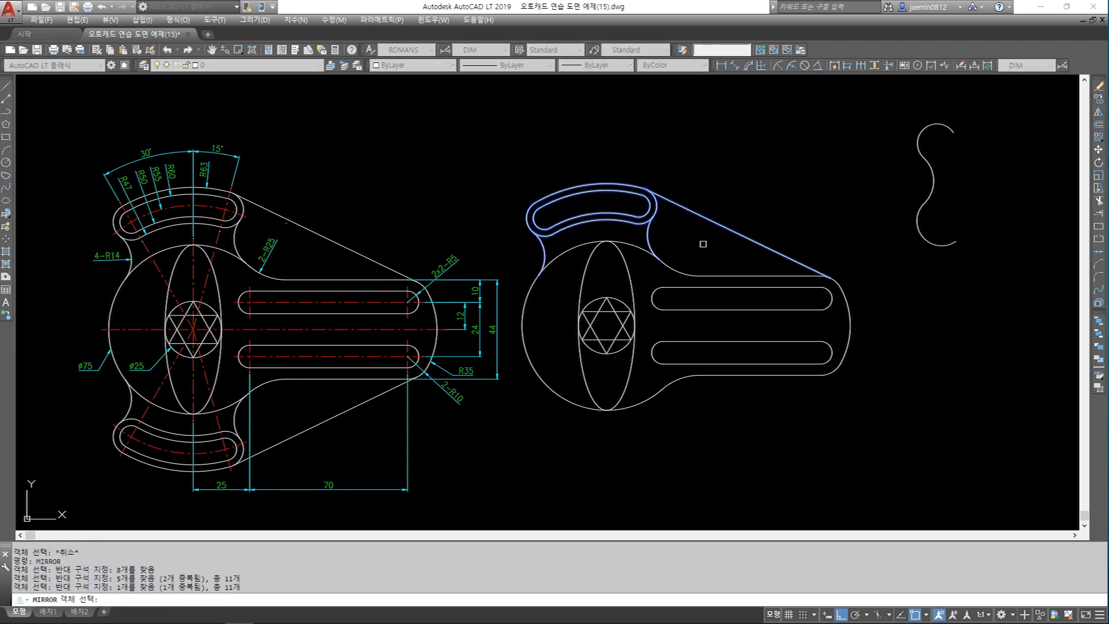
{"action": "key", "text": "Return"}
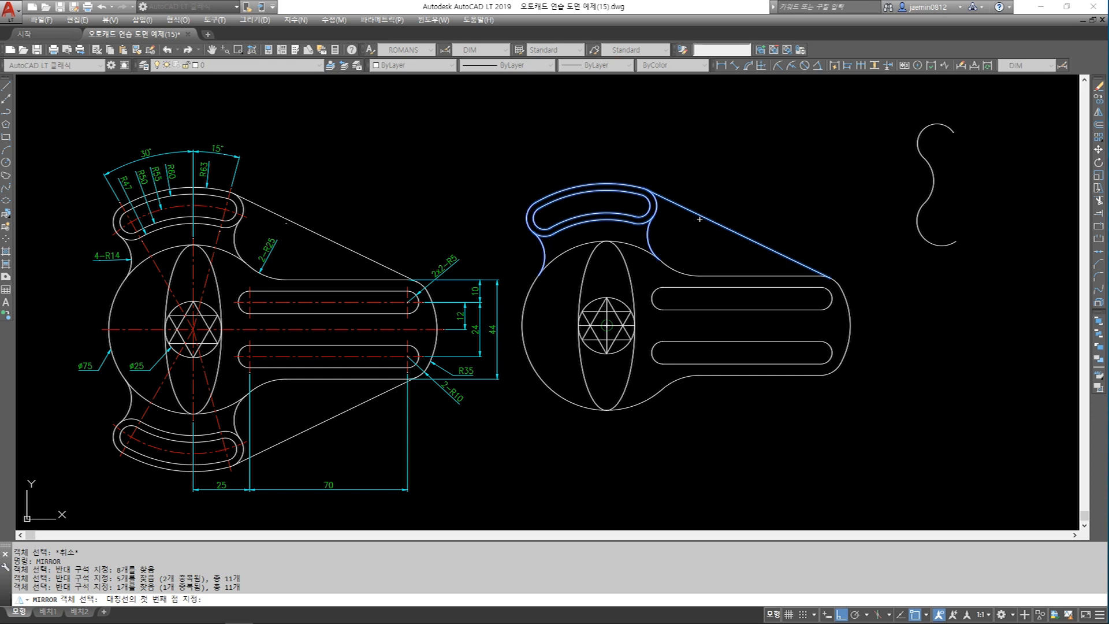
{"action": "left_click", "coordinate": [607, 325]}
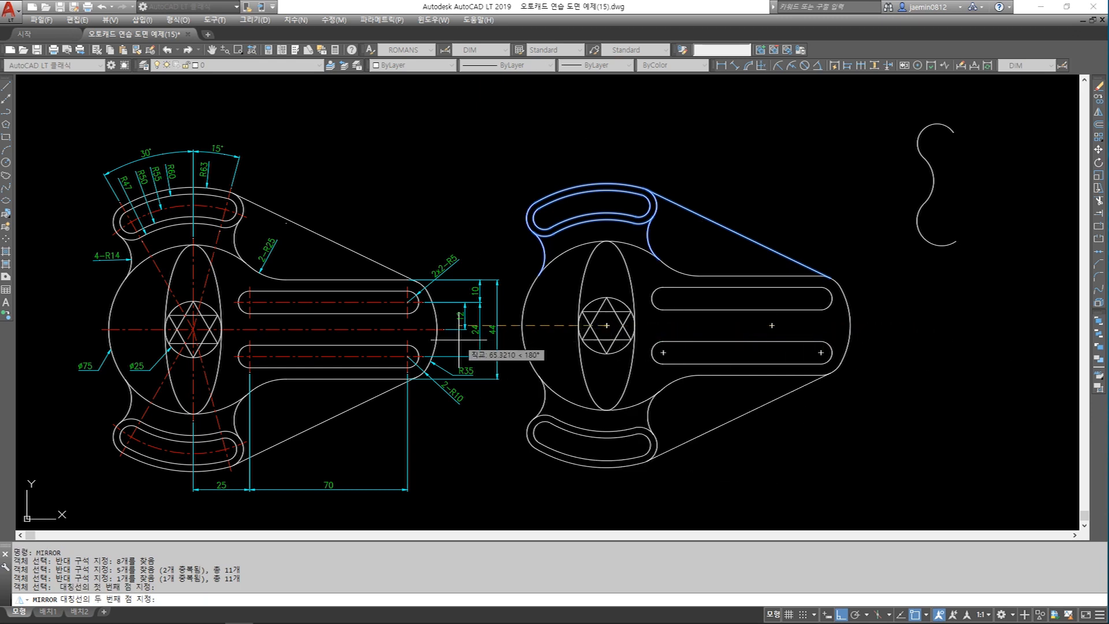
{"action": "left_click", "coordinate": [933, 325]}
{"action": "key", "text": "Return"}
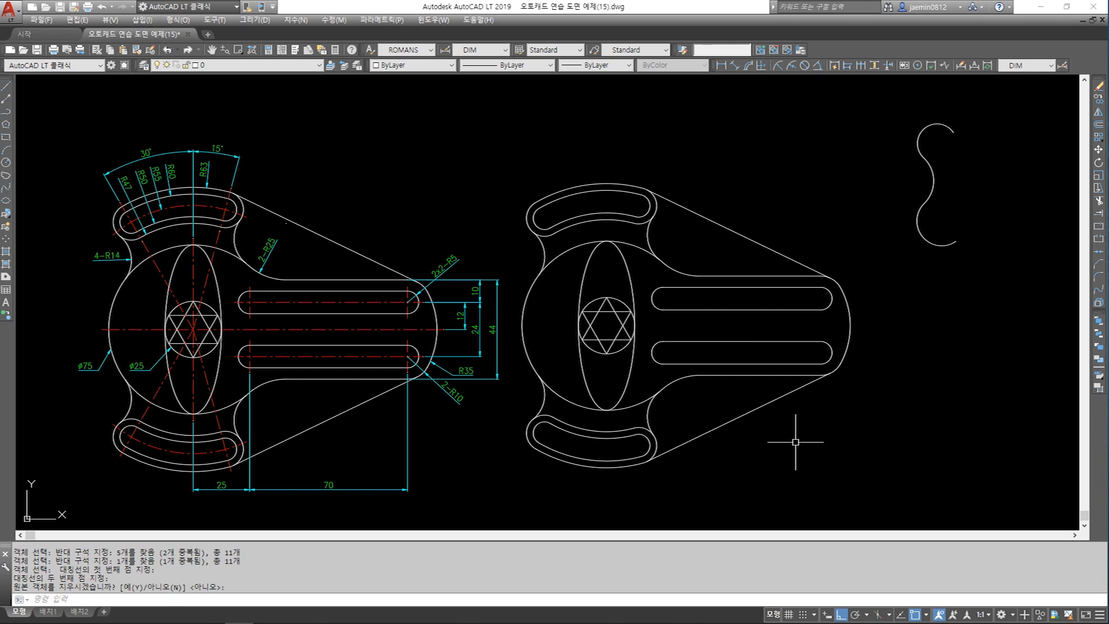
Step: Delete the leftover S-shaped arcs beside the redrawn part
{"action": "left_click", "coordinate": [899, 109]}
{"action": "left_click", "coordinate": [1000, 293]}
{"action": "key", "text": "Delete"}
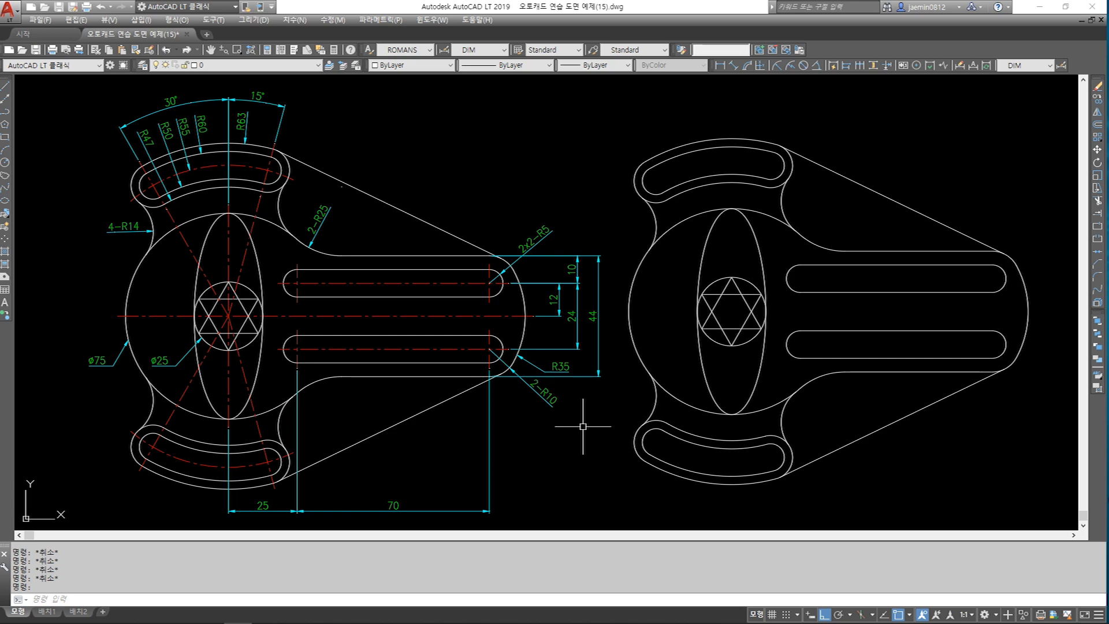
Step: Compare the redrawn part with the reference and review the command notes from Ellipse through Mirror
{"action": "middle_click_drag", "start_coordinate": [583, 426], "coordinate": [600, 429]}
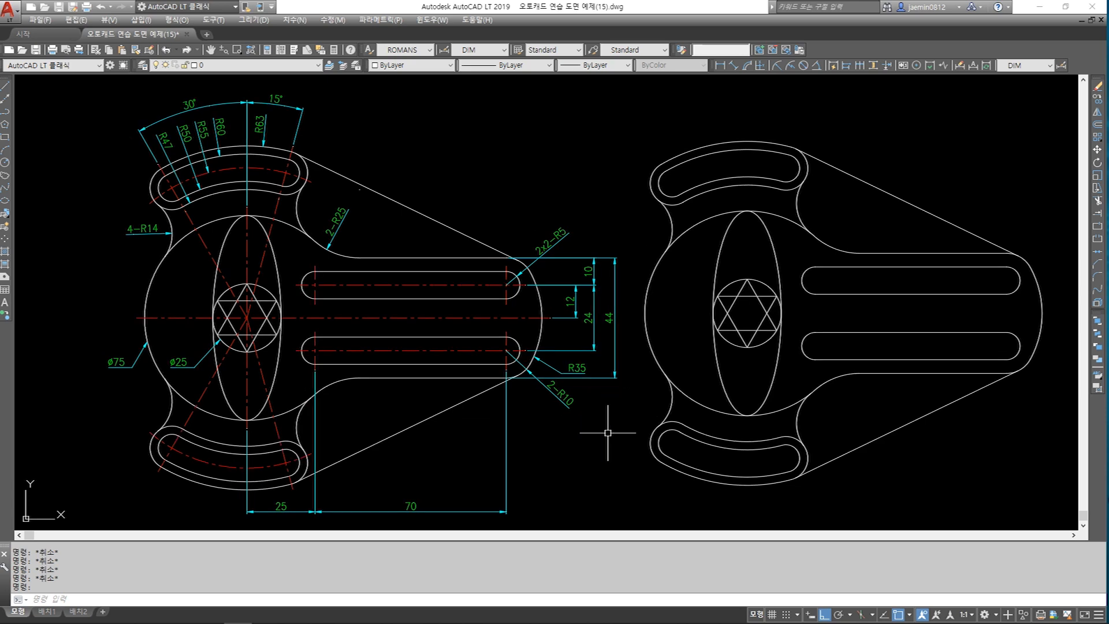
{"action": "scroll", "coordinate": [608, 432], "scroll_direction": "down", "scroll_amount": 6}
{"action": "middle_click_drag", "start_coordinate": [843, 281], "coordinate": [686, 312]}
{"action": "scroll", "coordinate": [768, 299], "scroll_direction": "up", "scroll_amount": 2}
{"action": "mouse_move", "coordinate": [703, 366]}
{"action": "middle_mouse_down"}
{"action": "mouse_move", "coordinate": [639, 347]}
{"action": "mouse_move", "coordinate": [519, 344]}
{"action": "middle_mouse_up"}
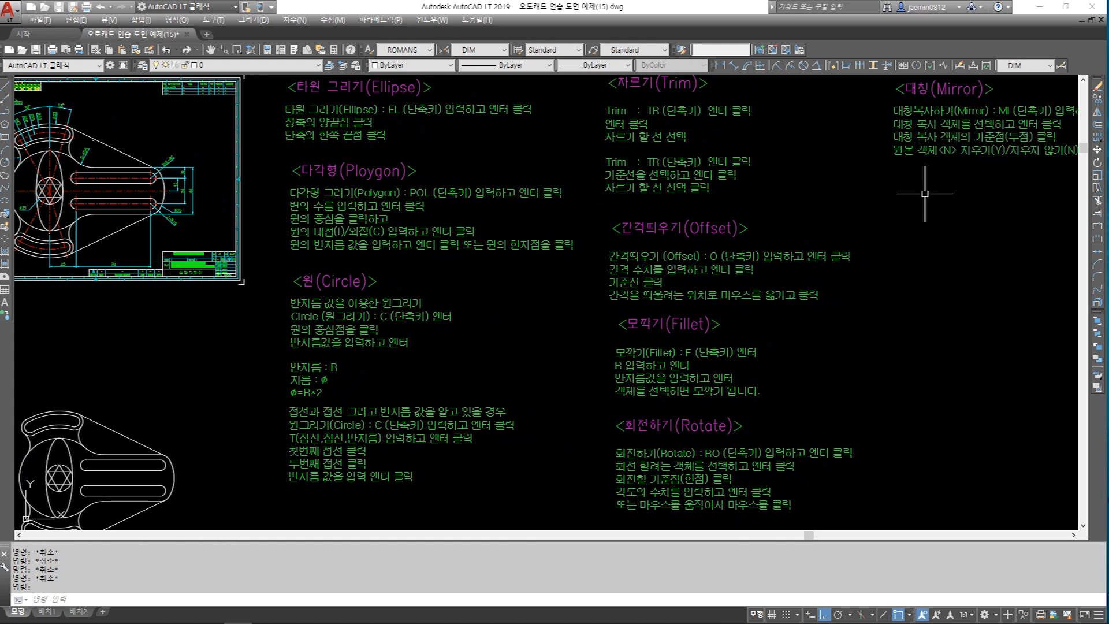
{"action": "middle_click_drag", "start_coordinate": [961, 221], "coordinate": [862, 222]}
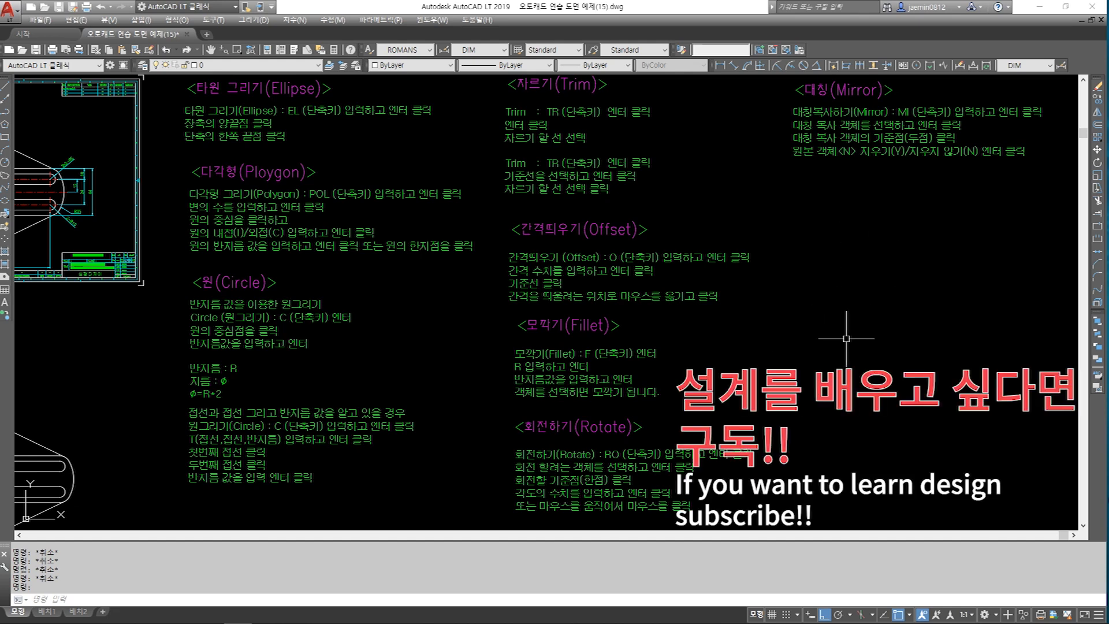
{"action": "middle_click_drag", "start_coordinate": [410, 322], "coordinate": [608, 334]}
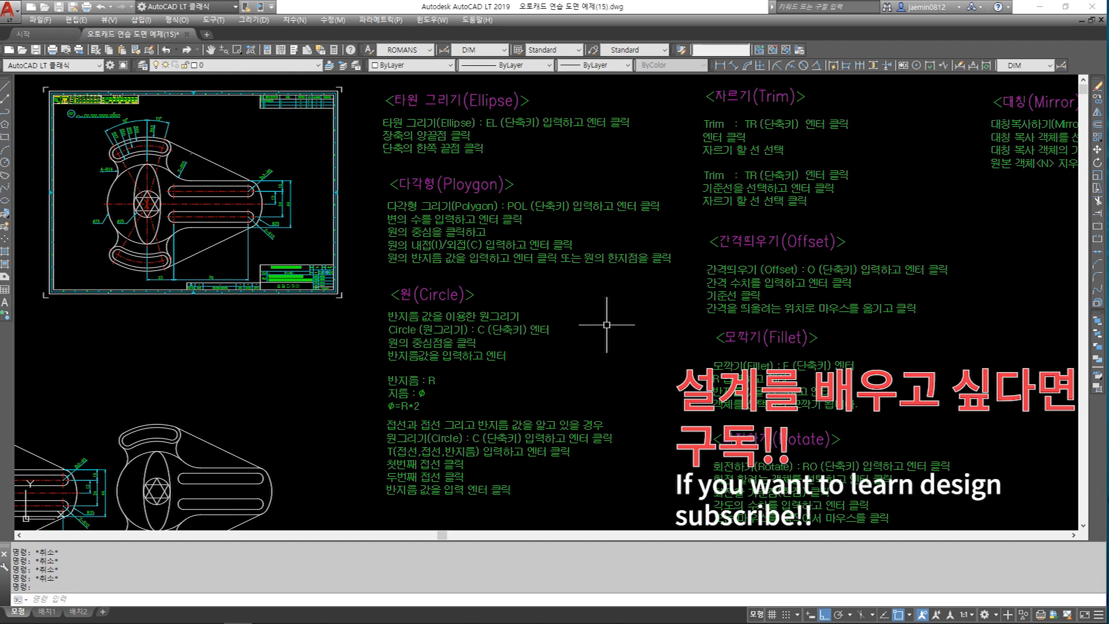